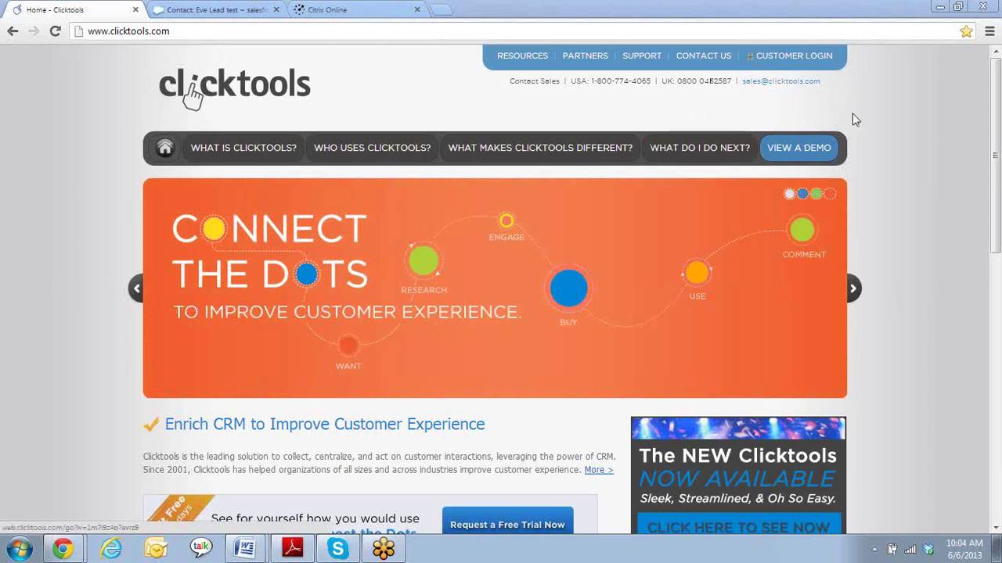
- Sign in to Clicktools through Customer Login with the account email and password
left_click(806, 62)
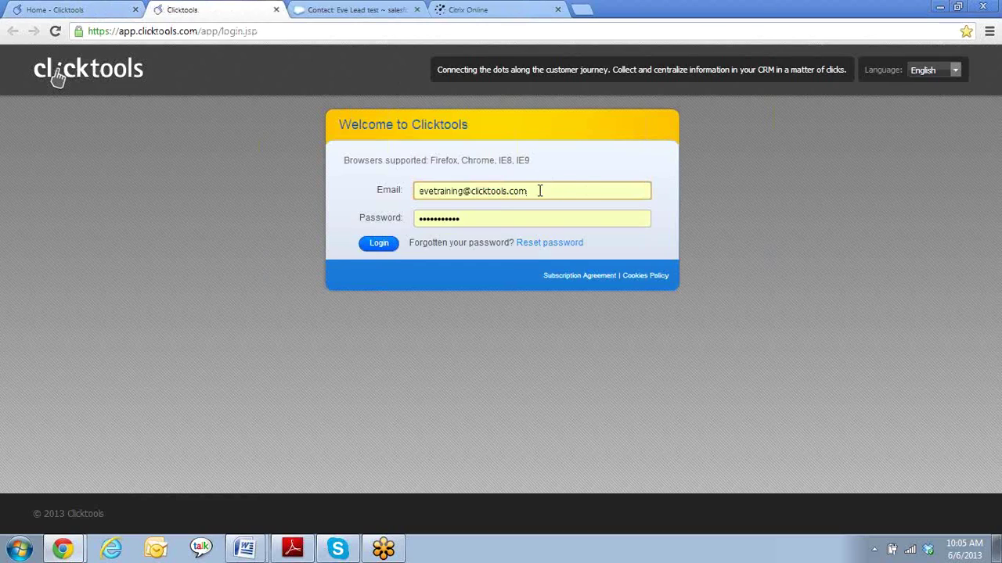
left_click(521, 221)
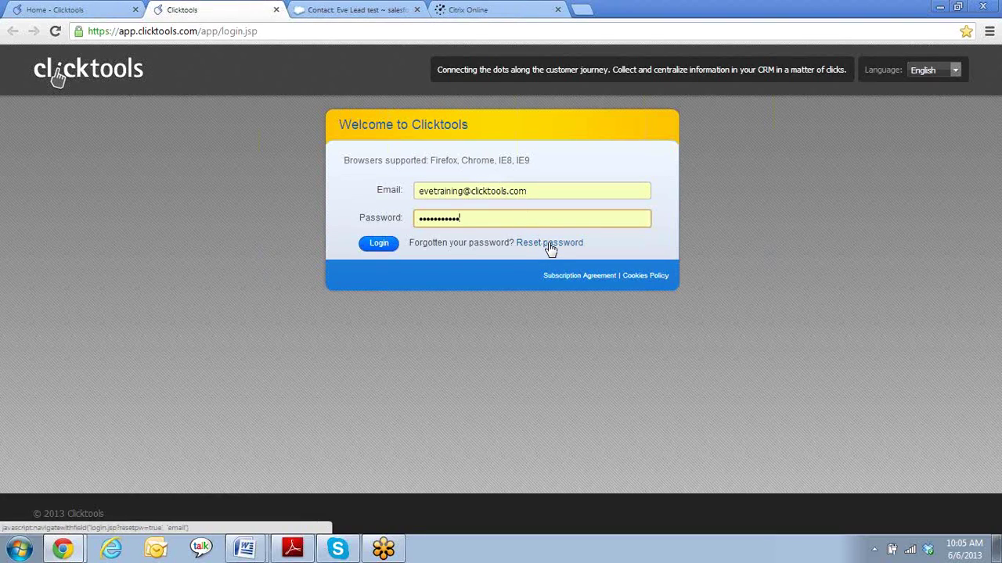
left_click(539, 192)
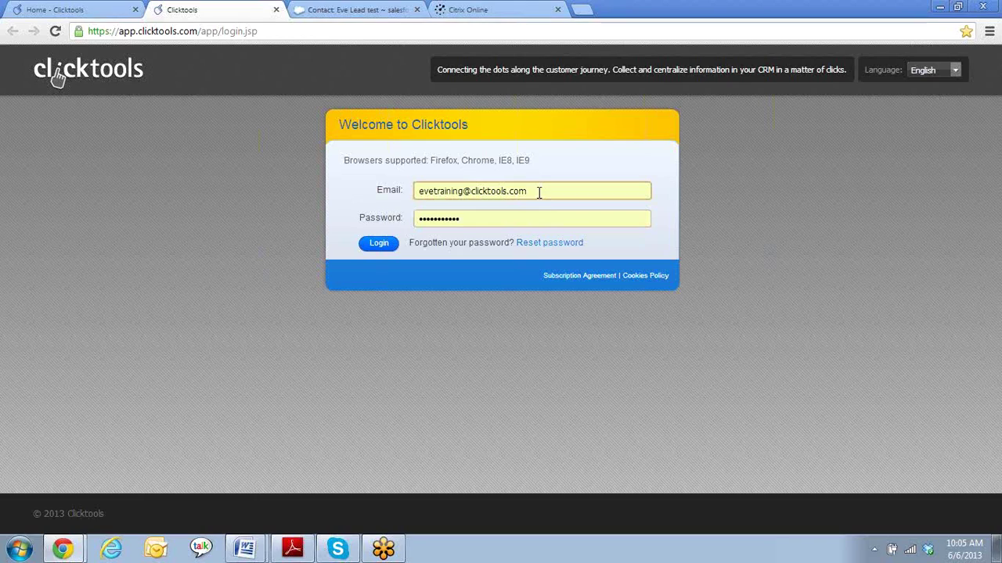
left_click(384, 245)
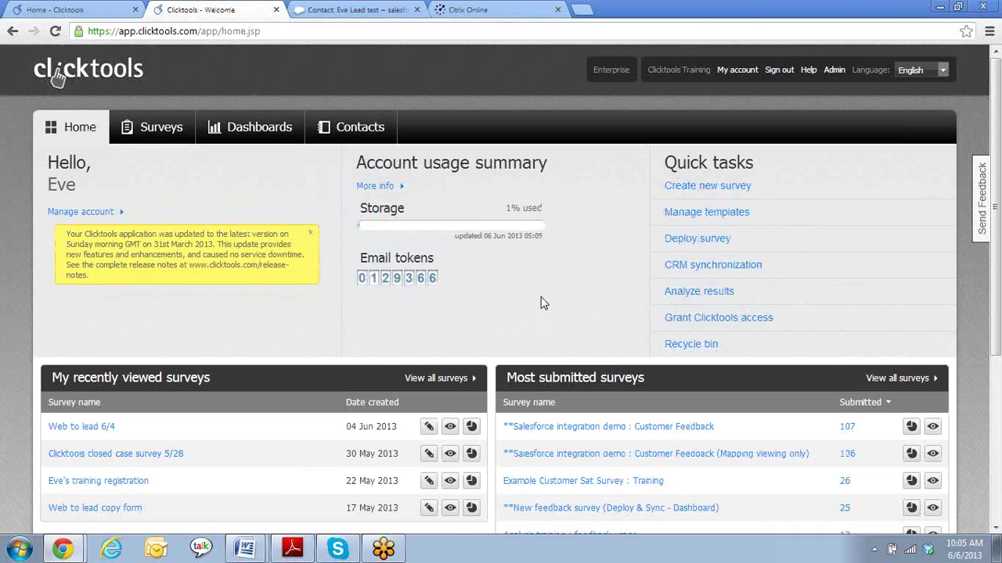
- Create survey 'Closed Case survey 6/6' in the New UI Demo folder with the !Clicktools support box template
left_click(699, 193)
left_click(656, 147)
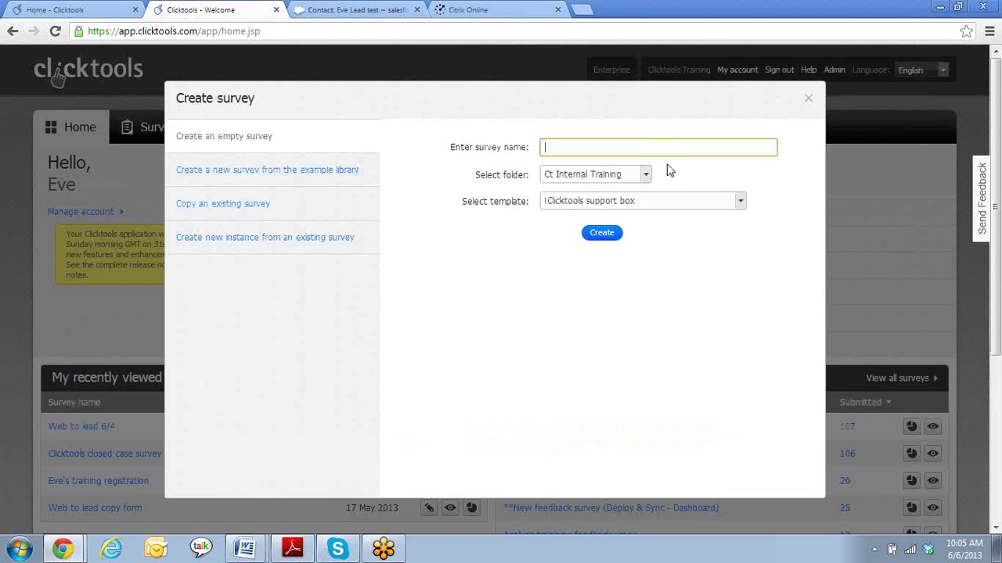
type("Closed Case survey 6/6/")
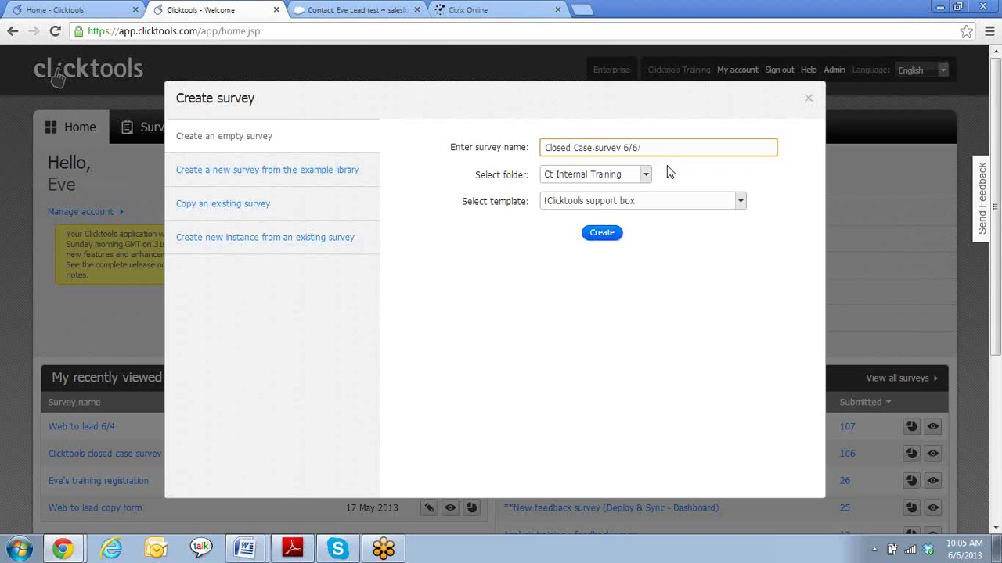
left_click(646, 175)
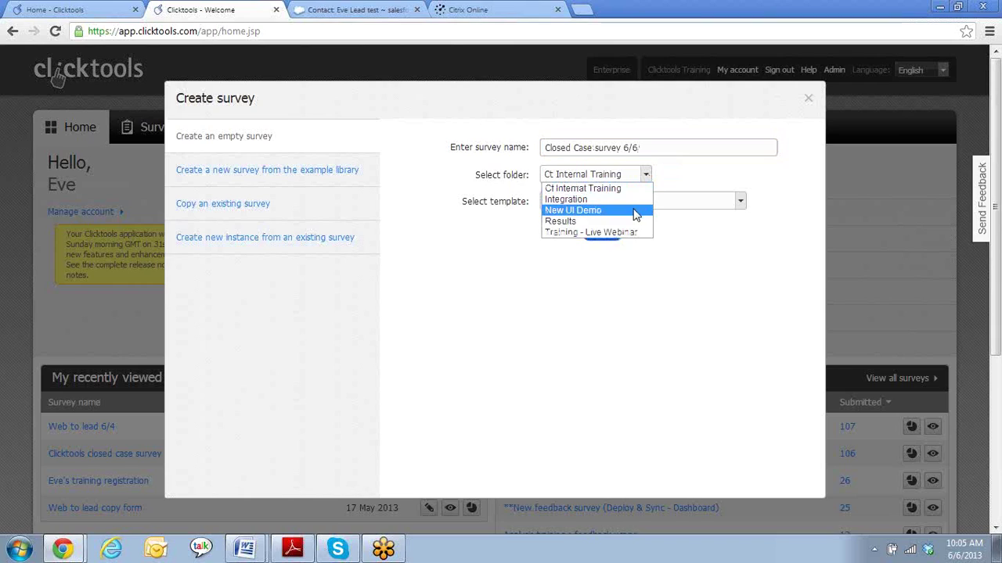
left_click(636, 216)
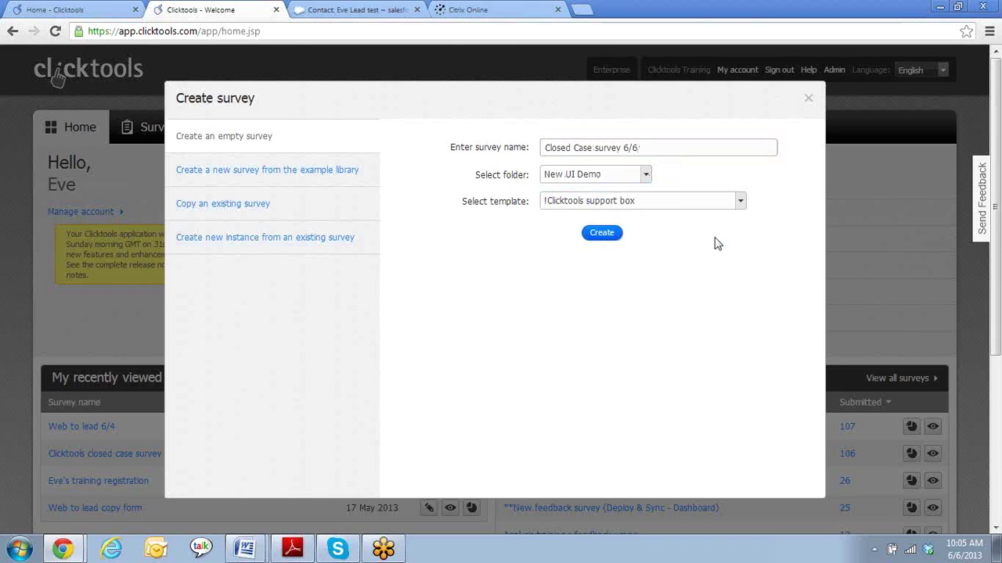
left_click(741, 201)
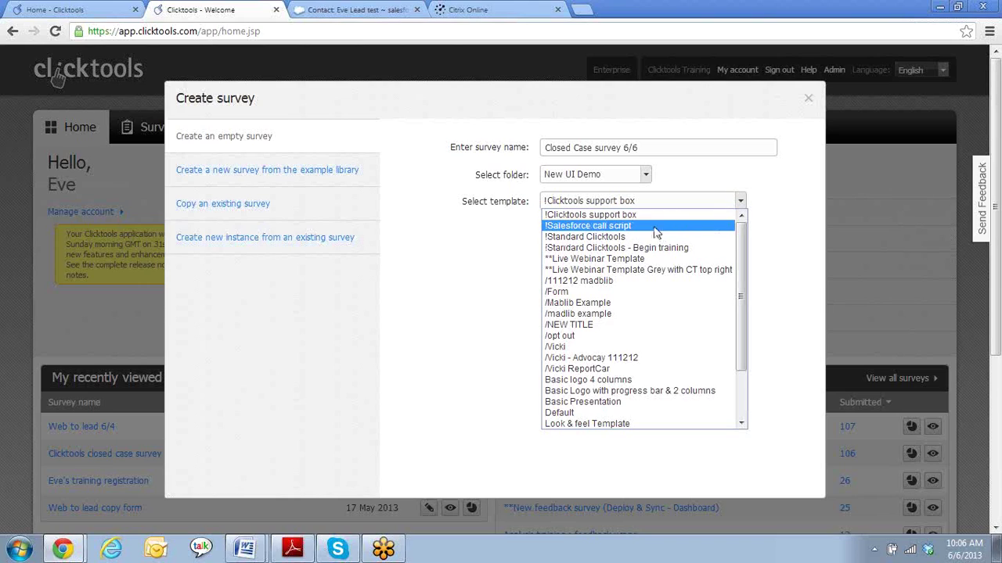
left_click(587, 216)
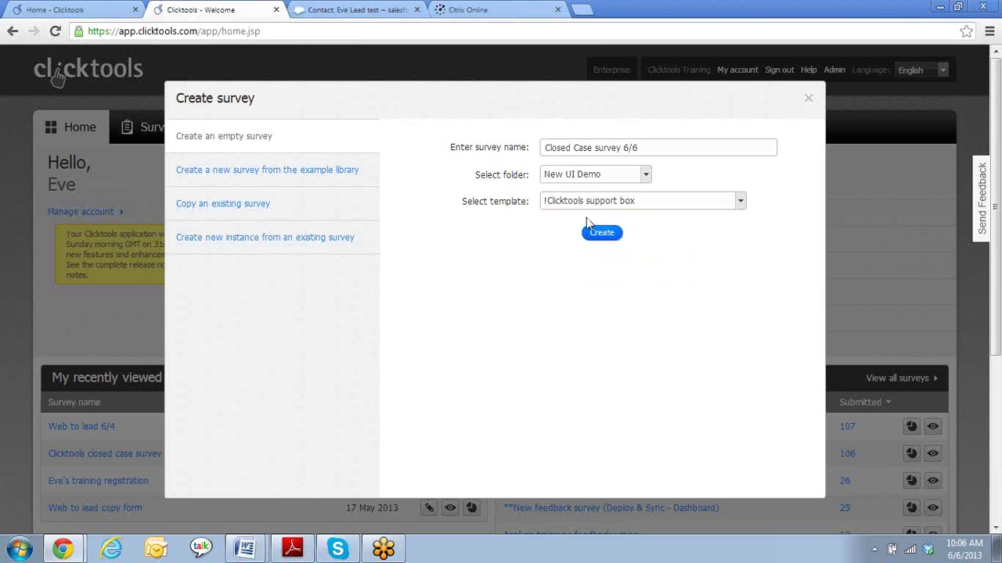
left_click(601, 234)
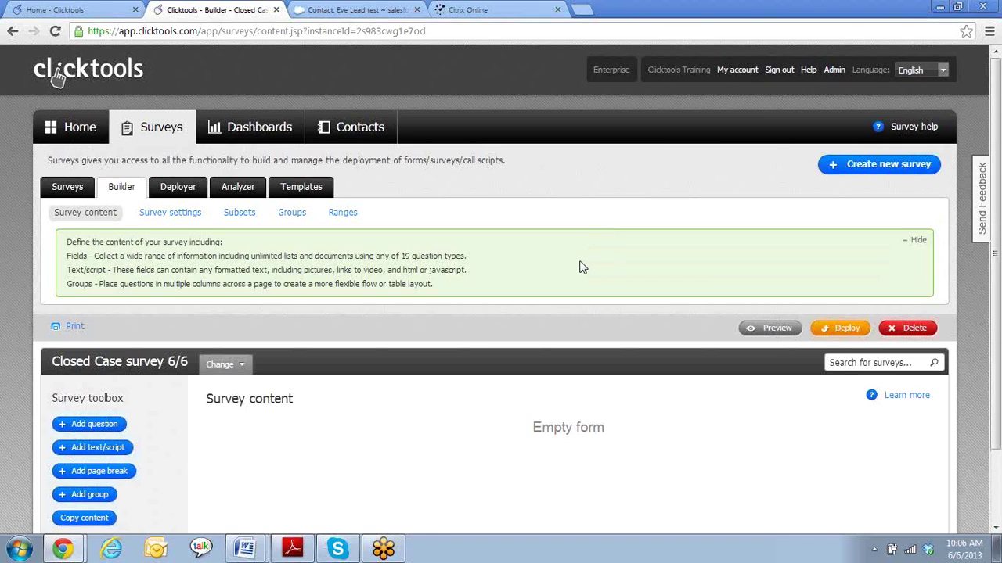
- Add a single-line Text question as question 1 of the survey
scroll(580, 267, "down", 2)
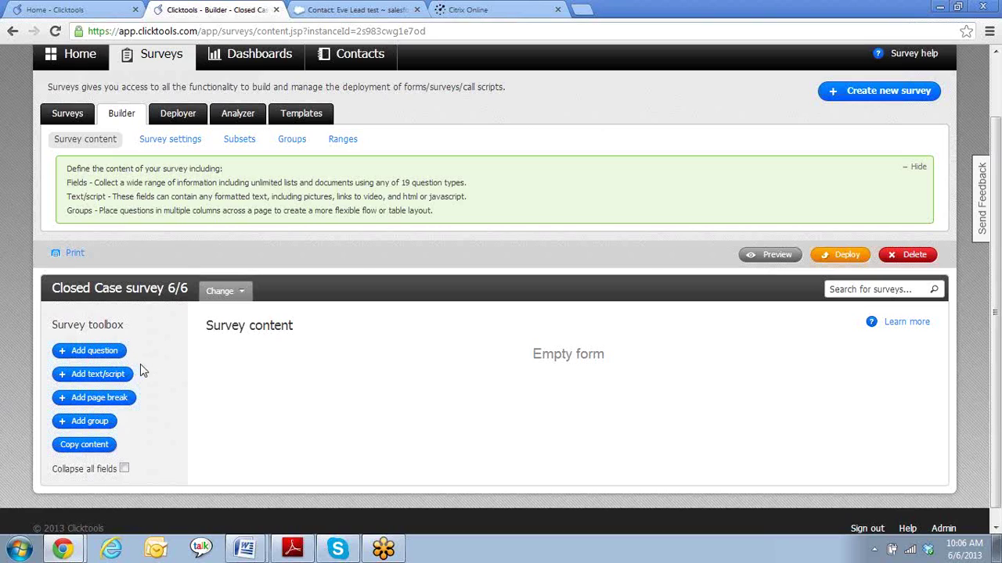
left_click(100, 354)
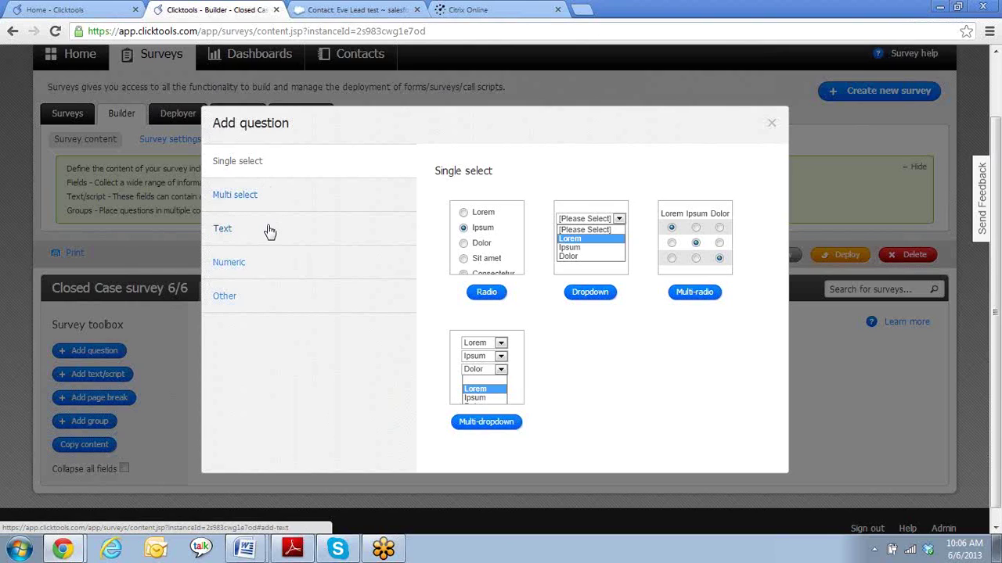
left_click(227, 297)
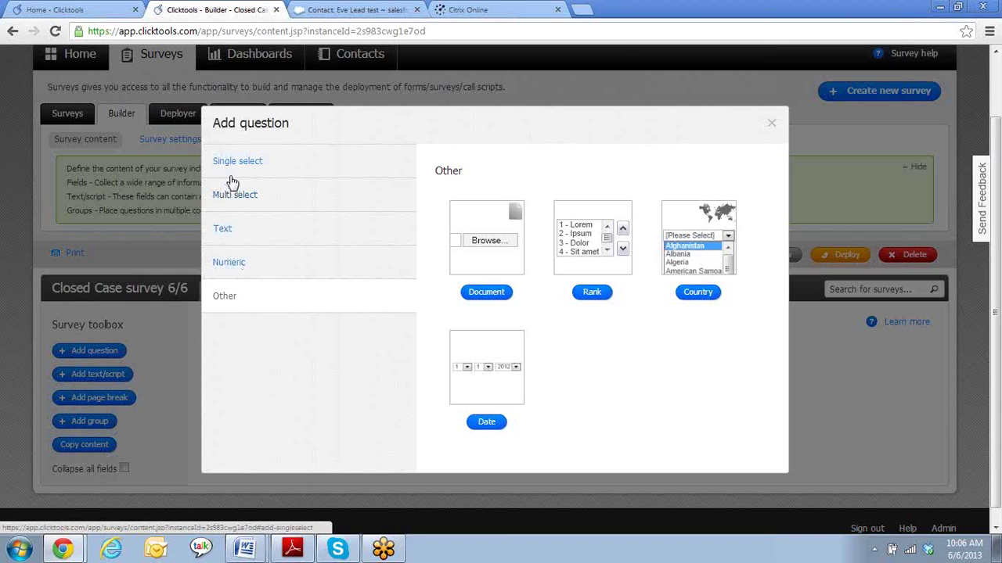
left_click(226, 231)
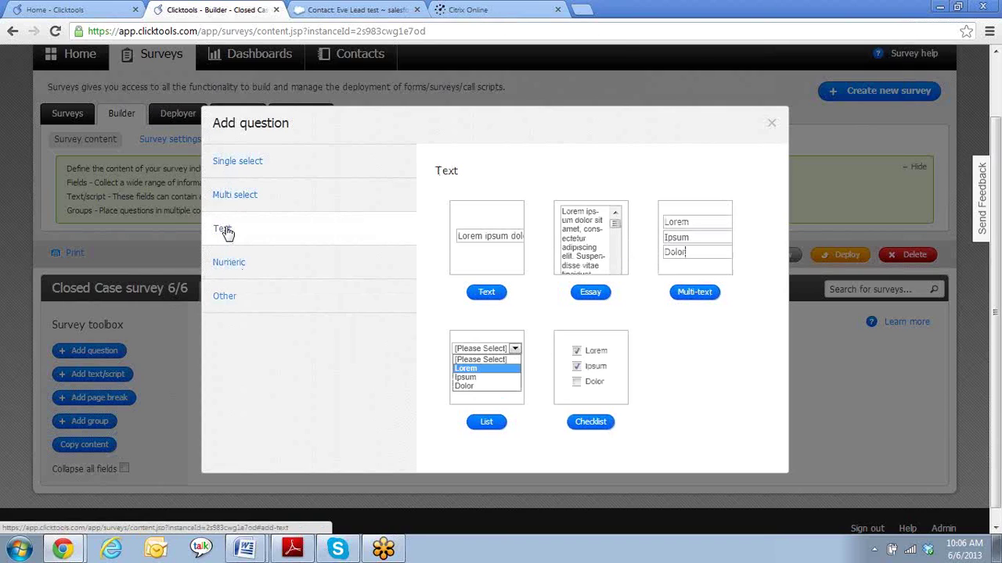
left_click(486, 294)
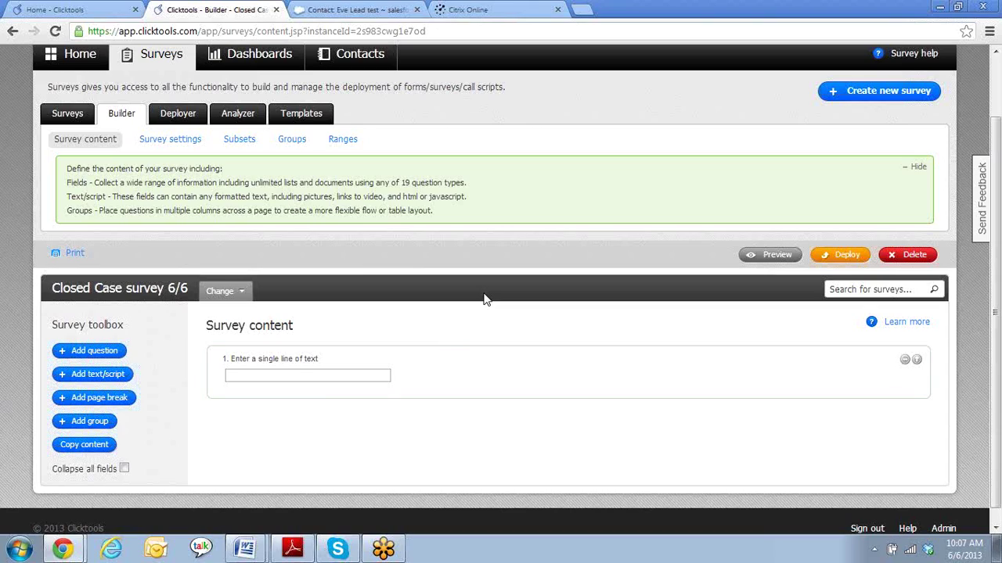
- Copy question 1 three times, confirming each copy, to get questions 1 through 4
scroll(438, 343, "down", 1)
mouse_move(438, 342)
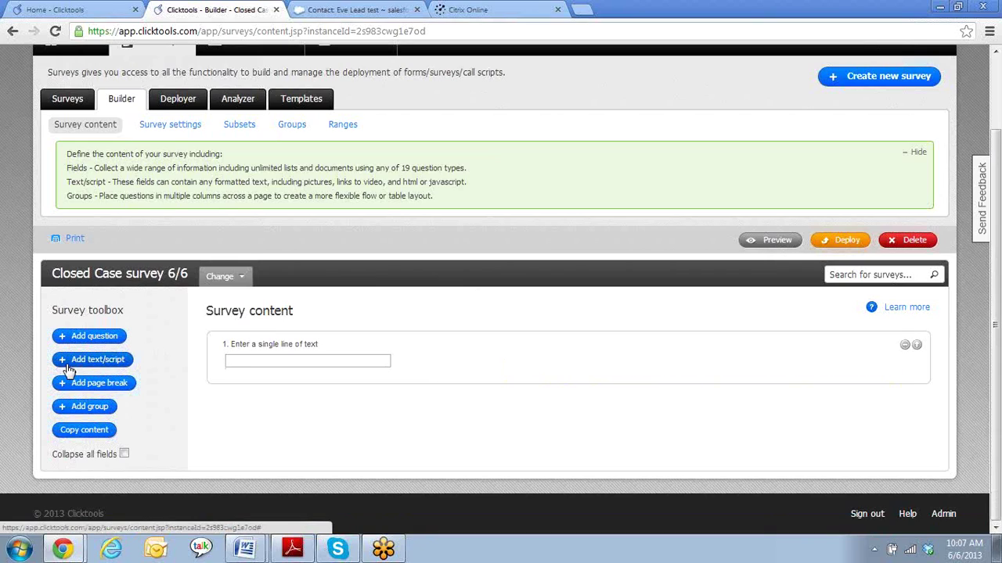
mouse_move(593, 387)
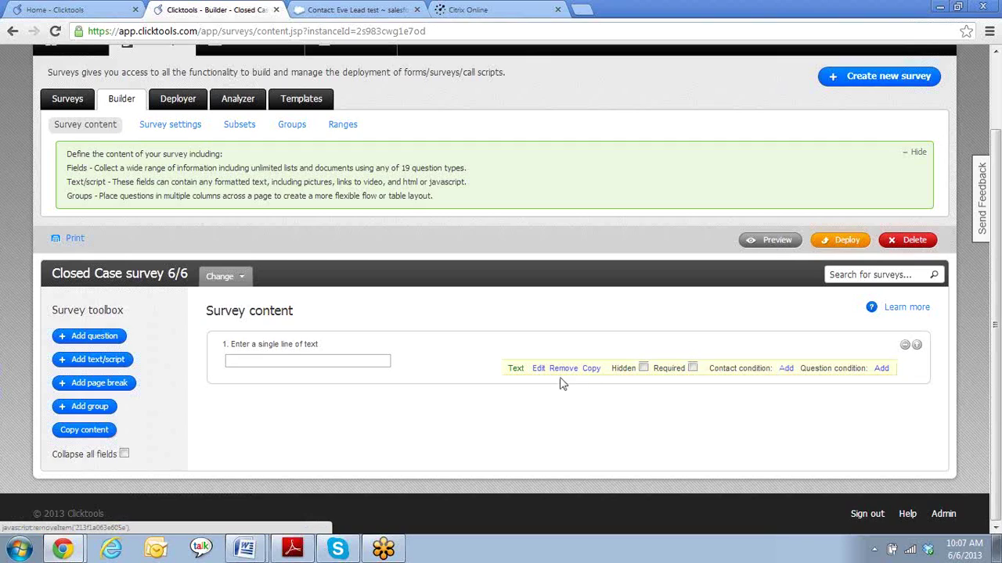
left_click(591, 368)
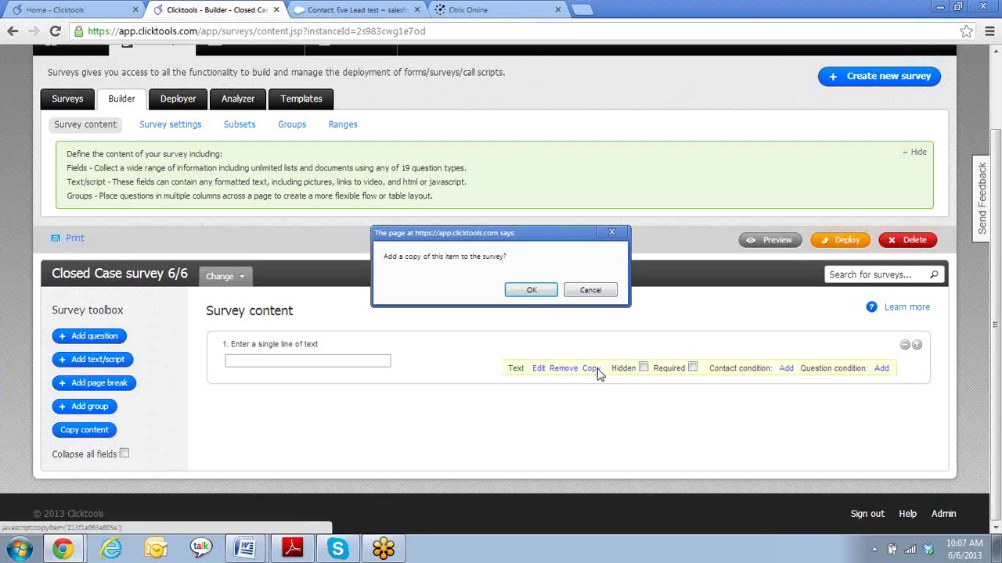
left_click(531, 292)
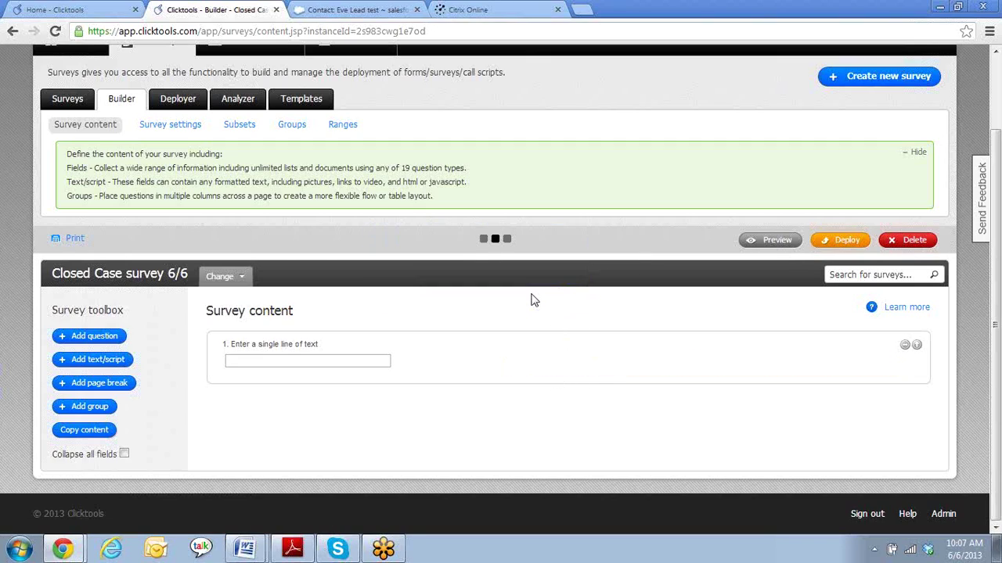
left_click(595, 429)
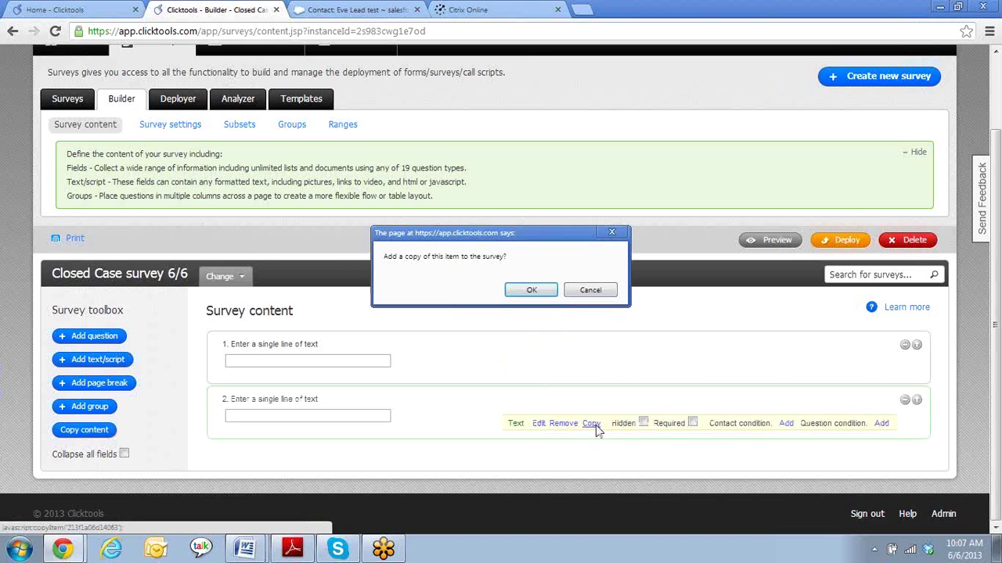
left_click(534, 301)
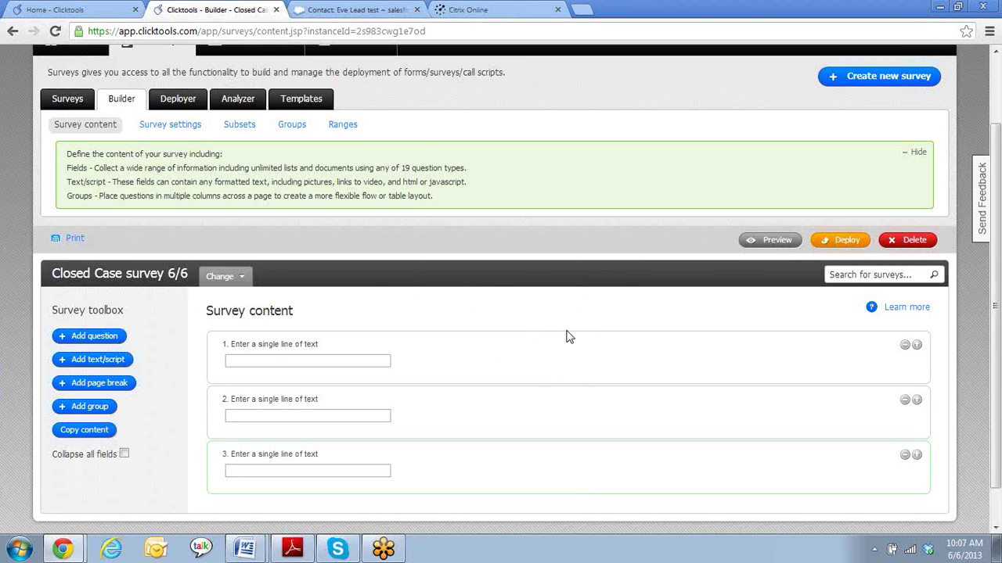
scroll(569, 337, "down", 1)
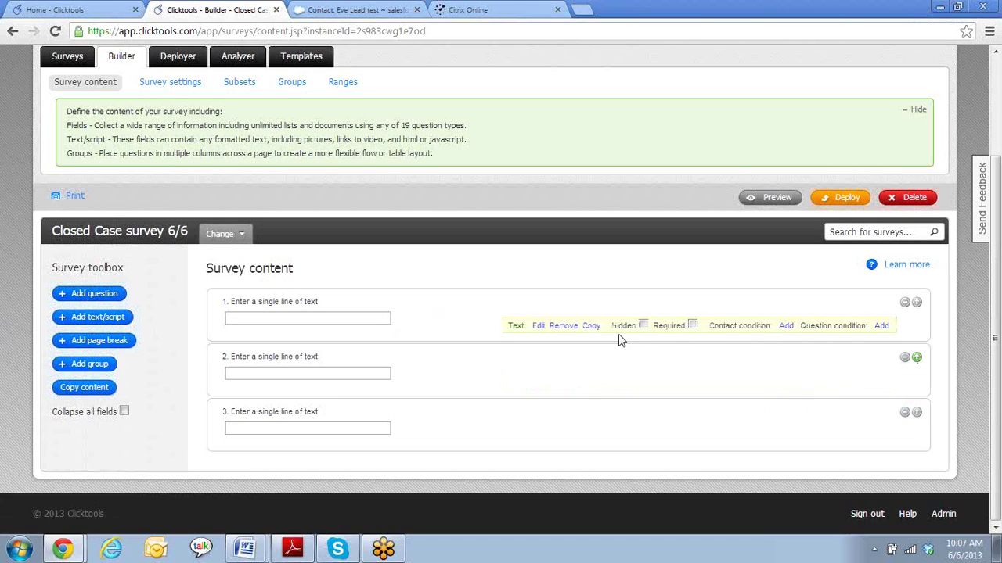
left_click(590, 326)
left_click(532, 291)
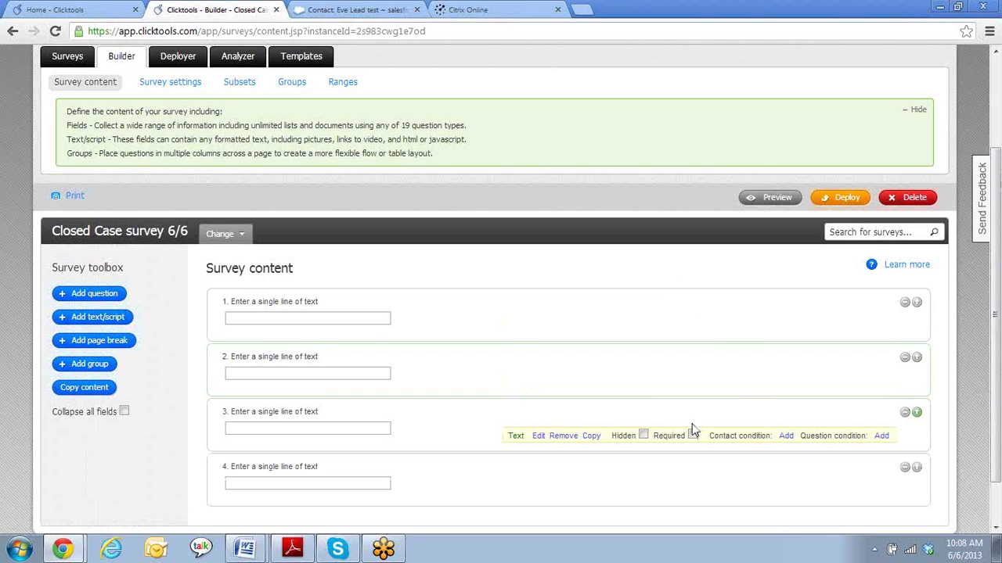
scroll(689, 420, "down", 1)
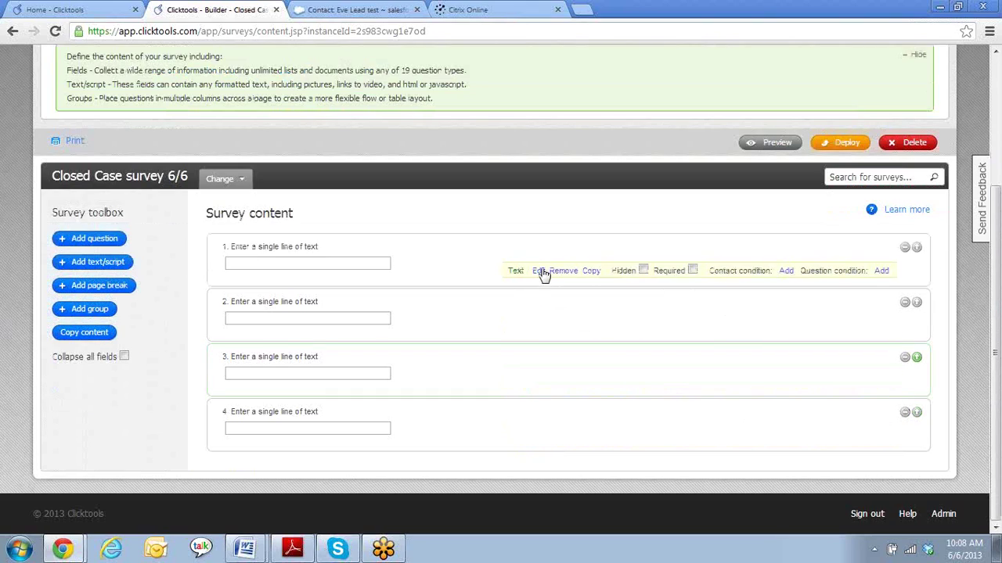
- Relabel question 1 as 'SF Contact ID' and apply the change
left_click(540, 271)
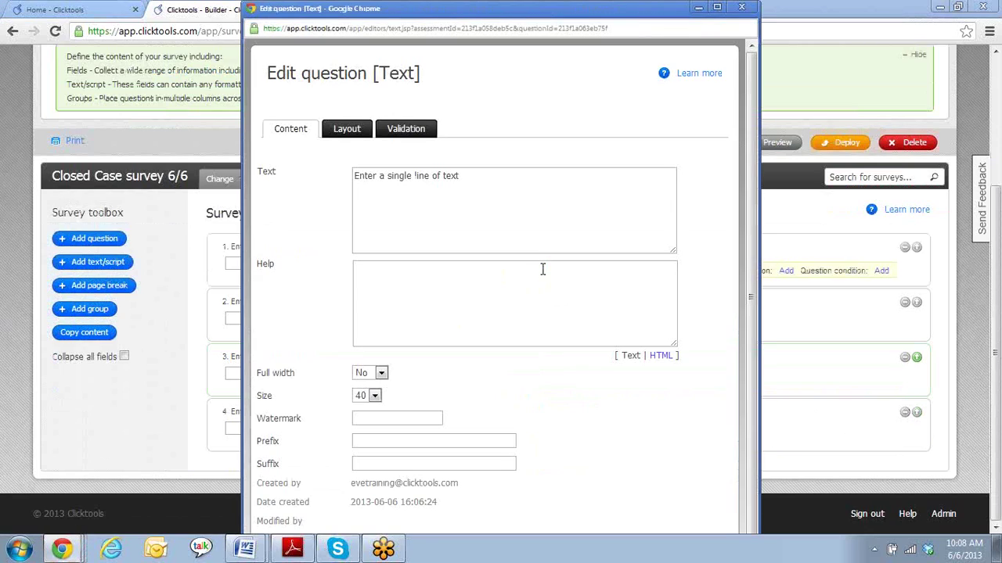
left_click(474, 177)
left_click_drag(474, 177, 353, 176)
key("BackSpace")
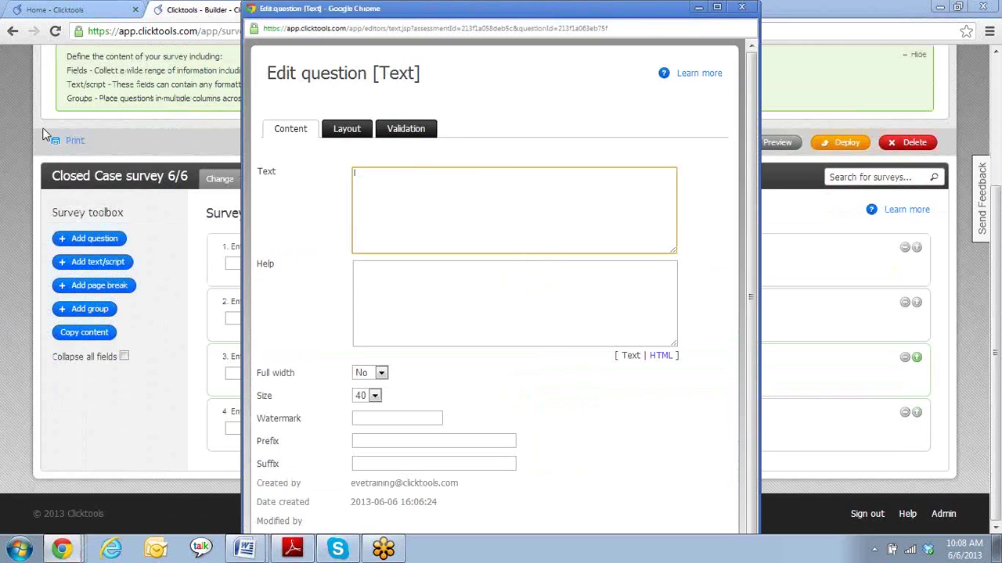
type("Contact ID")
type("SF")
mouse_move(612, 7)
left_mouse_down()
mouse_move(607, 95)
mouse_move(601, 18)
left_mouse_up()
scroll(563, 391, "down", 3)
left_click(468, 469)
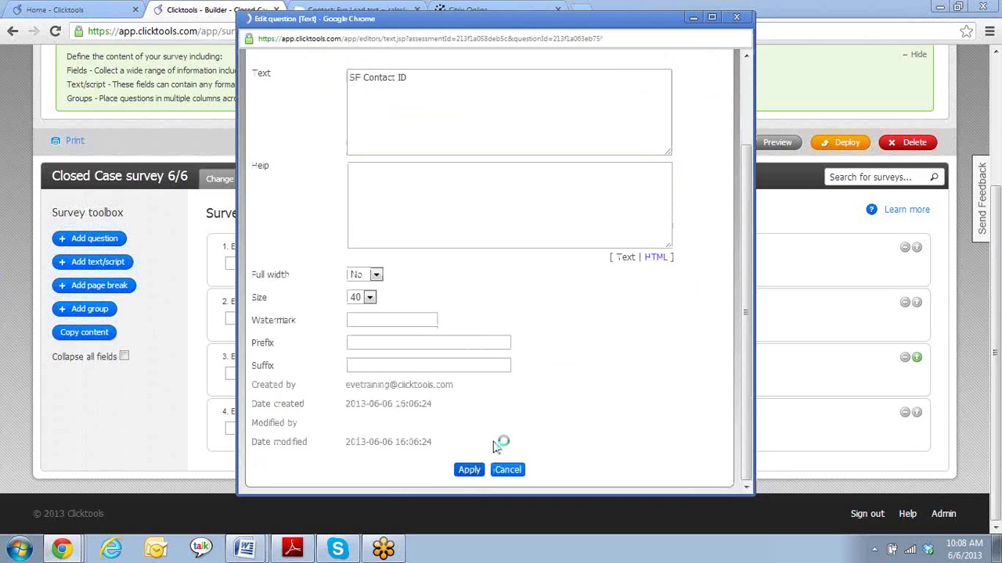
- Relabel question 2 as 'SF Account ID' and apply the change
mouse_move(577, 327)
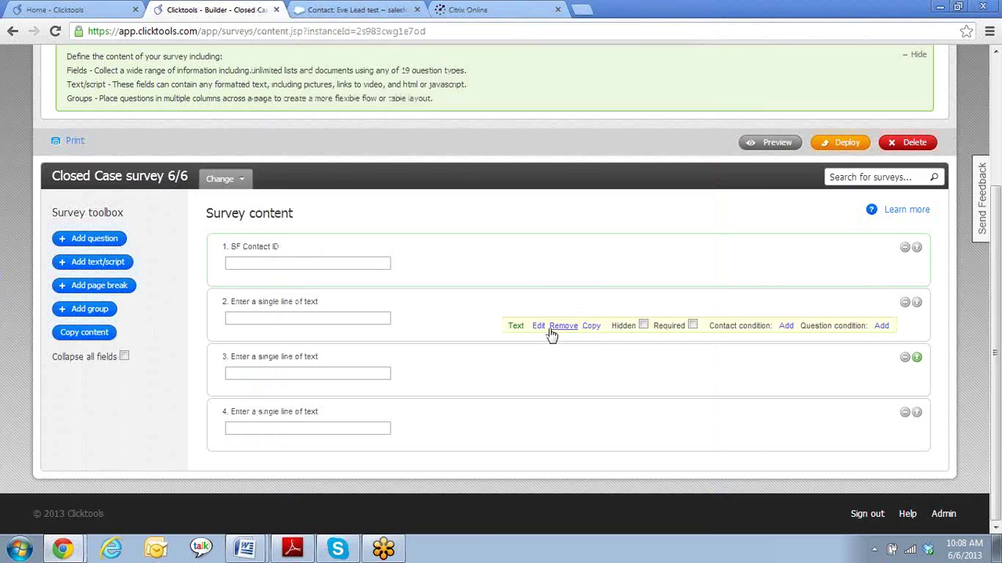
left_click(538, 326)
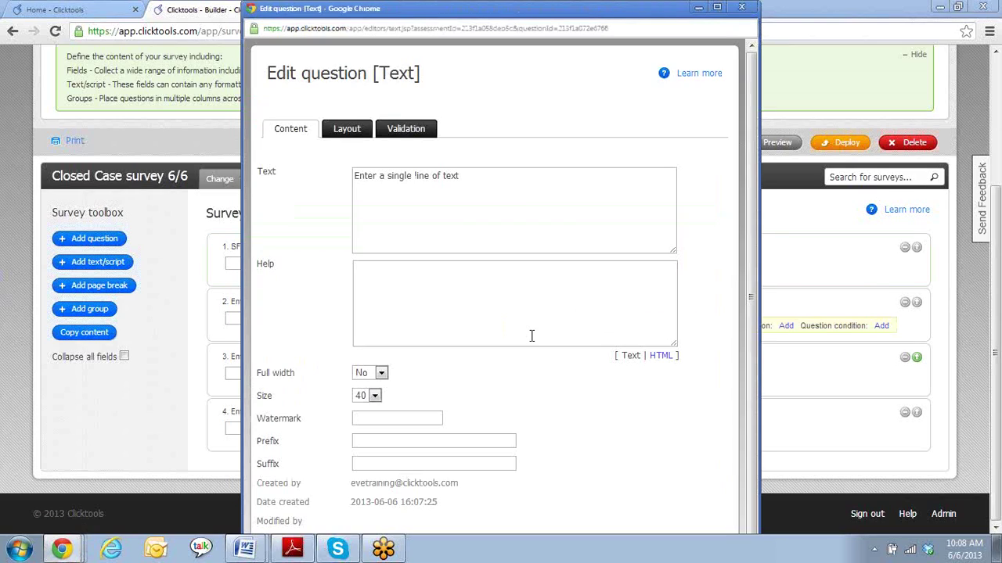
triple_click(480, 183)
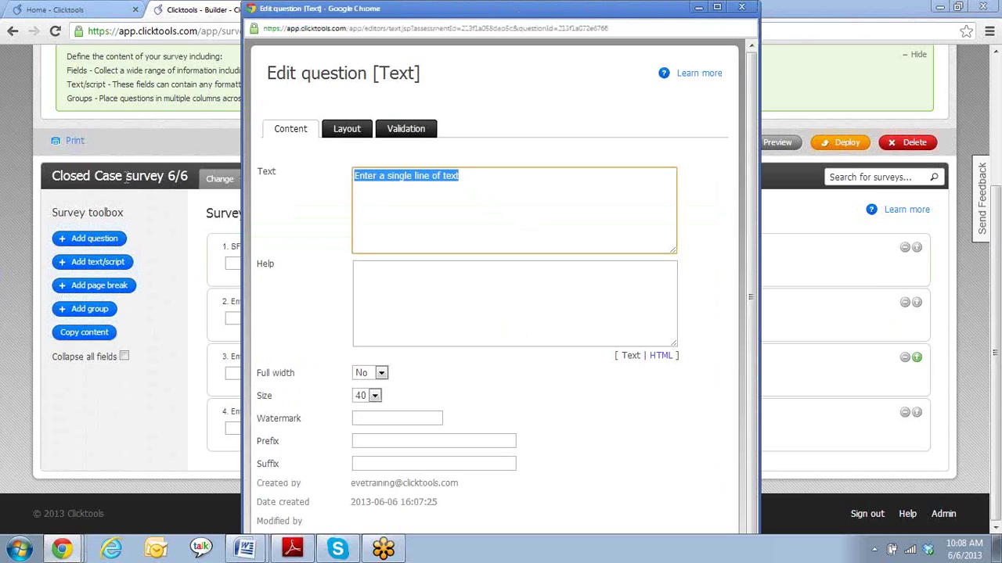
key("Delete")
type("SF Account ID")
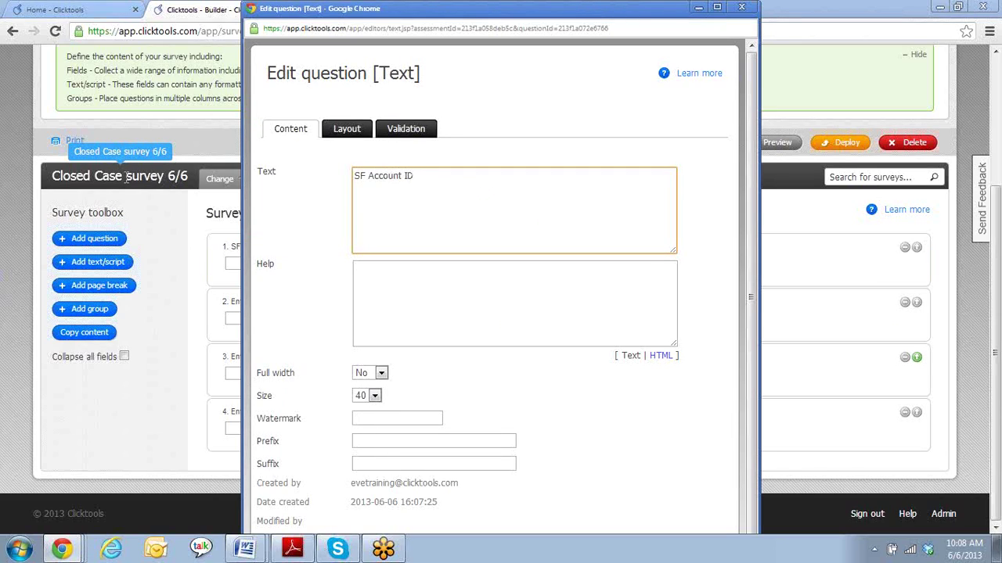
mouse_move(453, 8)
left_mouse_down()
mouse_move(460, 62)
mouse_move(463, 0)
left_mouse_up()
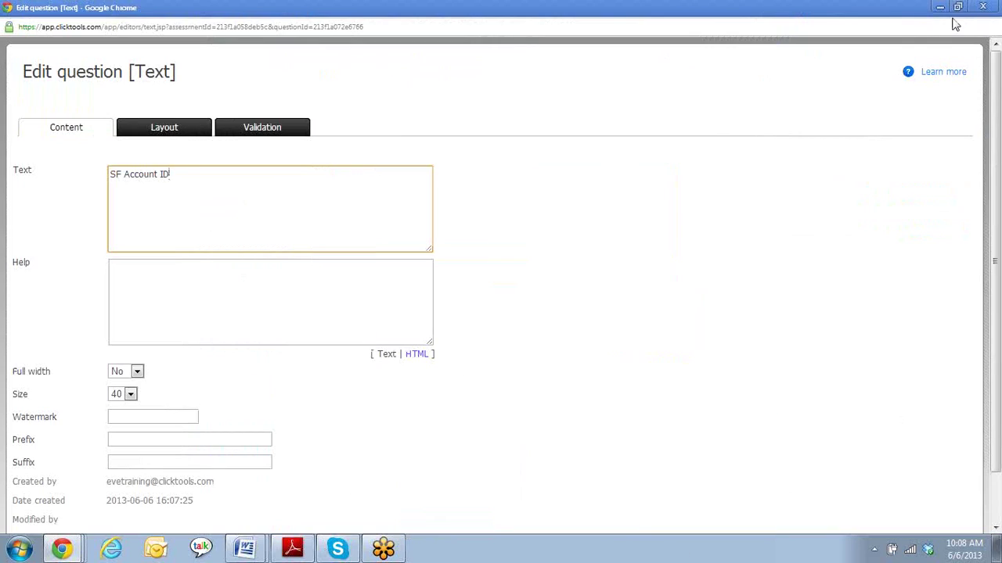
left_click(958, 7)
scroll(500, 373, "down", 1)
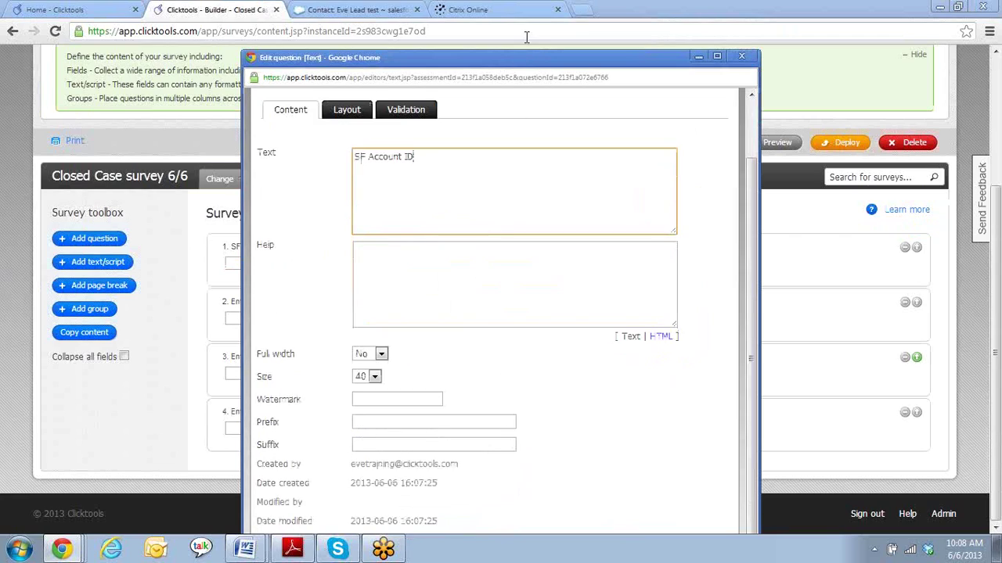
left_click_drag(529, 52, 539, 30)
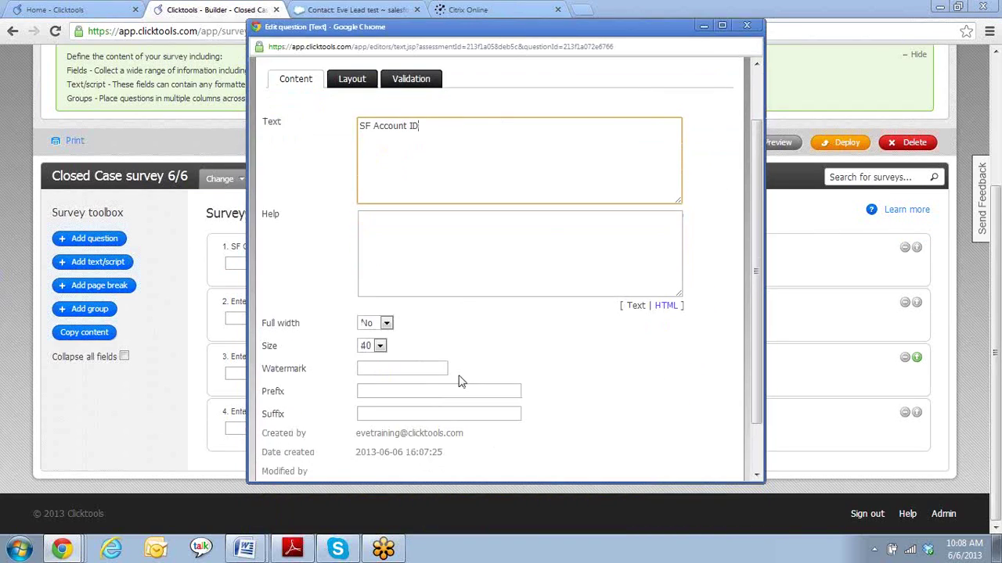
scroll(460, 381, "down", 2)
left_click(478, 457)
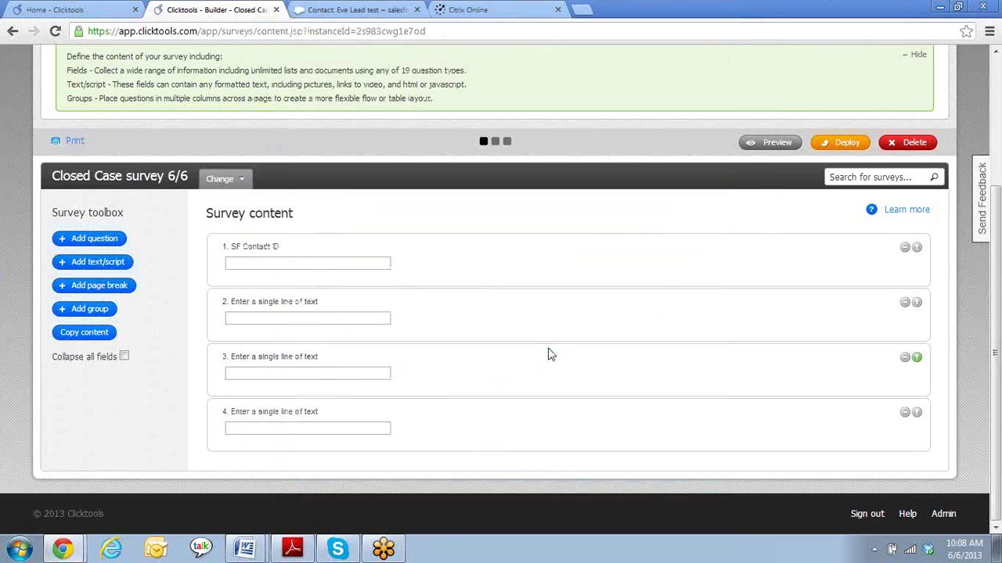
- Relabel question 3 as 'SF Case ID' and apply the change
left_click(537, 384)
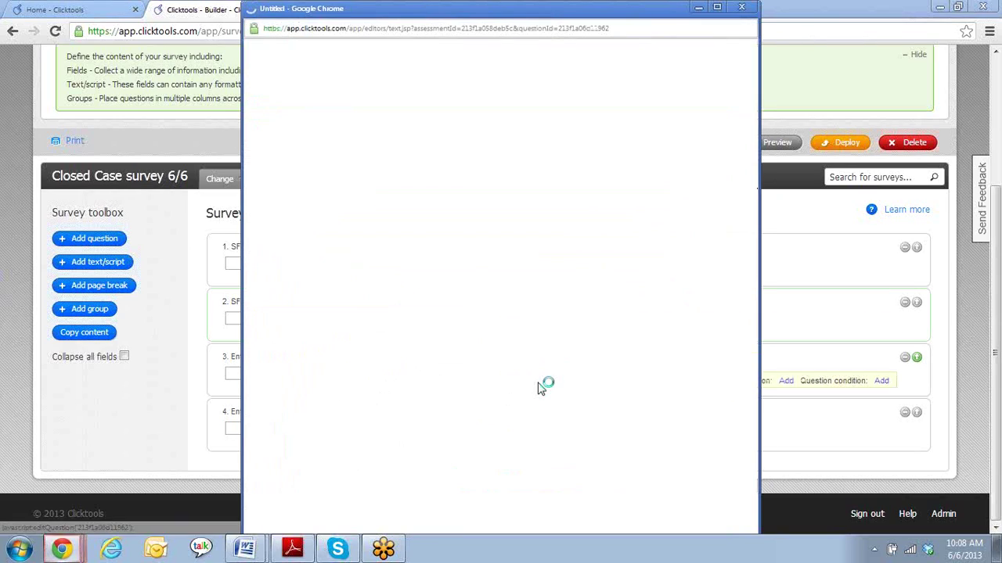
triple_click(498, 177)
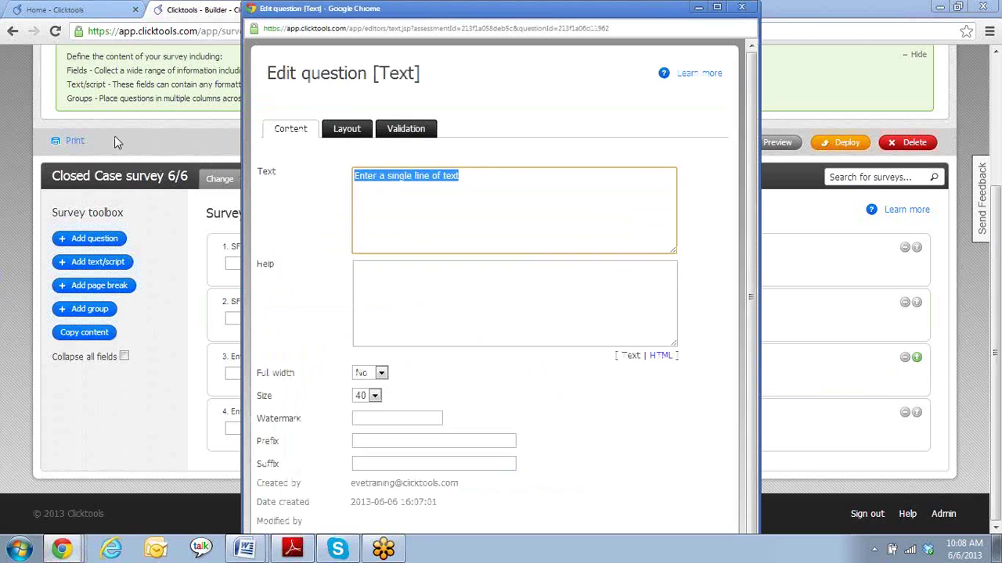
type("SF Case ID")
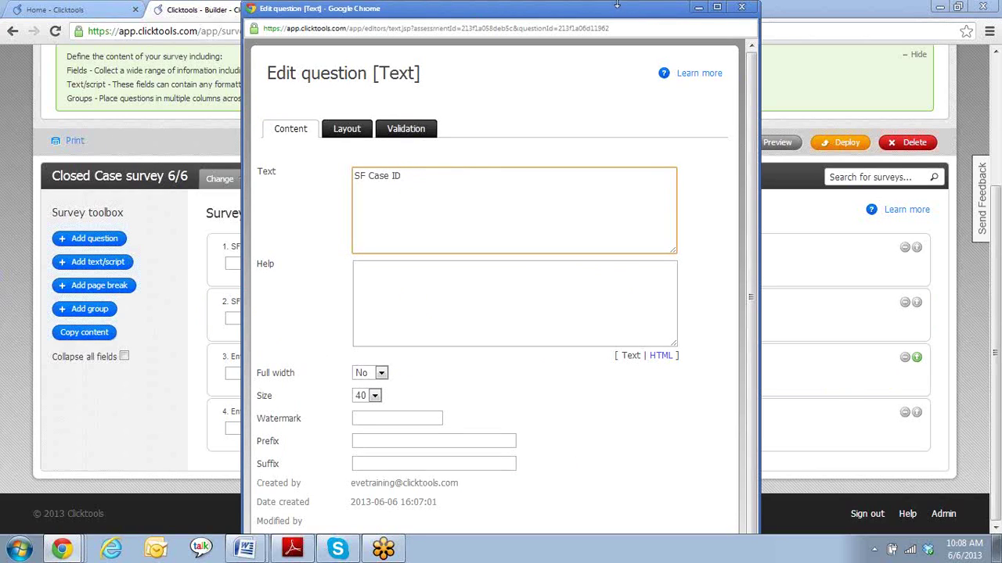
left_click_drag(617, 4, 619, 32)
scroll(500, 438, "down", 2)
left_click(471, 488)
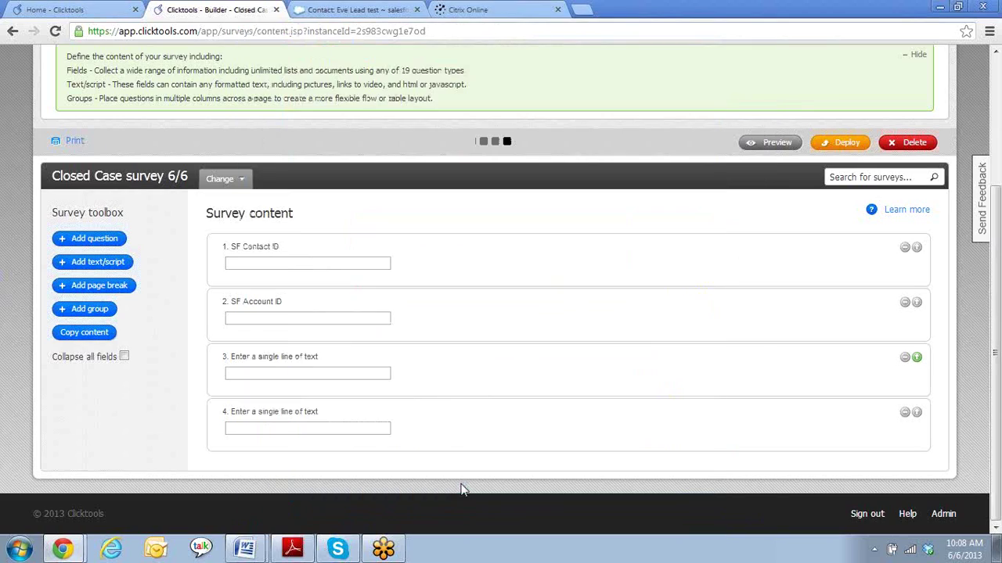
- Relabel question 4 as 'Case Subject:' and apply the change
mouse_move(448, 426)
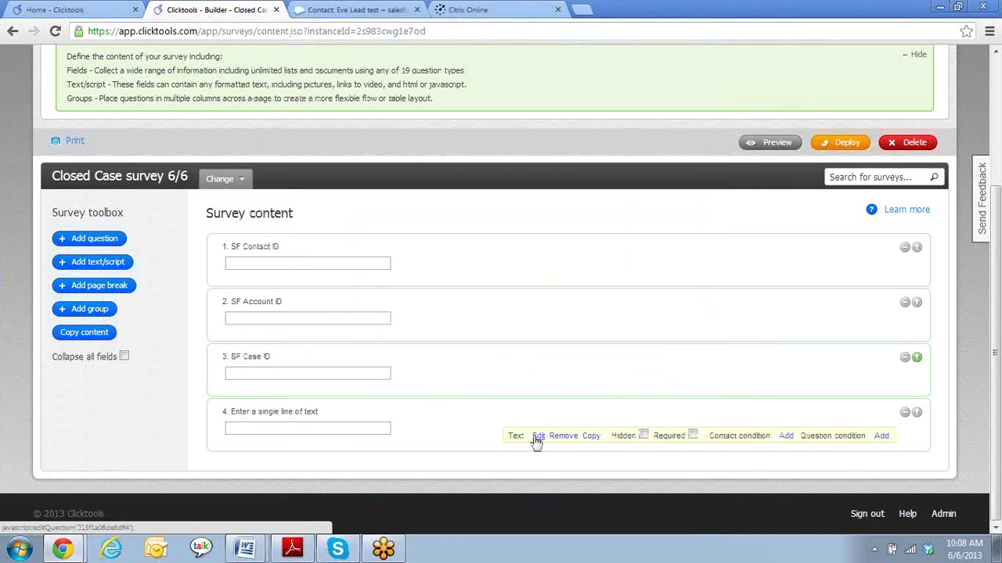
left_click(539, 436)
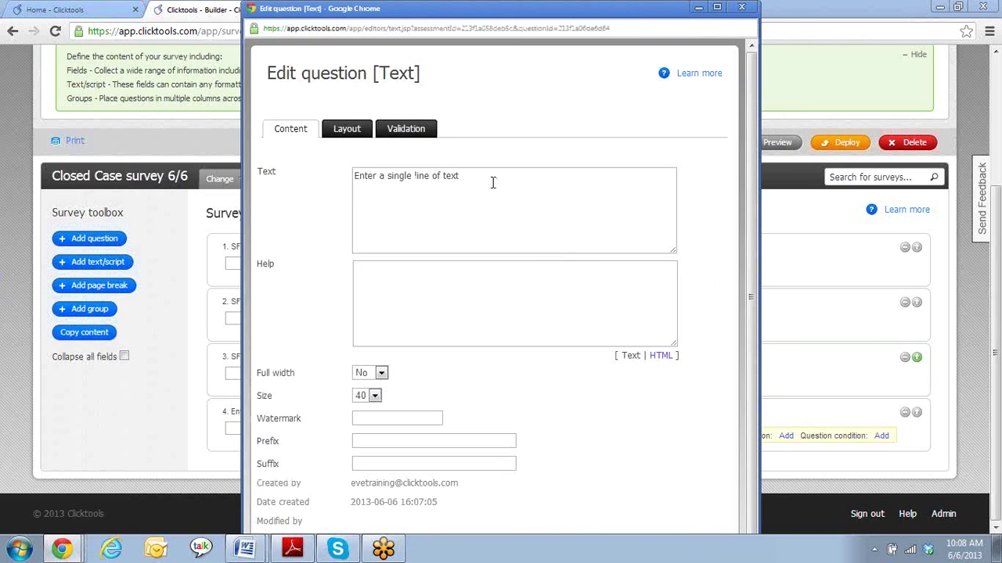
left_click_drag(485, 171, 329, 174)
key("BackSpace")
type("Case Subject:")
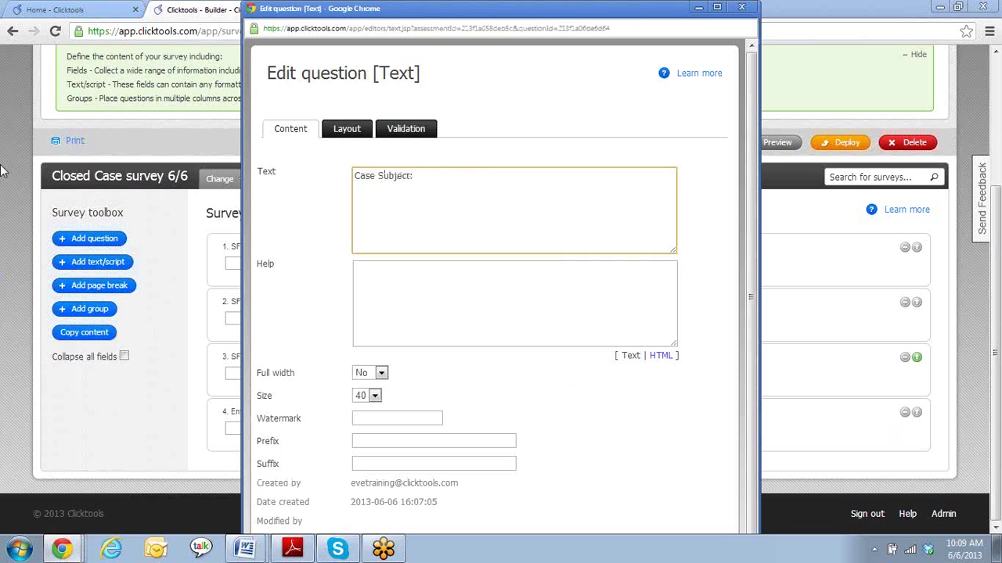
left_click_drag(444, 8, 469, 36)
scroll(494, 348, "down", 3)
left_click(480, 471)
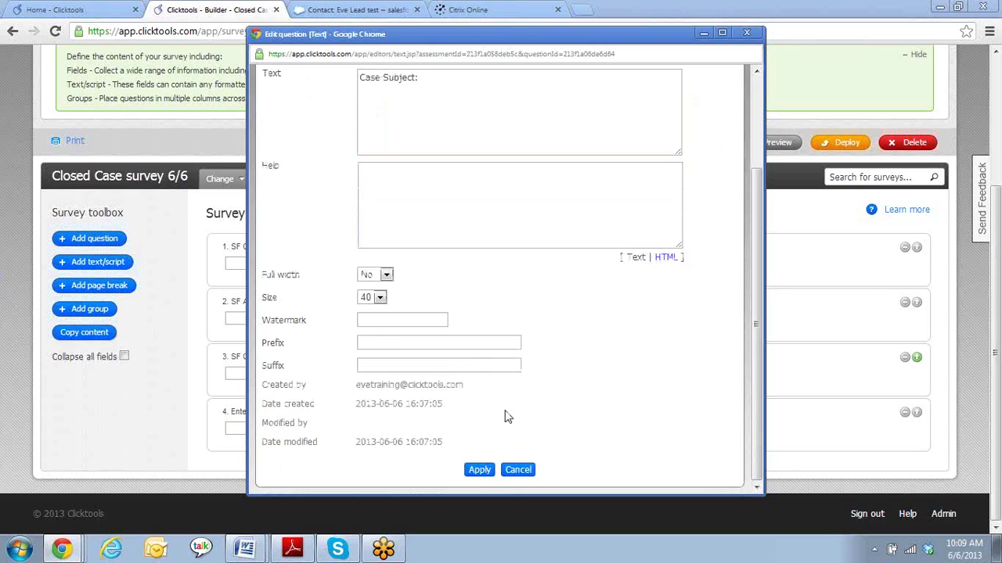
left_click(469, 473)
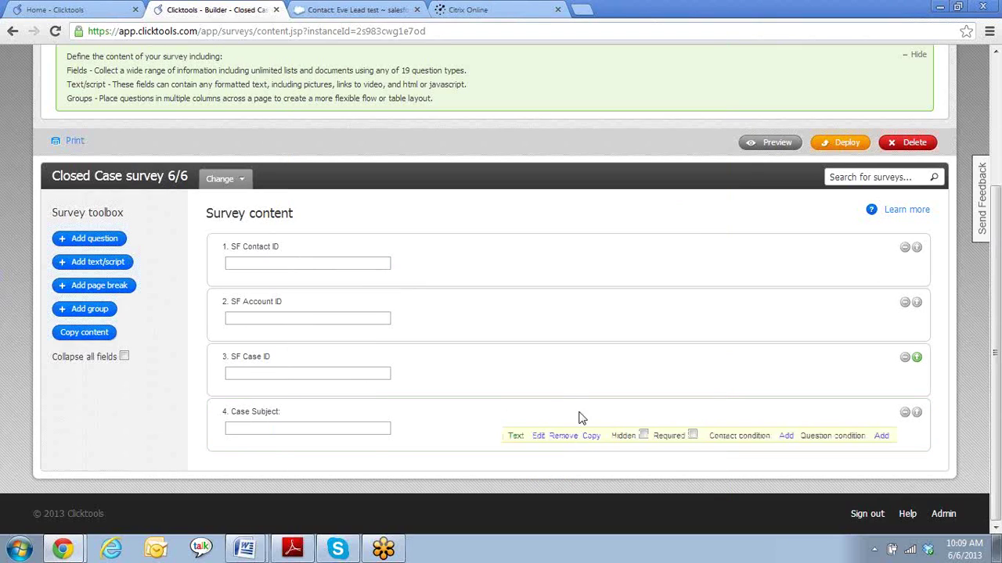
mouse_move(559, 380)
- Add a text/script block and drag it below question 4, Case Subject
left_click(115, 266)
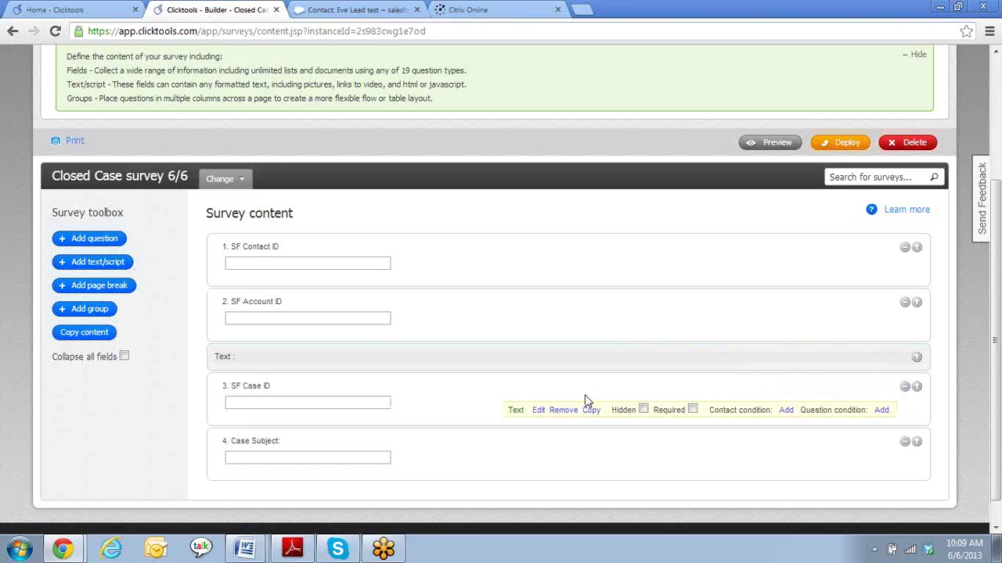
left_click_drag(497, 364, 501, 483)
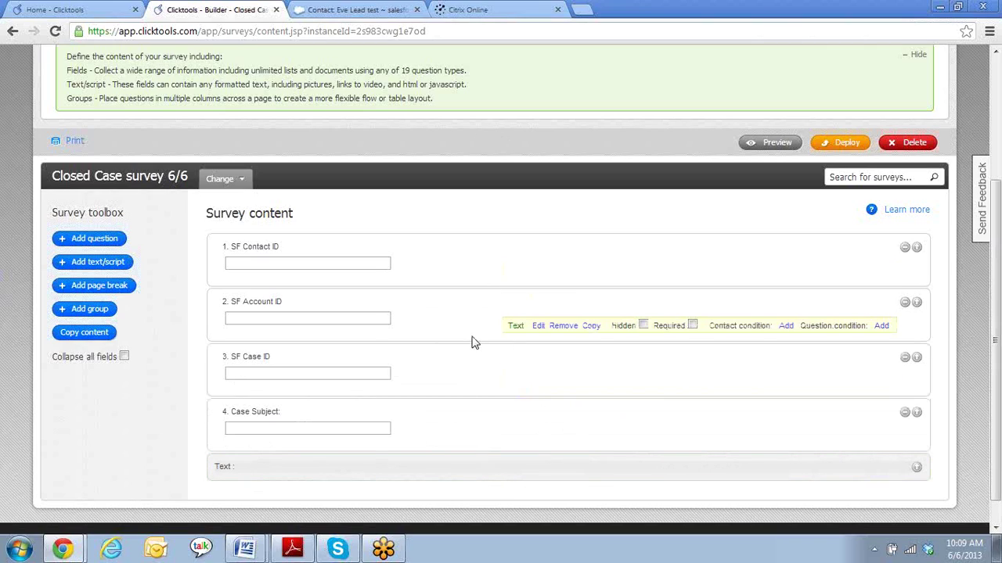
scroll(462, 349, "down", 1)
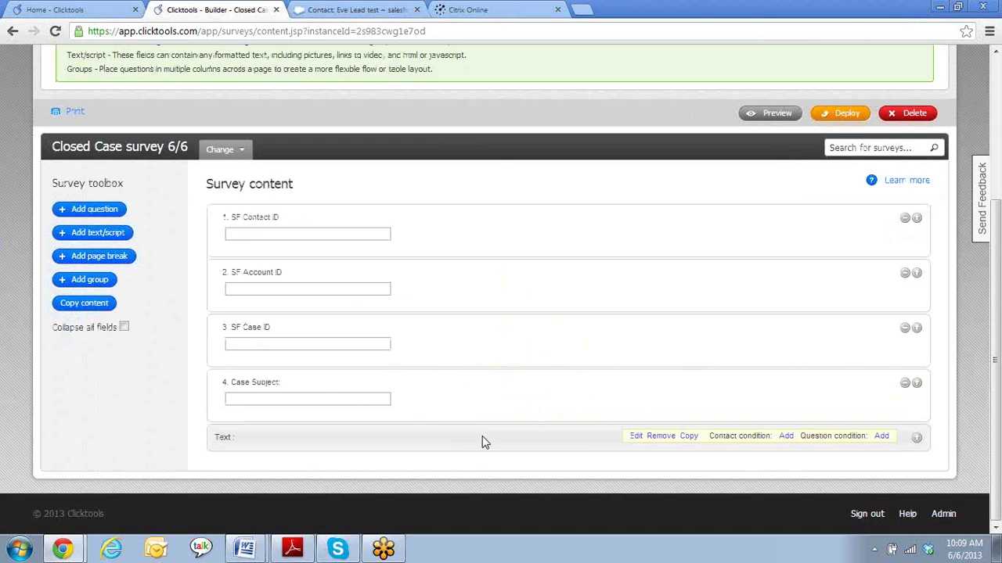
- Title the text block 'Intro' and replace the draft rating sentence with 'Case details:' as its body
left_click(636, 436)
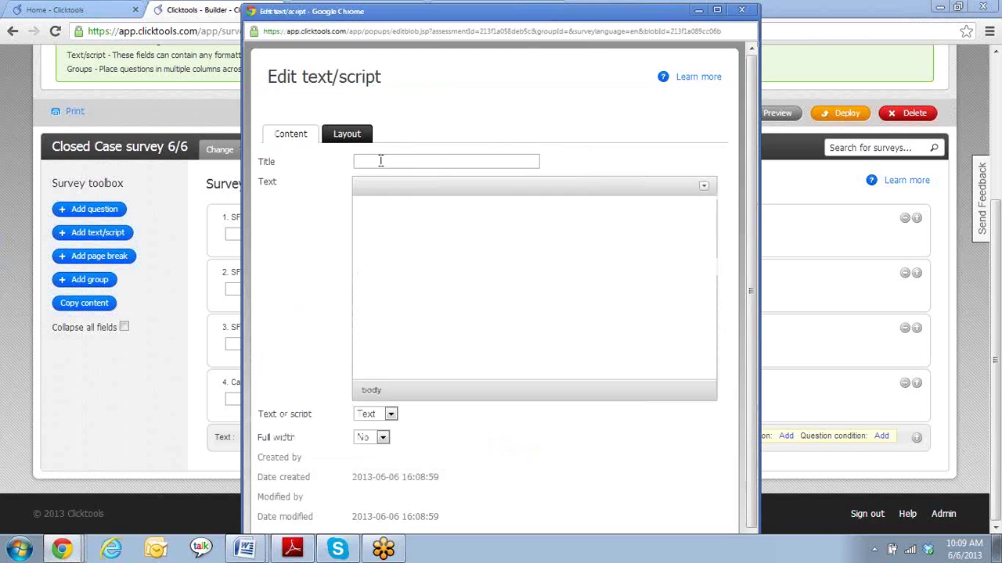
left_click(372, 161)
type("INtro")
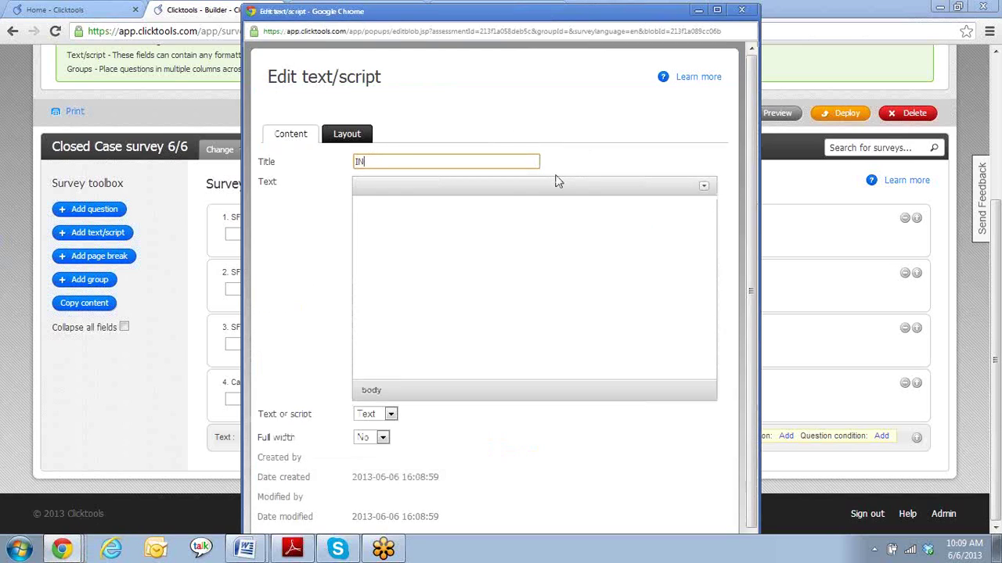
left_click(552, 243)
type("Pleass rate our s")
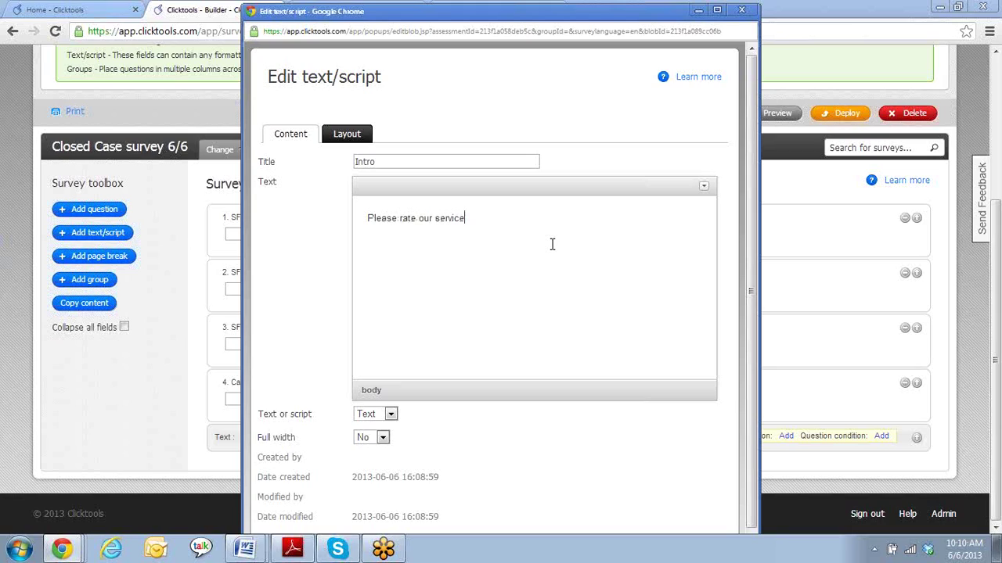
type("ervice and tell us how we can improve")
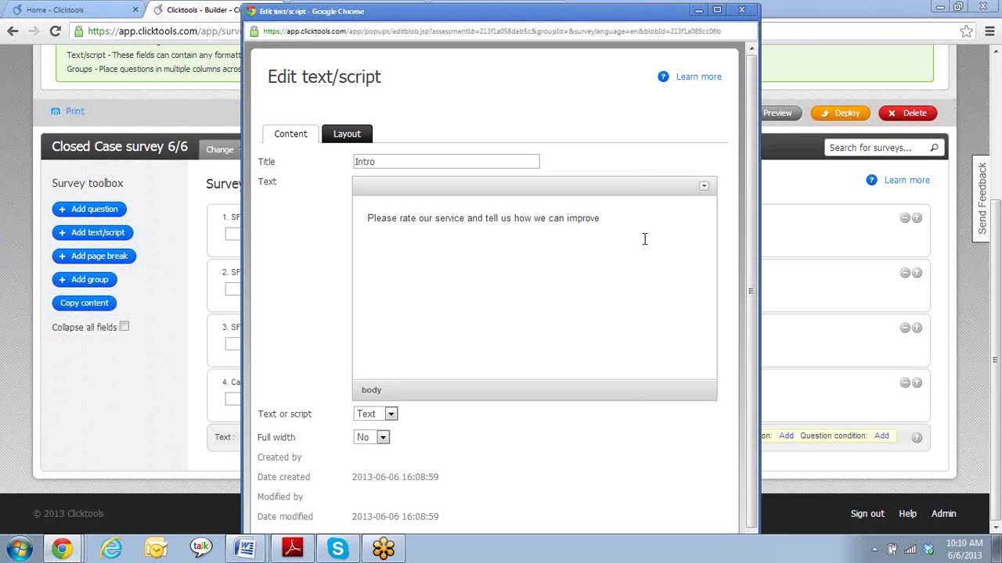
left_click_drag(642, 217, 350, 205)
key("Delete")
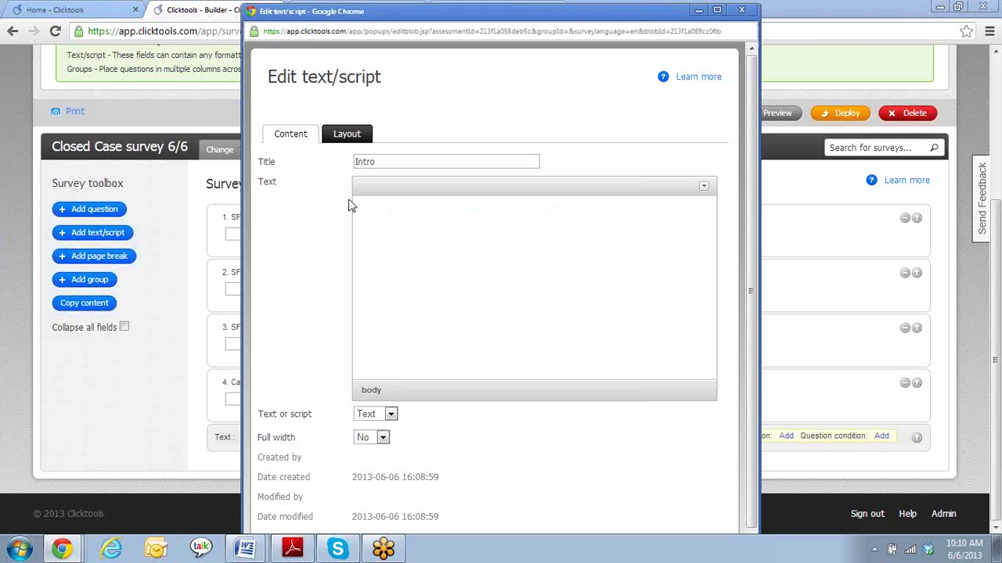
type("Case details:")
- Append the merge field ${question_4} after 'Case details:' and save the Intro text block
left_click_drag(410, 11, 516, 17)
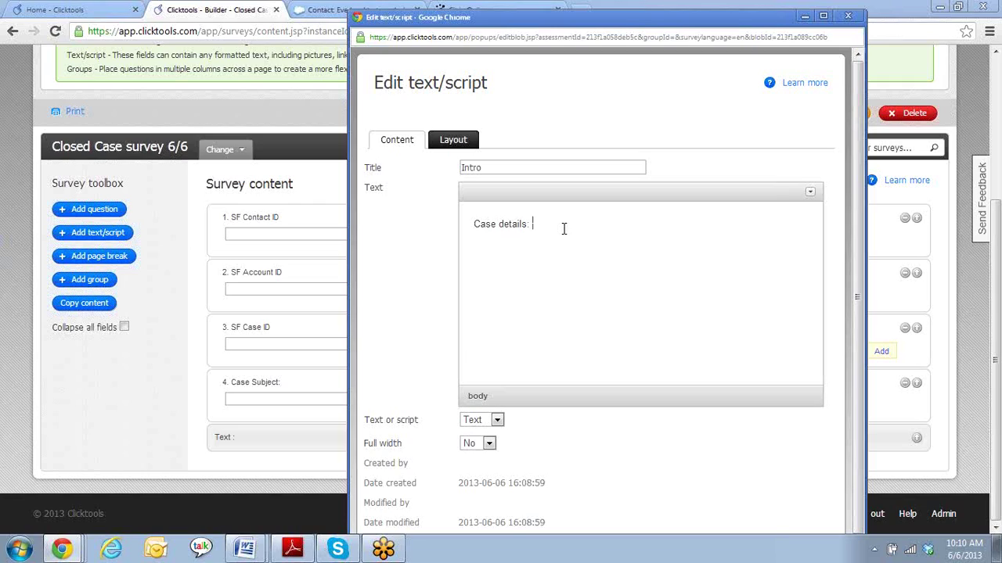
type("$")
type("{")
type("o")
type("uestion")
type("_")
type("4")
type("}")
scroll(622, 226, "down", 1)
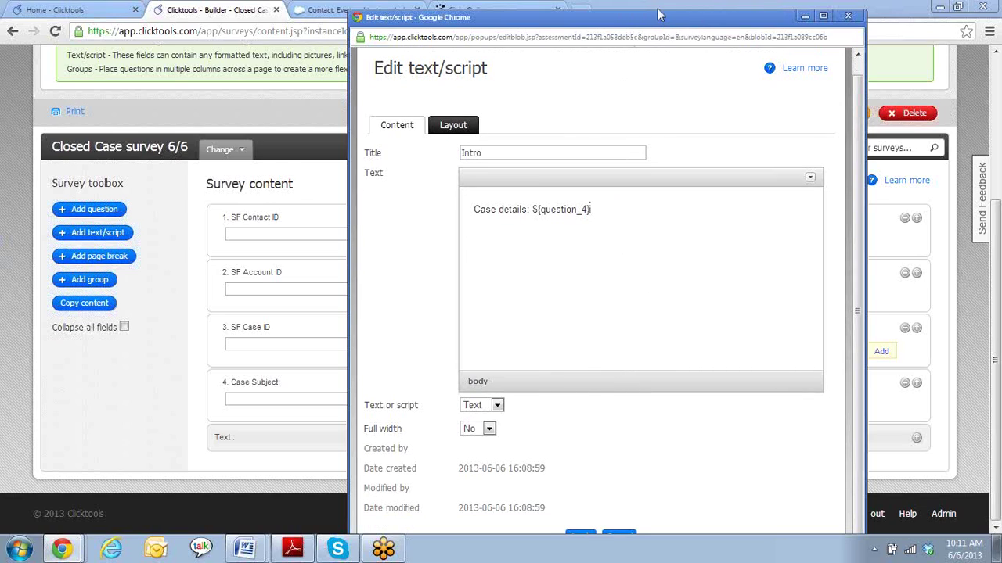
left_click(658, 7)
left_click(71, 549)
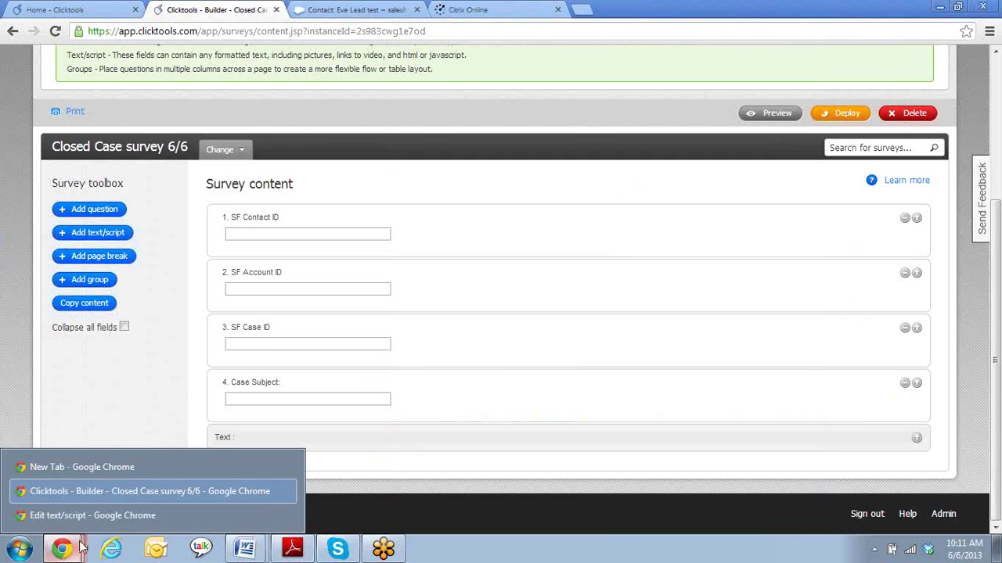
left_click(99, 515)
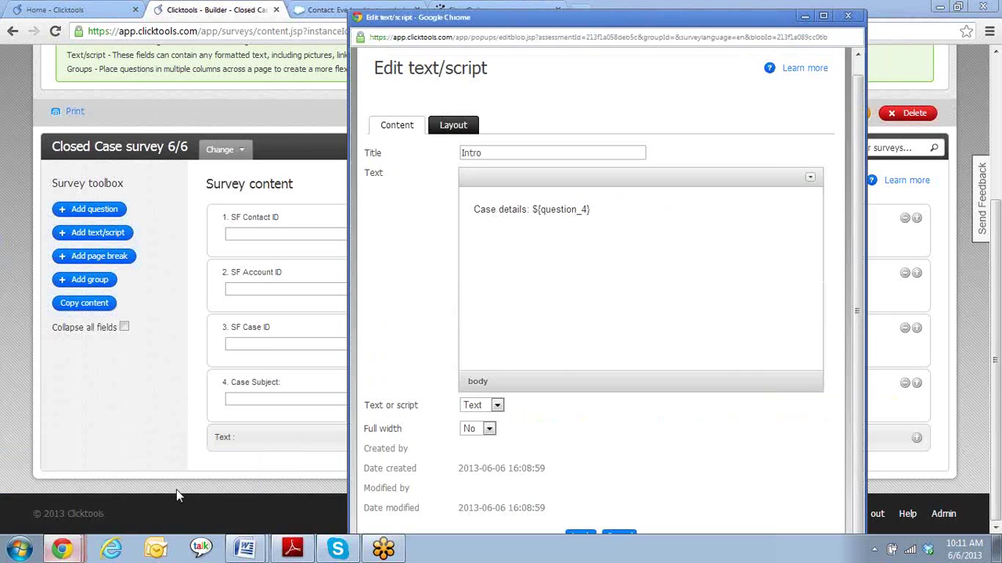
left_click(583, 534)
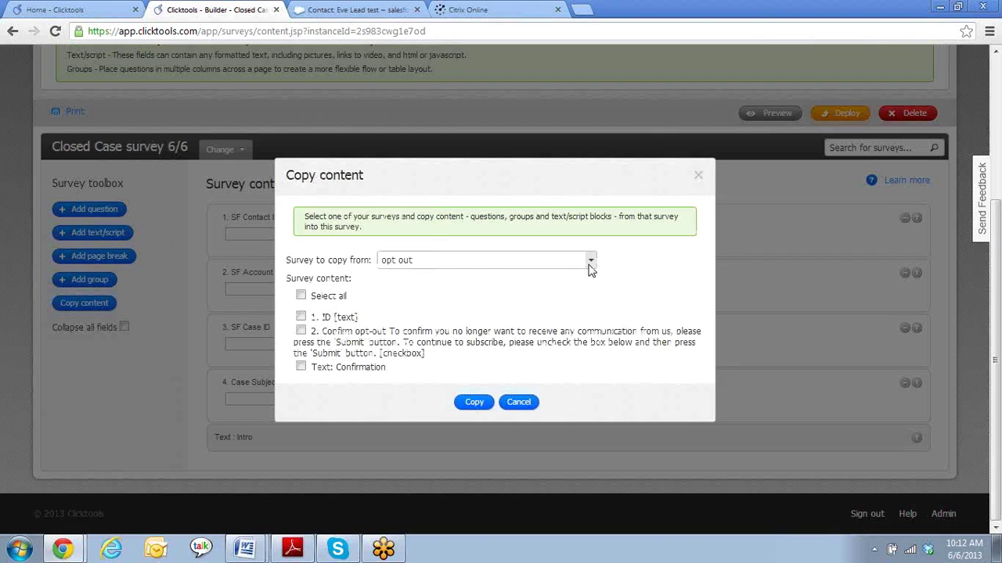
- Copy question 5, the 1–5 service-rating grid, from 'Clicktools closed case survey 5/28'
left_click(591, 262)
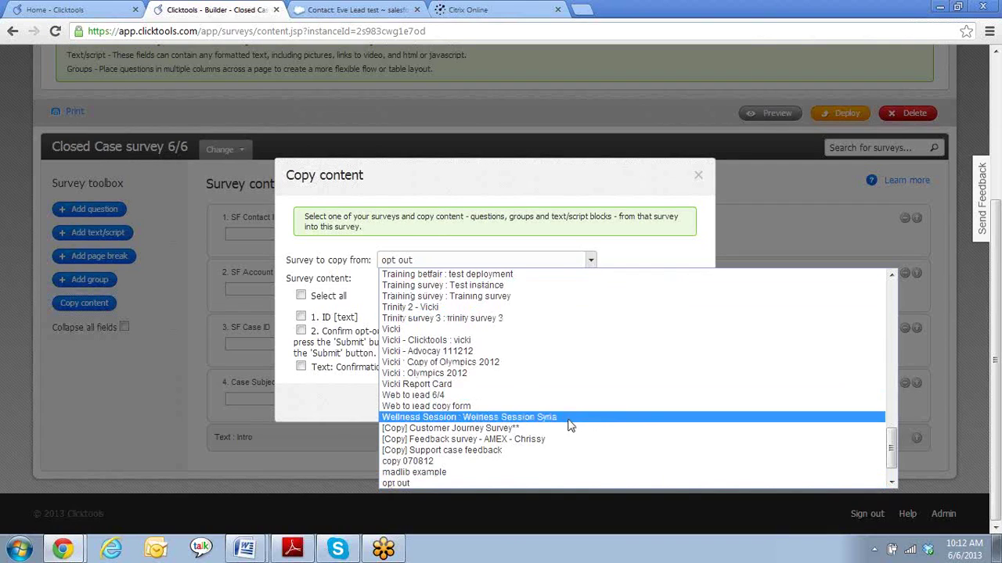
scroll(569, 423, "down", 1)
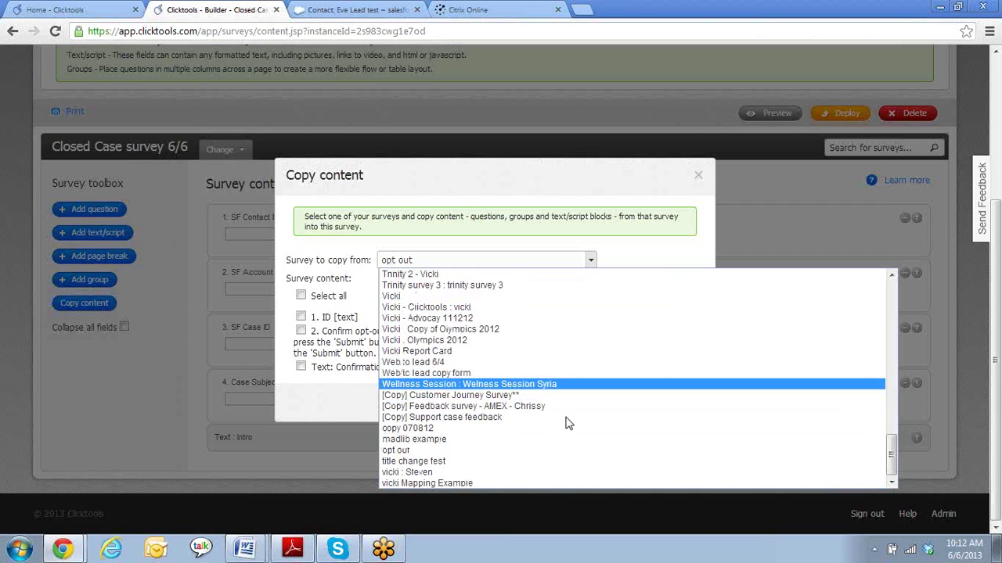
scroll(569, 424, "up", 15)
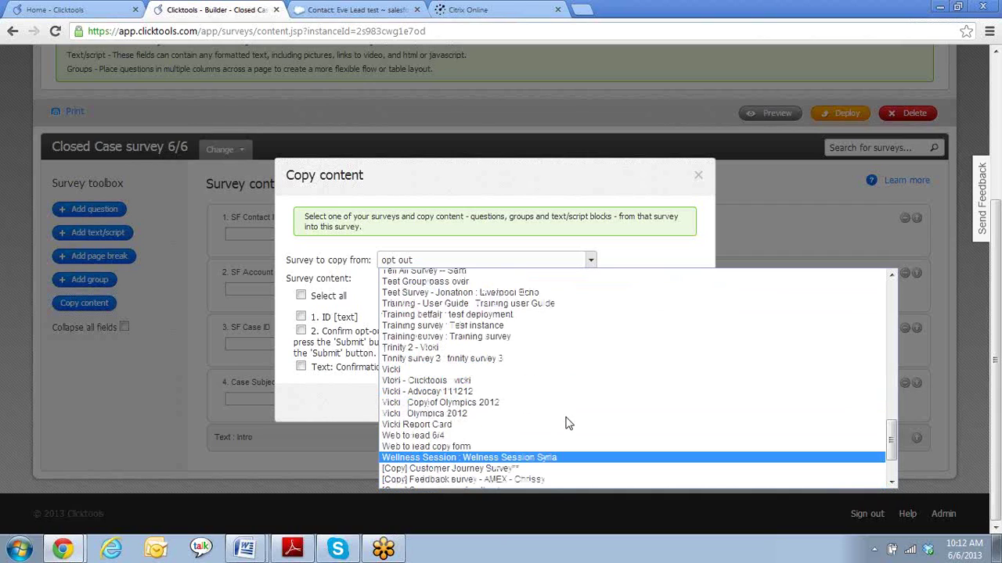
scroll(569, 424, "up", 4)
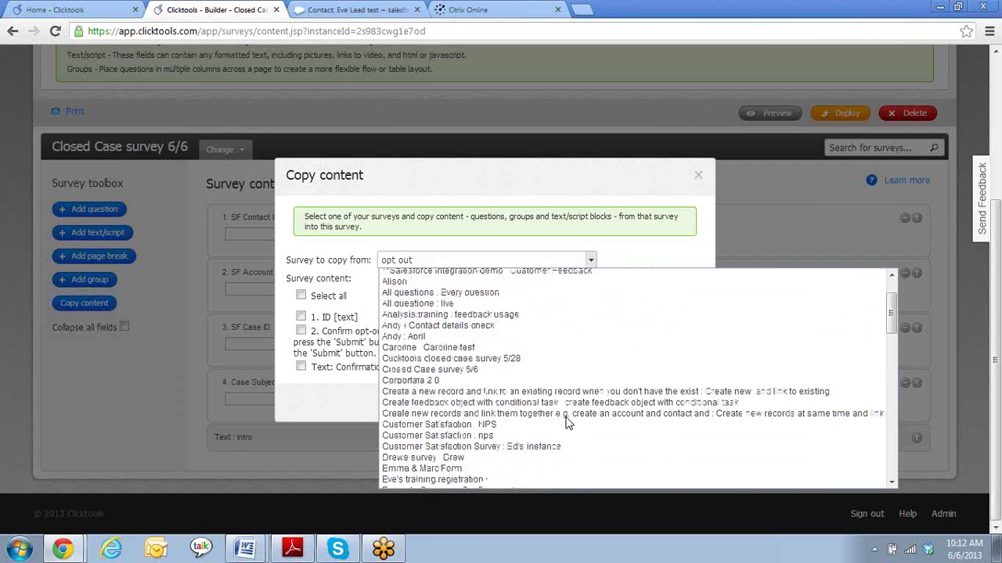
left_click(528, 360)
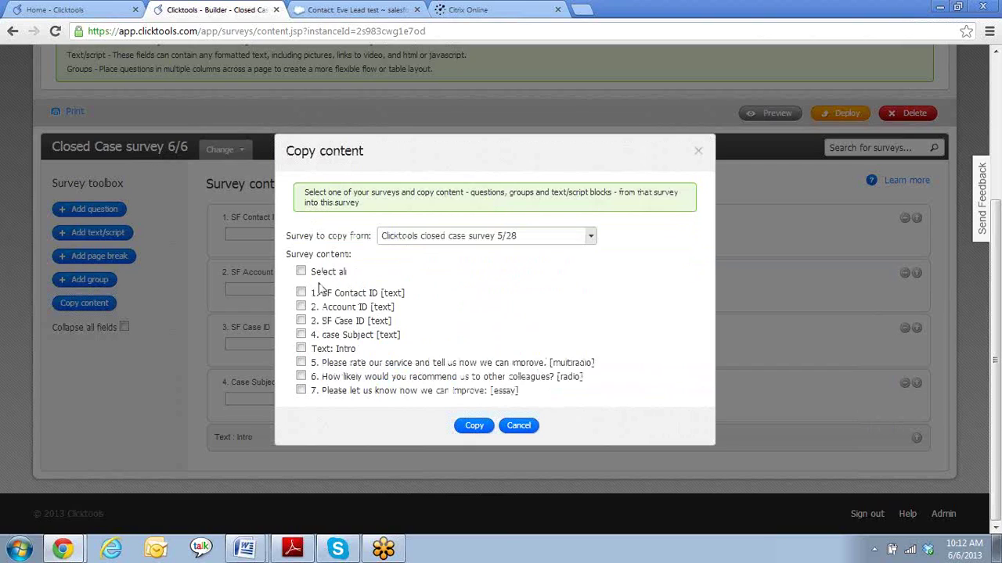
left_click(301, 363)
left_click(474, 428)
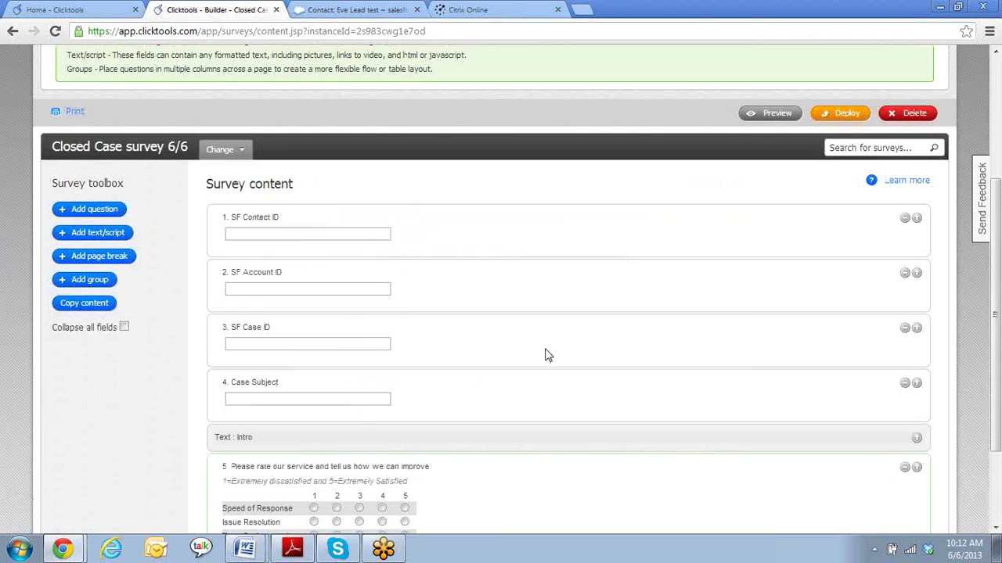
scroll(547, 356, "down", 3)
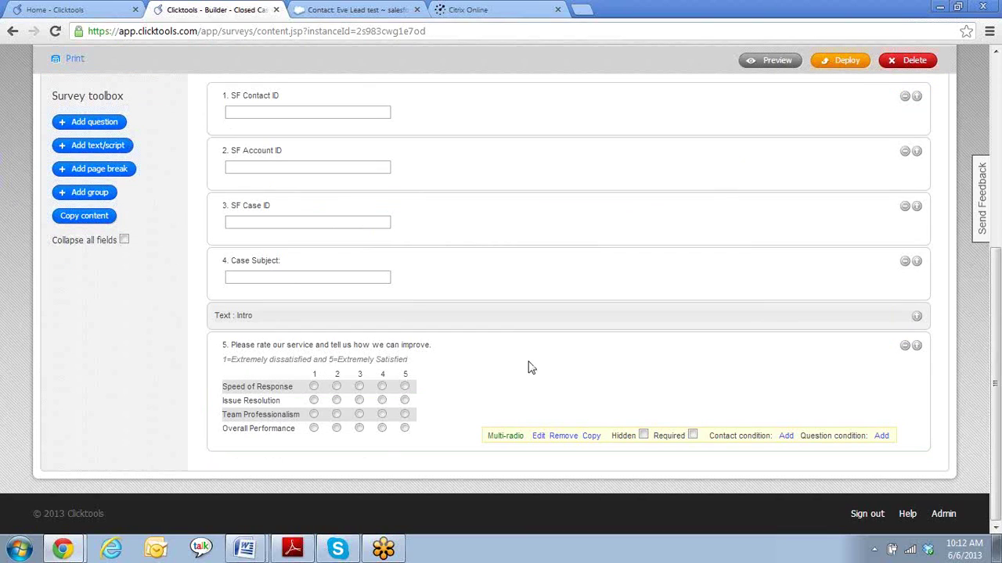
left_click(538, 438)
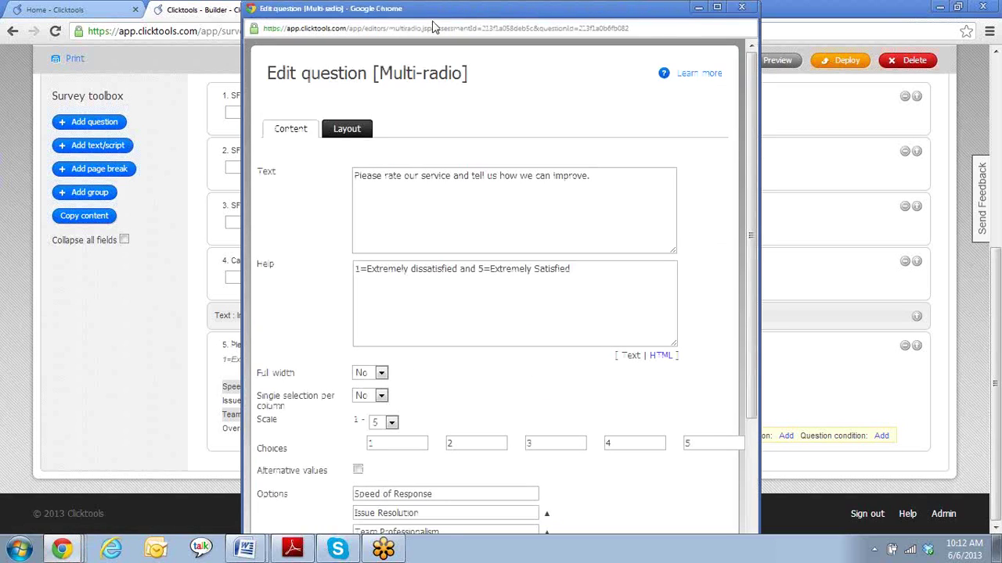
left_click_drag(549, 15, 681, 1)
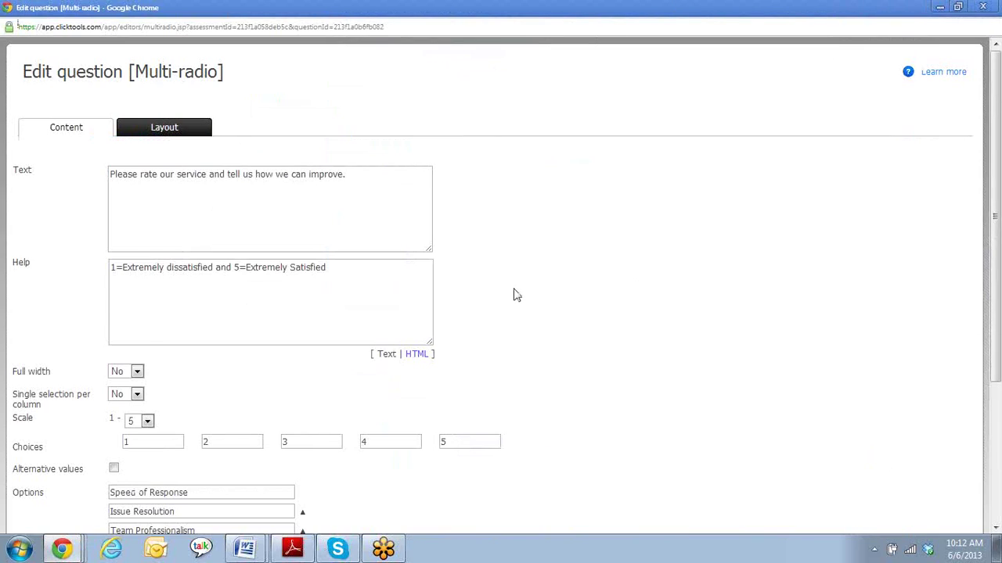
scroll(512, 293, "down", 1)
left_click(369, 196)
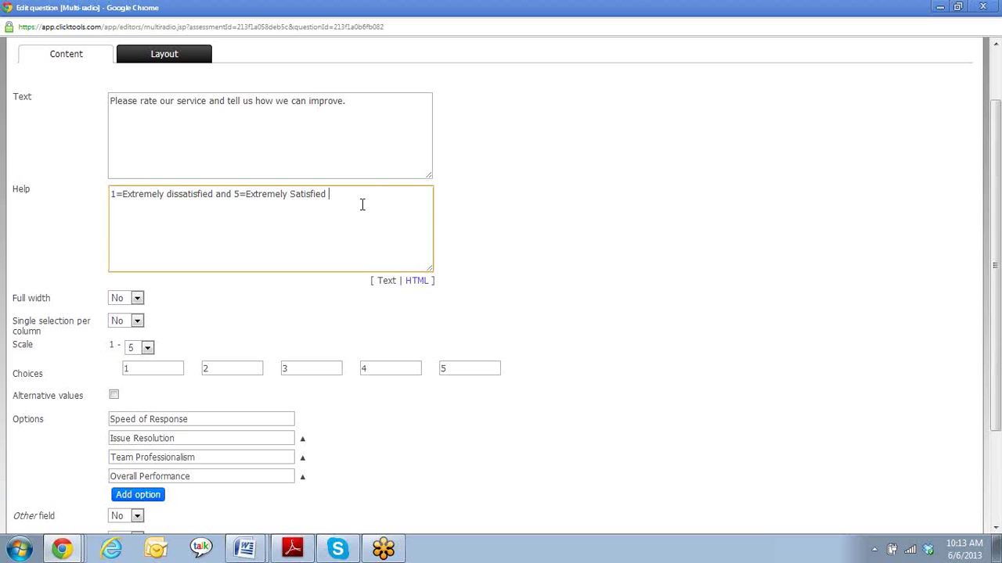
scroll(363, 206, "down", 3)
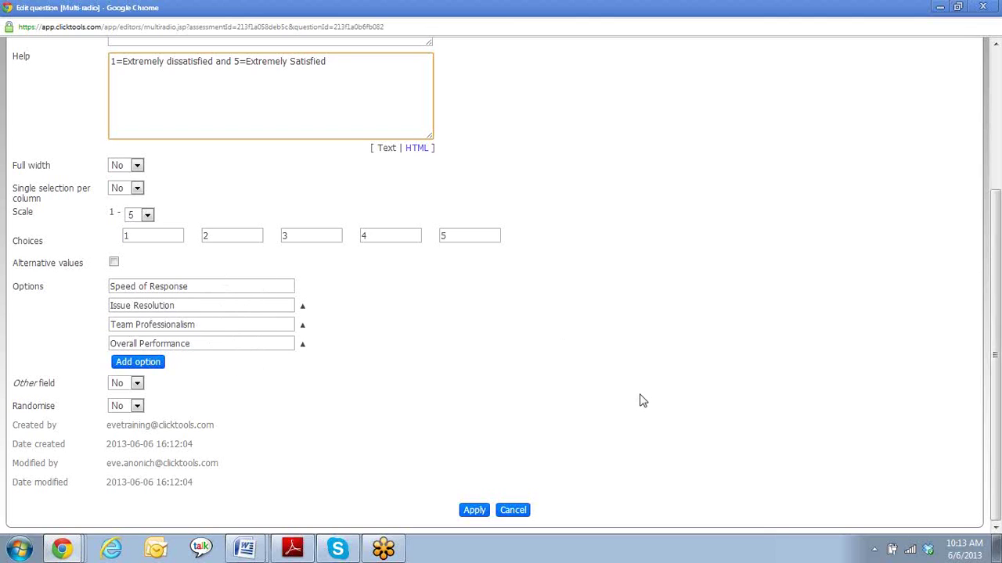
left_click(474, 510)
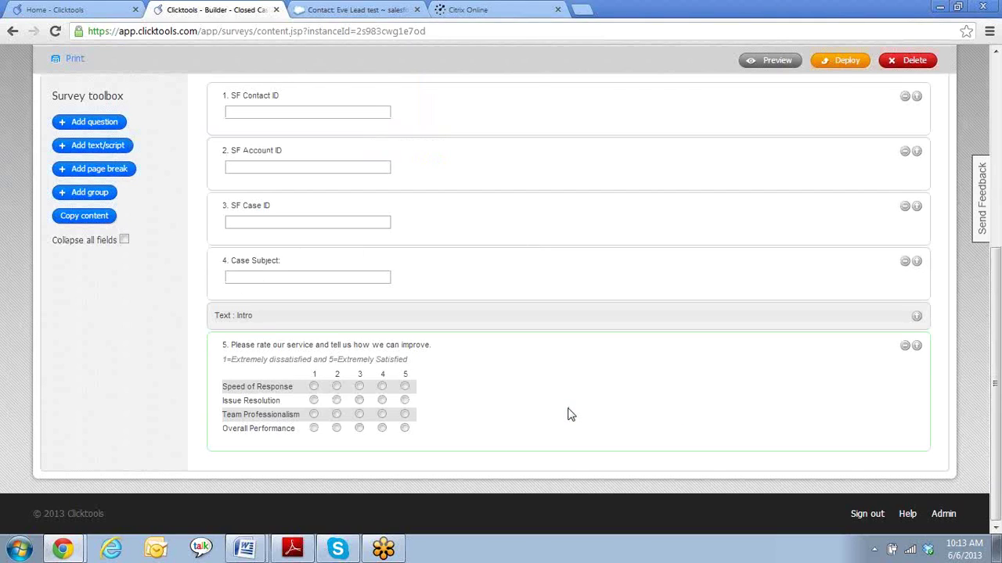
- Add a single-choice Radio question as question 6
mouse_move(571, 415)
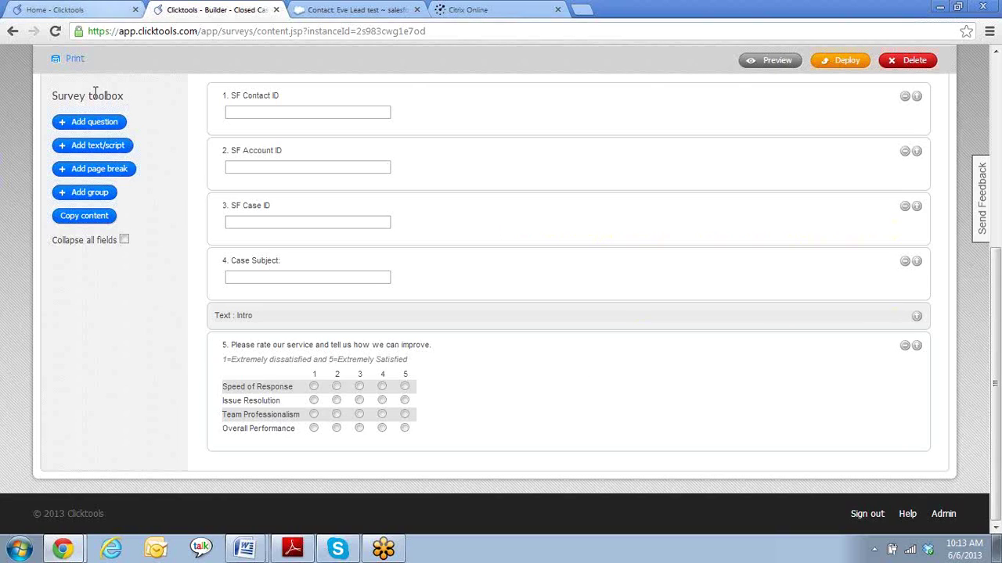
left_click(102, 127)
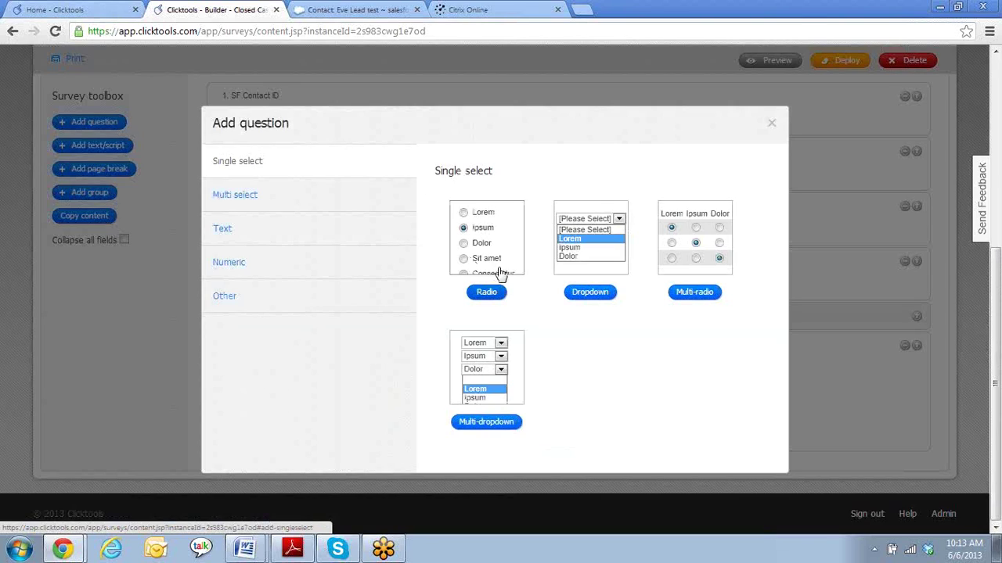
left_click(497, 293)
- Word question 6 as 'How likely would you recommend us to other colleagues?'
mouse_move(510, 514)
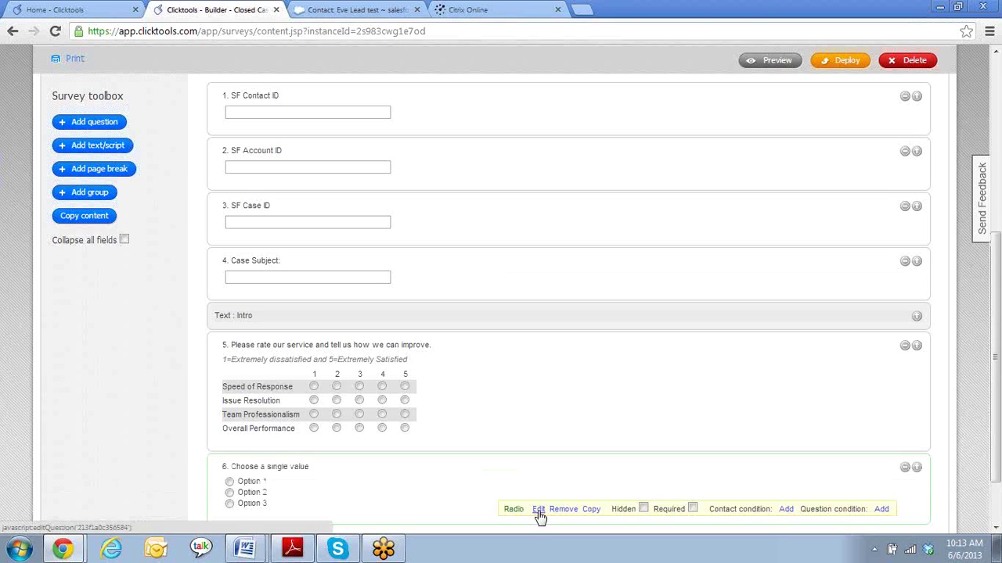
left_click(539, 510)
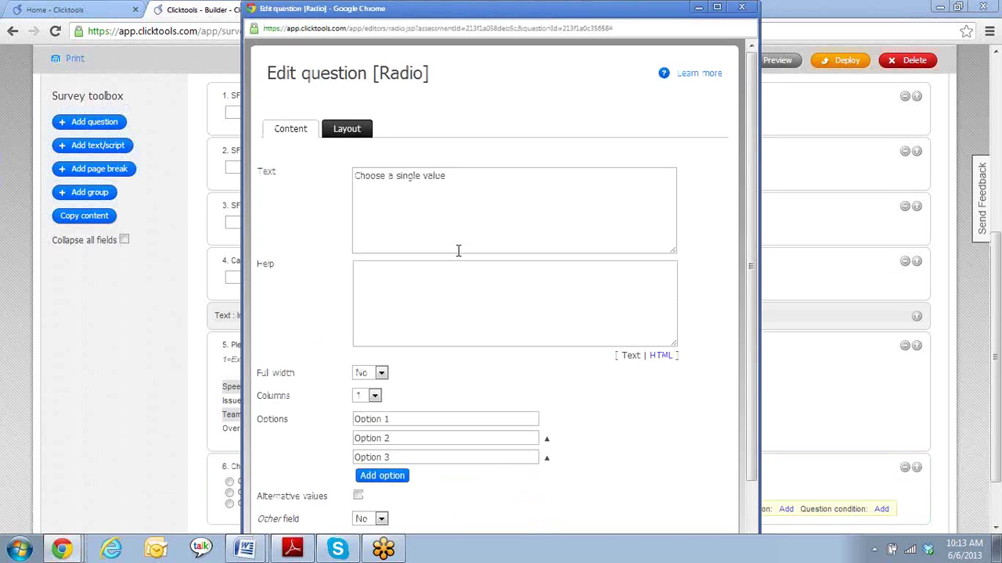
left_click_drag(456, 175, 4, 184)
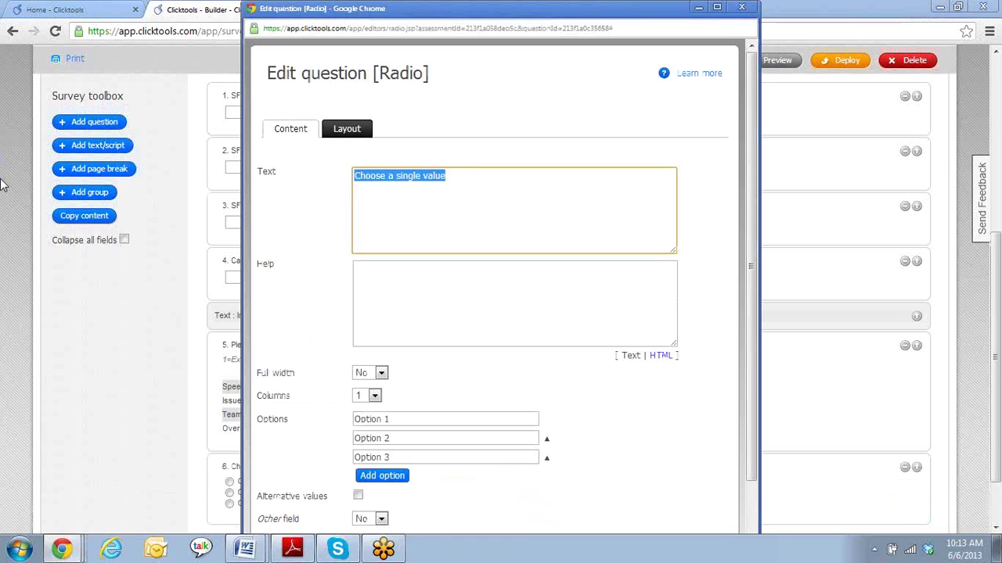
type("How likely woul")
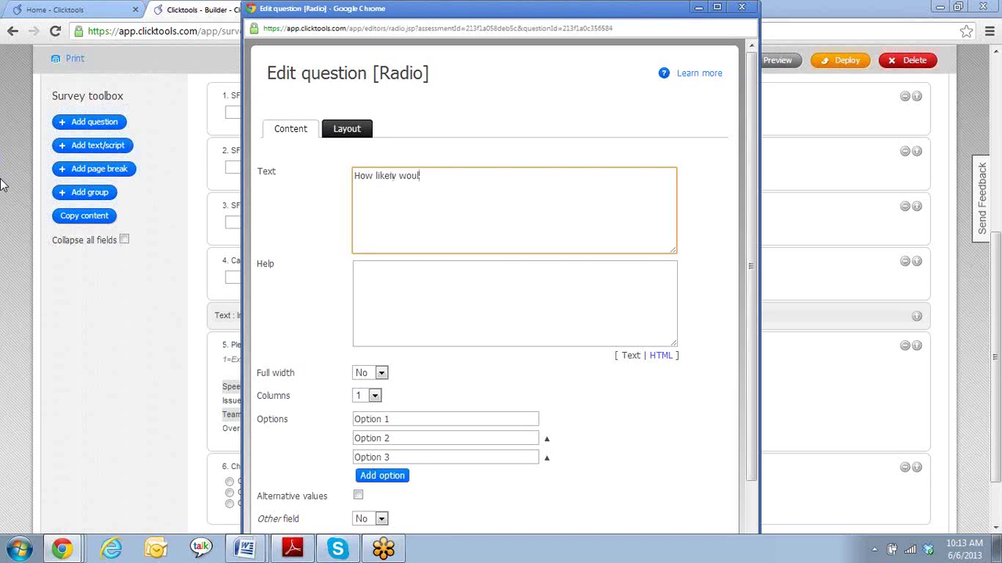
type("d you recommend us to o")
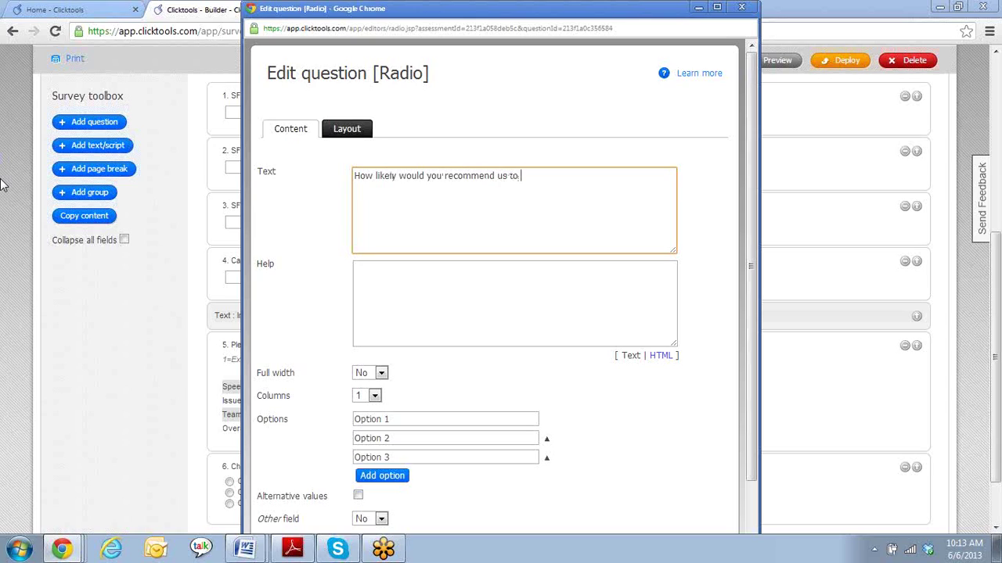
type("ther colleagues?")
left_click_drag(501, 5, 569, 66)
scroll(493, 291, "down", 1)
- Enter the help text '1= Not at all likely 10= Very Likely' for question 6
left_click(514, 264)
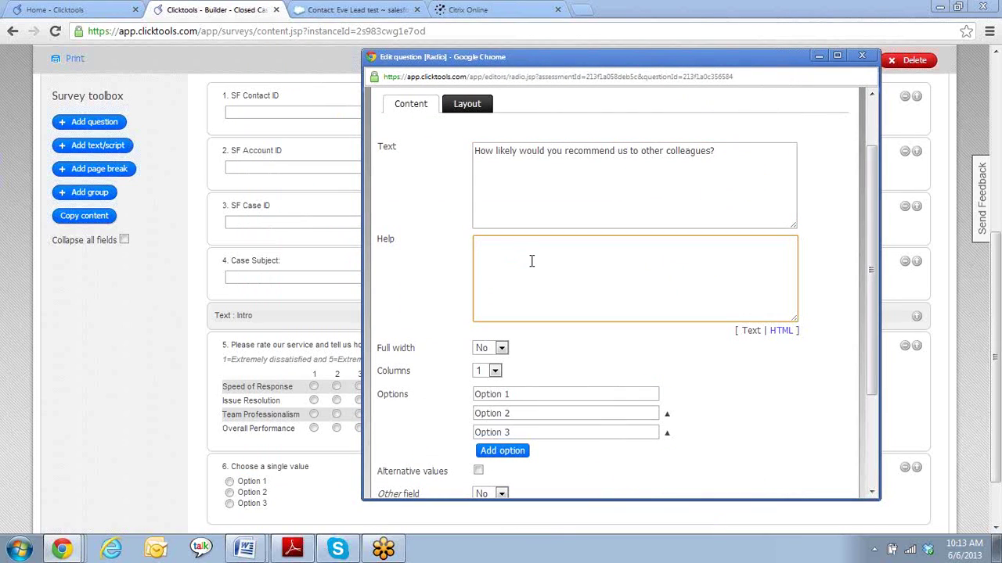
type("1=")
type("Not all")
type(" all ")
type("likely ")
type("10= Very")
type(" Likely")
- Add extra answer option rows until there are ten choices
scroll(568, 339, "down", 4)
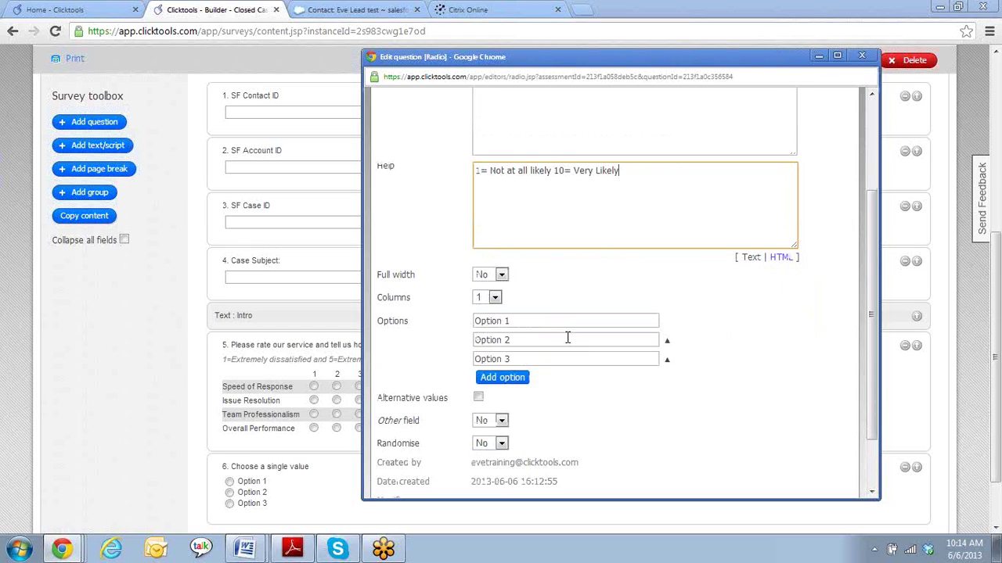
triple_click(515, 246)
left_click(501, 307)
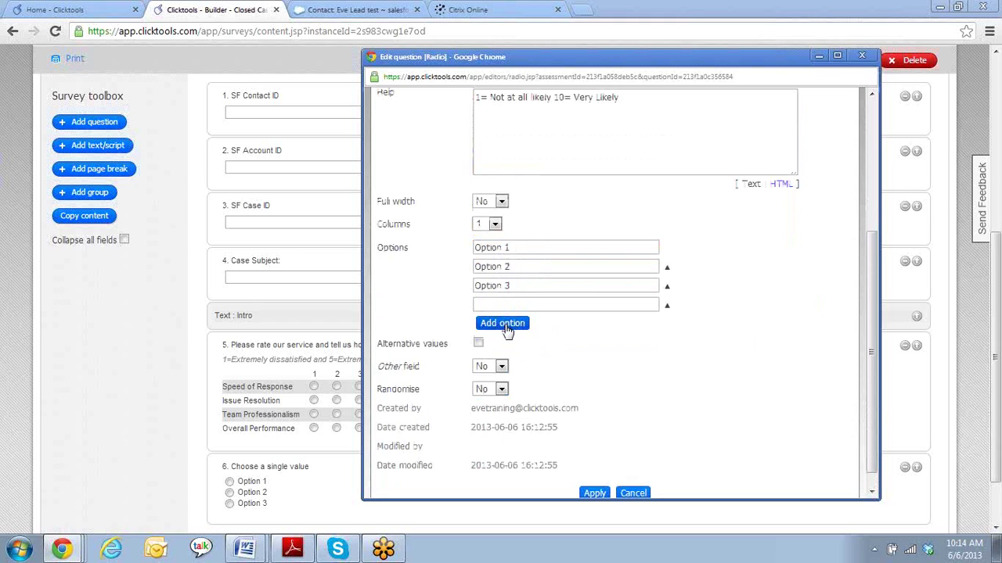
left_click(505, 325)
left_click(509, 343)
left_click(508, 362)
left_click(509, 383)
left_click(515, 401)
left_click(517, 421)
- Number the ten answer options 1 through 10
left_click(529, 245)
key("ctrl+a")
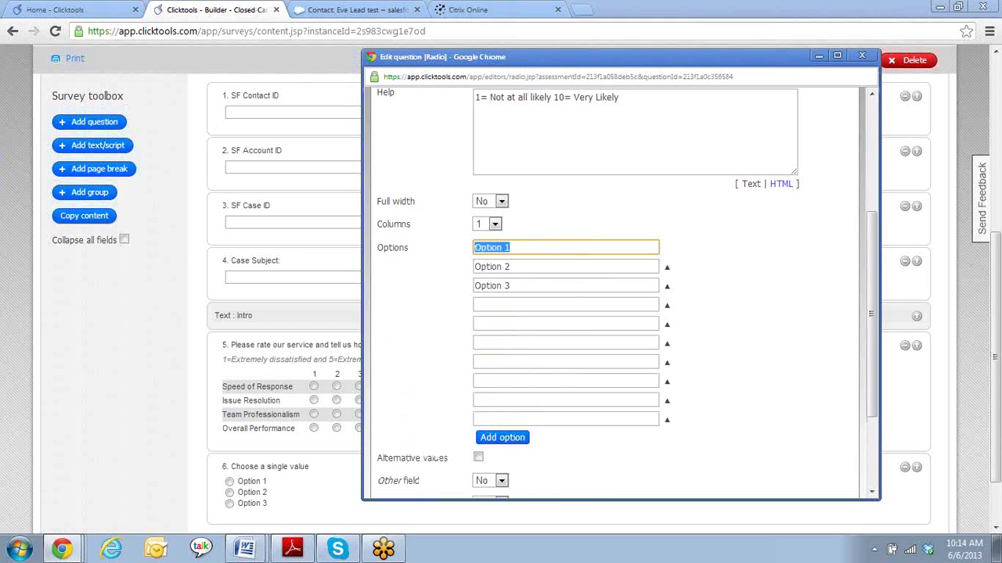
type("1")
left_click(666, 267)
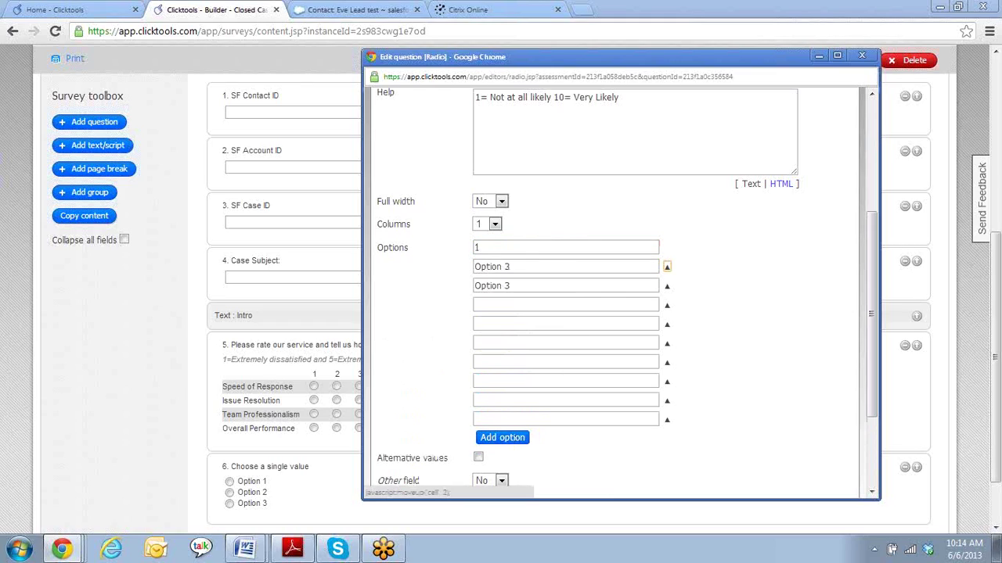
left_click(537, 267)
key("ctrl+a")
key("Tab")
key("Return")
left_click(515, 266)
key("ctrl+a")
type("2")
key("Tab")
key("Tab")
type("3")
key("Tab")
key("Tab")
type("4")
key("Tab")
key("Tab")
type("5")
key("Tab")
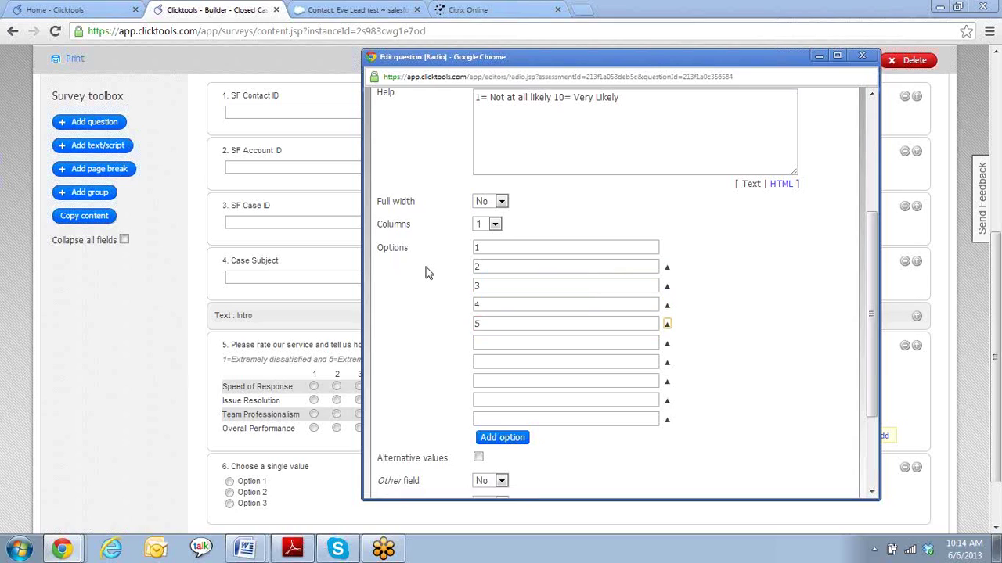
key("Tab")
type("6")
key("Tab")
key("Tab")
type("7")
key("Tab")
key("Tab")
type("8")
key("Tab")
key("Tab")
type("9")
key("Tab")
key("Tab")
type("10")
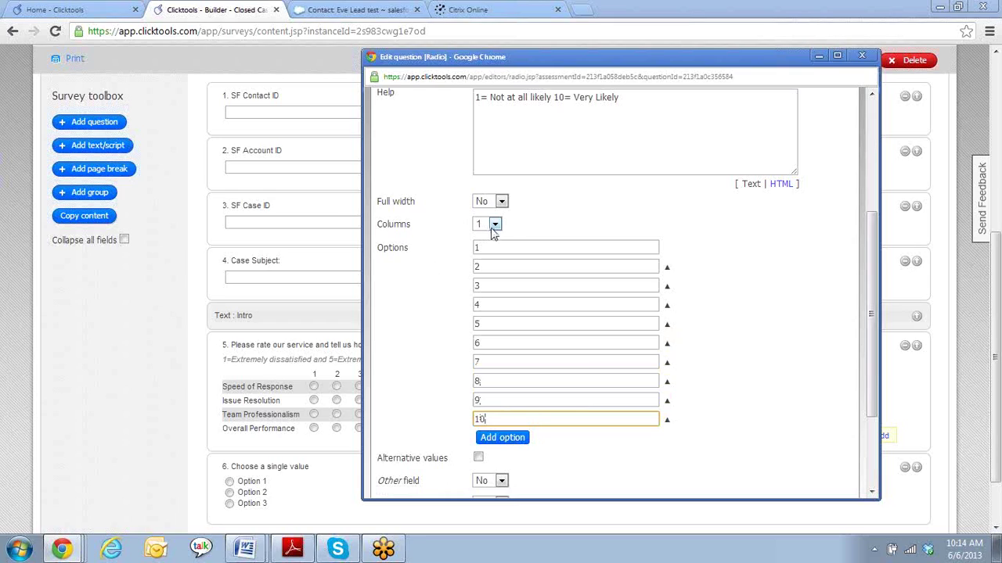
- Set Columns to 10 and apply the question changes
left_click(499, 226)
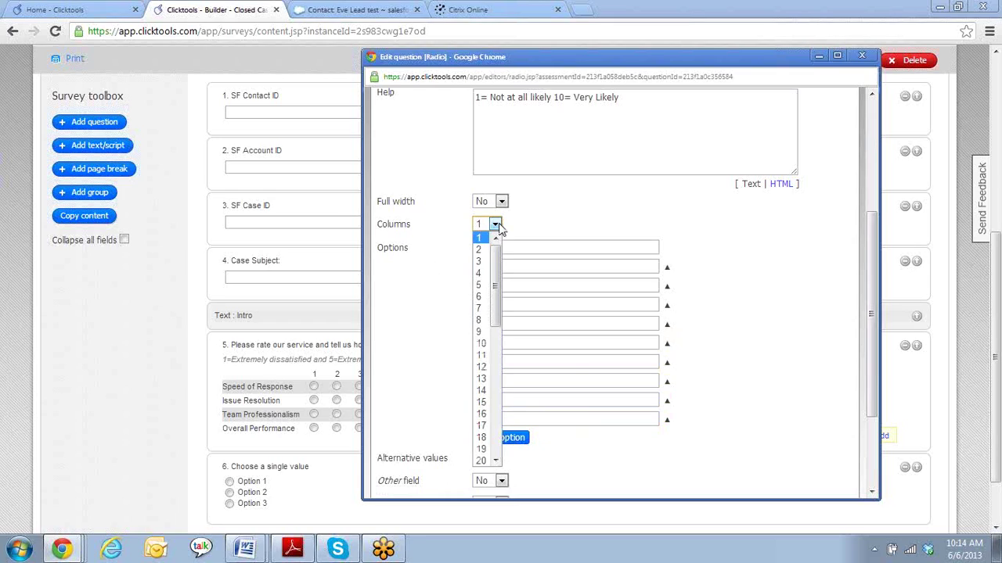
left_click(548, 226)
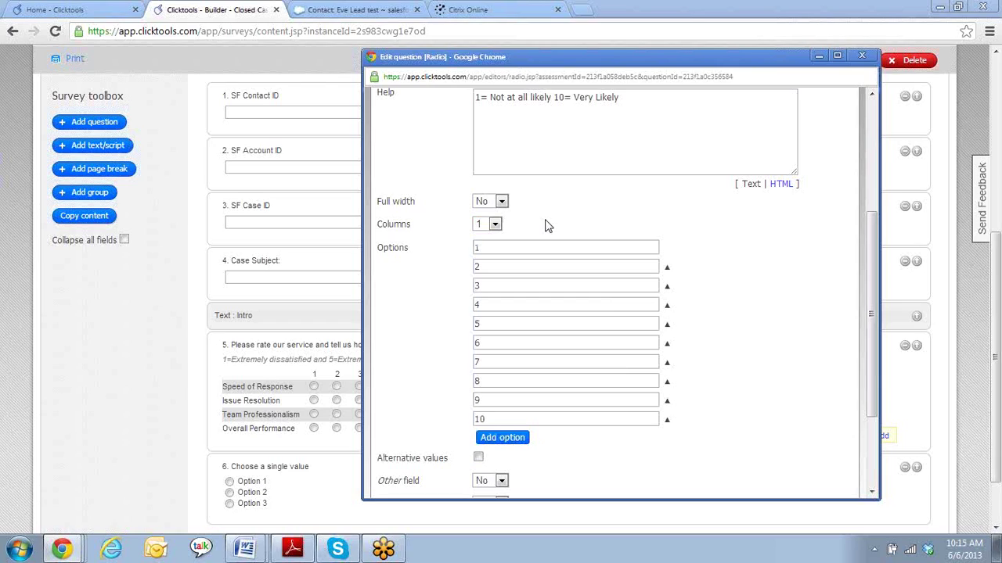
left_click(495, 225)
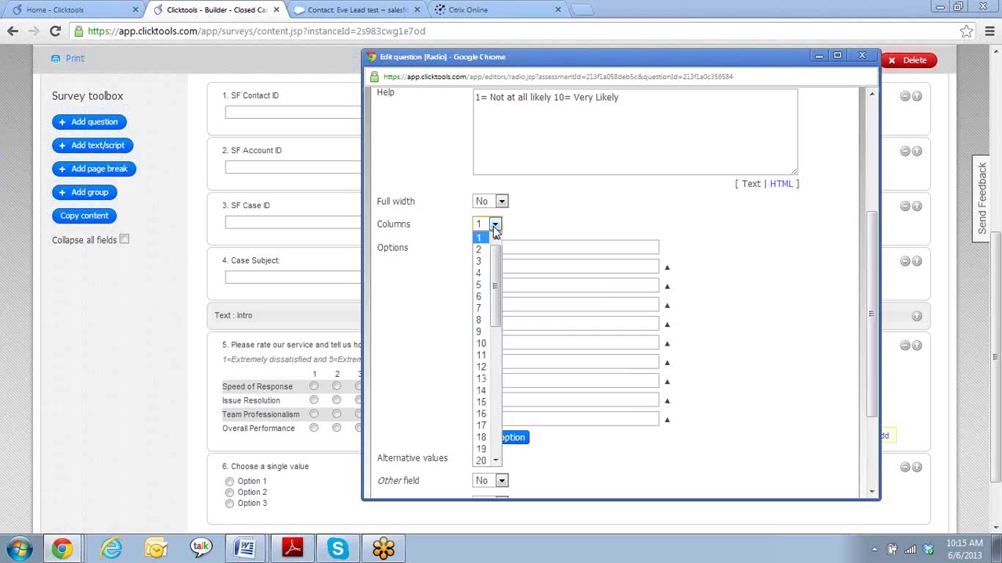
left_click(482, 344)
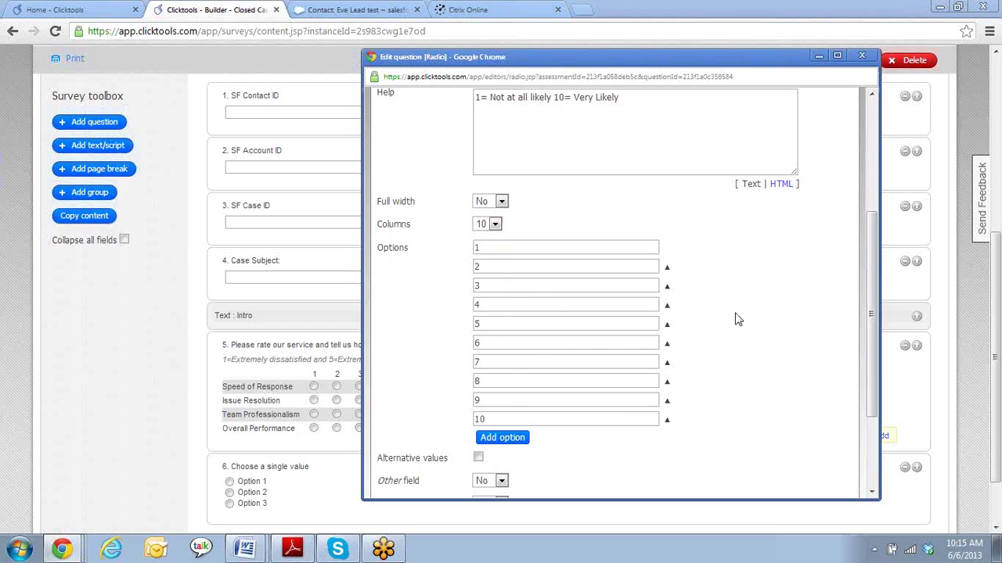
scroll(735, 319, "down", 3)
left_click(596, 475)
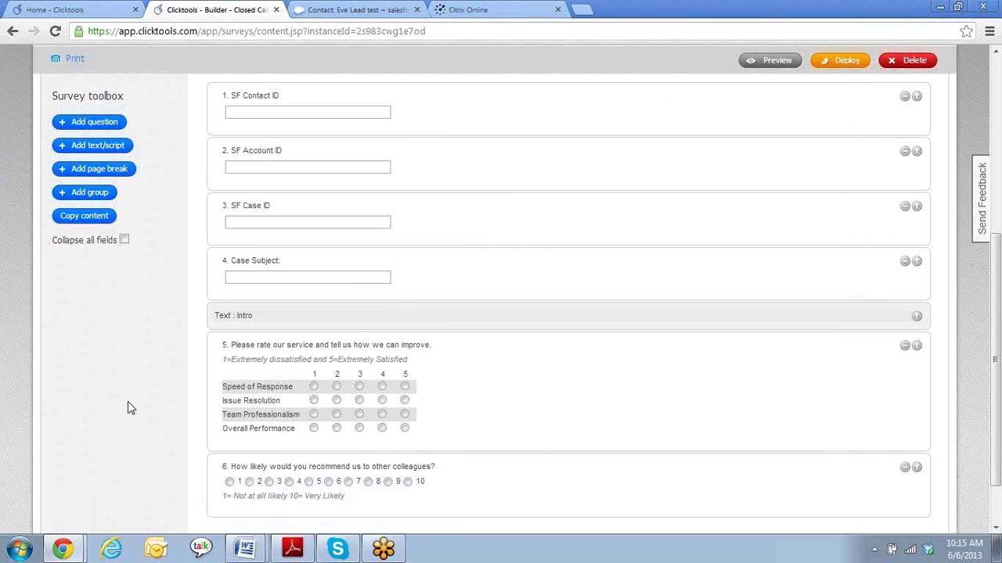
- Add a Text > Essay question to the survey as question 7
left_click(86, 125)
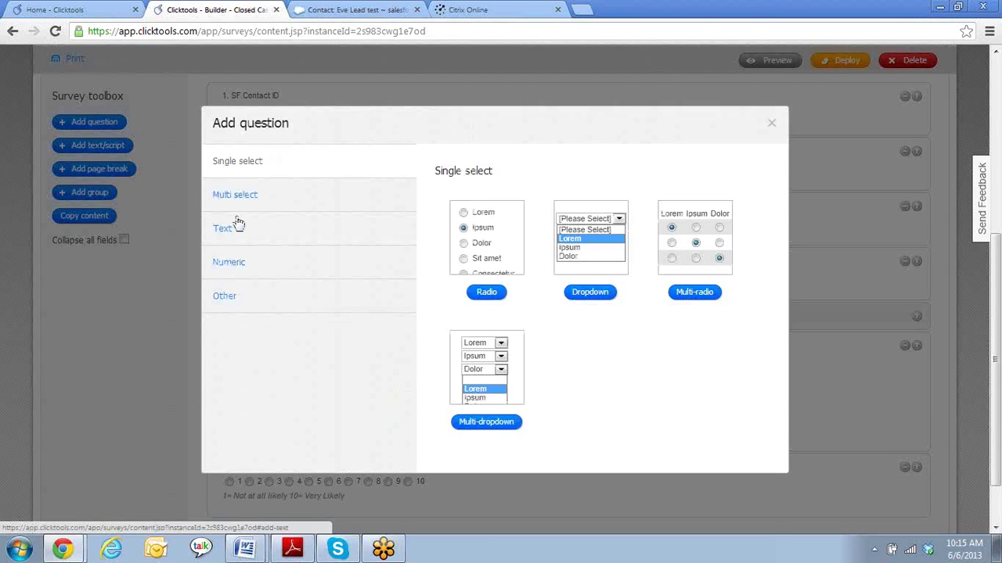
left_click(231, 229)
left_click(588, 294)
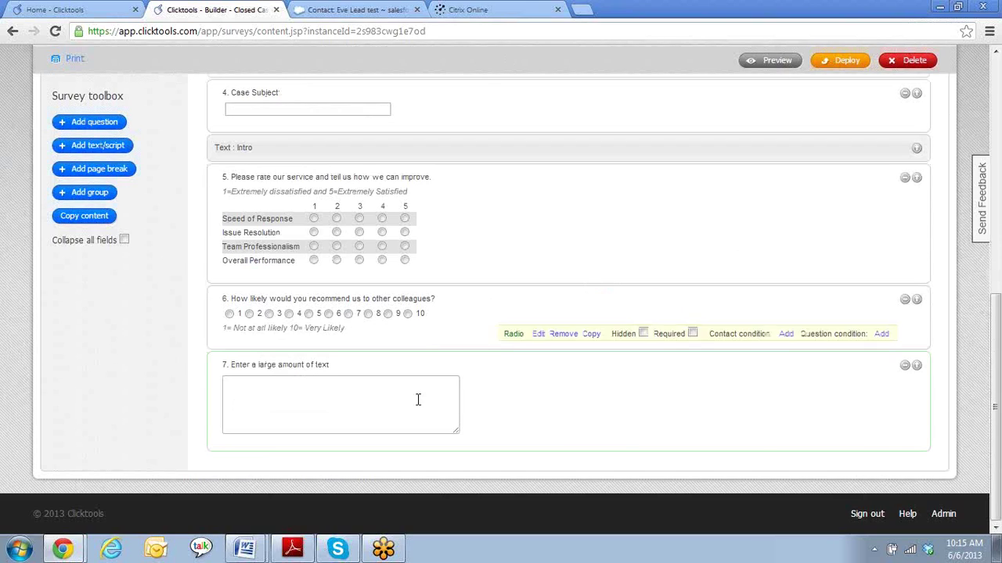
- Change question 7's wording to 'Please let us know how we can improve:' and apply
left_click(539, 436)
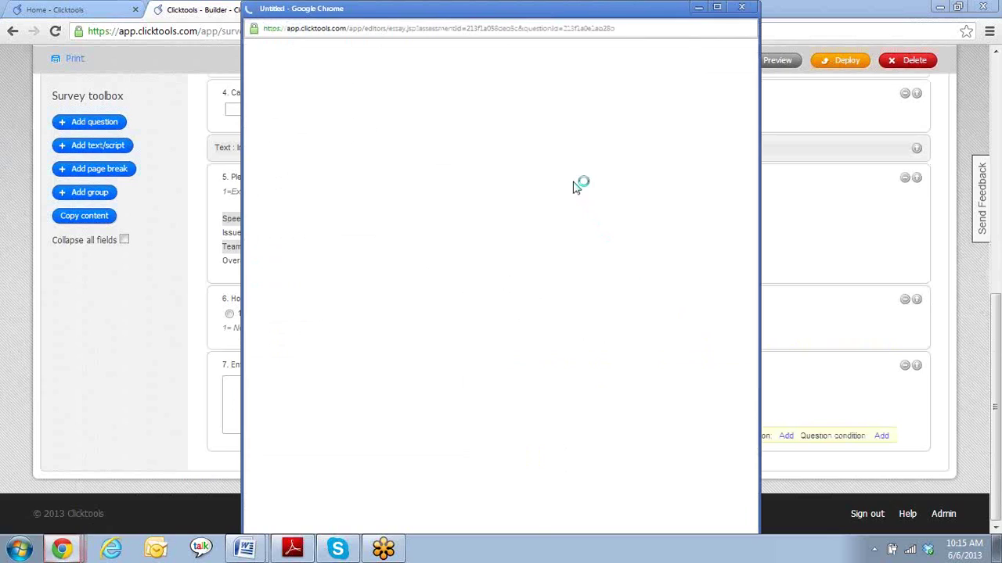
key("BackSpace")
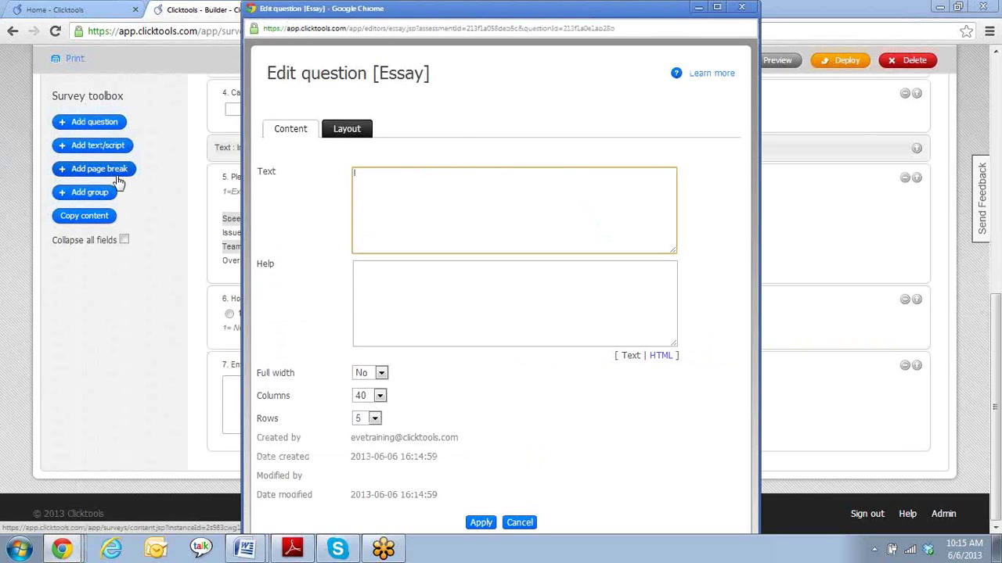
type("Please let us know how we can improve:")
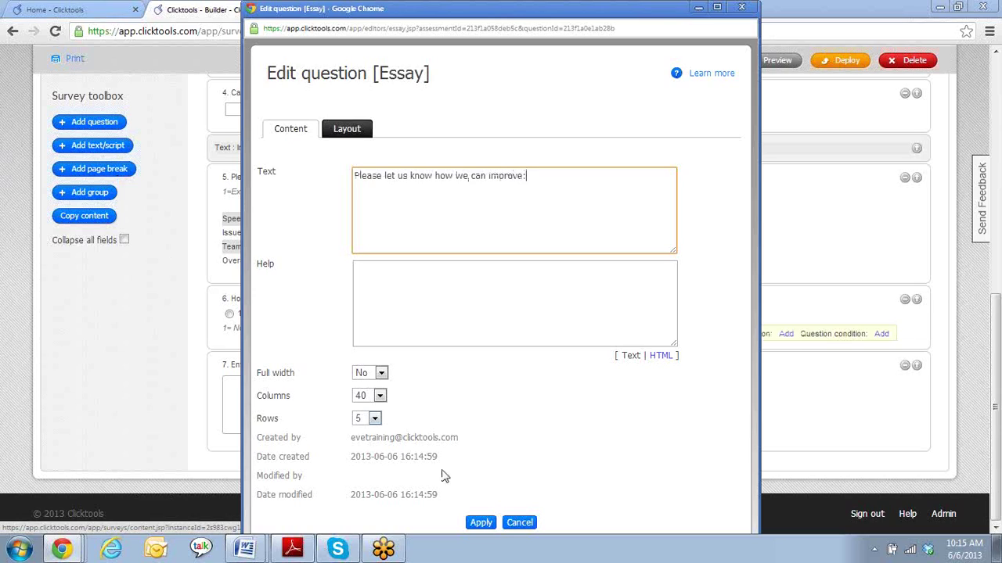
left_click(476, 523)
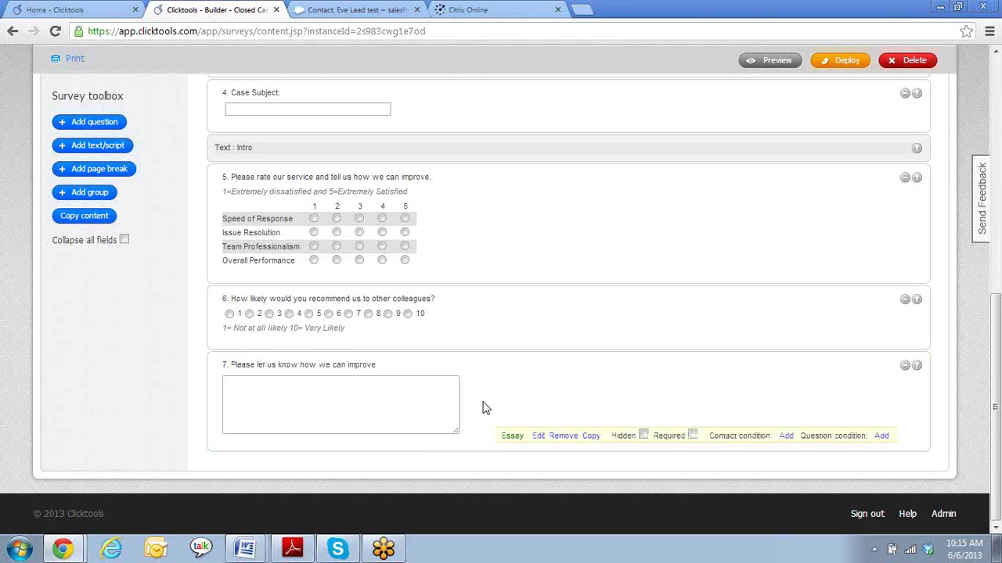
mouse_move(305, 321)
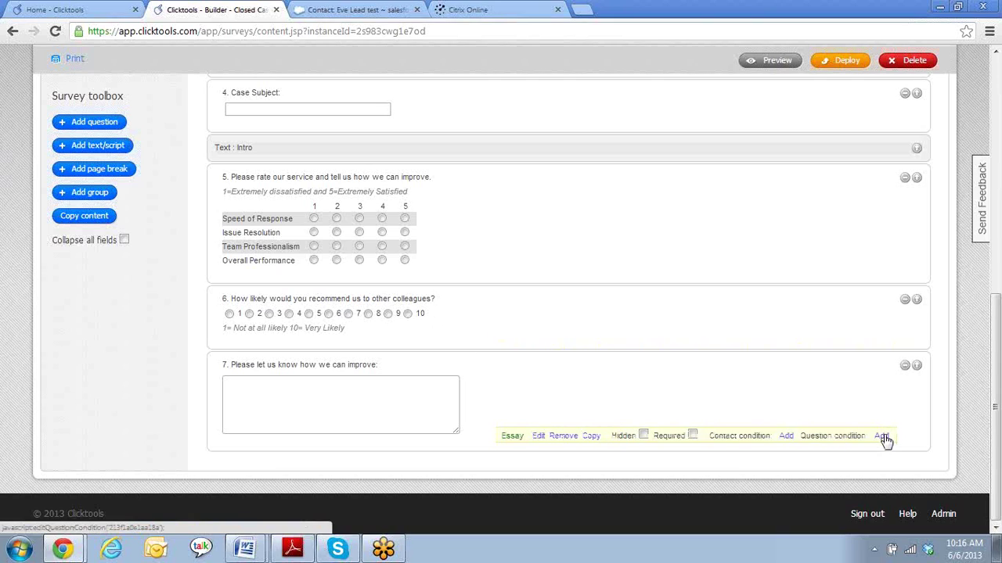
- Add a condition showing question 7 only when question 6 is less or equal 4
left_click(882, 437)
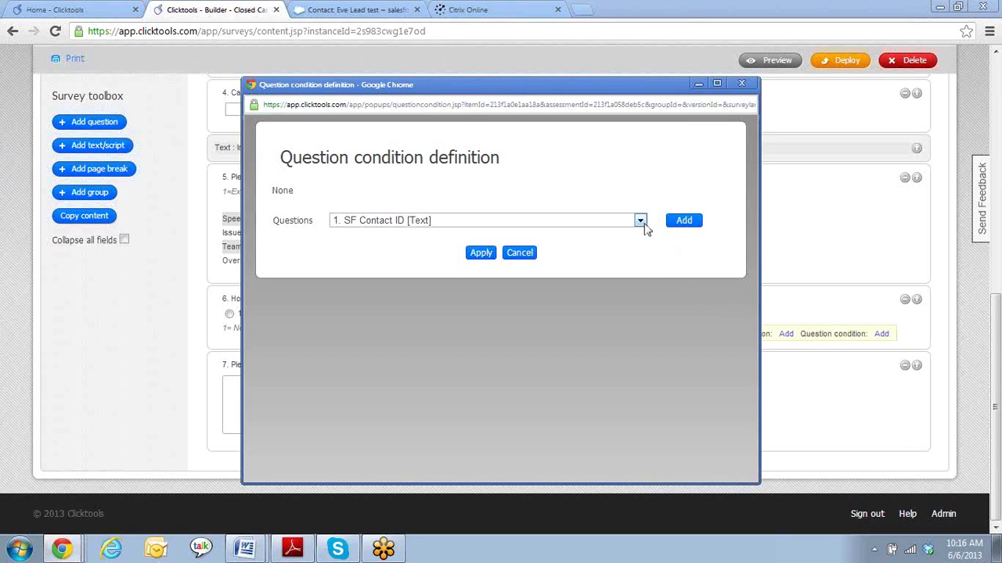
left_click(641, 223)
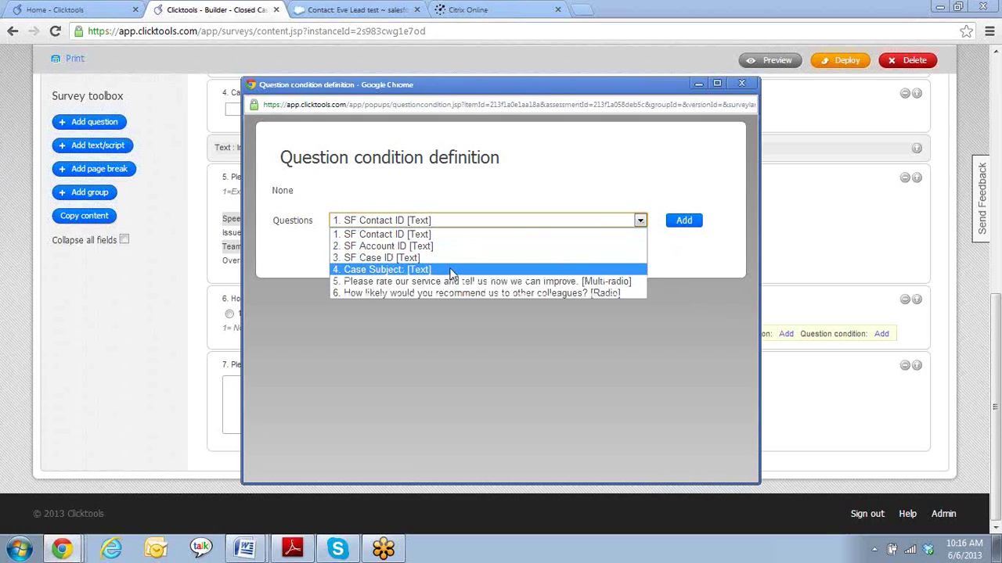
left_click(454, 293)
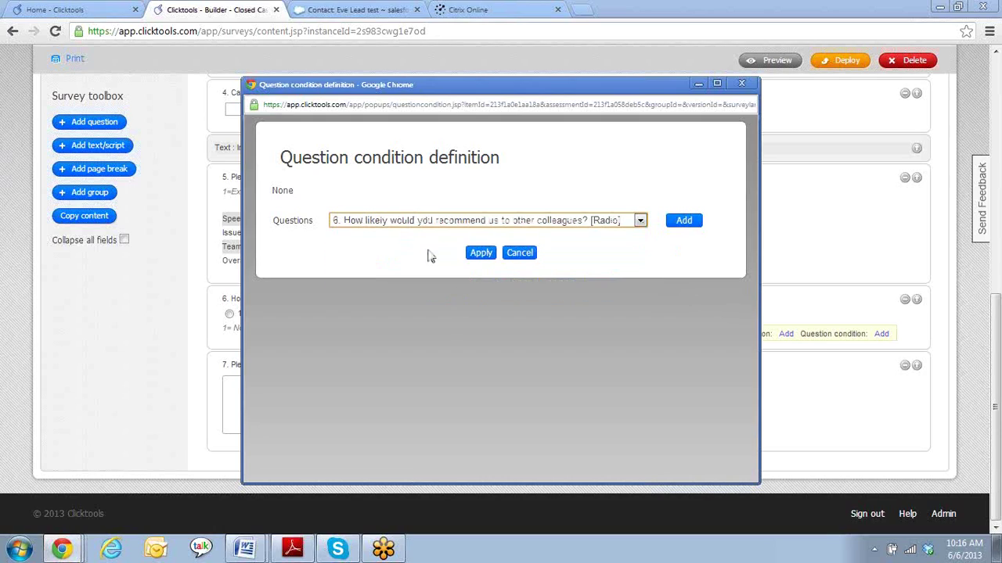
left_click(684, 222)
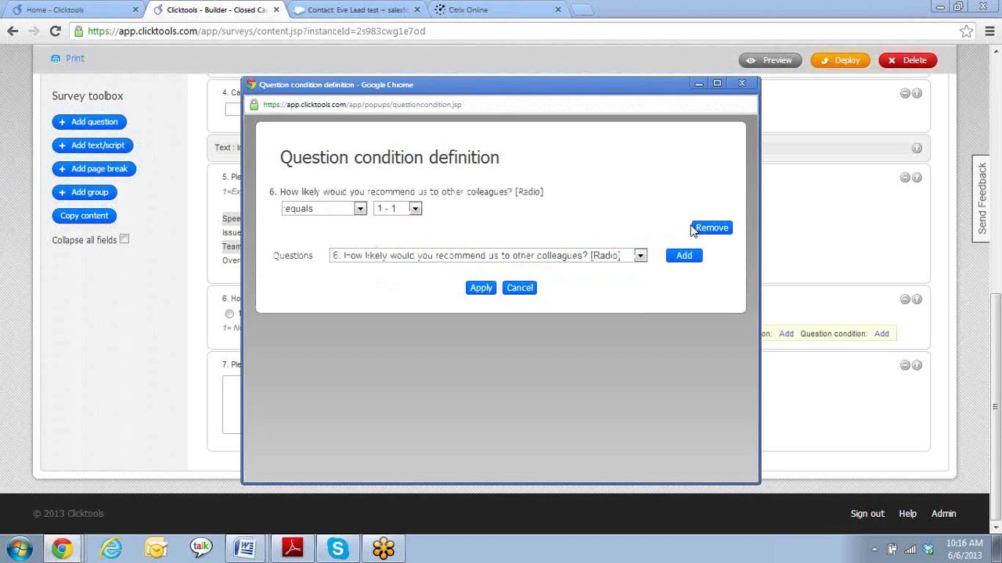
left_click(415, 210)
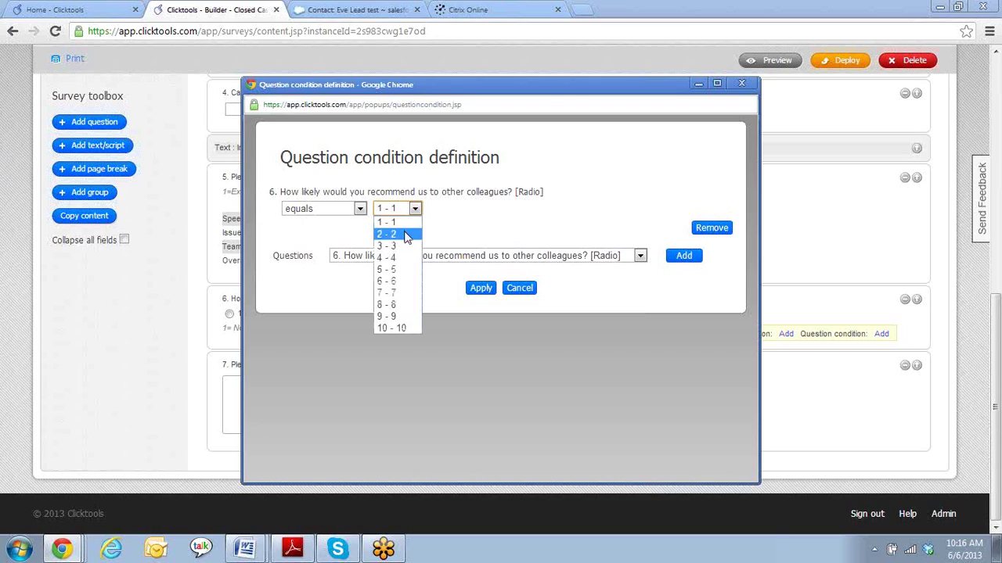
left_click(400, 259)
left_click(359, 208)
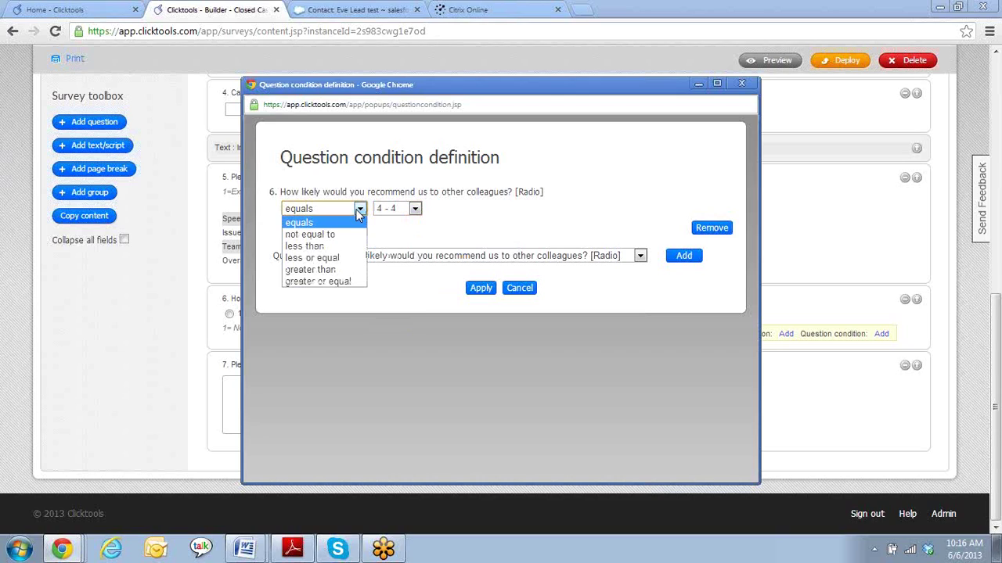
left_click(338, 260)
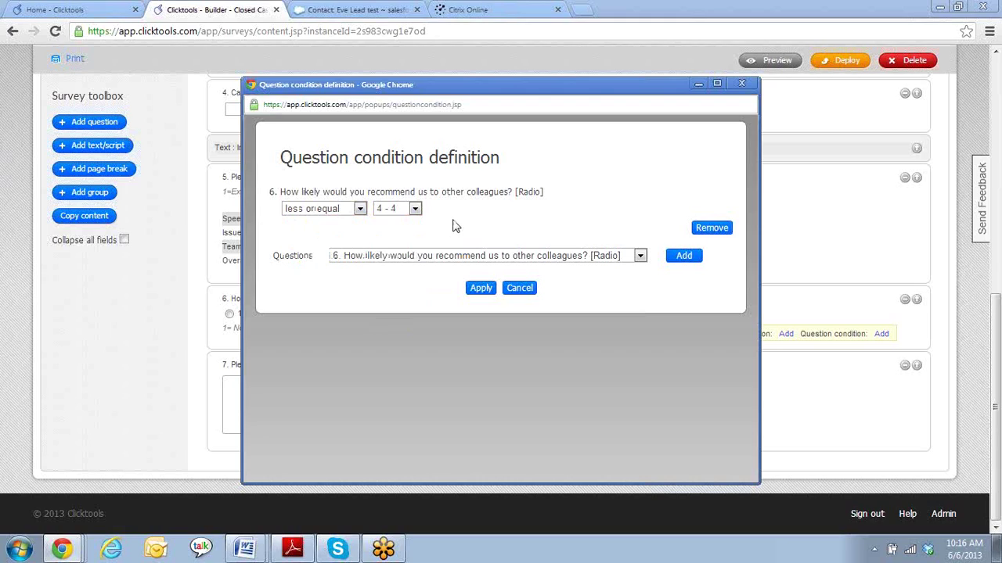
left_click(479, 289)
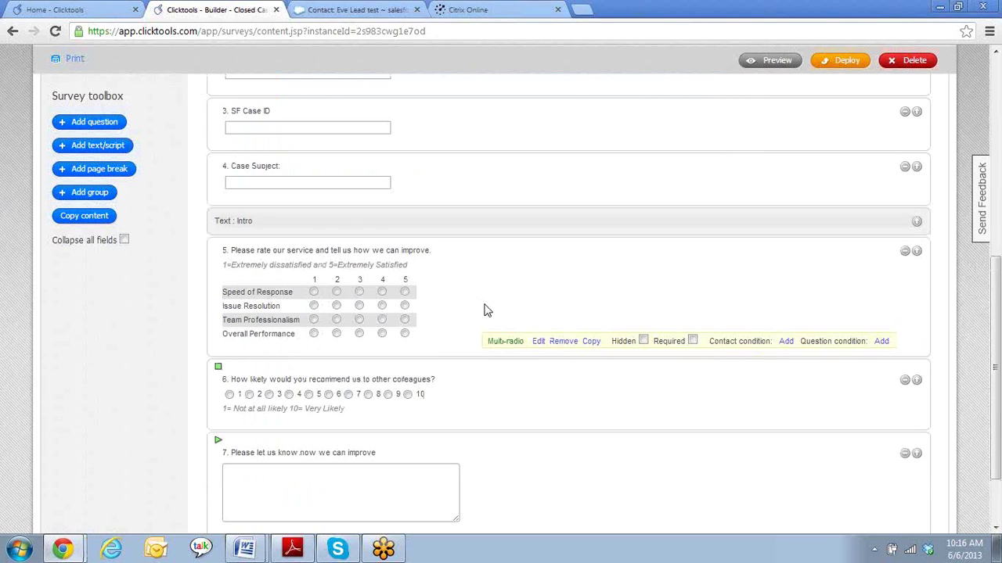
left_click(782, 63)
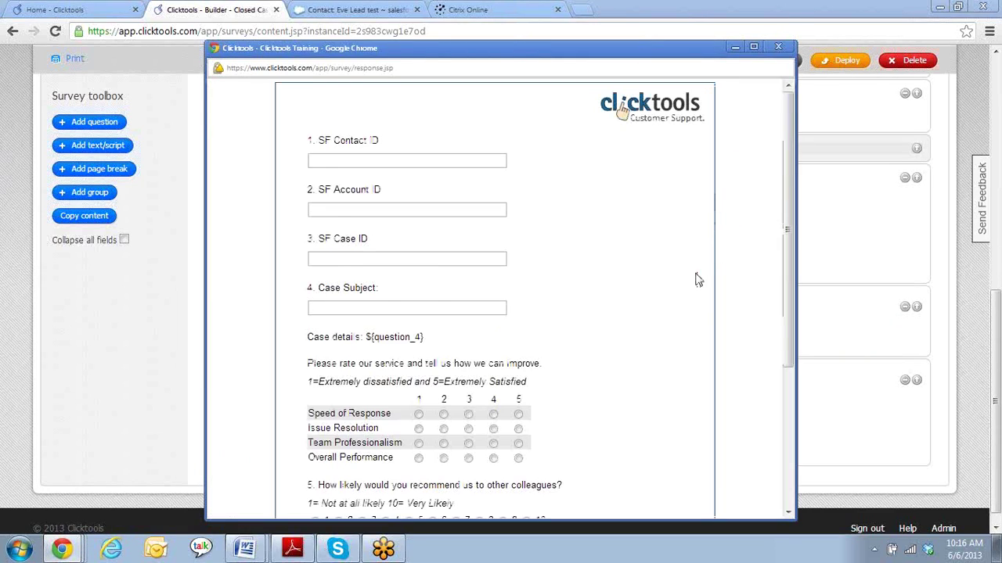
scroll(690, 280, "down", 1)
scroll(413, 224, "up", 1)
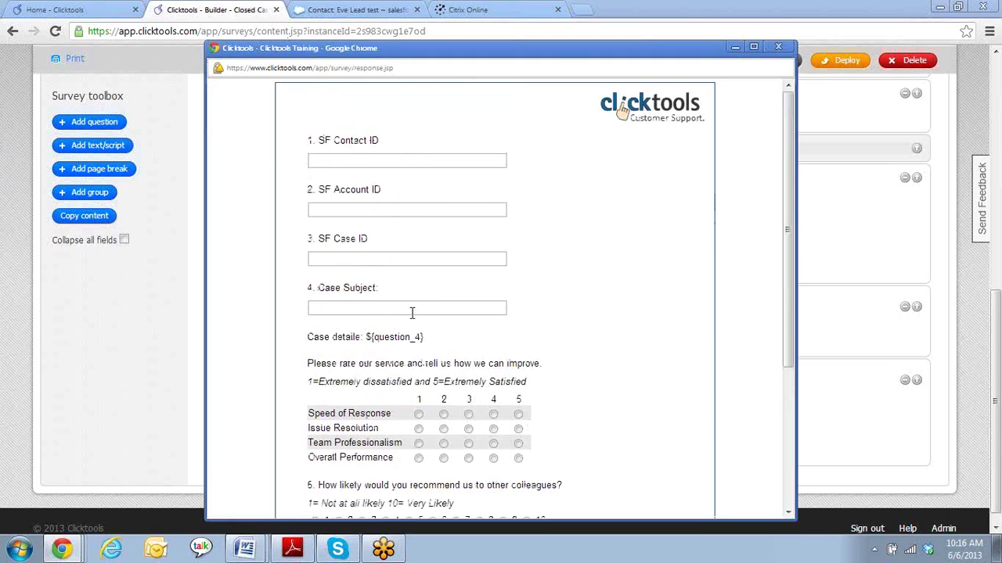
scroll(587, 313, "down", 3)
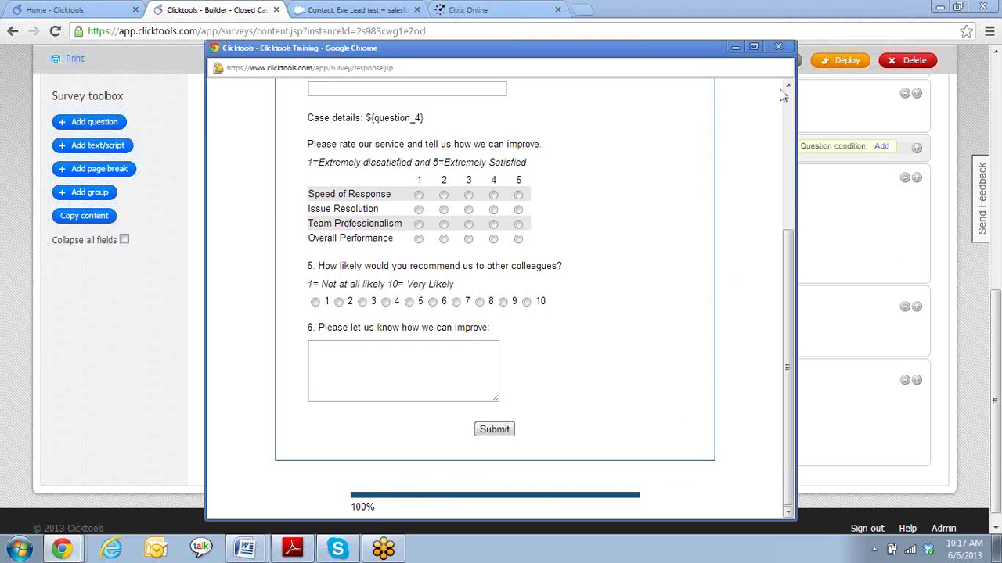
left_click(778, 48)
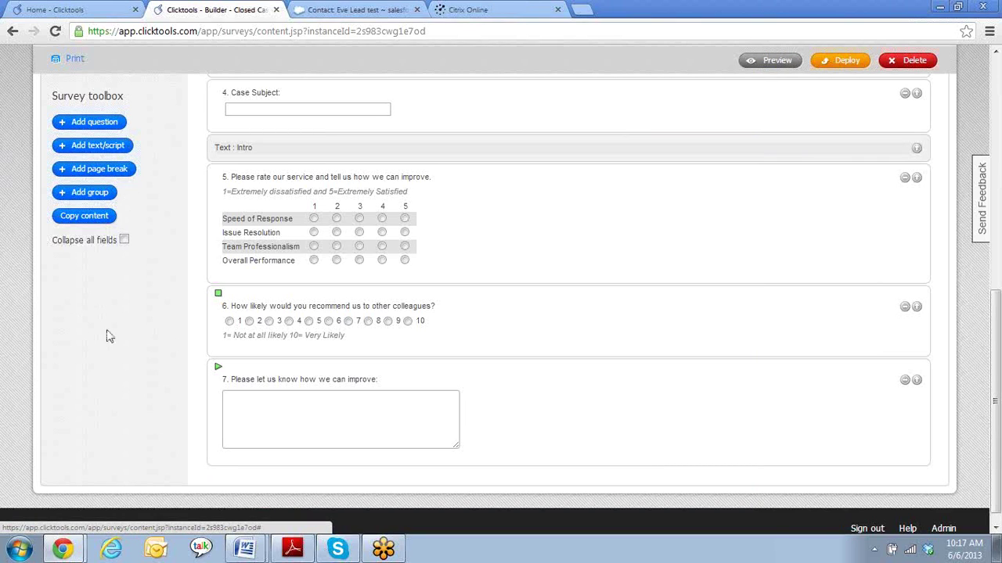
- Open the Deploy link in a new tab, view the web deployment page, then return to Builder
scroll(109, 344, "up", 3)
mouse_move(217, 374)
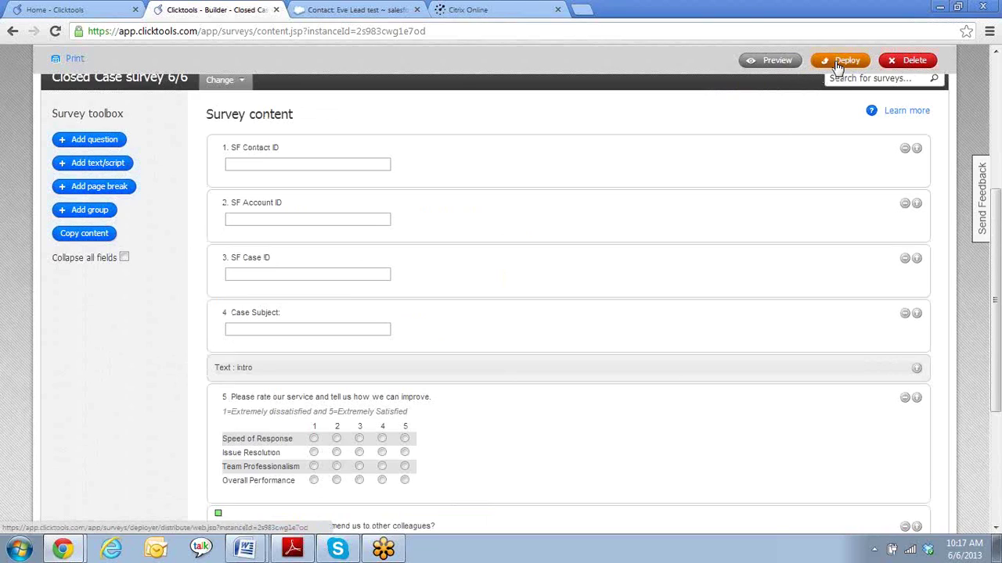
right_click(838, 68)
left_click(868, 74)
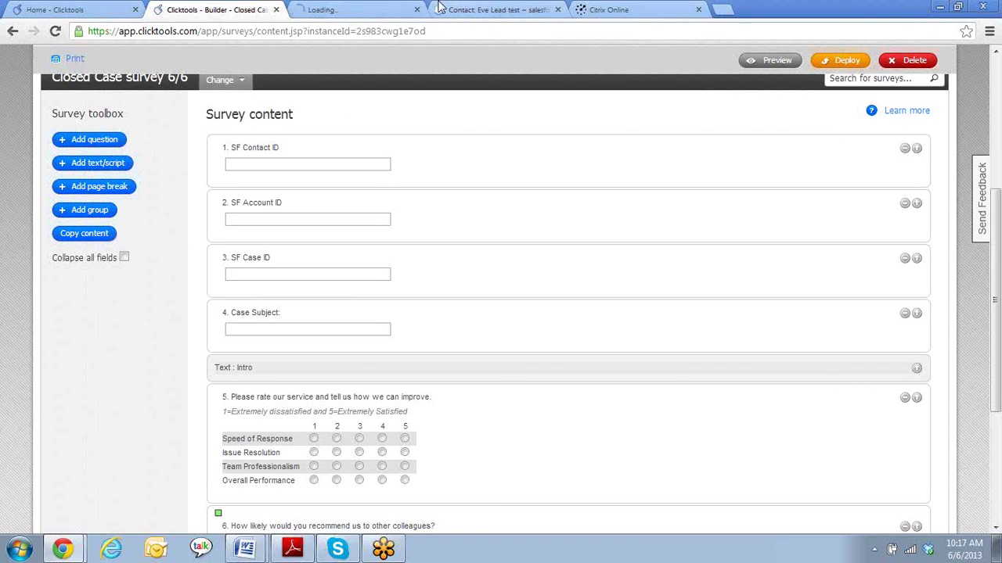
left_click(352, 9)
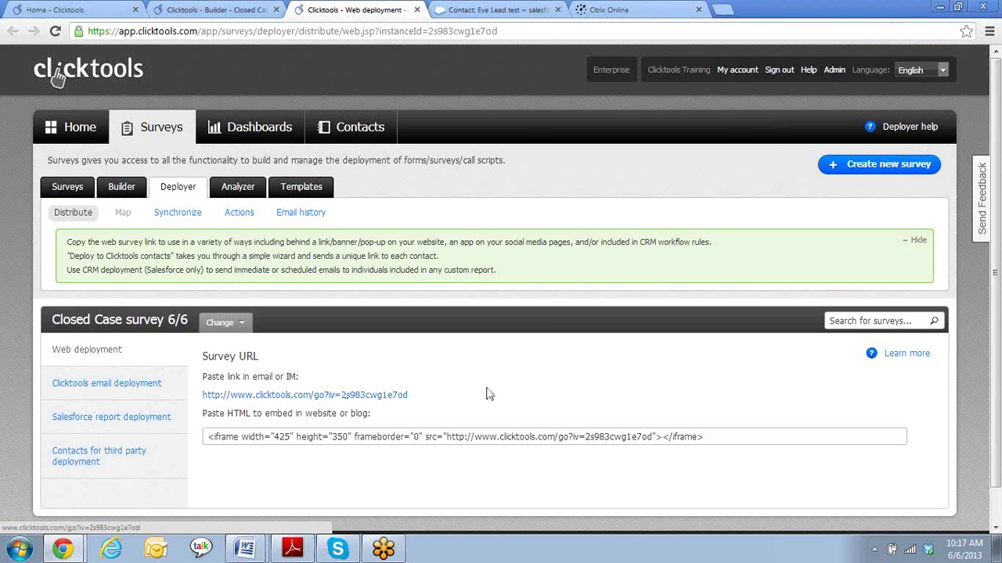
left_click(224, 11)
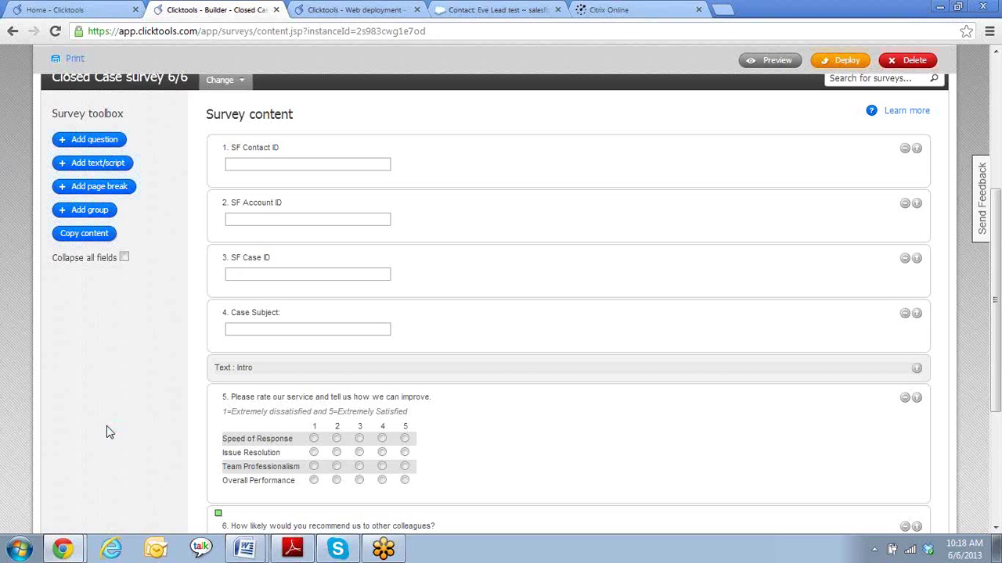
- Scroll the builder to the top and switch to the 'Clicktools - Web deployment' tab
scroll(109, 433, "up", 3)
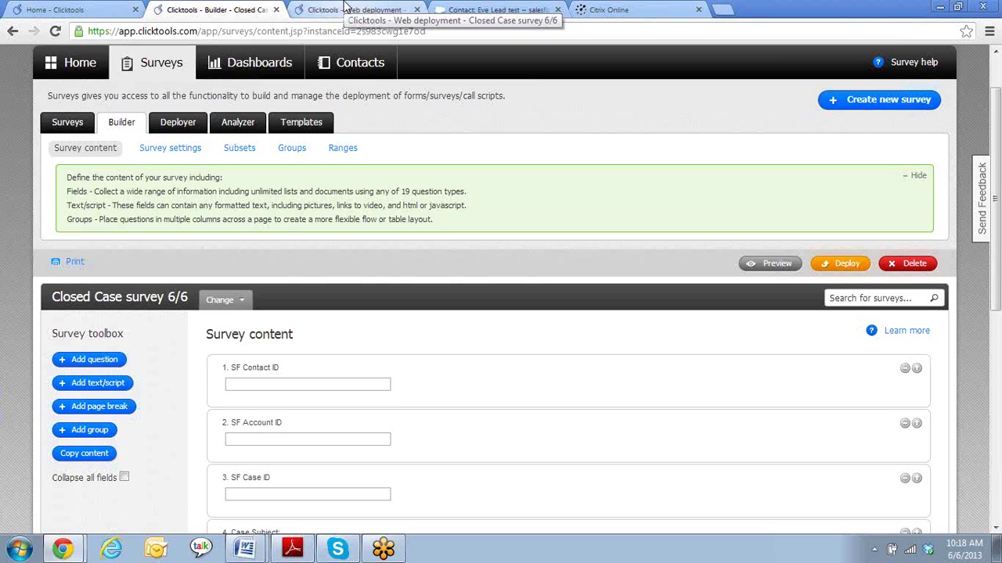
left_click(346, 8)
- From the Salesforce tab, go to Setup > App Setup > Create > Objects
left_click(479, 9)
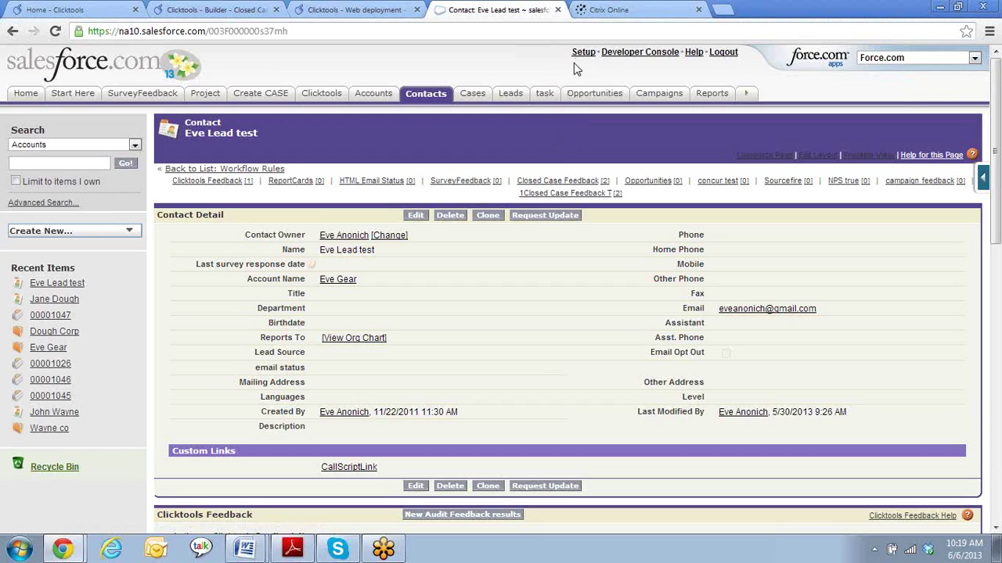
left_click(579, 55)
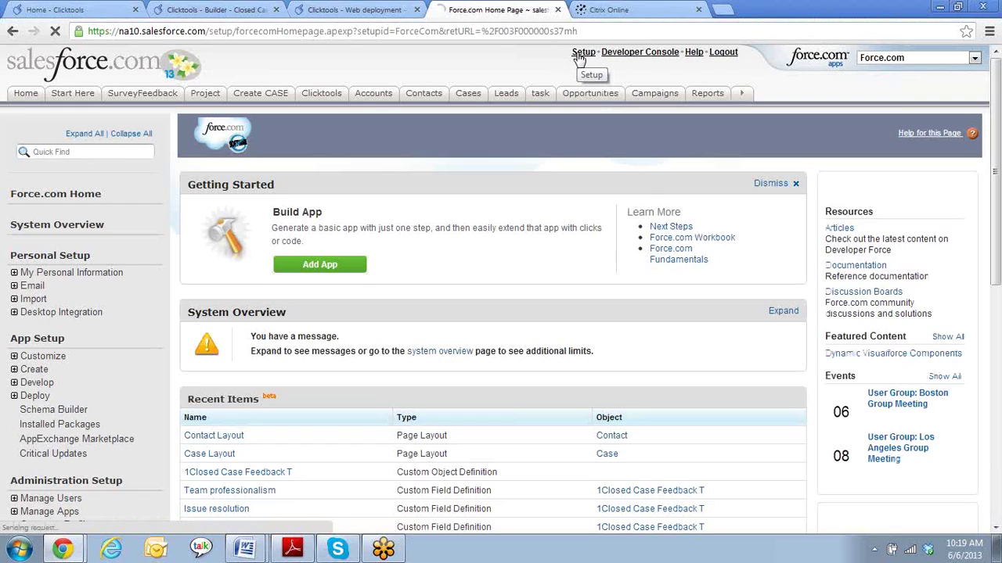
left_click(14, 371)
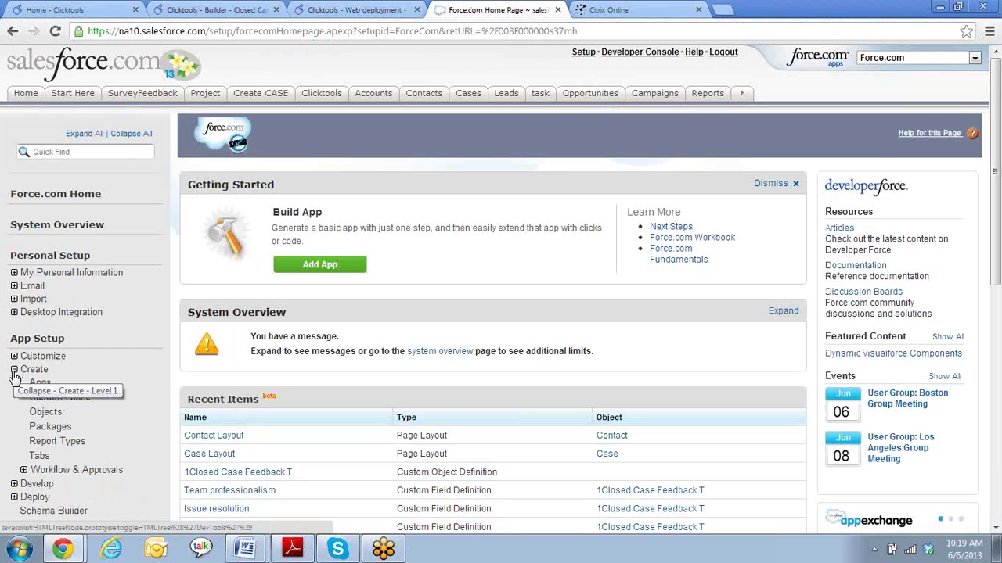
left_click(45, 412)
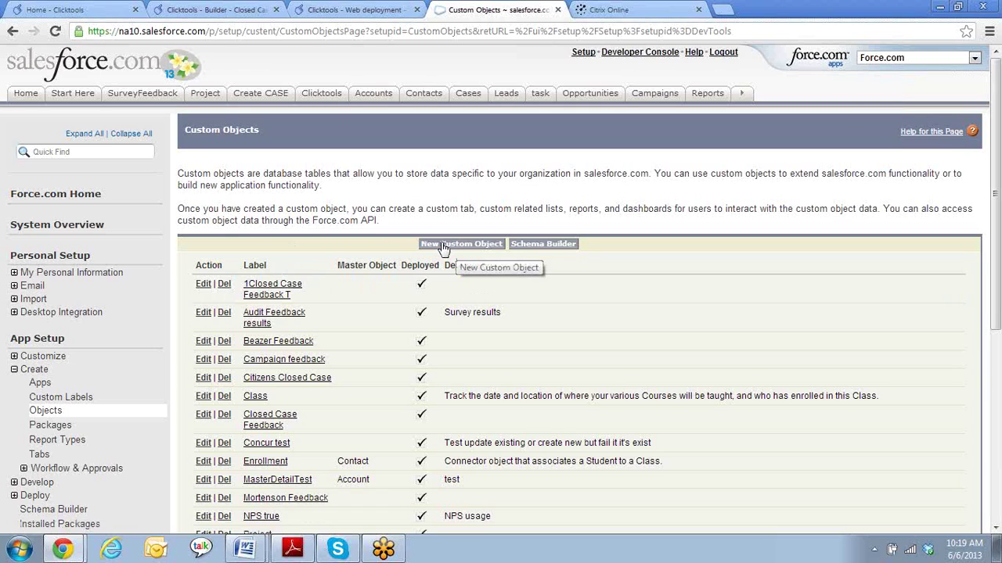
- Open the 1Closed Case Feedback T object's detail page
left_click(255, 291)
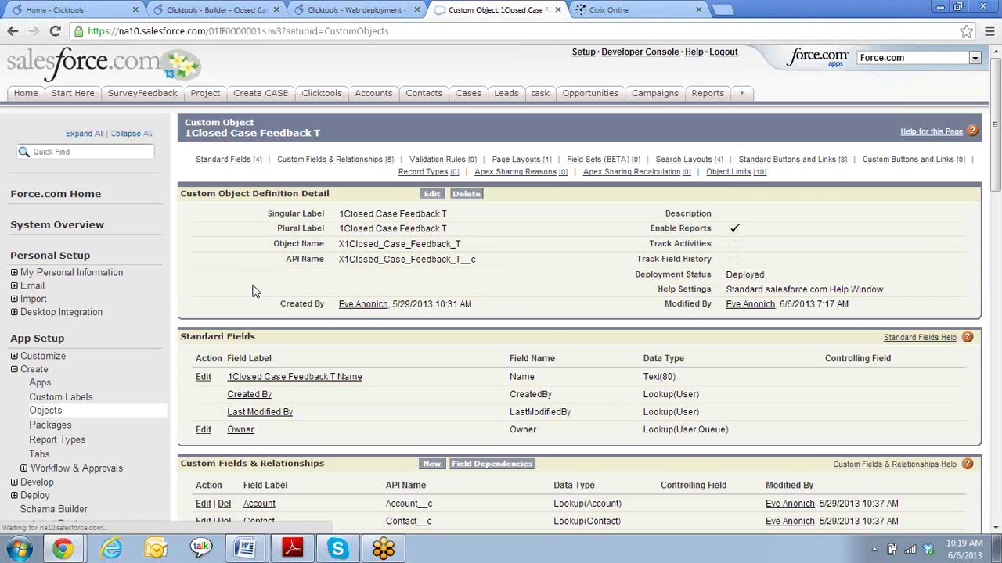
scroll(262, 285, "down", 1)
scroll(263, 285, "down", 1)
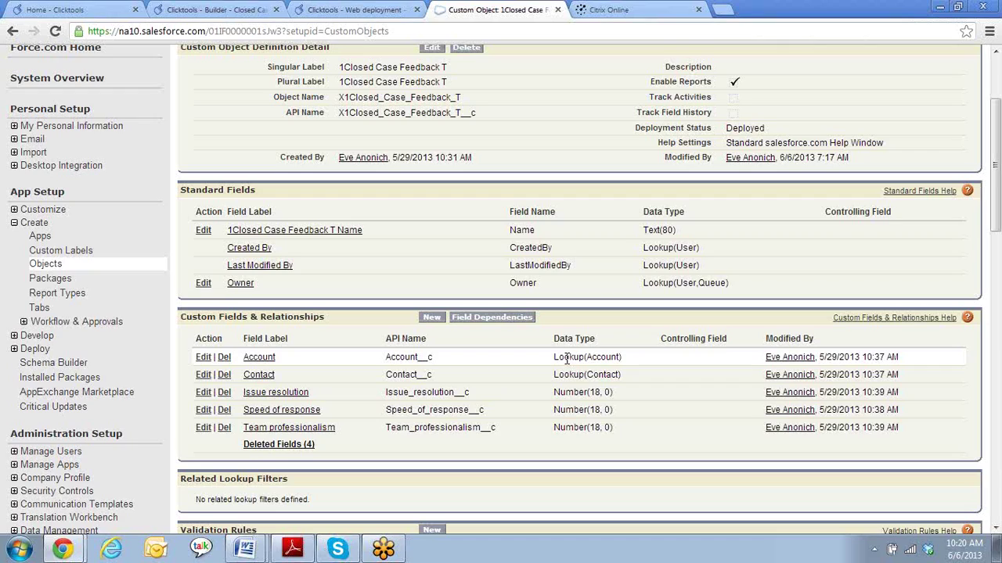
- Create a Lookup Relationship field to Case with default settings, then Save & New
left_click(430, 318)
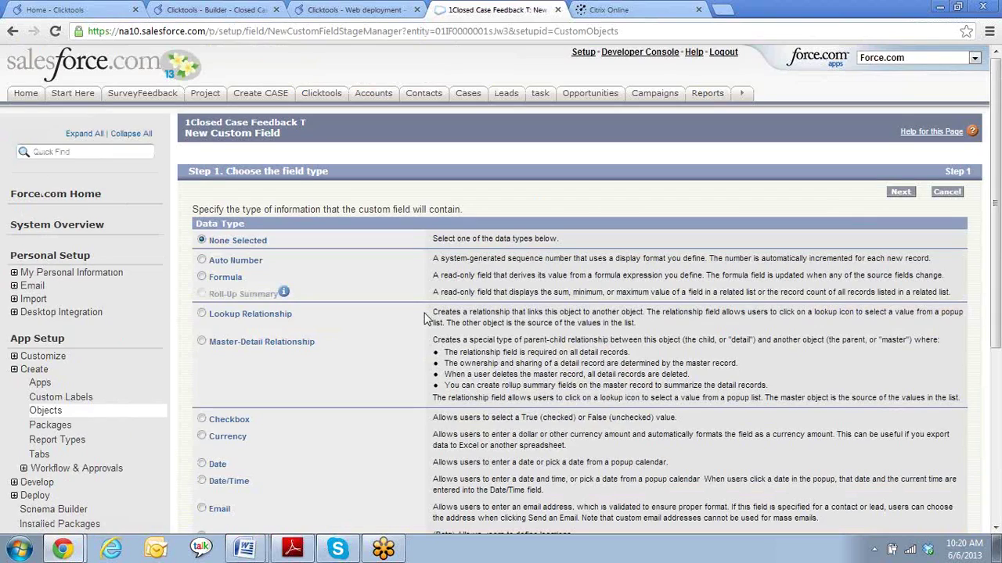
left_click(202, 313)
left_click(901, 194)
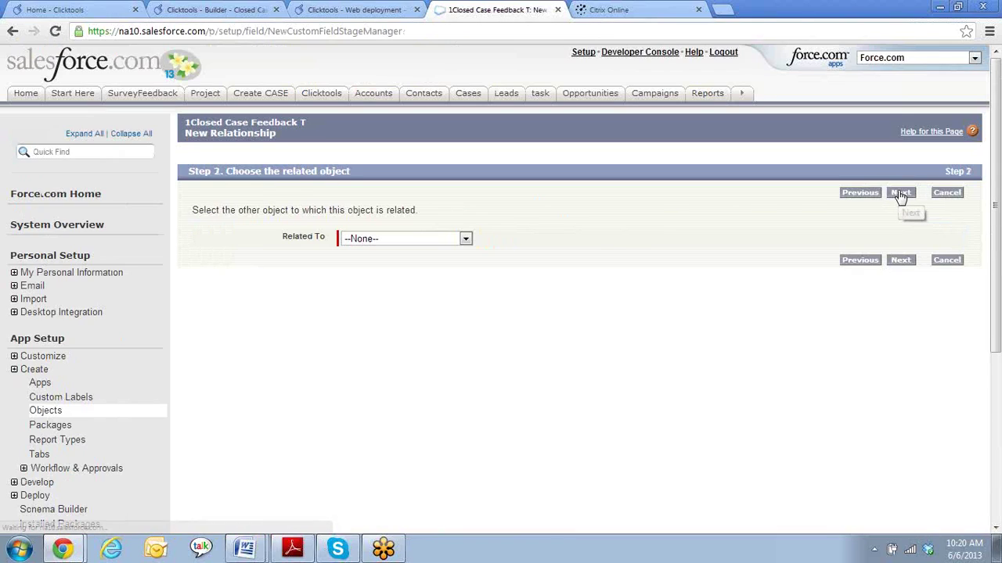
left_click(418, 241)
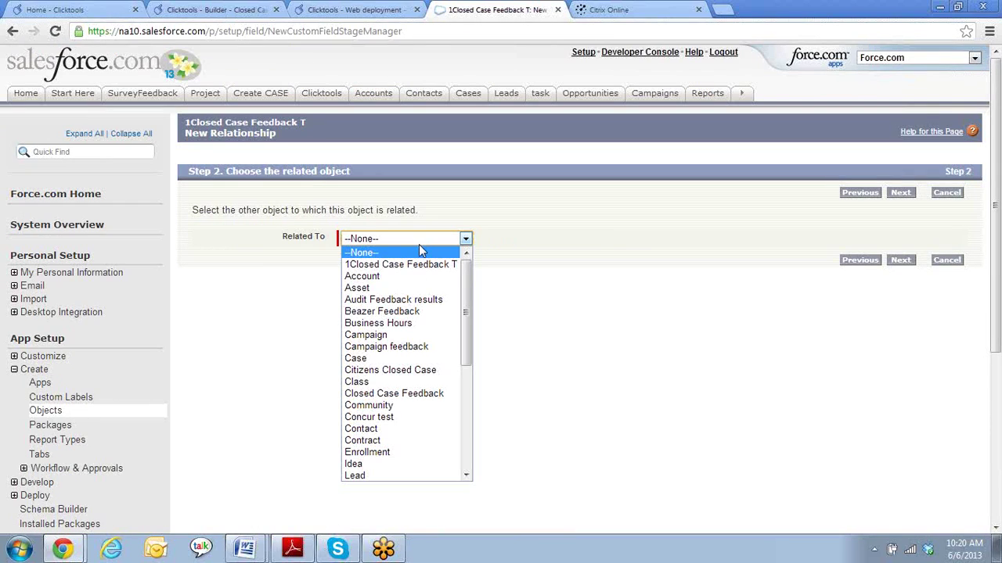
left_click(407, 362)
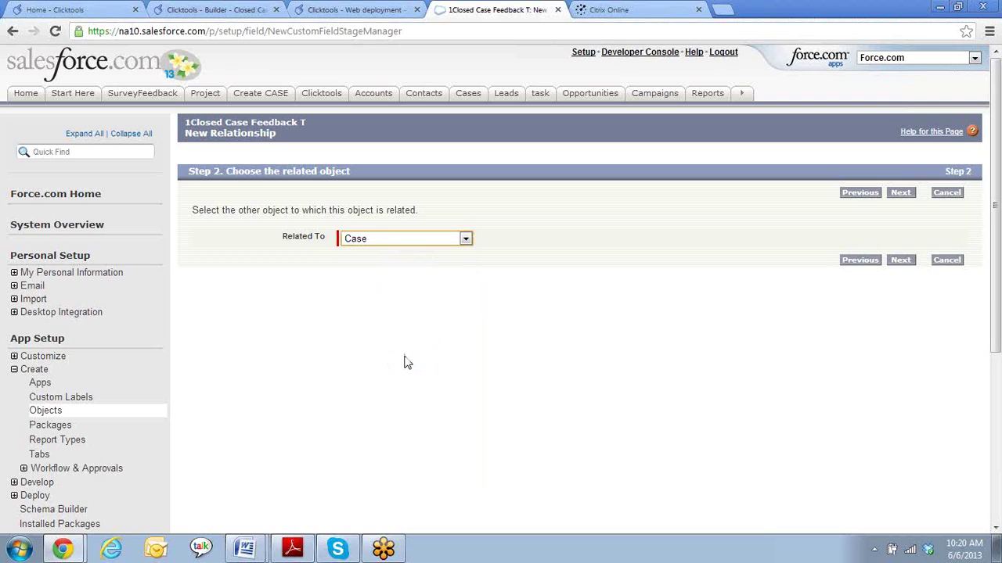
left_click(902, 260)
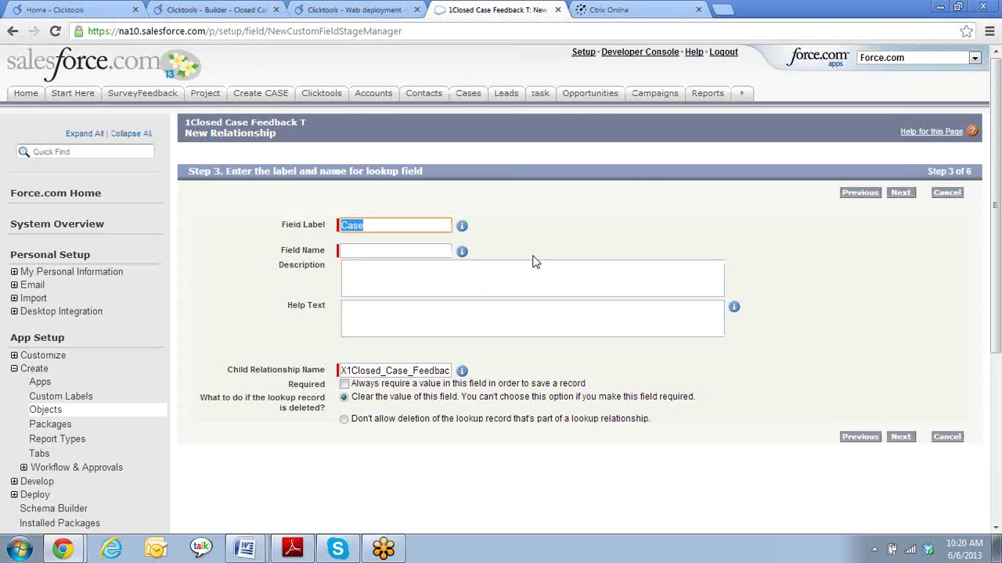
key("Tab")
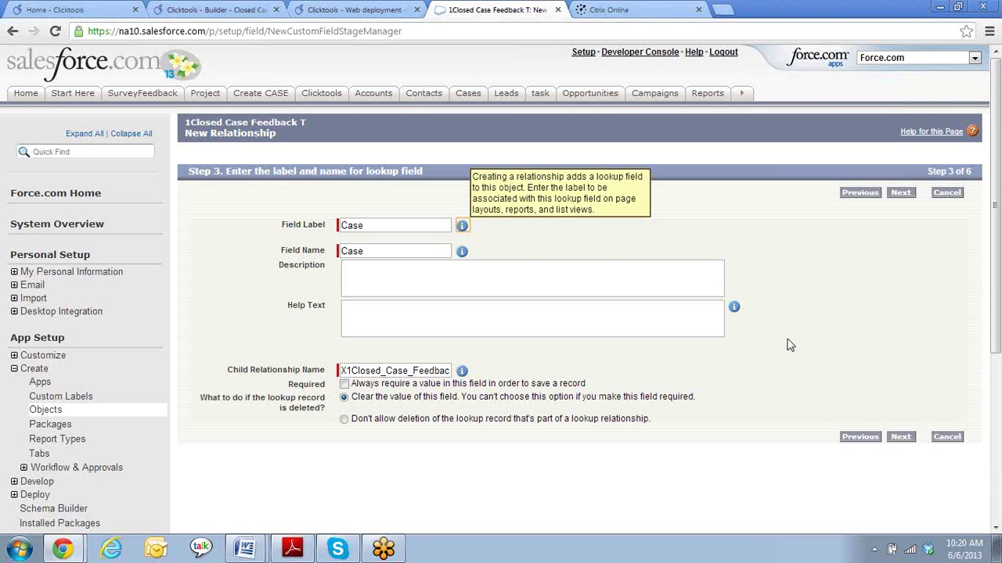
left_click(901, 193)
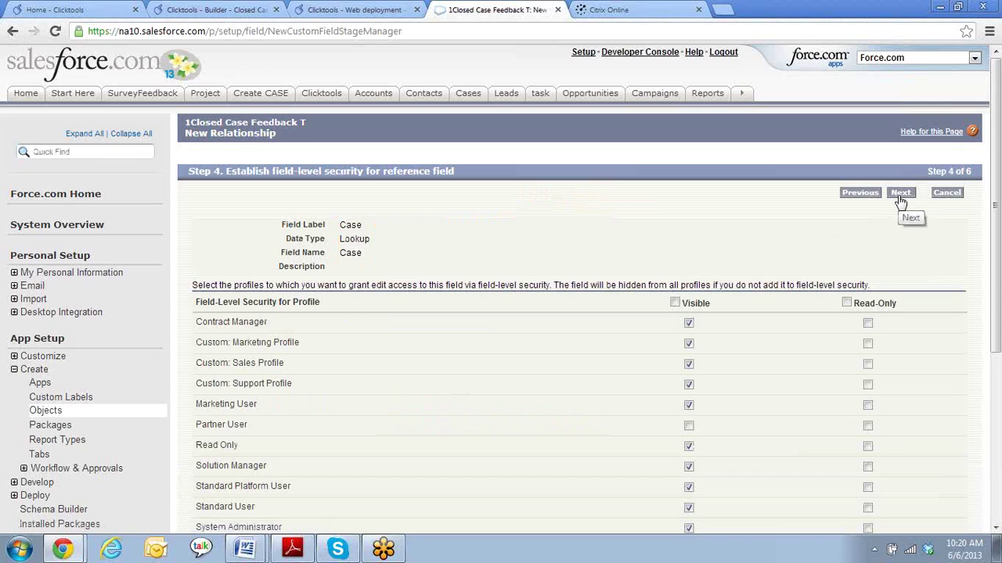
left_click(900, 196)
left_click(900, 195)
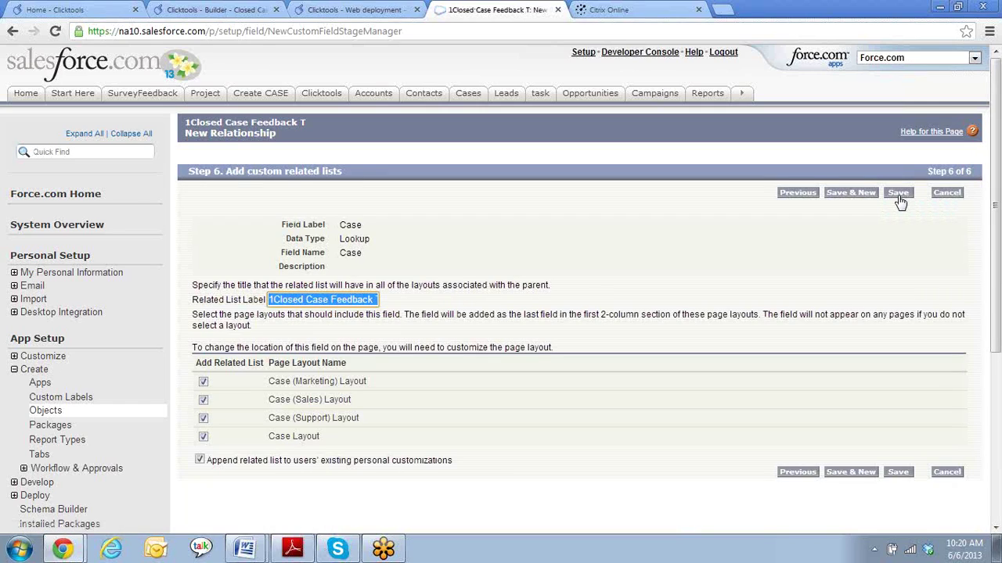
left_click(850, 195)
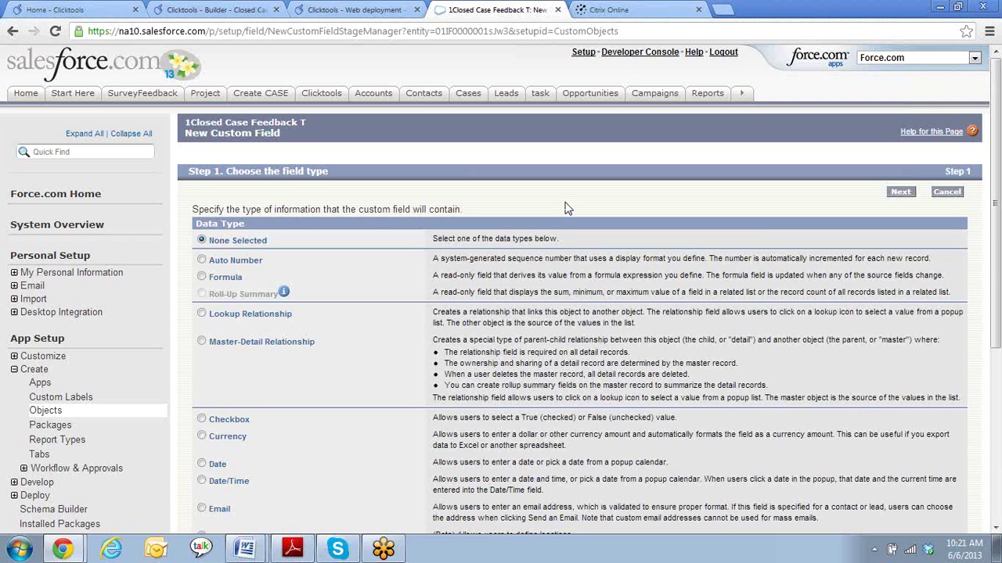
- Choose Number as the new custom field's type
scroll(567, 209, "down", 3)
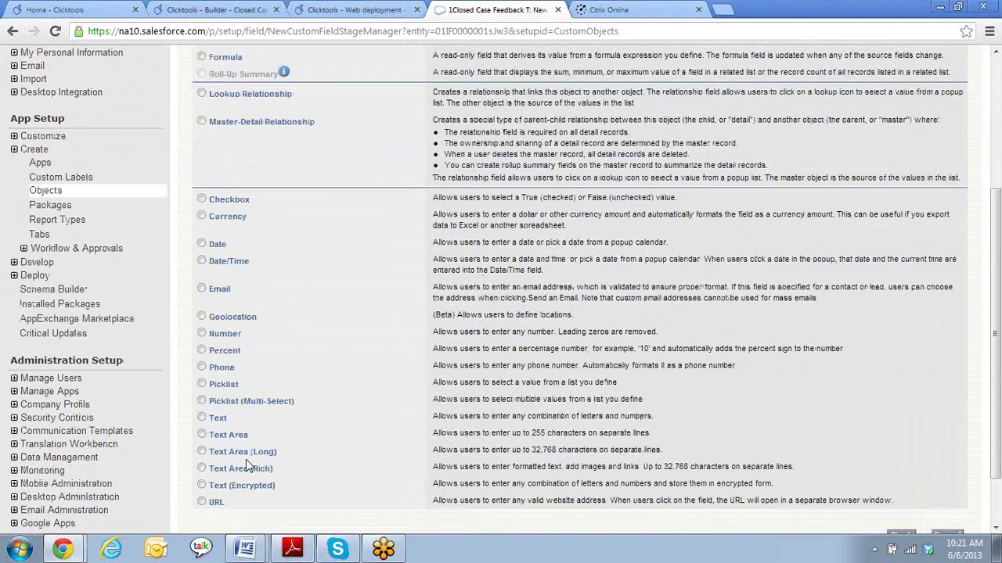
left_click(202, 335)
scroll(548, 383, "down", 2)
left_click(900, 466)
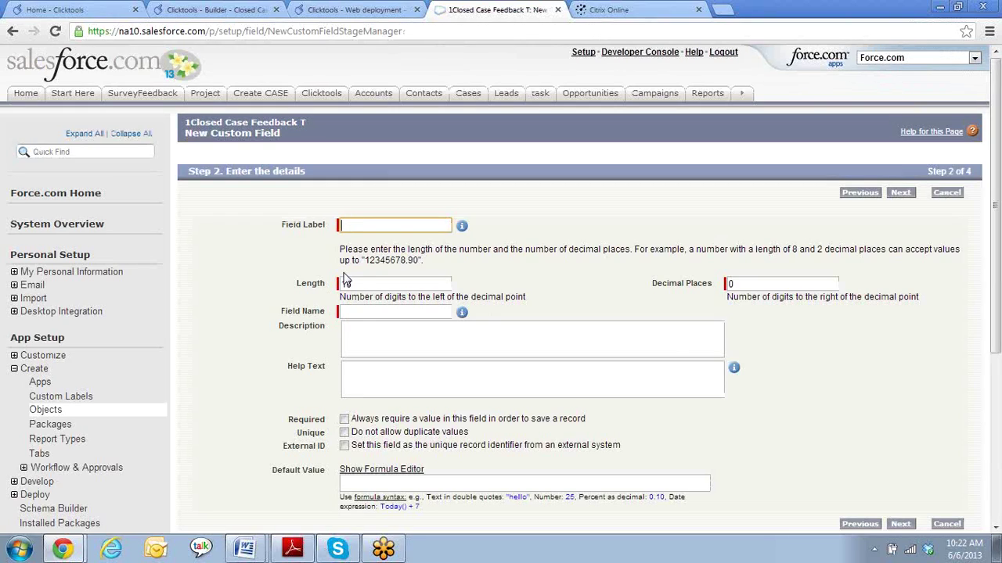
- Label the field 'Overall performance' and advance past security to the page-layout step
type("Overall")
type("perforam")
key("BackSpace")
key("BackSpace")
key("BackSpace")
type("rmance")
key("Tab")
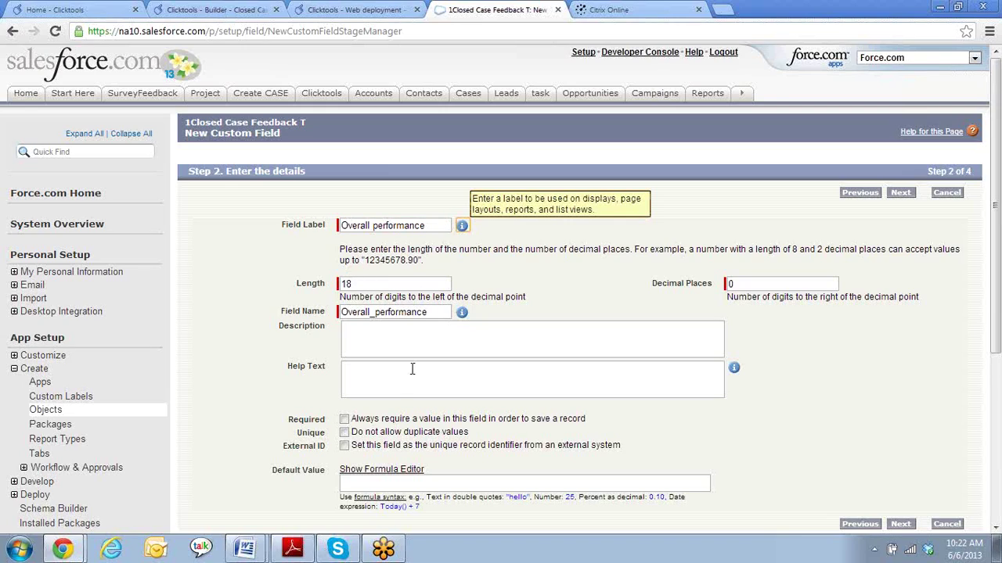
left_click(390, 378)
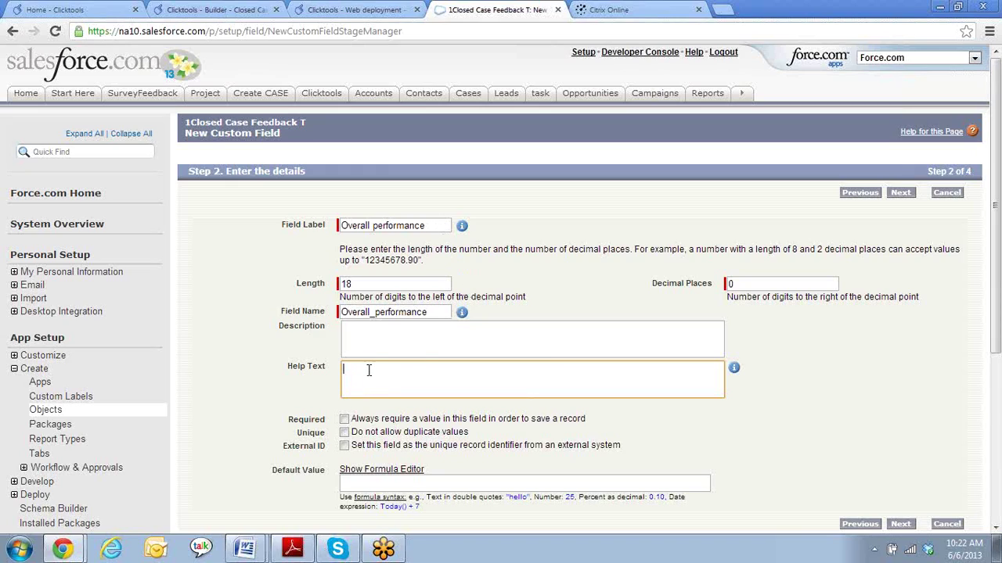
left_click(900, 525)
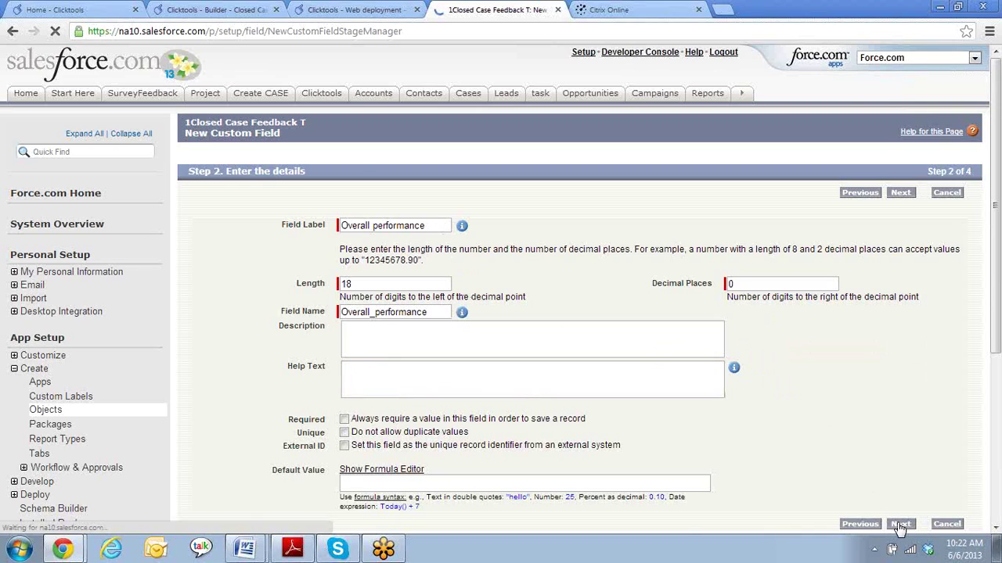
left_click(901, 196)
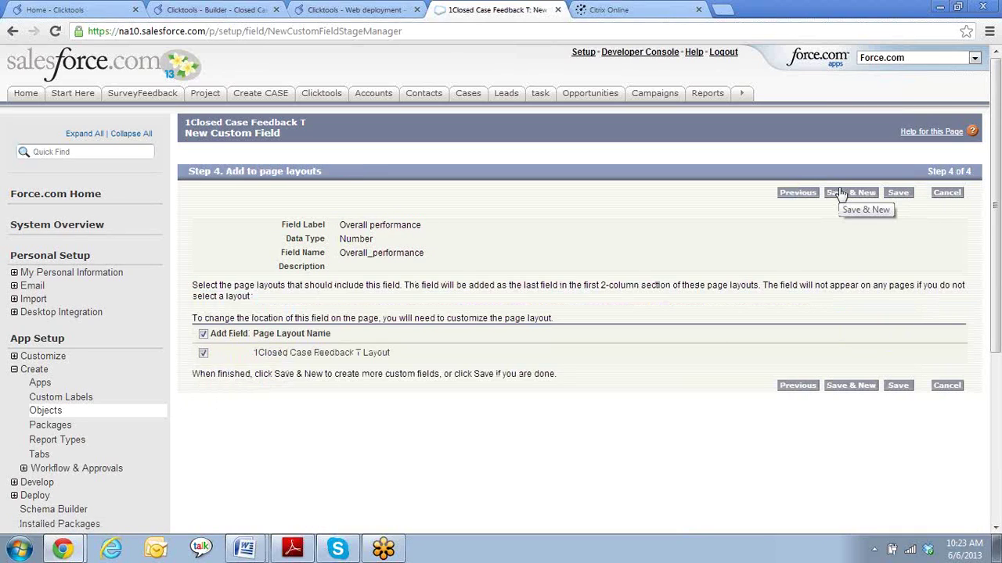
- Save the Overall performance field and start a new Number field
left_click(840, 195)
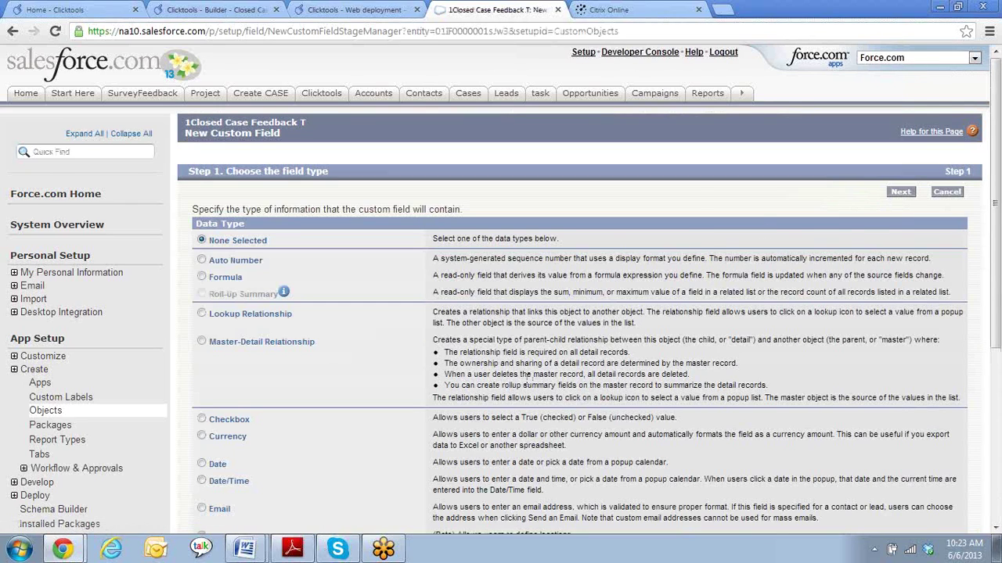
scroll(493, 401, "down", 1)
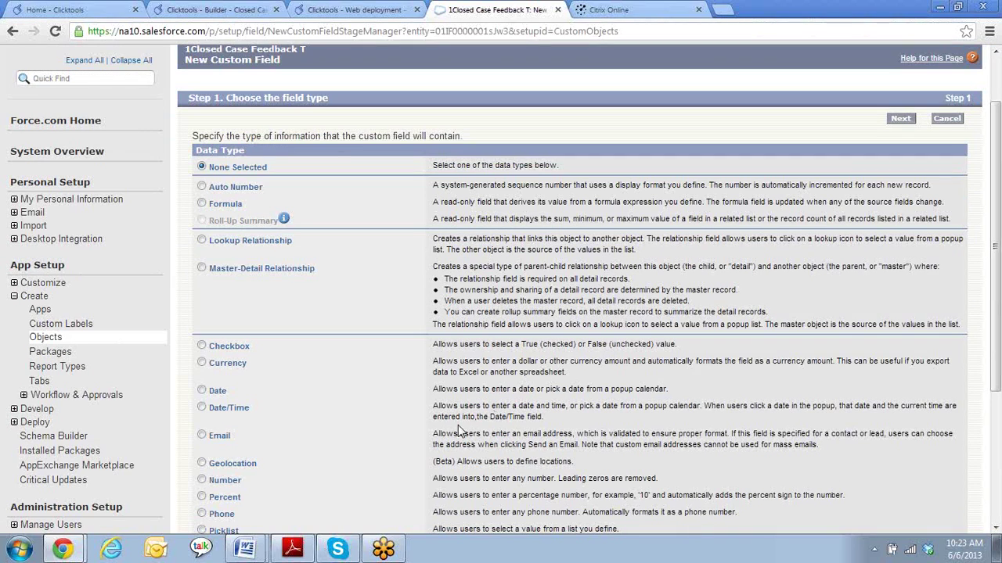
scroll(386, 398, "down", 2)
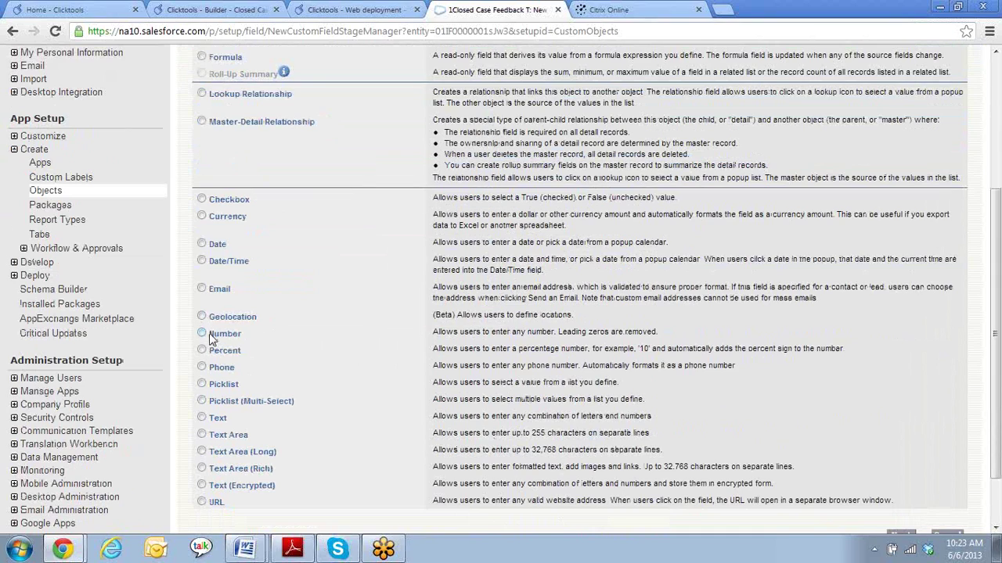
left_click(201, 334)
scroll(563, 383, "down", 1)
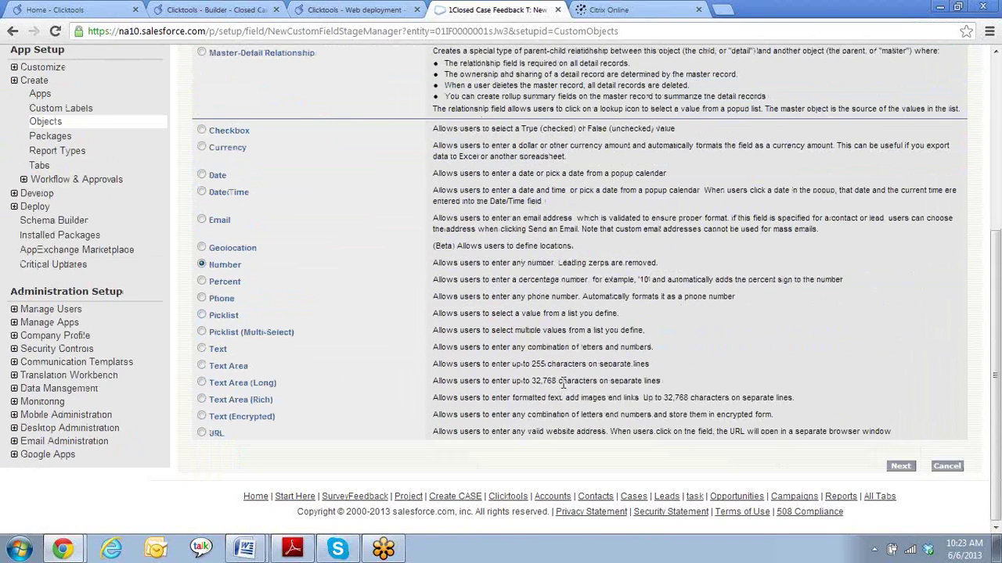
left_click(901, 467)
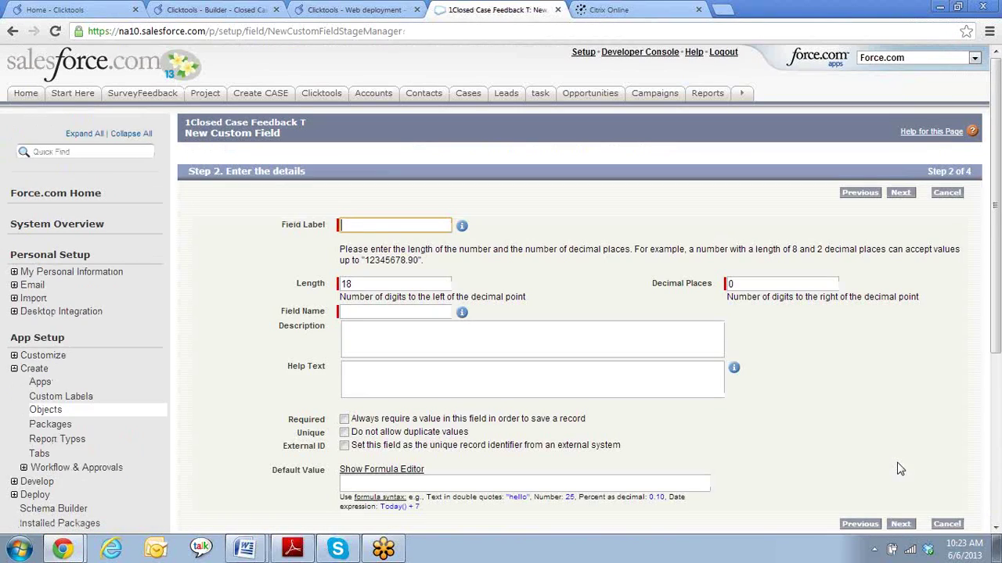
- Label it 'How likely to recommend' and advance to the page-layout step
type("How likely to recommend")
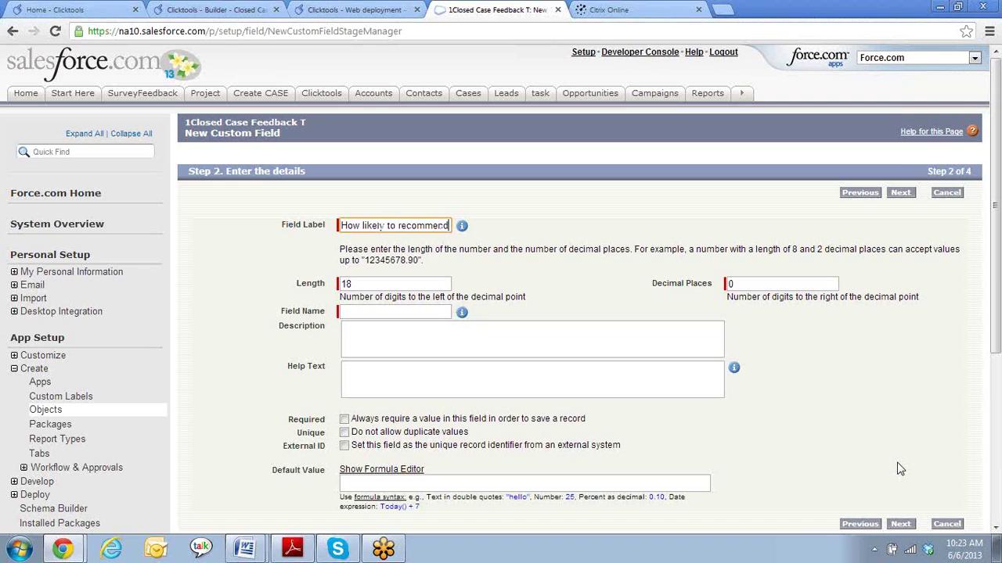
key("Tab")
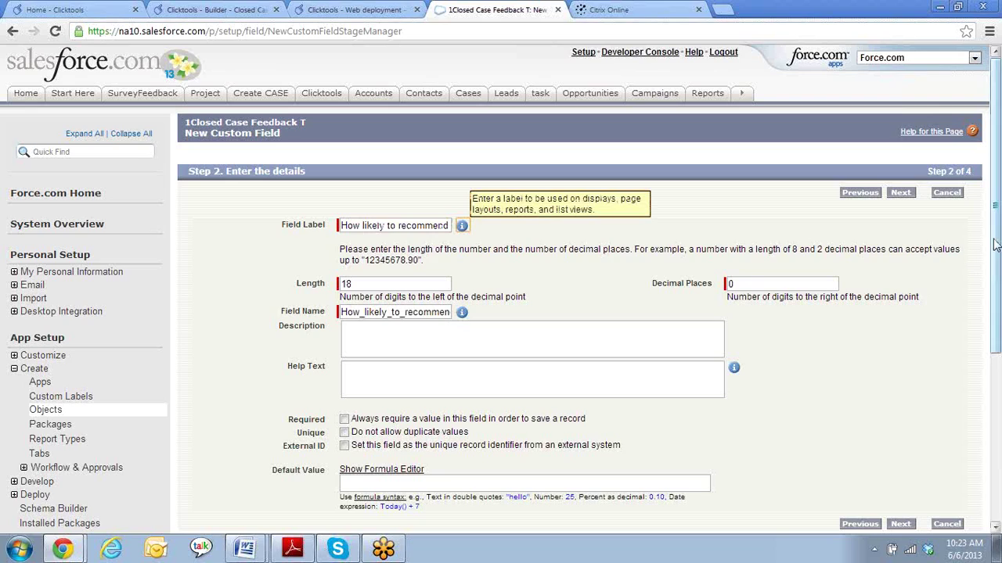
left_click(900, 197)
left_click(899, 198)
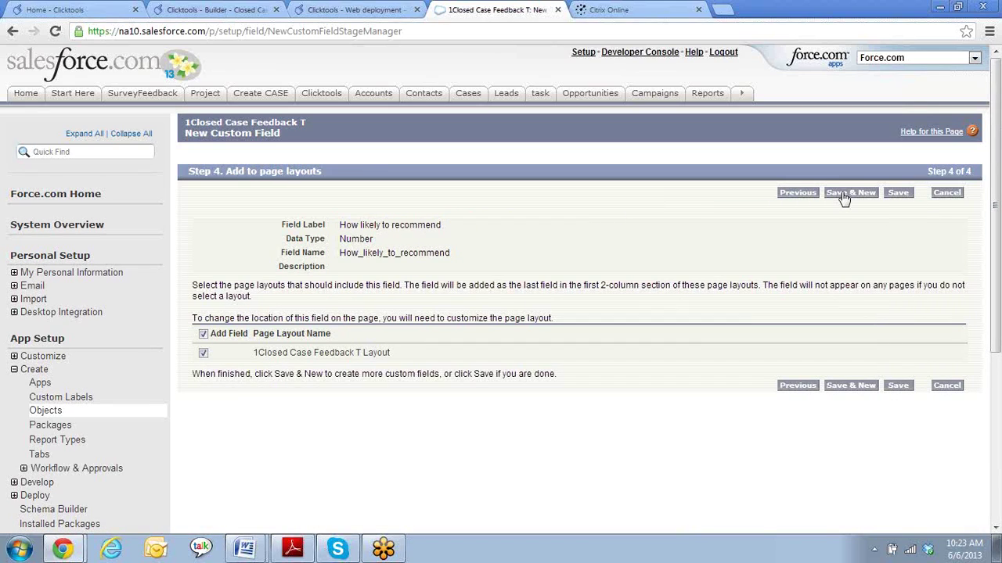
- Save How likely to recommend and start a new Text Area (Long) field
left_click(843, 197)
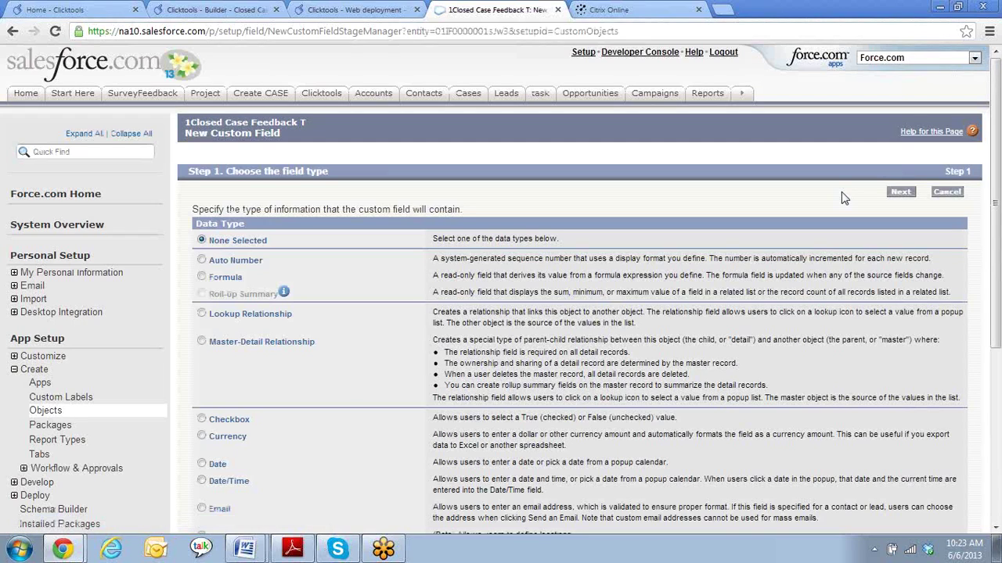
scroll(332, 346, "down", 3)
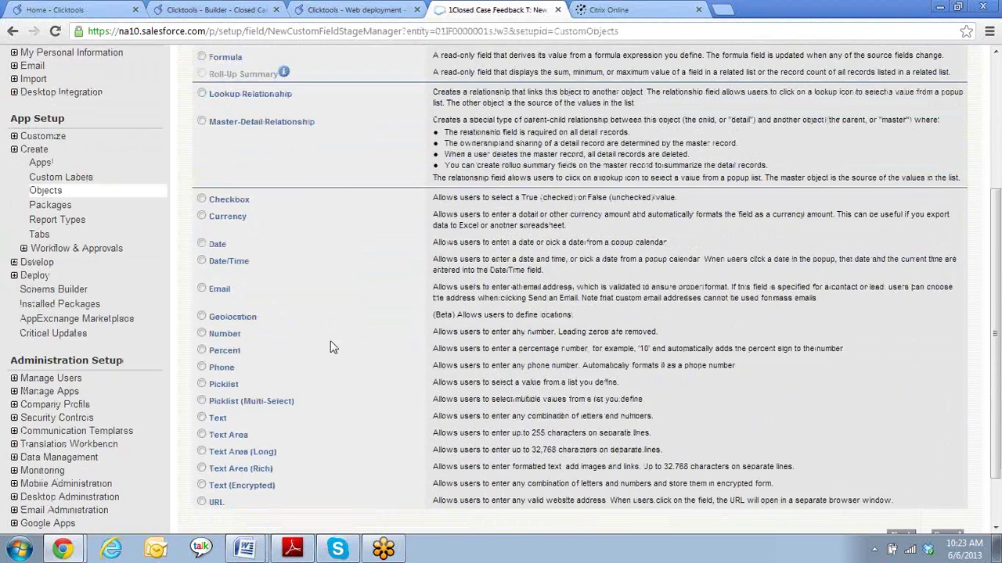
scroll(332, 347, "down", 2)
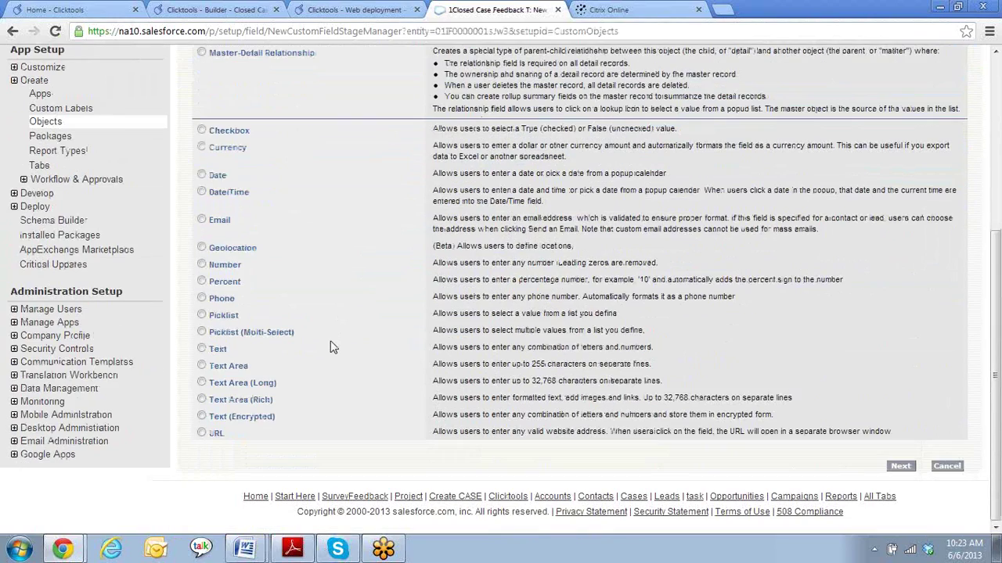
left_click(202, 383)
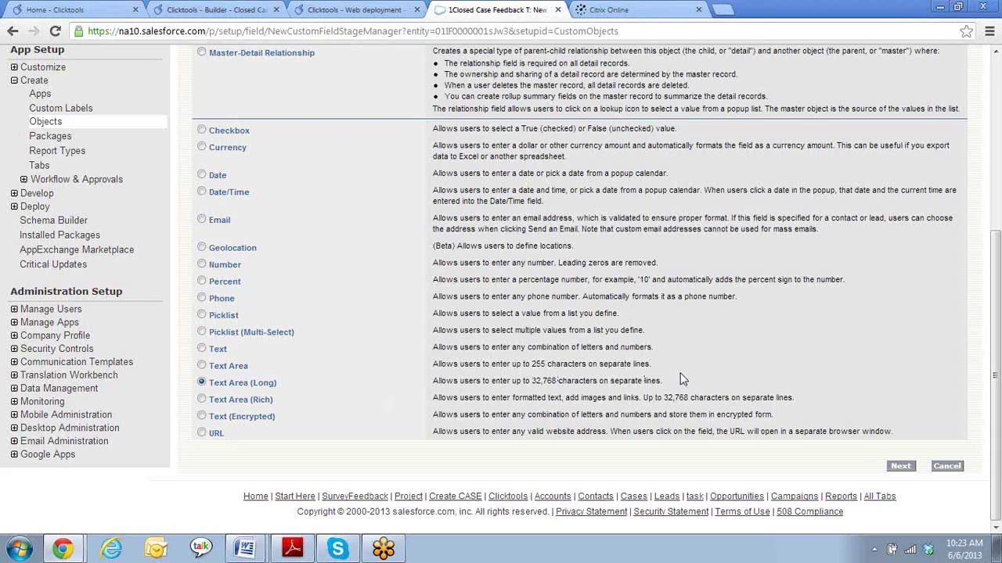
left_click(900, 467)
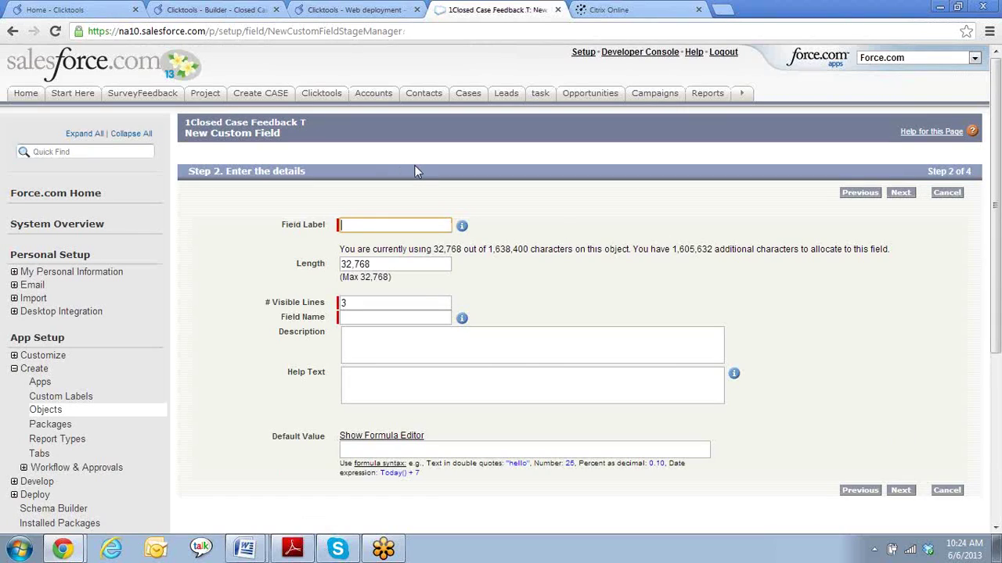
- Label it 'How can we improve' and save it with default security and layouts
type("How can we improve")
key("Tab")
left_click(901, 193)
left_click(901, 193)
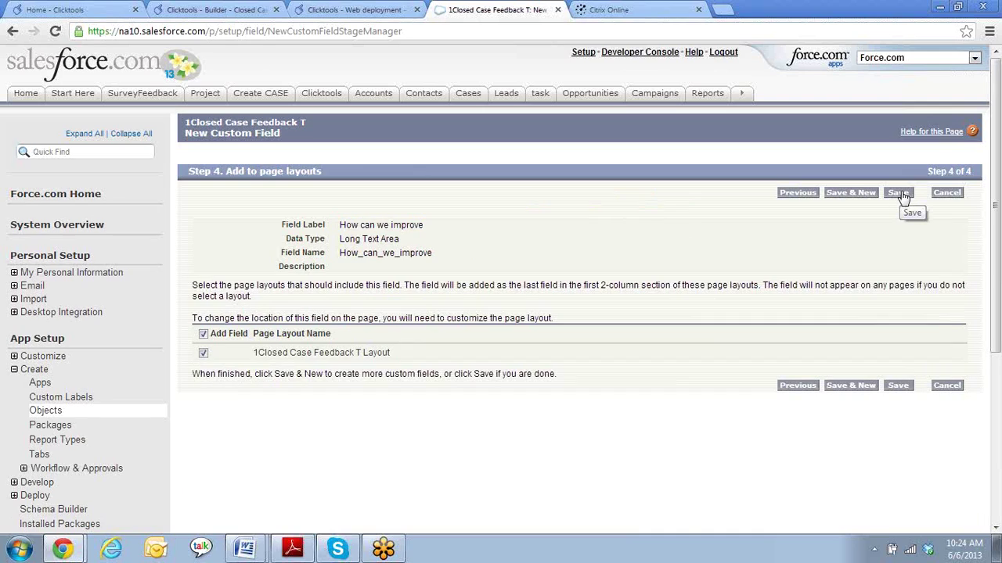
left_click(899, 194)
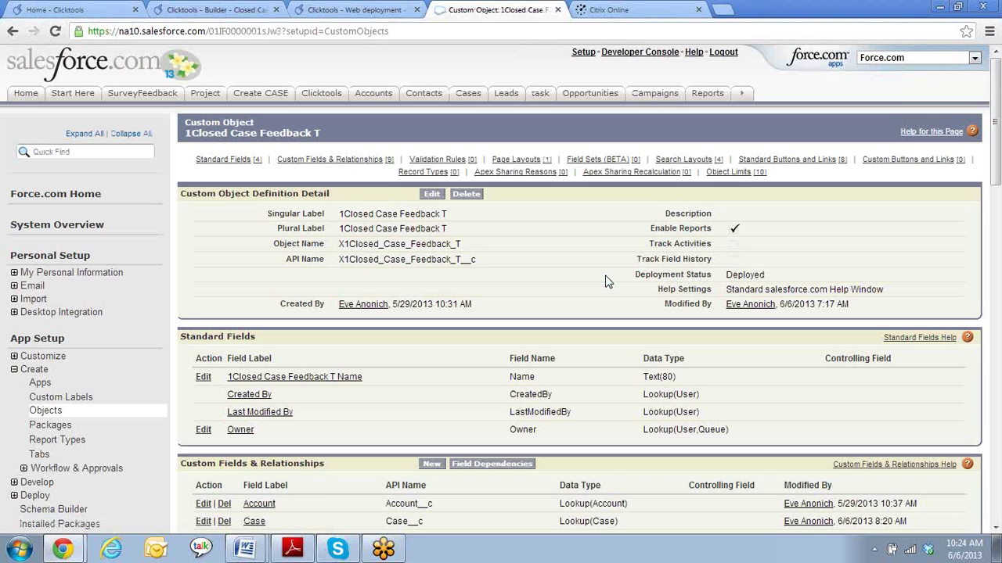
- Scroll down the 1Closed Case Feedback T object page to its nine custom fields, including How can we improve
scroll(567, 302, "down", 2)
scroll(569, 297, "down", 2)
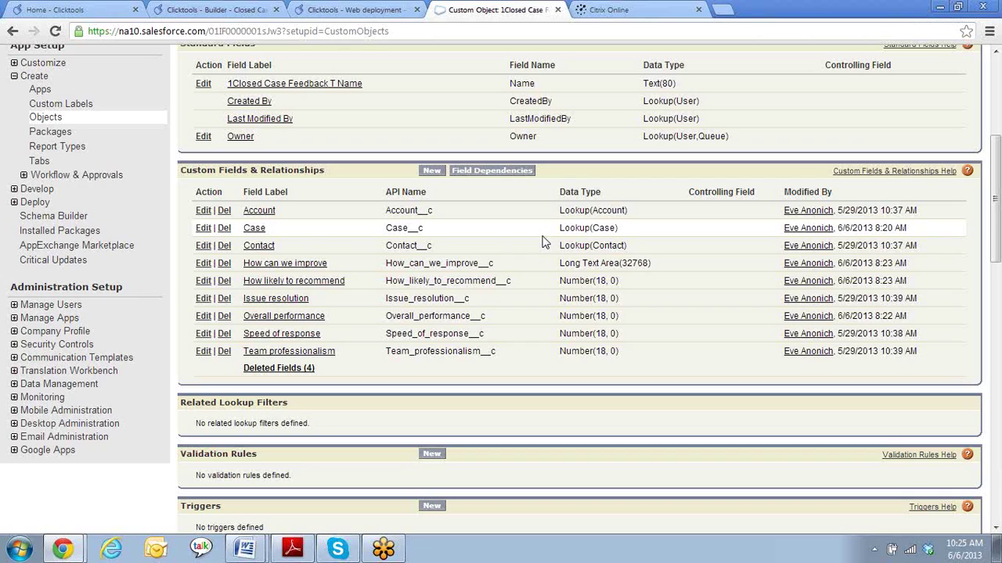
- Start a new URL custom field labelled 'Survey response link'
left_click(431, 171)
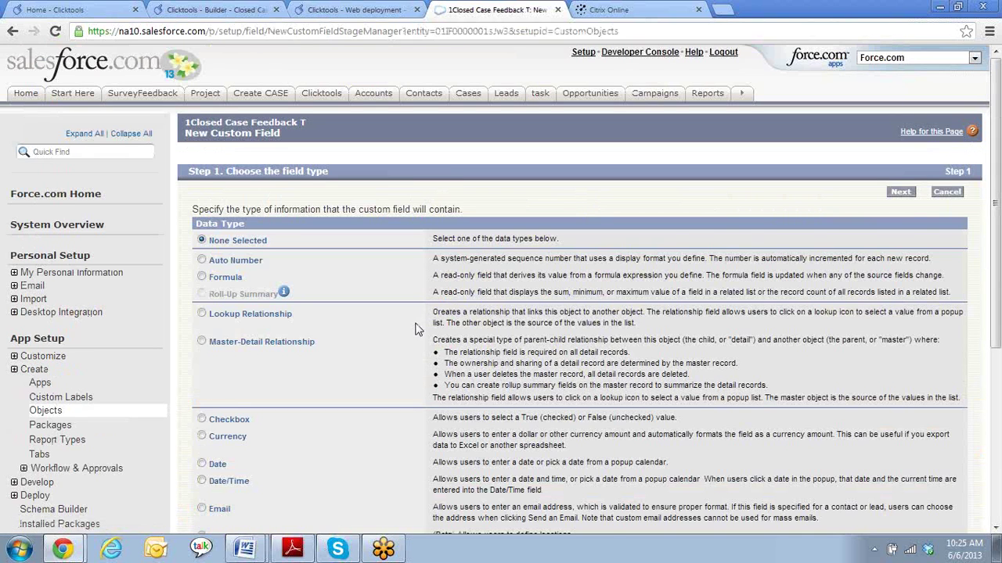
scroll(416, 330, "down", 5)
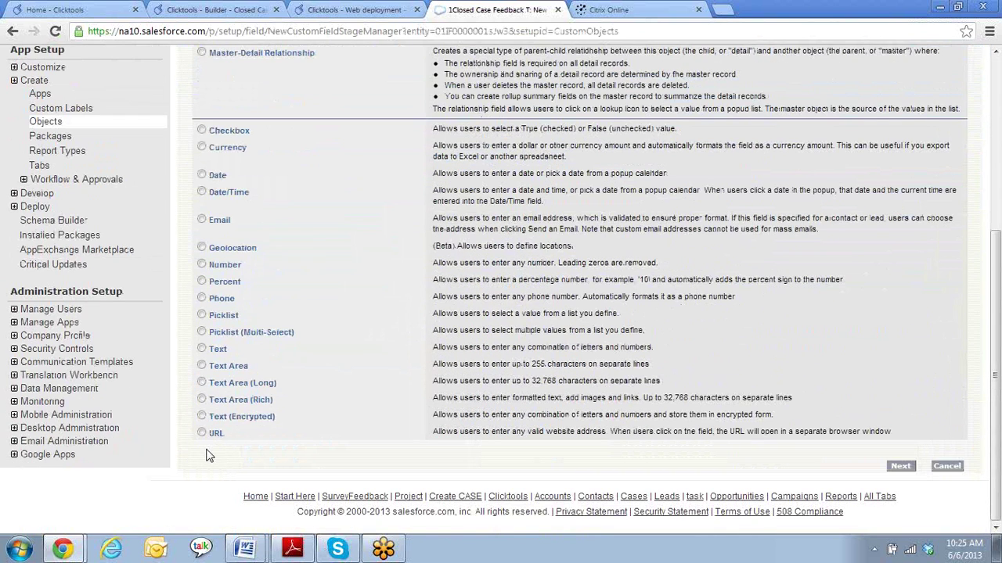
left_click(201, 432)
left_click(898, 468)
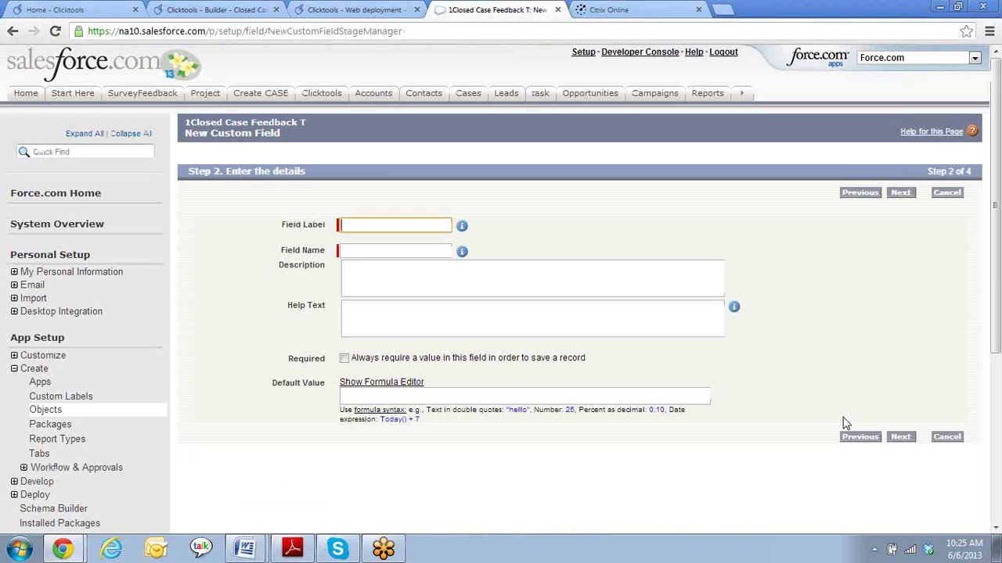
type("Surve reep")
key("BackSpace")
key("BackSpace")
key("BackSpace")
key("BackSpace")
key("BackSpace")
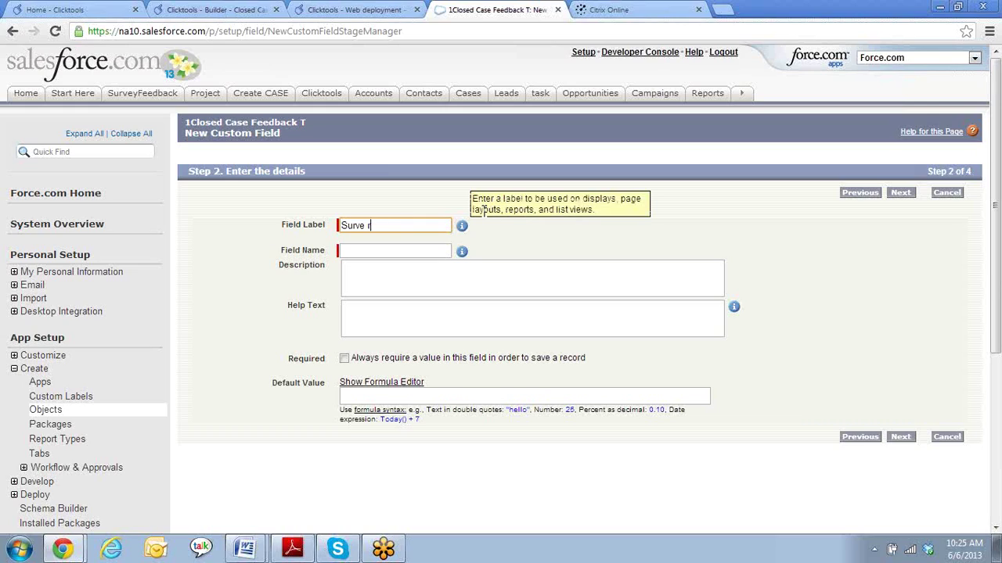
type("y. response link")
key("Tab")
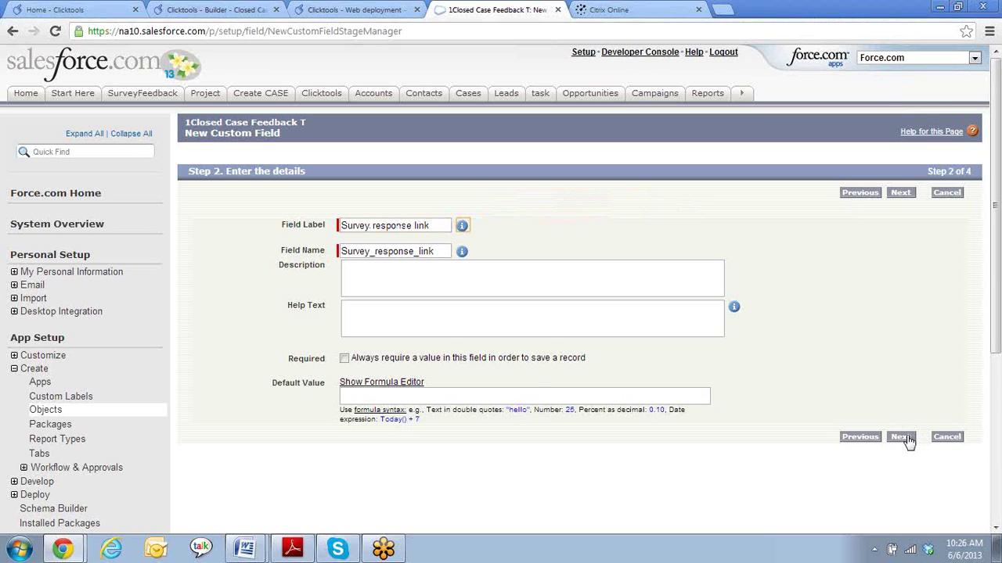
- Keep the default field security and page layouts, save, and review the ten custom fields
left_click(907, 437)
left_click(901, 194)
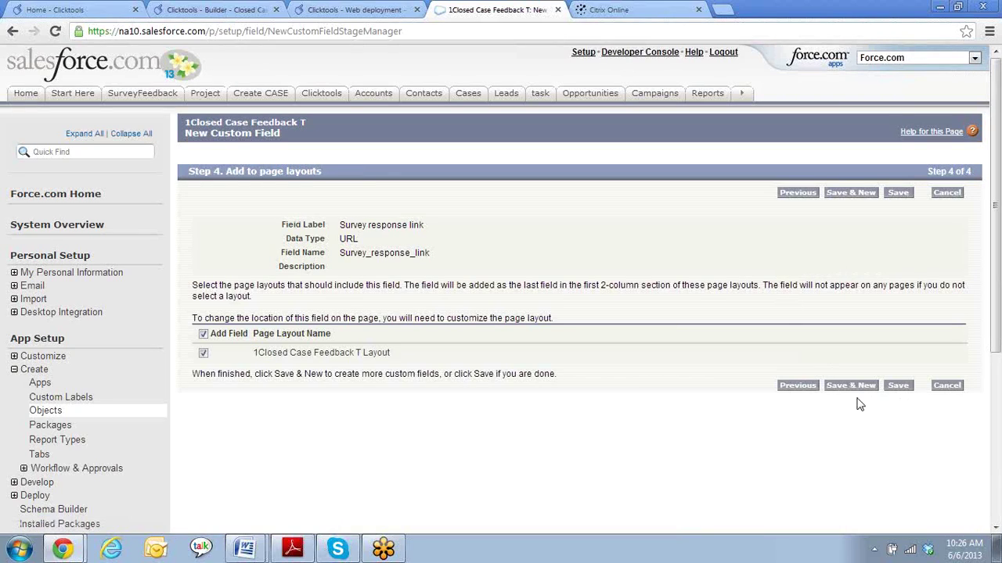
left_click(897, 388)
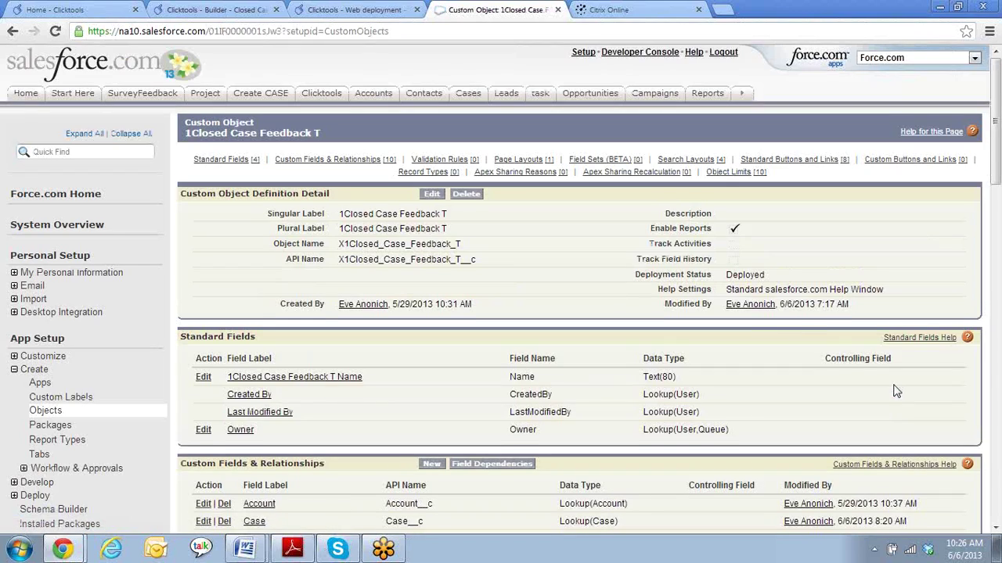
scroll(758, 355, "down", 1)
scroll(758, 354, "down", 2)
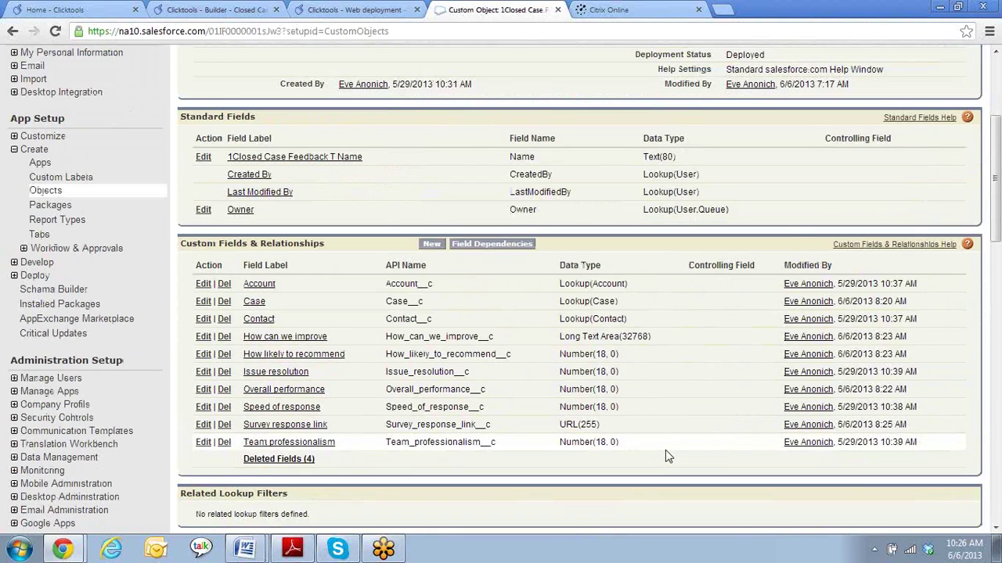
scroll(666, 450, "down", 1)
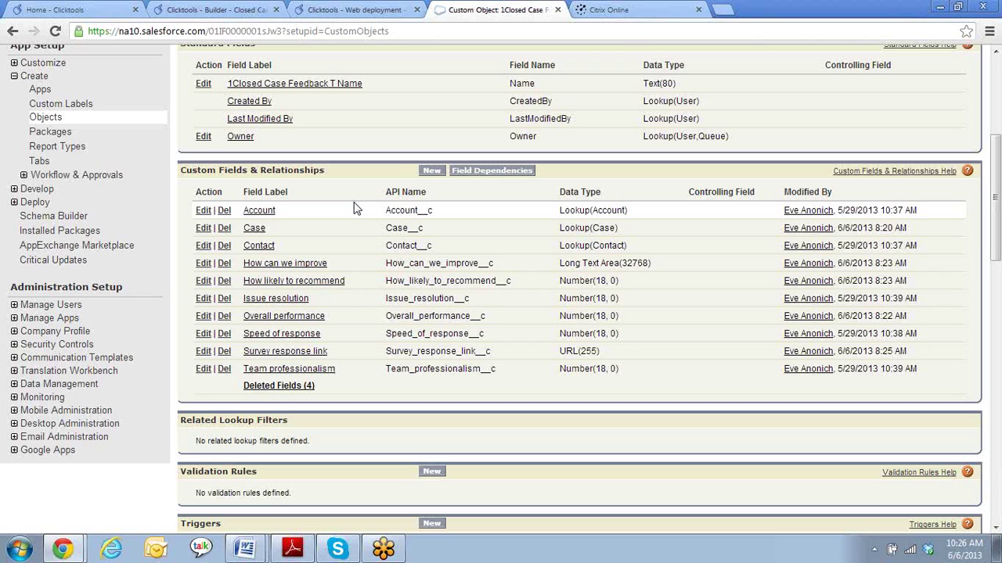
scroll(354, 208, "up", 4)
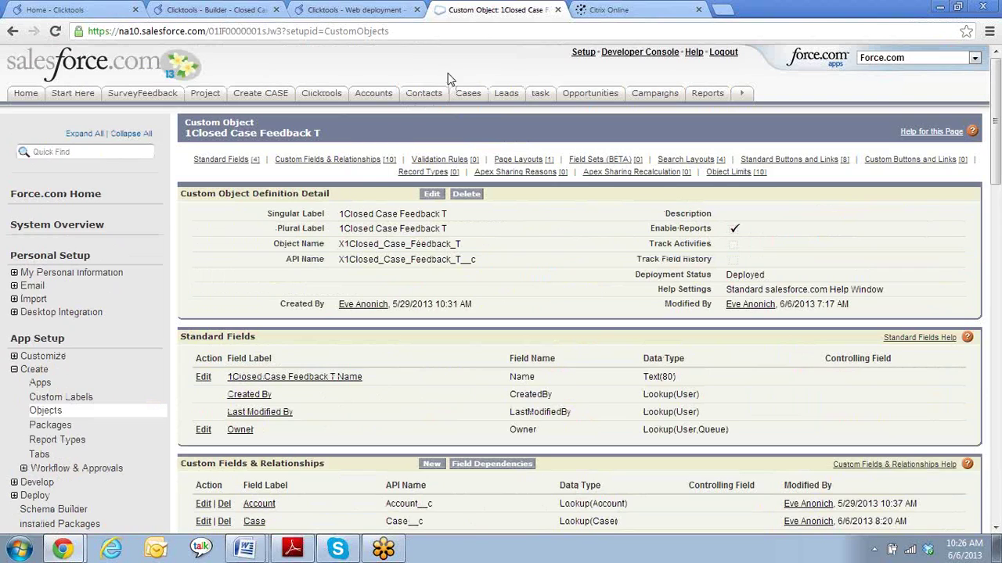
- Go to Setup's Email section, open My Templates, and start a new email template
left_click(583, 55)
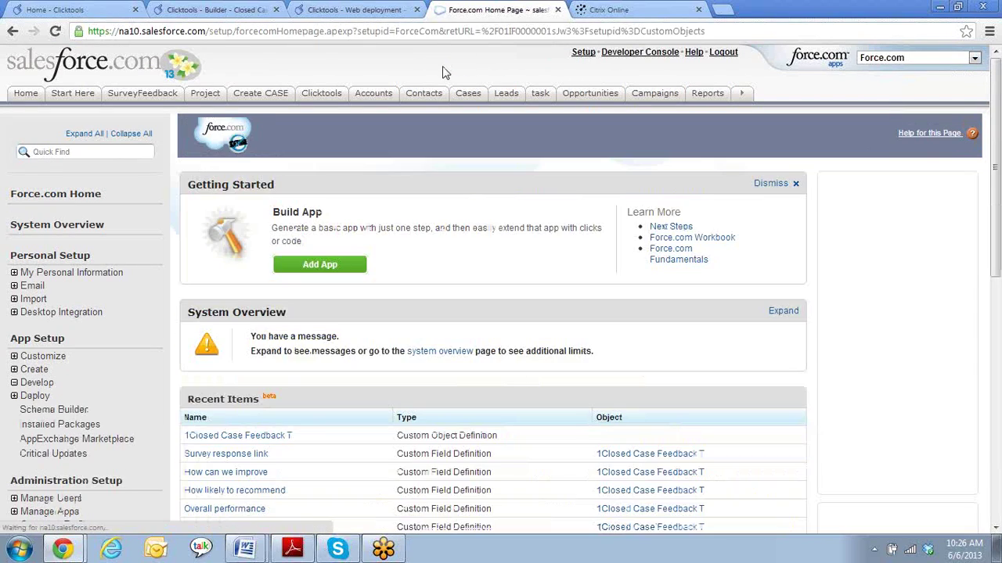
left_click(14, 287)
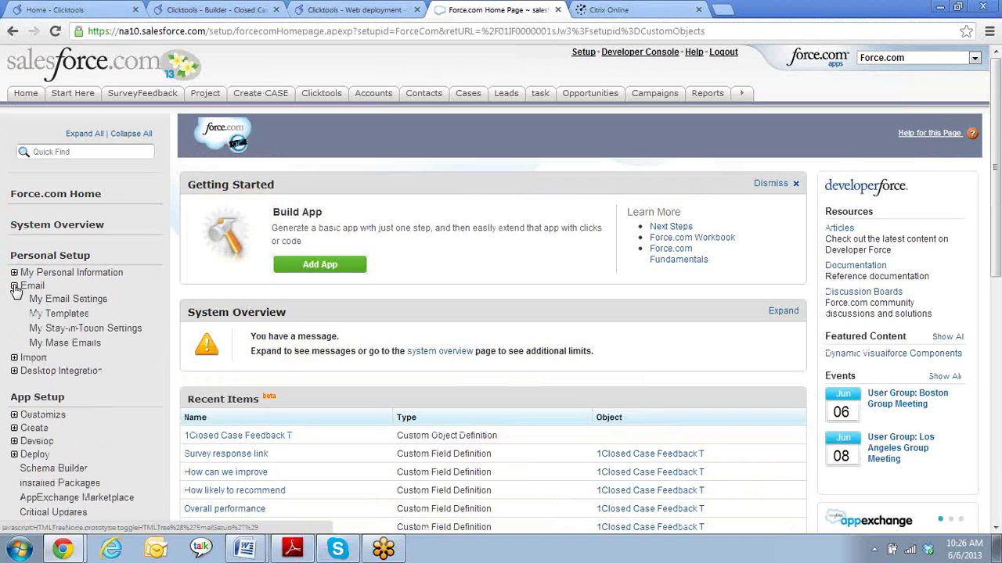
left_click(64, 317)
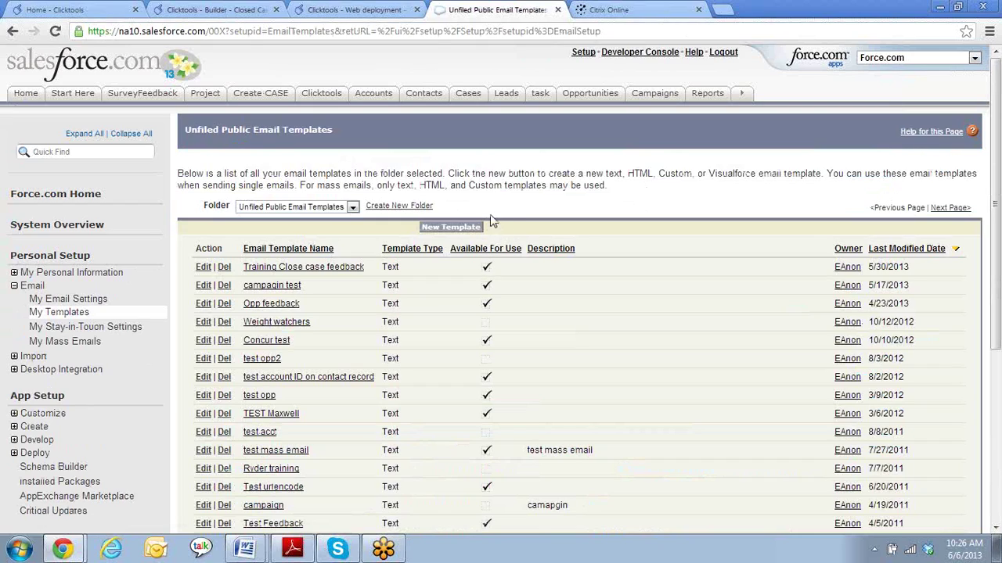
left_click(465, 229)
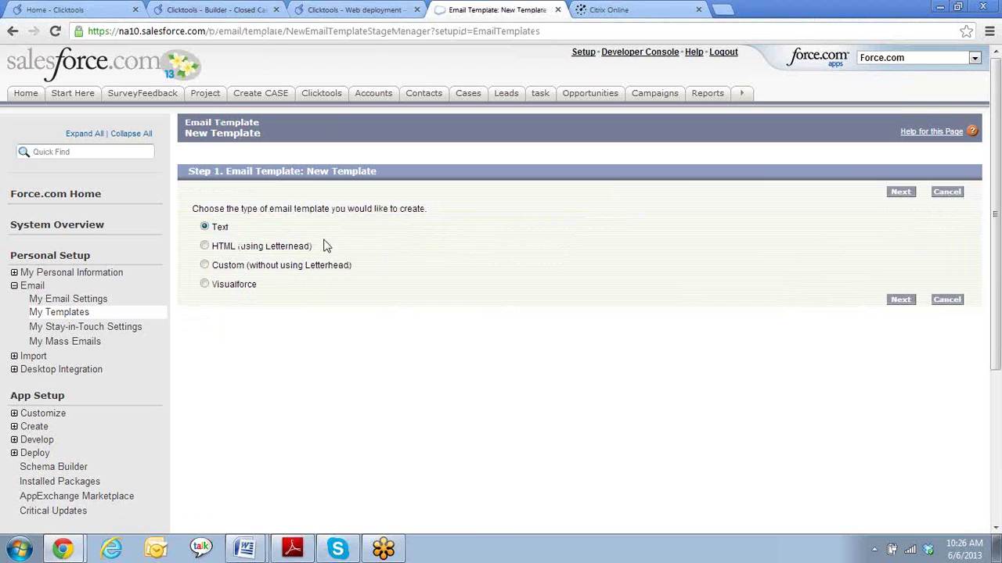
- Continue with Text as the template type to the template details form
left_click(902, 301)
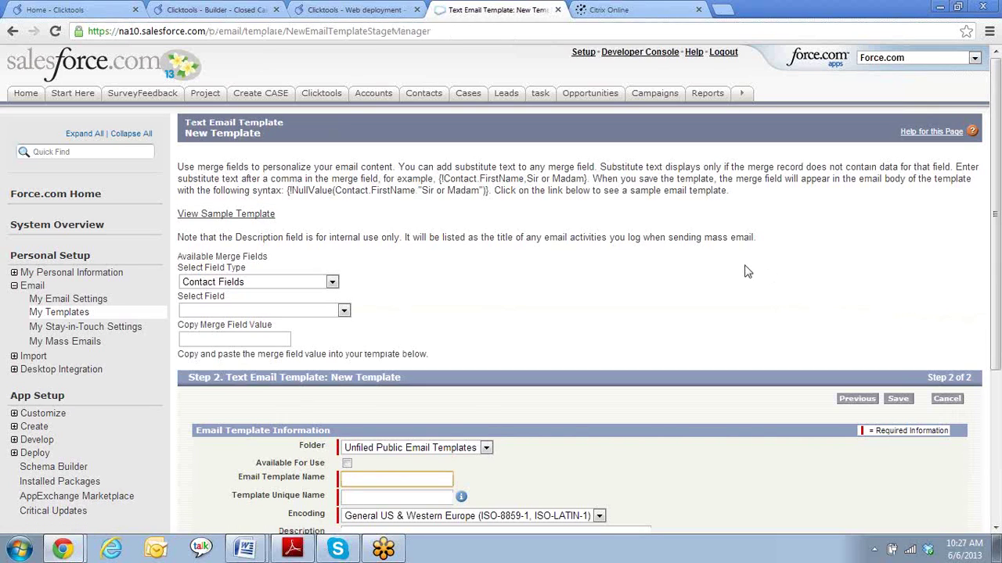
scroll(744, 272, "down", 1)
scroll(746, 269, "down", 1)
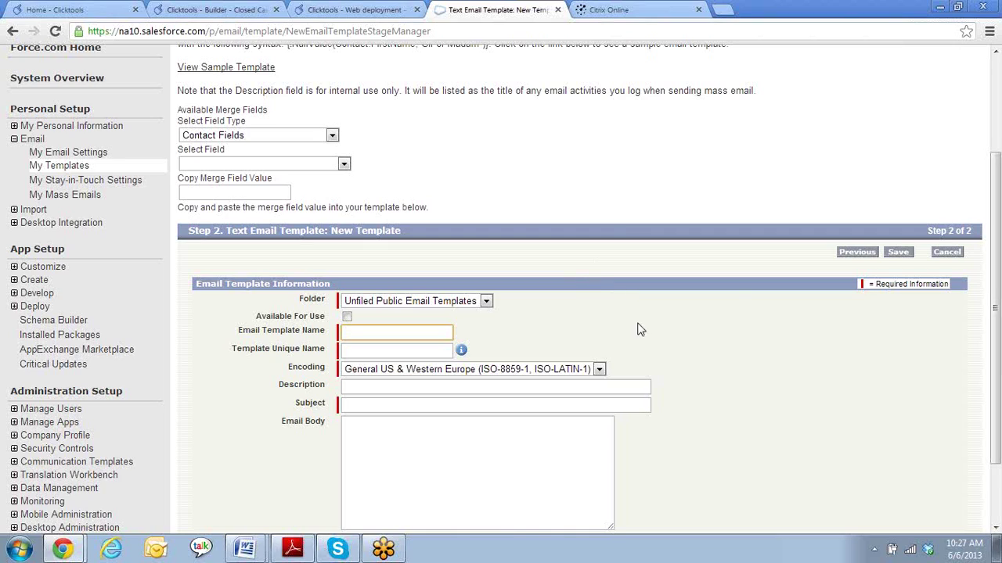
scroll(654, 329, "down", 1)
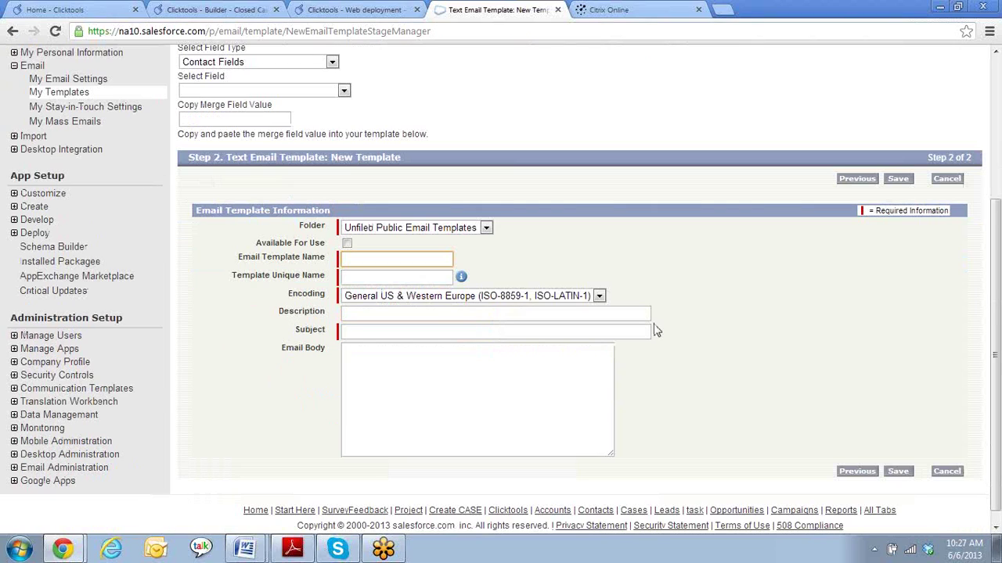
- Make the template available for use, name it 'Closed Case survey 6/6', and enter subject 'How are we doing'
left_click(348, 244)
left_click(395, 258)
type("Closed Case survey 6/6")
key("Tab")
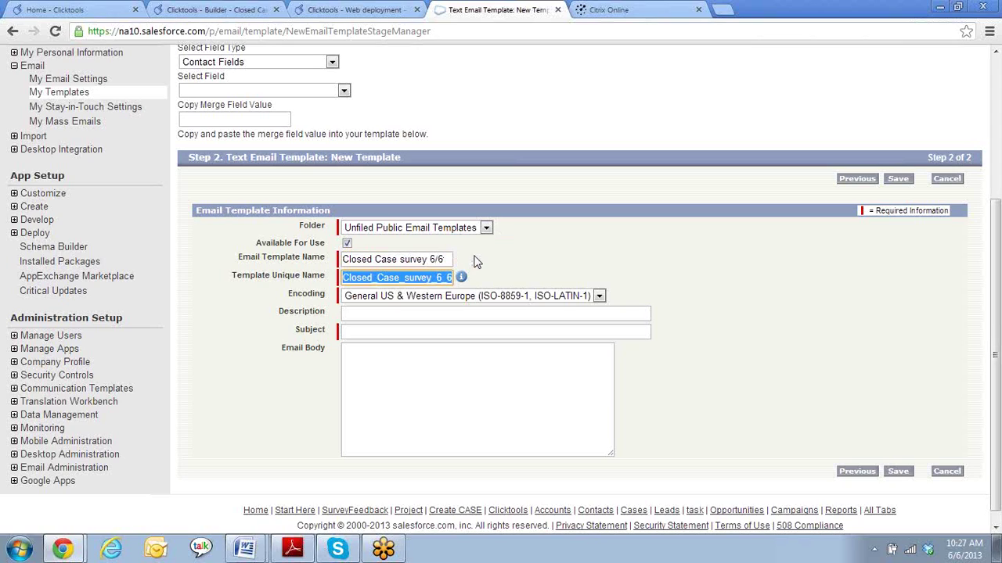
left_click(428, 330)
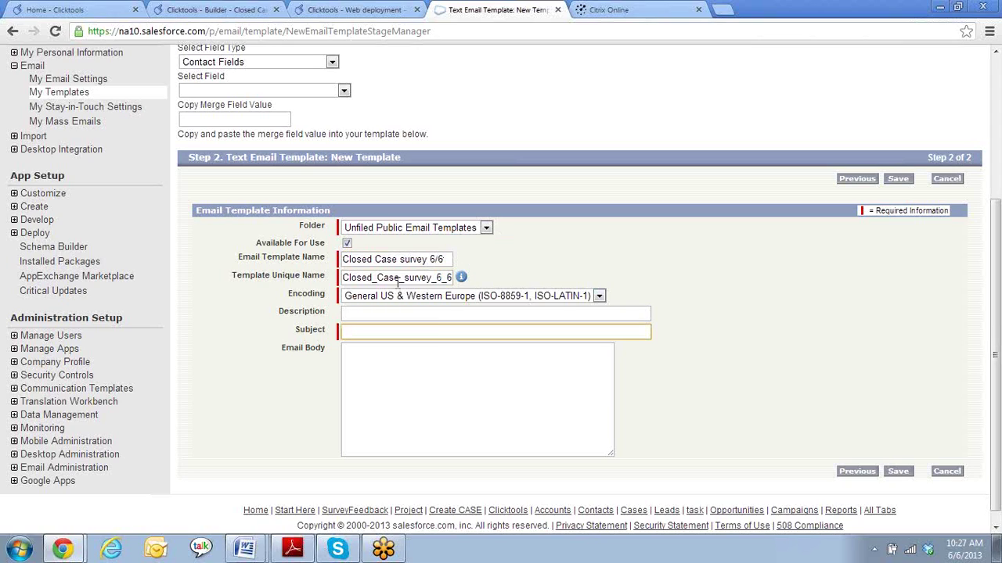
type("How are we doing")
- Begin the email body with the greeting 'Dear'
left_click(445, 367)
type("Dear")
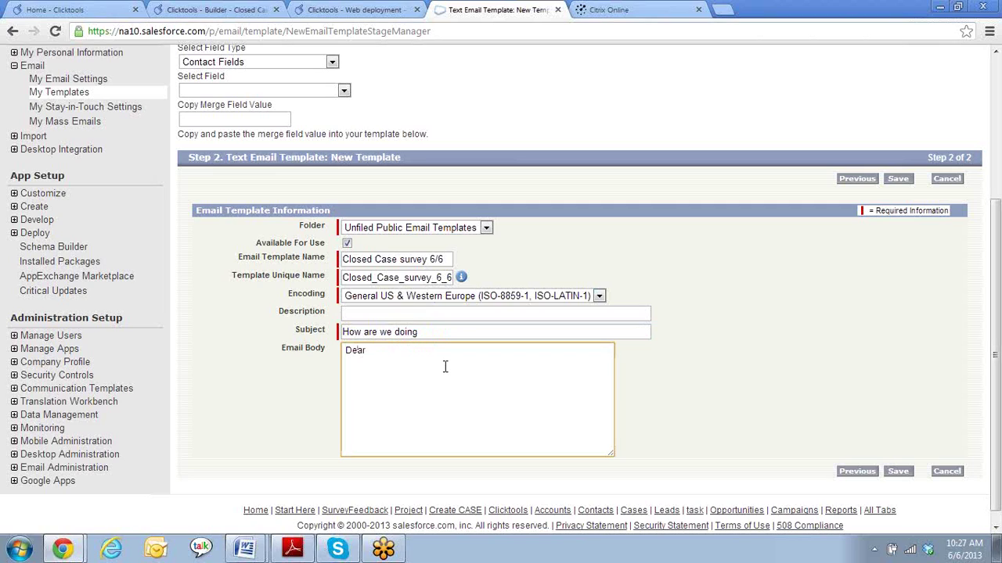
scroll(445, 367, "up", 1)
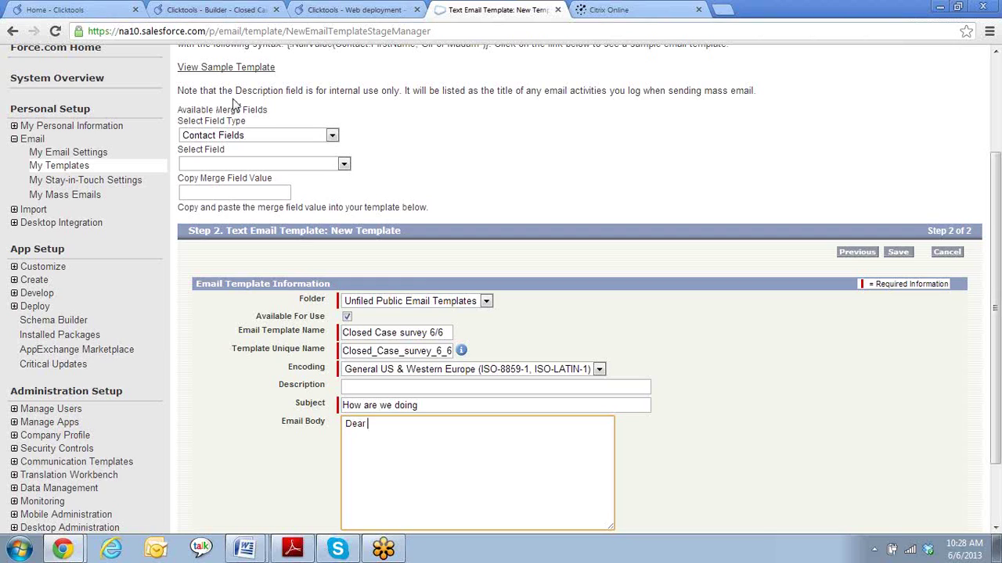
scroll(751, 339, "down", 1)
scroll(752, 339, "up", 1)
- Insert the {!Case.Contact} merge field after 'Dear', followed by a comma
left_click(333, 136)
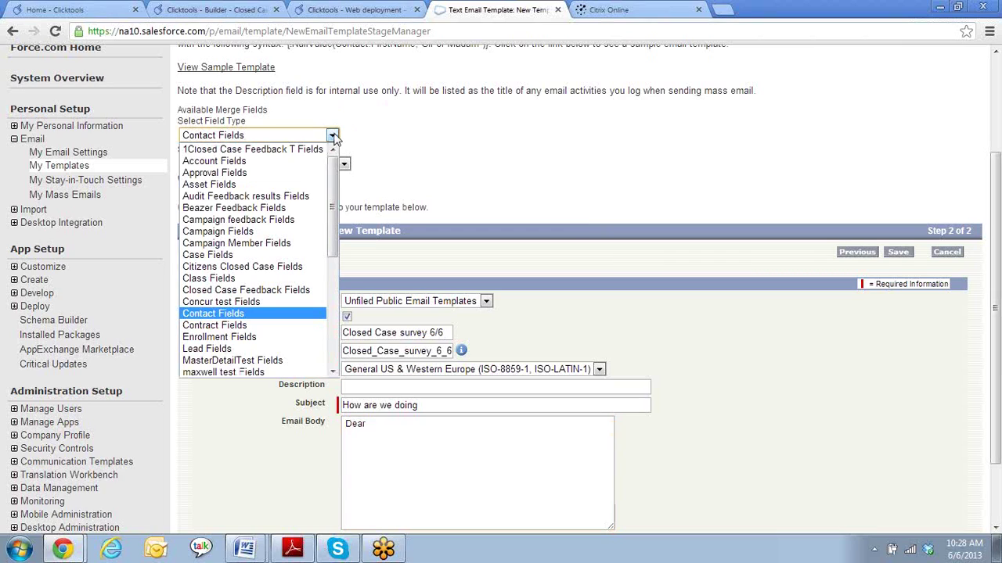
left_click(276, 255)
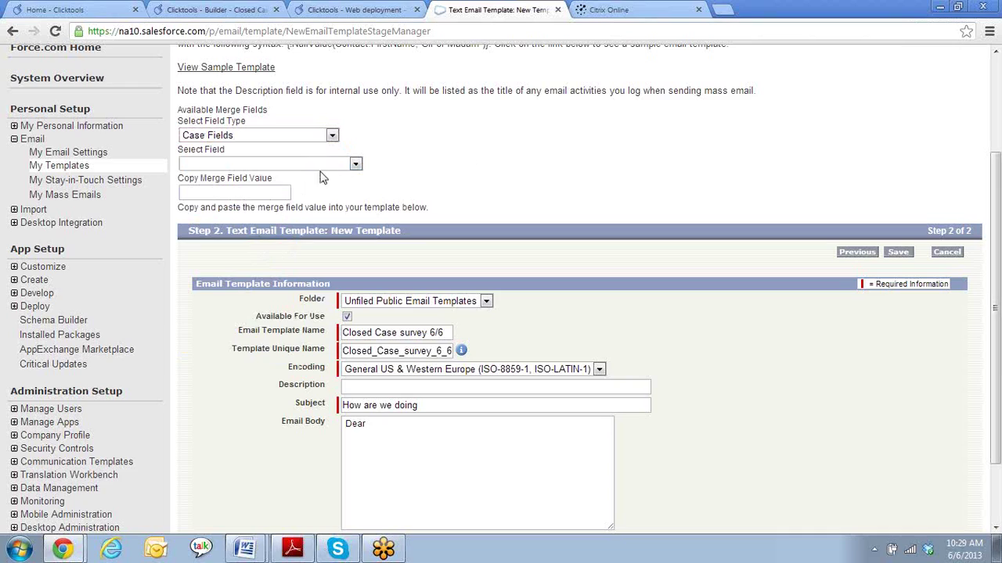
left_click(355, 166)
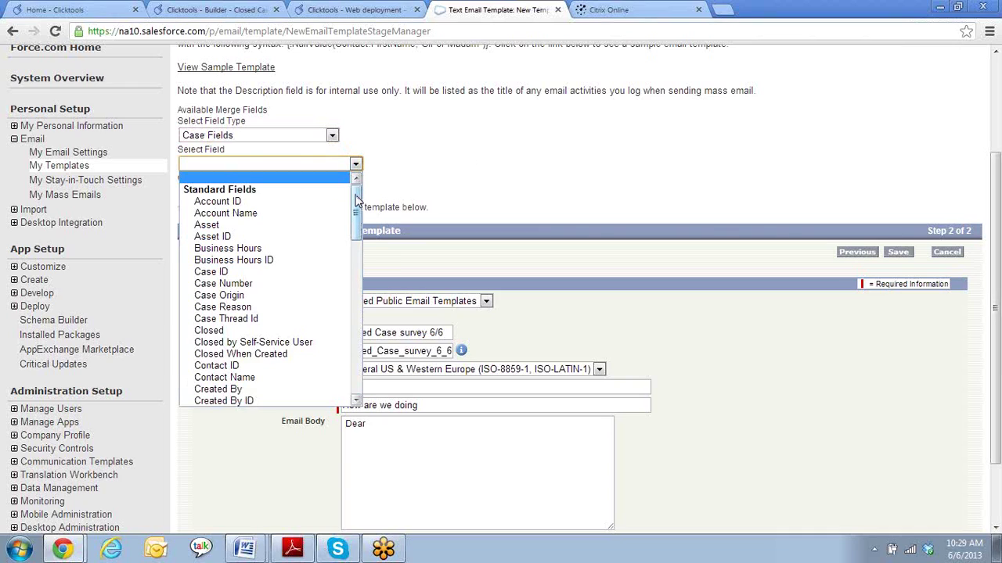
left_click_drag(356, 201, 354, 217)
left_click(286, 317)
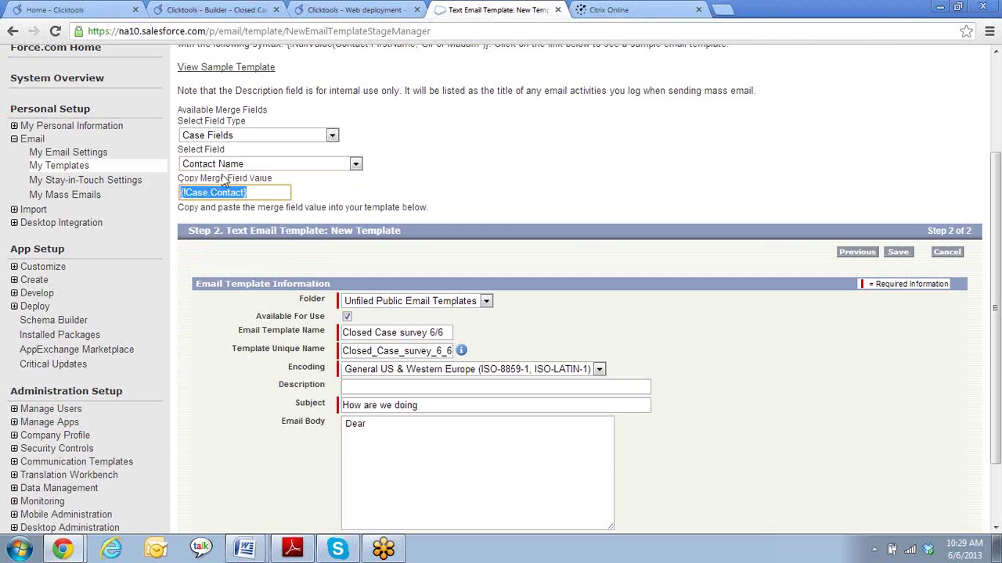
left_click_drag(266, 193, 128, 201)
key("ctrl+c")
left_click(371, 424)
key("ctrl+v")
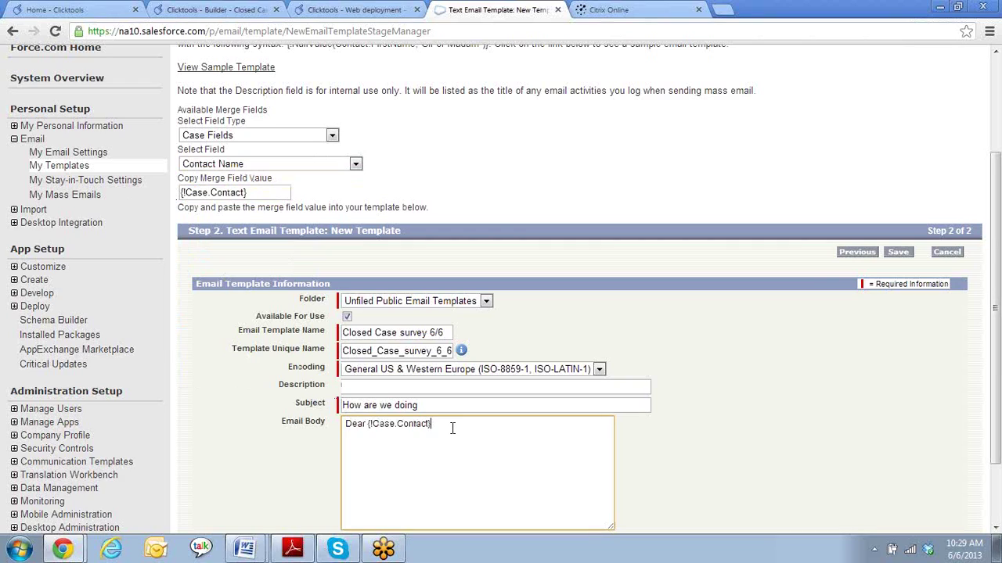
type(",")
- Add the line 'Please take our survey in regards to your recent case:' below the greeting
key("Return")
key("Return")
type("Please take.our survey ")
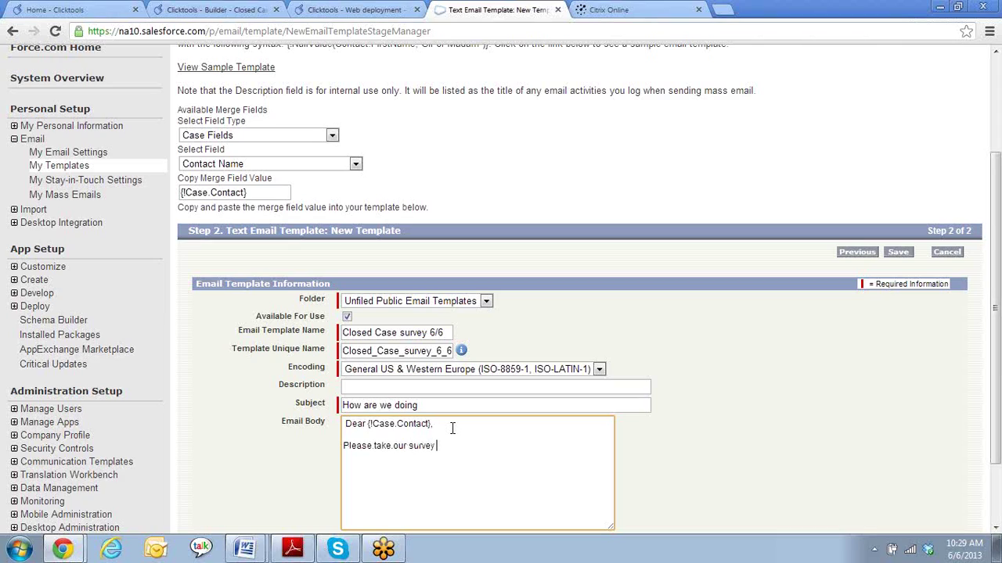
type("in regards to your recent case:")
left_click(355, 164)
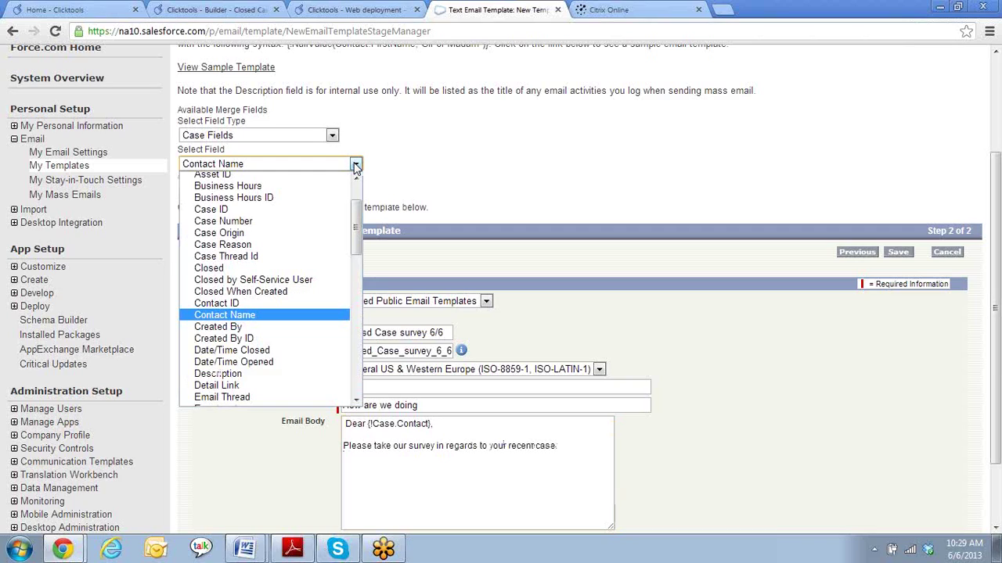
left_click(408, 164)
left_click(387, 473)
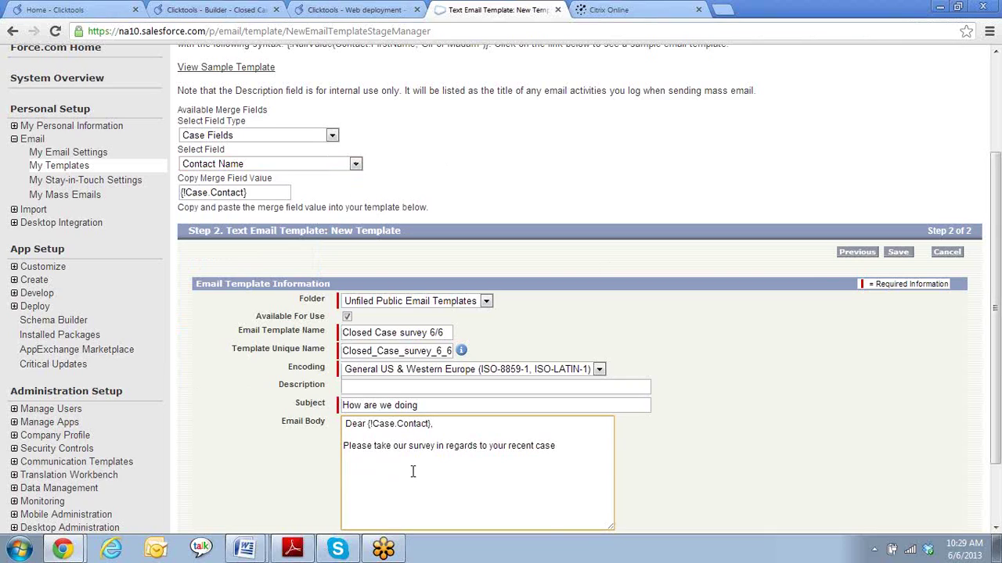
- Copy the Closed Case survey 6/6 link from Clicktools web deployment into the email body
left_click(223, 10)
left_click(352, 9)
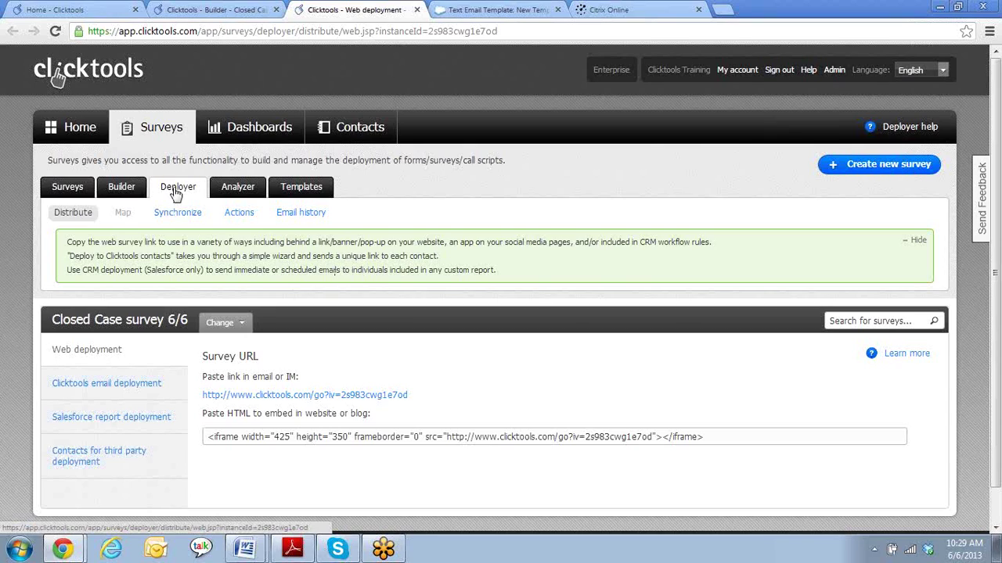
left_click_drag(414, 396, 198, 398)
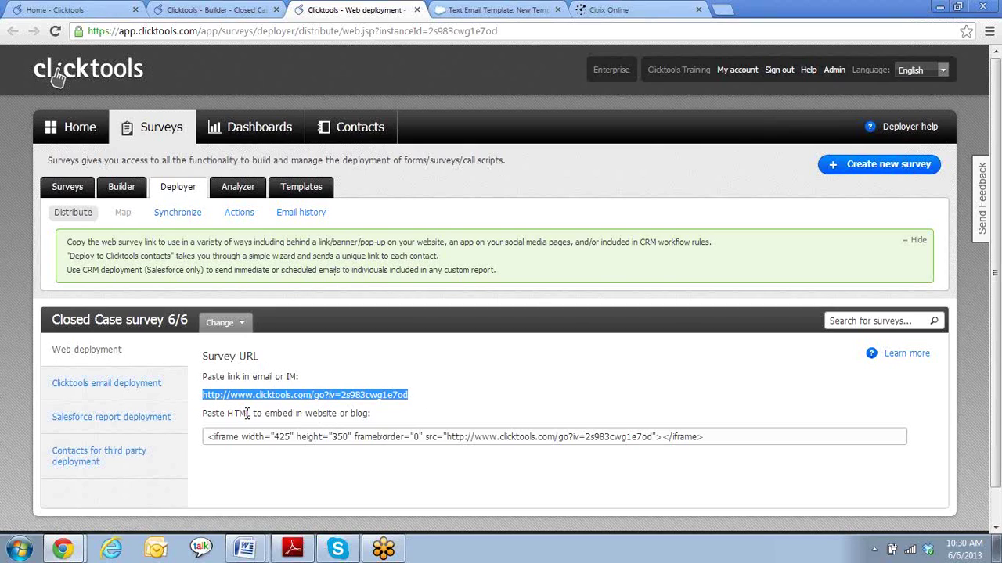
left_click(215, 10)
left_click(485, 9)
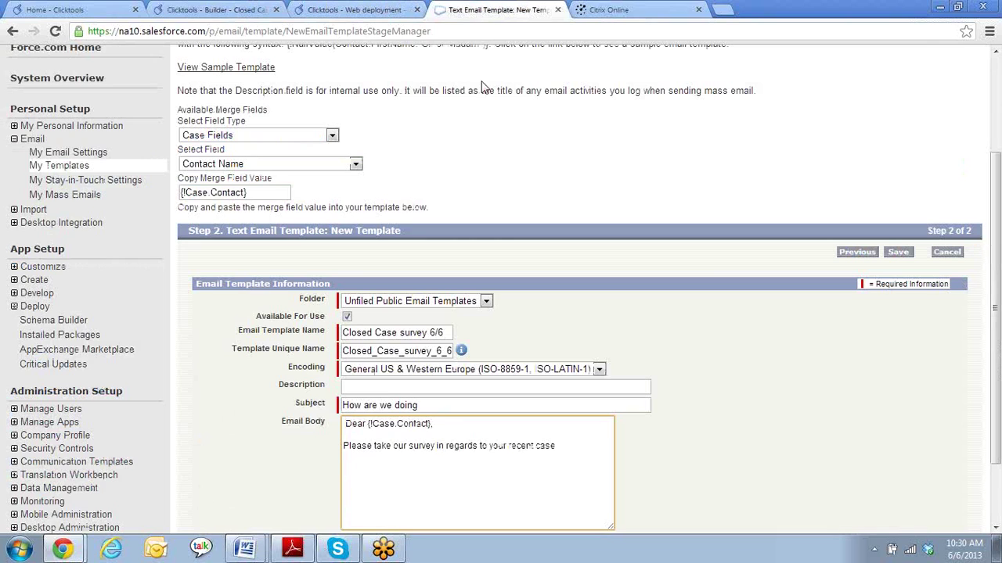
type("http://www.clicktools.com/go?iv=2s983cwg1e7oo")
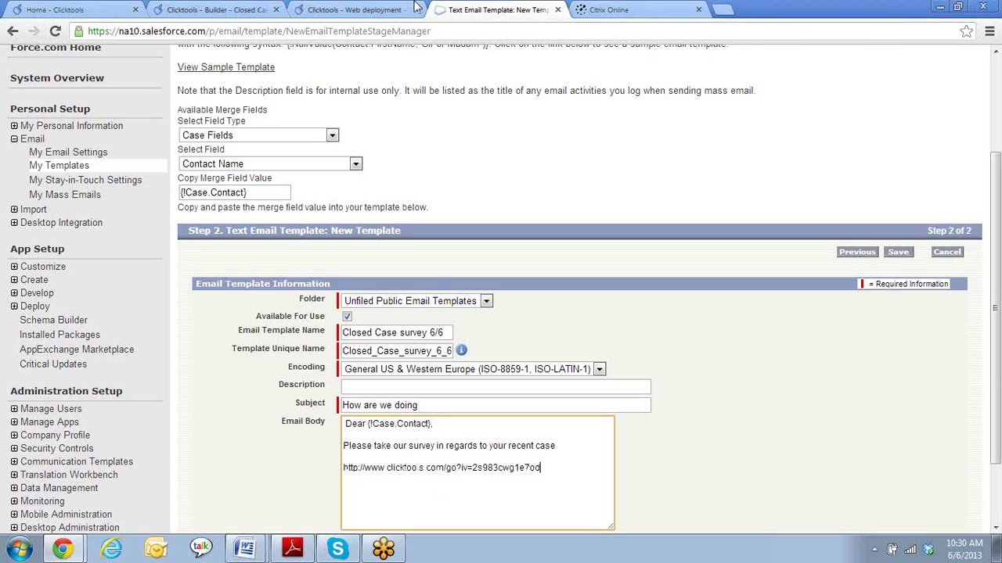
- Review the survey's questions in the Clicktools builder, then return to its web deployment page
left_click(354, 10)
left_click(233, 9)
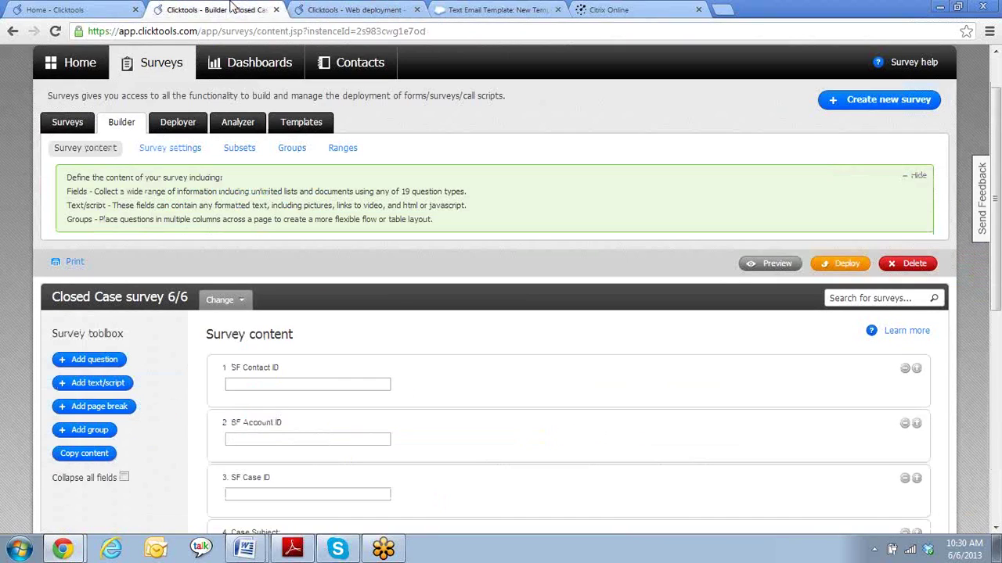
scroll(490, 297, "down", 2)
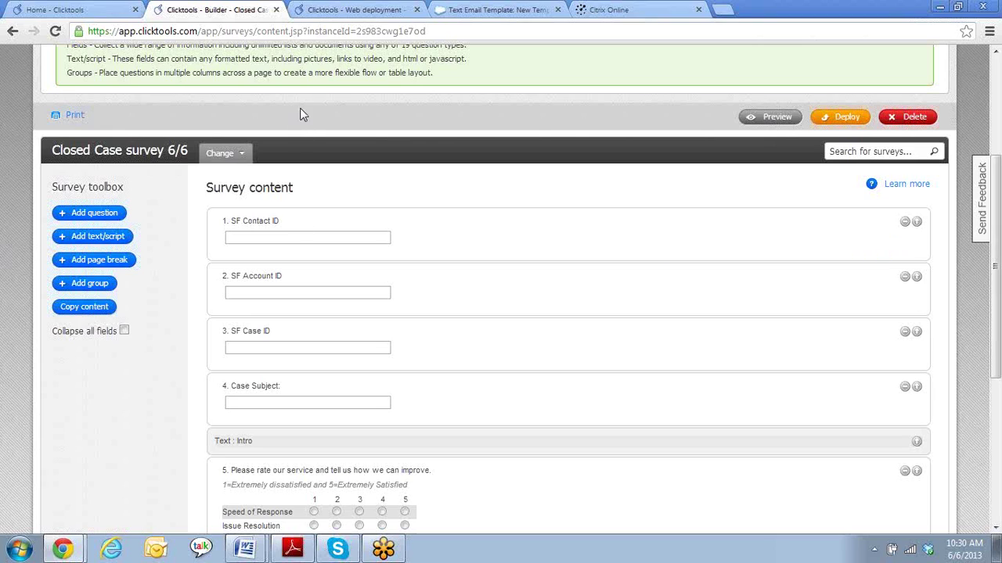
left_click(342, 11)
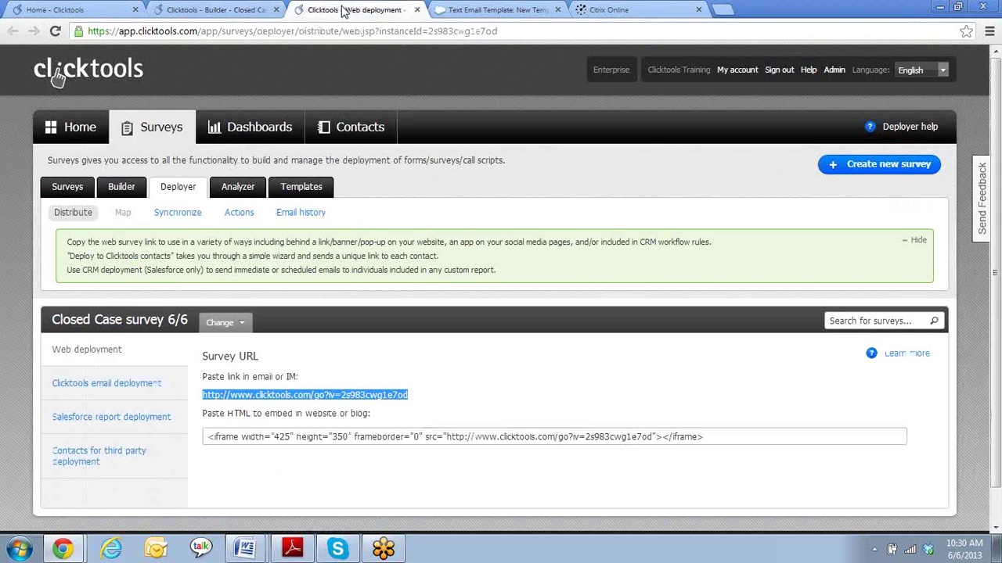
- Append &q1={!Case.ContactId}&q2= to the survey link in the email body
left_click(498, 9)
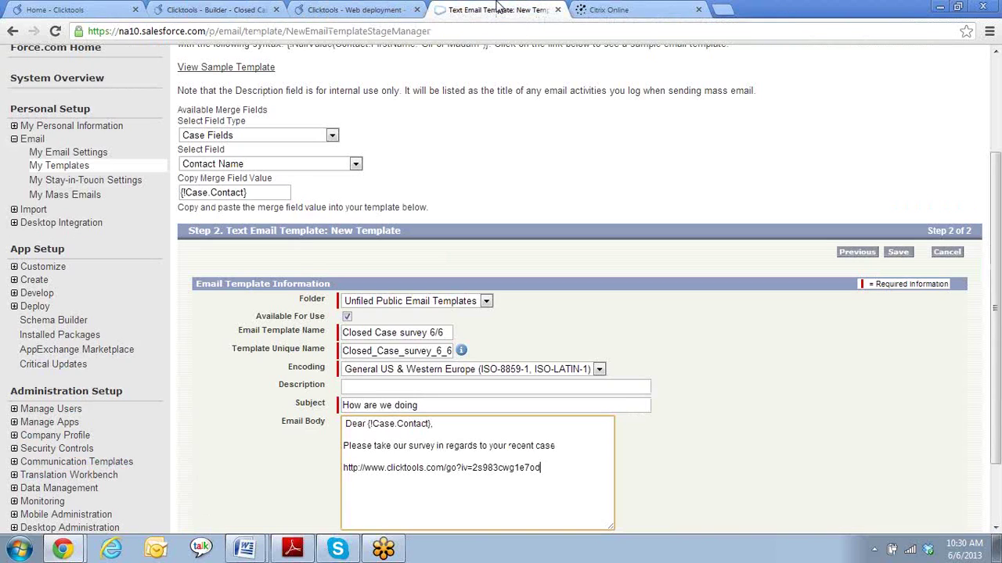
left_click(572, 480)
type("&")
type("od&q1")
type("=")
left_click(355, 165)
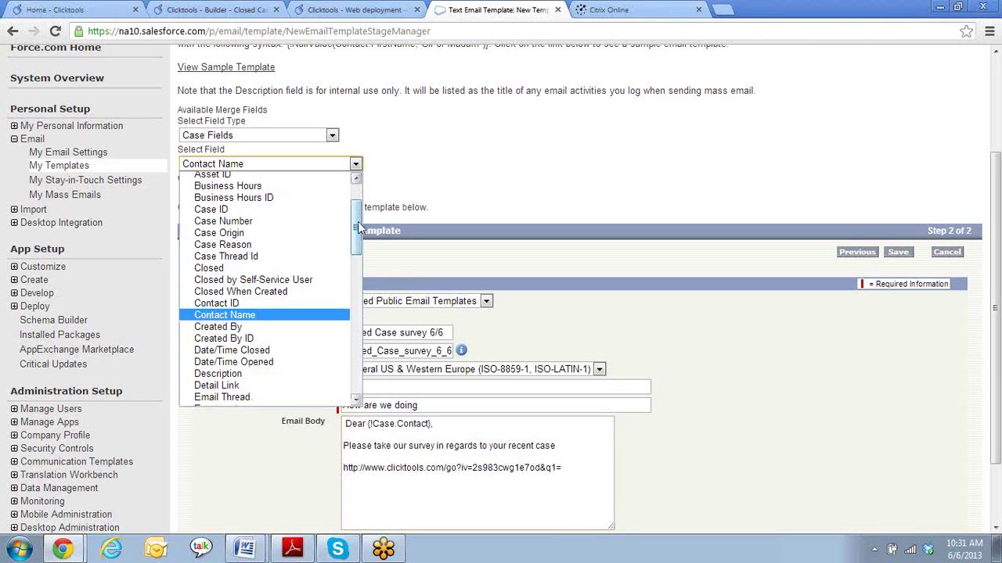
left_click(255, 304)
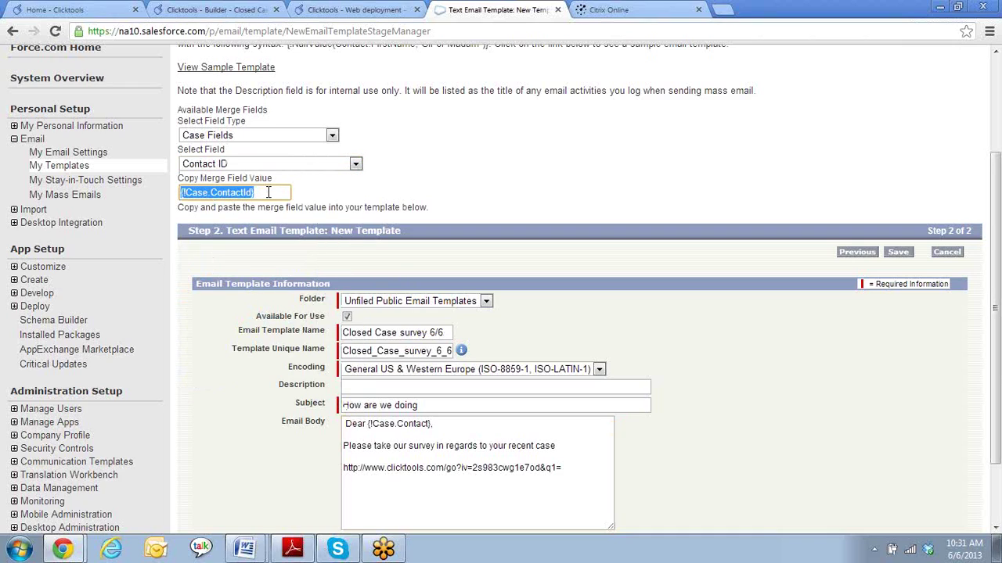
key("ctrl+c")
left_click(564, 472)
key("ctrl+v")
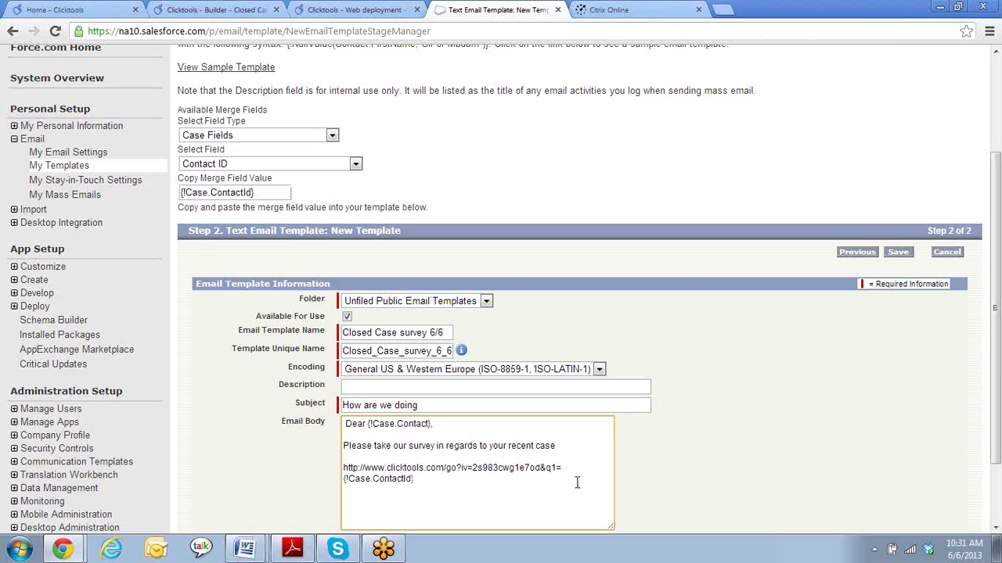
type("&q2=")
- Insert {!Case.AccountId} after q2= in the link and append &q3=
left_click(356, 167)
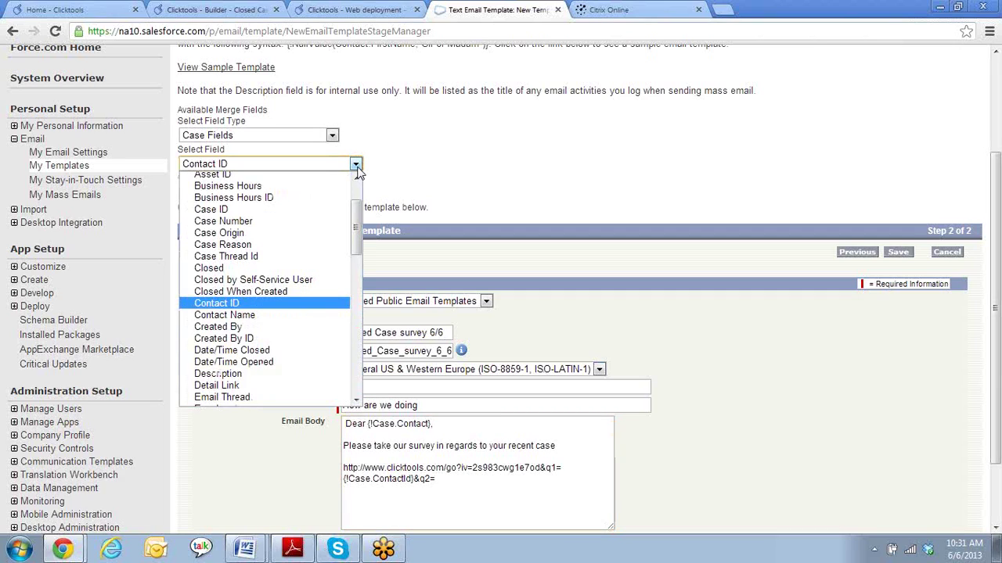
scroll(345, 207, "up", 2)
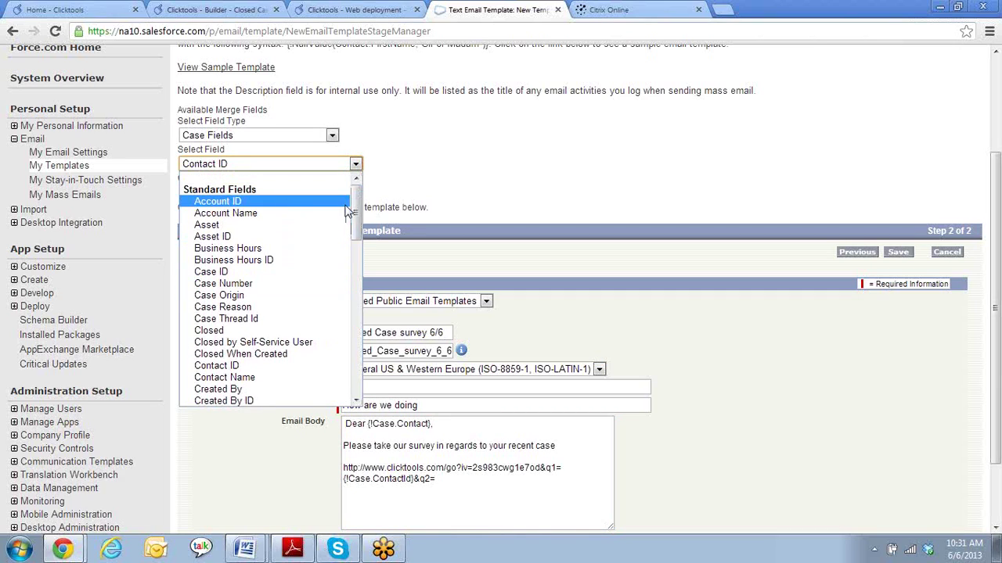
left_click(288, 203)
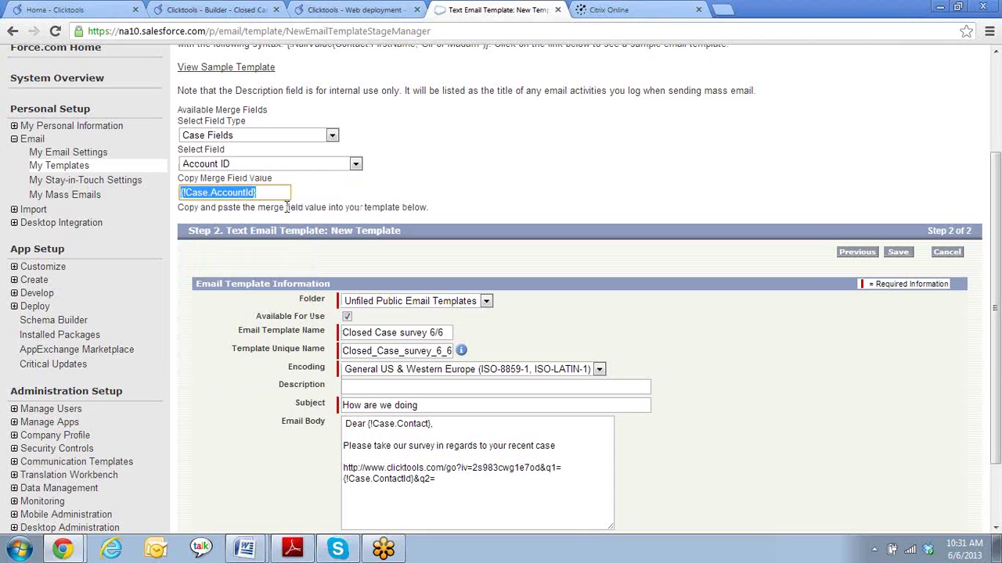
left_click(460, 483)
key("ctrl+v")
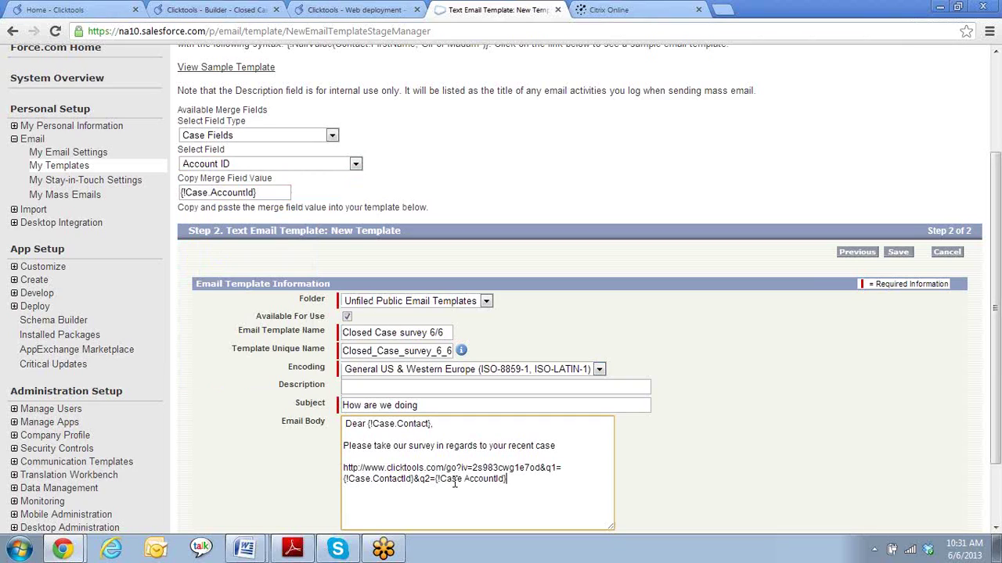
type("&q3=")
- Insert {!Case.Id} after q3= in the link and append &q4=
left_click(355, 164)
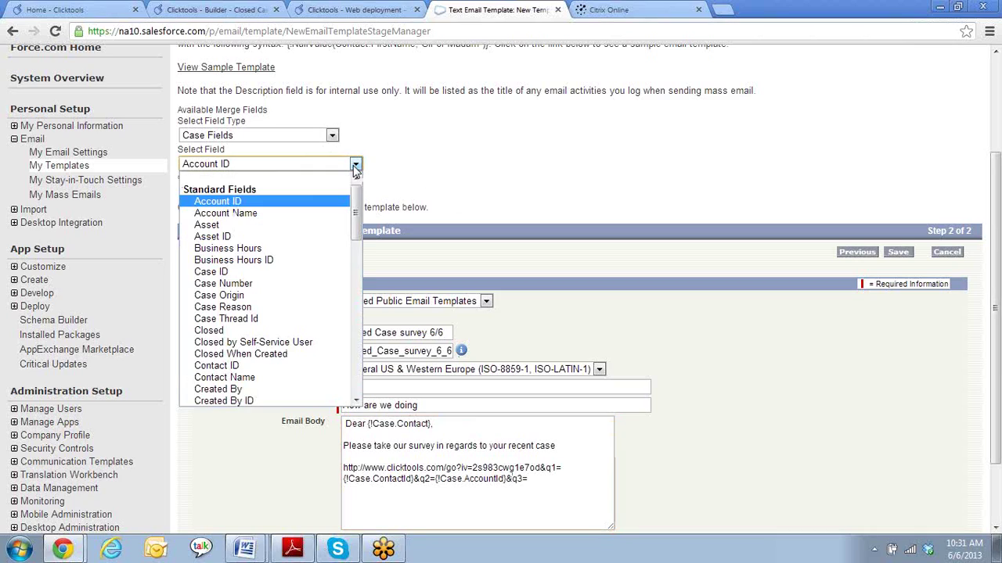
left_click(294, 271)
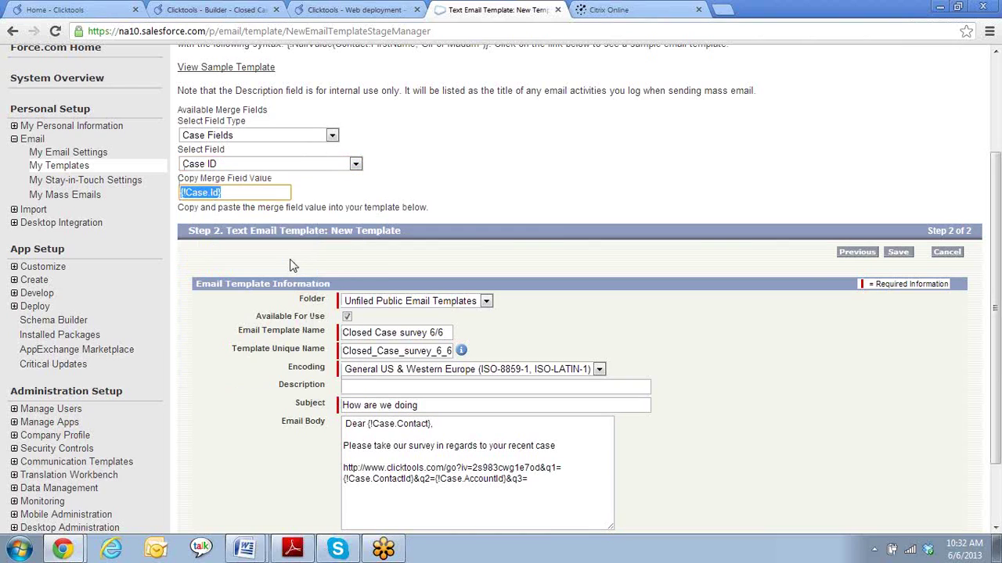
key("ctrl+c")
left_click(565, 493)
key("ctrl+v")
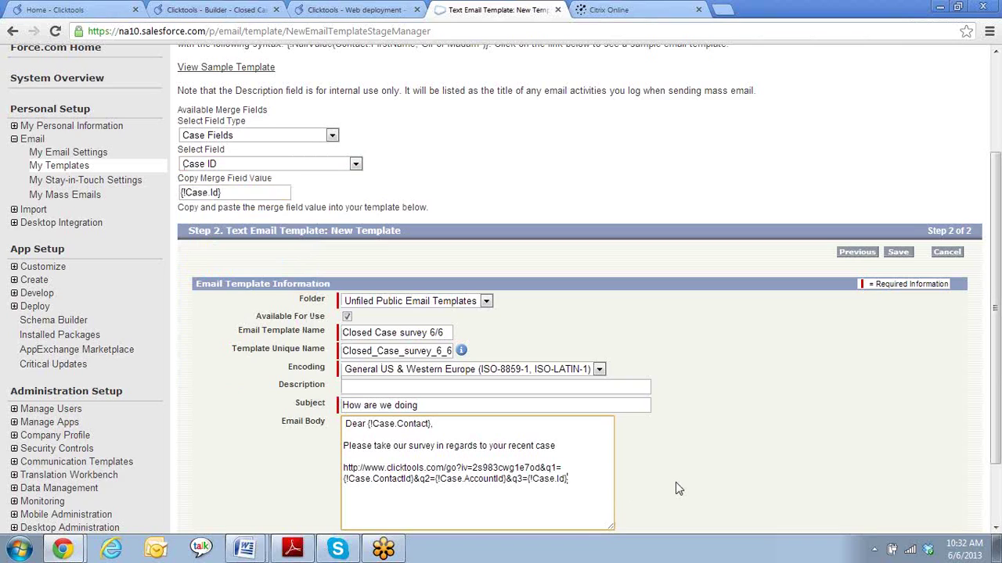
type("&q4=")
- Insert the case Subject merge field after q4= in the link
left_click(356, 164)
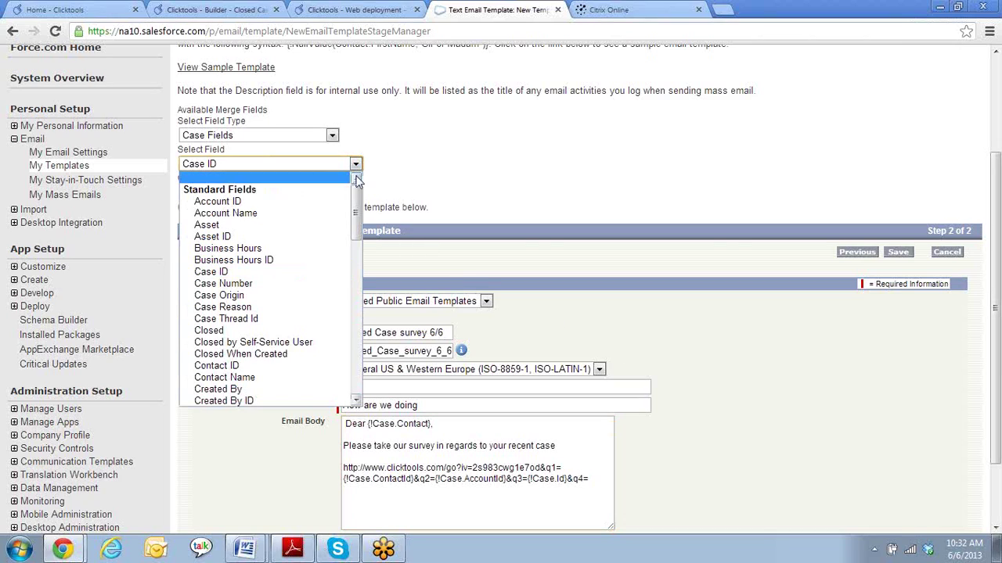
left_click_drag(356, 200, 362, 314)
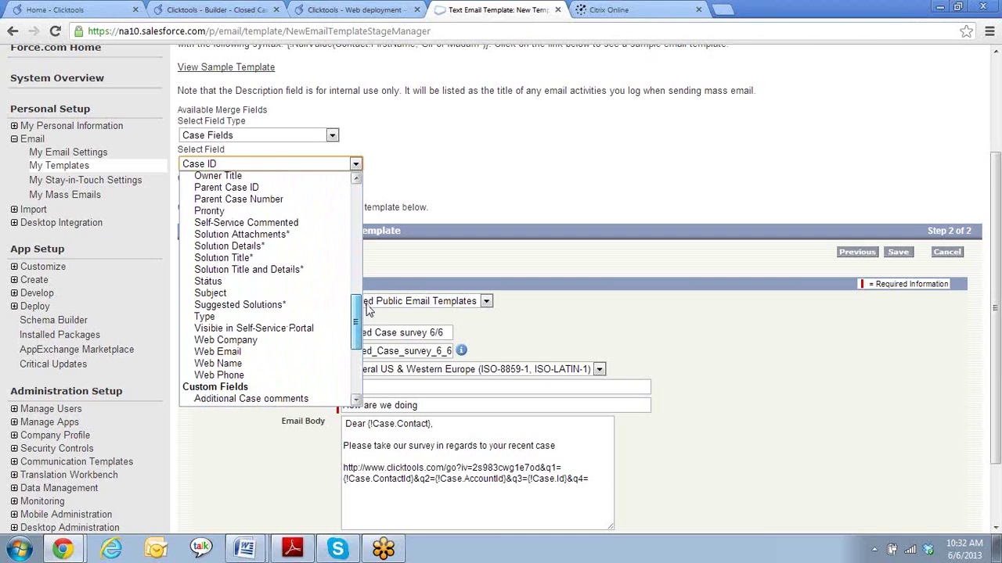
left_click(310, 293)
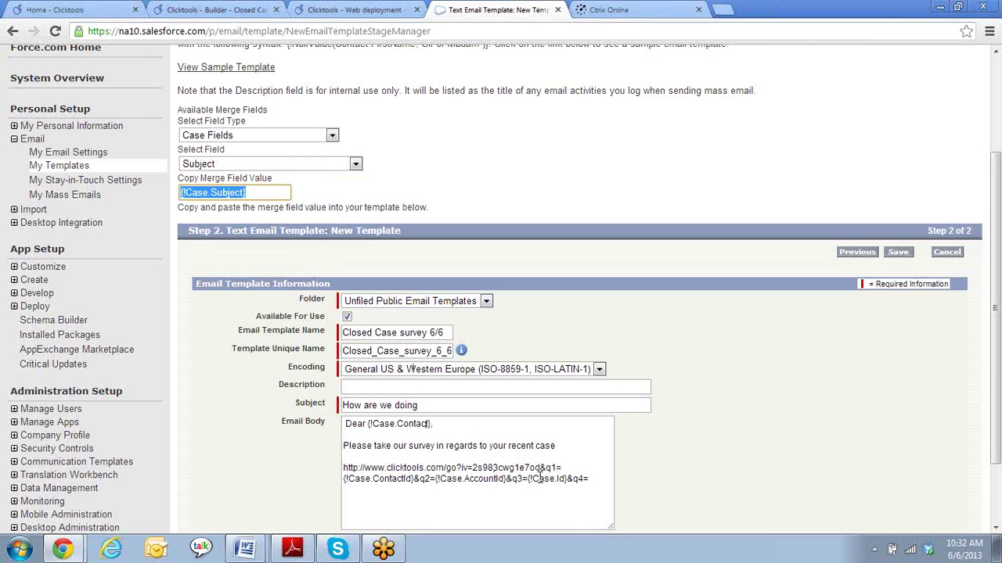
left_click(604, 478)
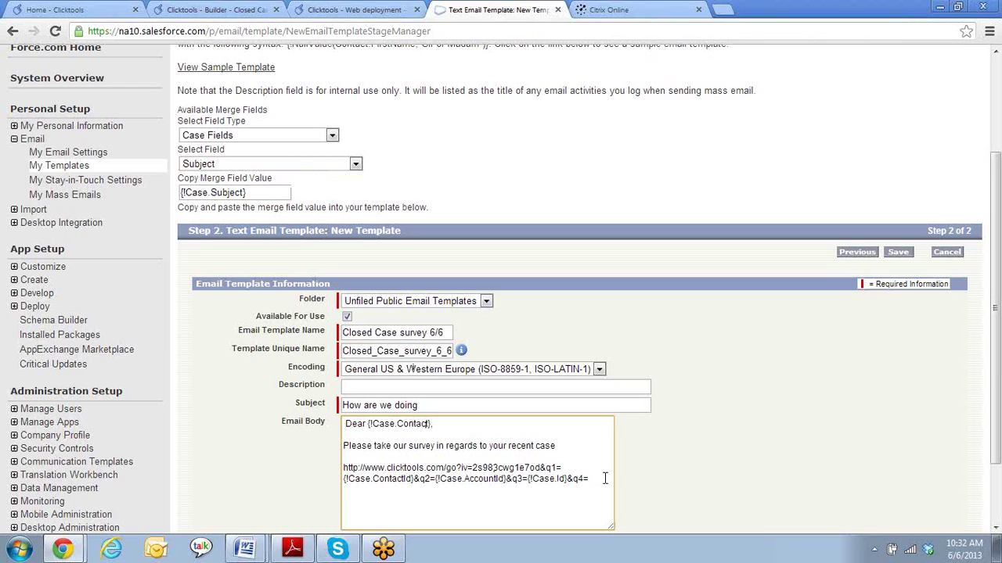
key("ctrl+v")
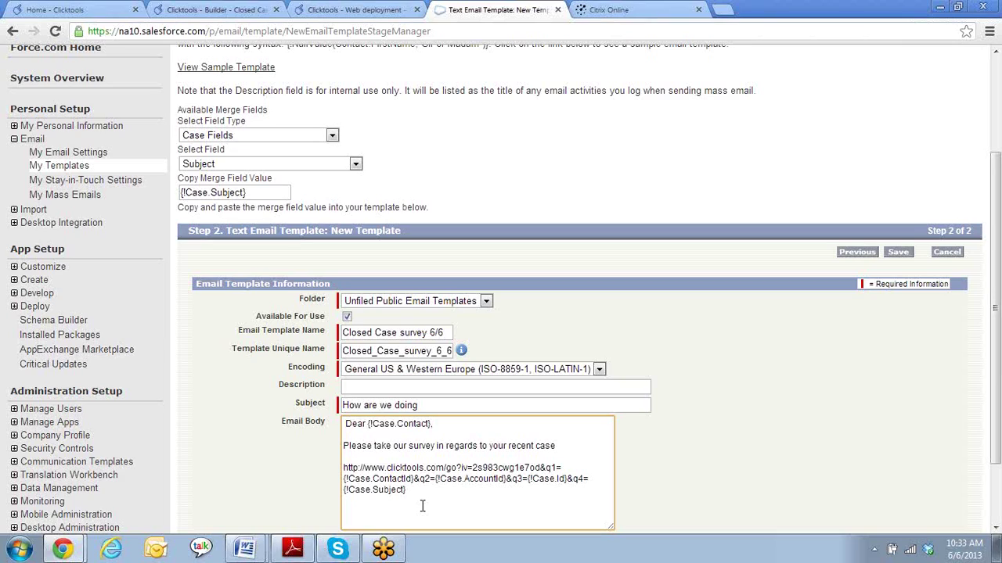
- Wrap the subject merge field as {!URLENCODE(Case.Subject)} at the end of the survey link
type("URLENCODE")
type("(")
left_click(470, 491)
key("Left")
type(")")
- Remove the stray space before 'Dear' and save the Closed Case survey 6/6 template
left_click(345, 425)
key("BackSpace")
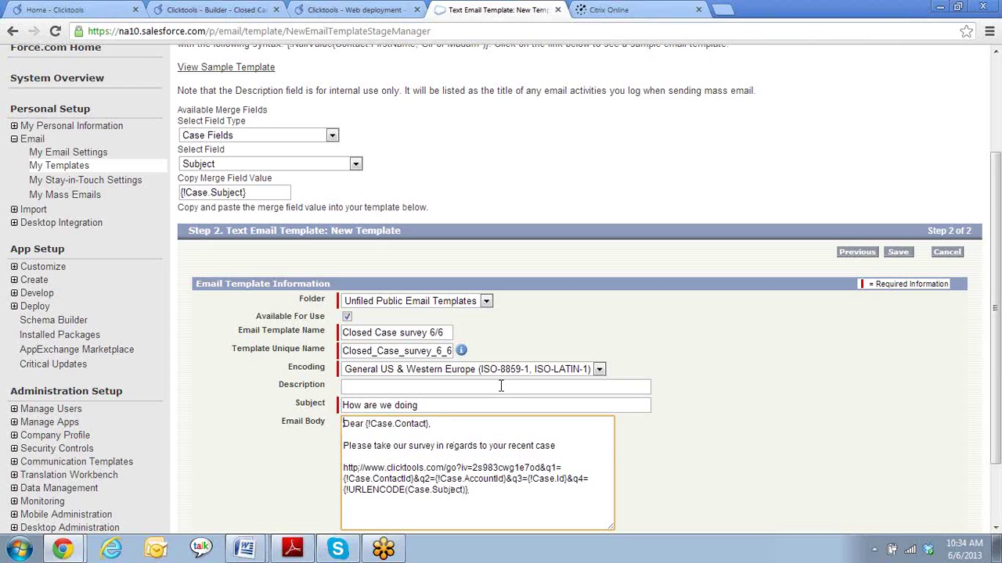
left_click(563, 468)
left_click(475, 498)
left_click(897, 255)
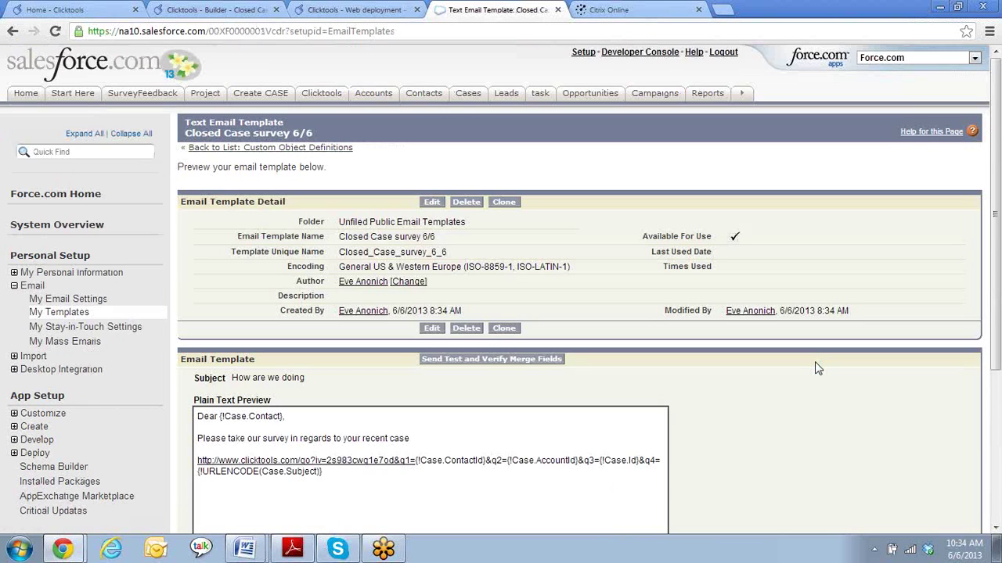
scroll(814, 363, "down", 1)
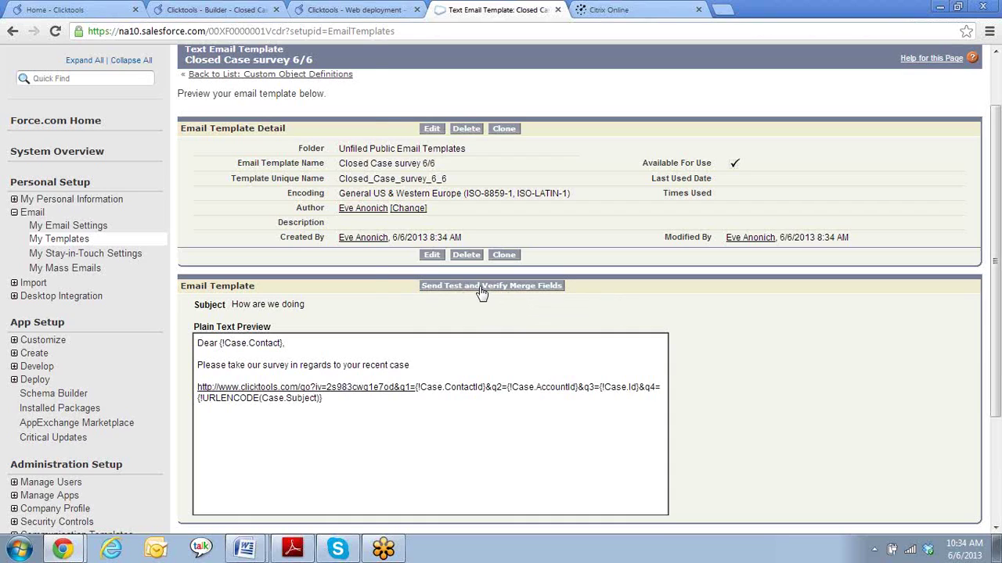
- Preview the template's merge fields against Case record 00001032, keeping Contact as recipient type
left_click(481, 290)
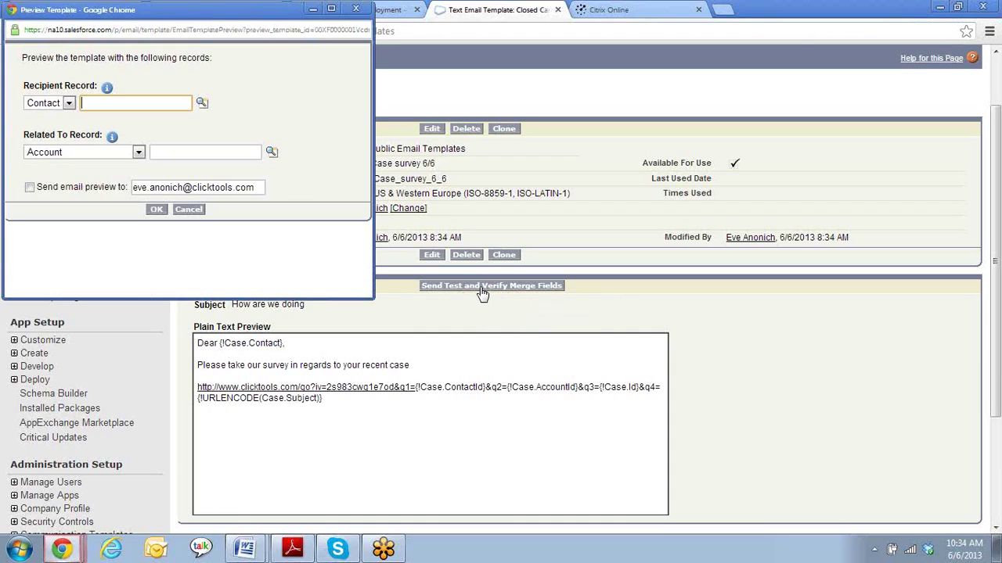
left_click(139, 152)
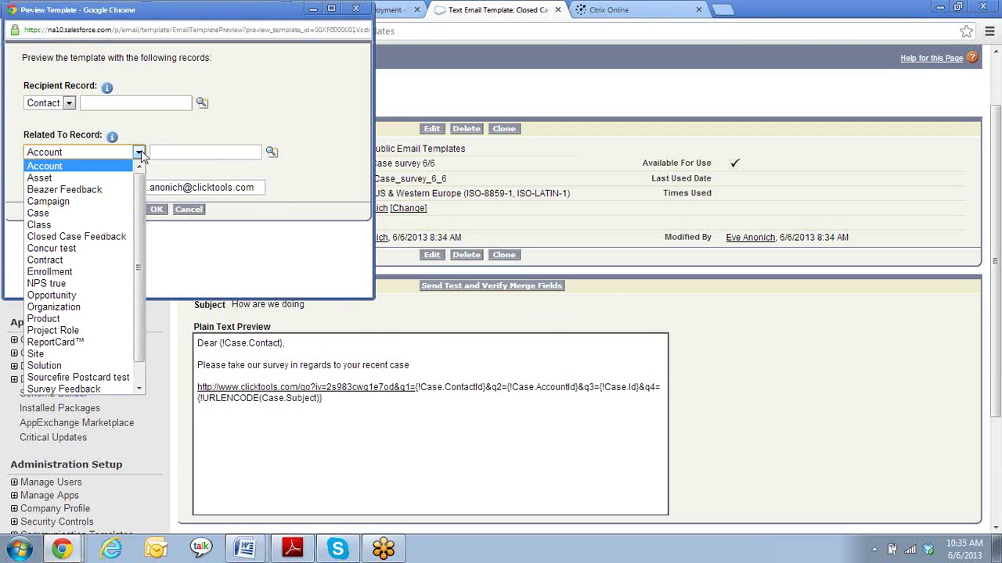
left_click(69, 102)
left_click(43, 115)
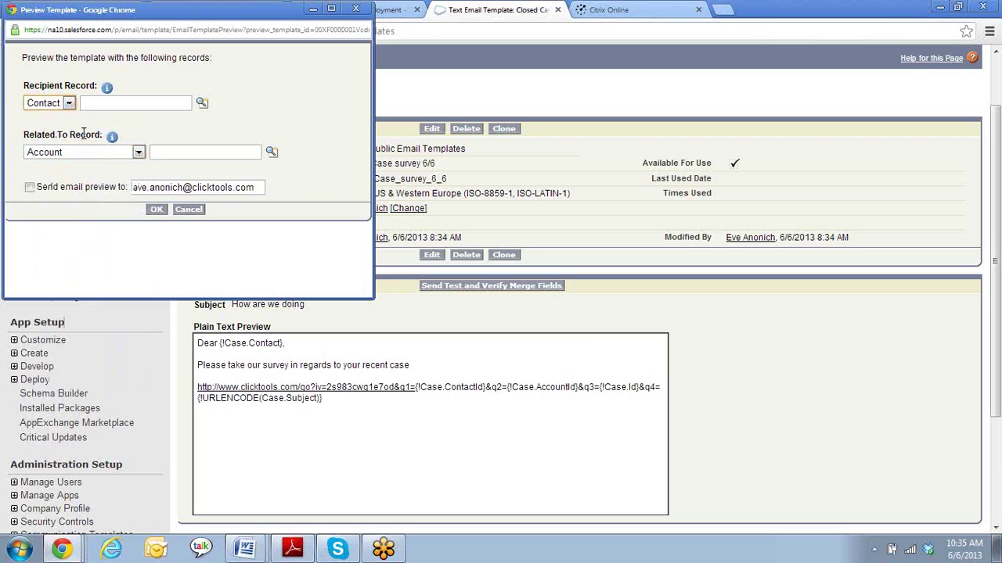
left_click(138, 153)
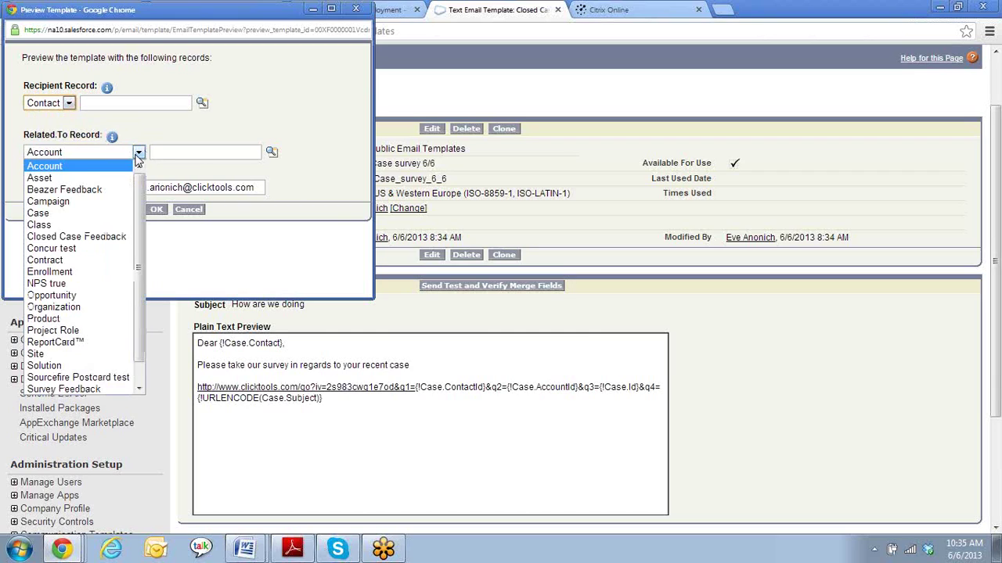
left_click(71, 213)
left_click(271, 152)
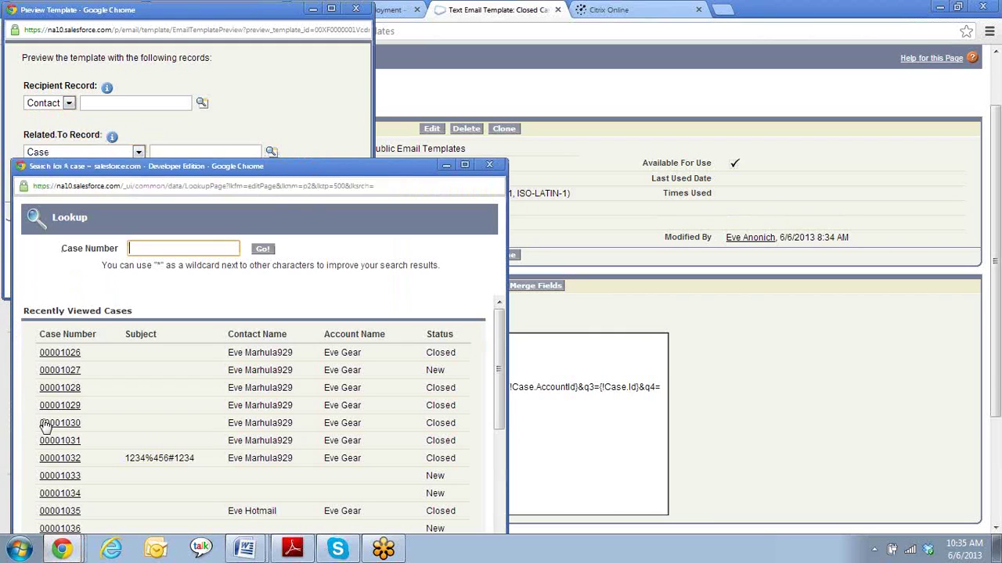
left_click(50, 459)
left_click(157, 209)
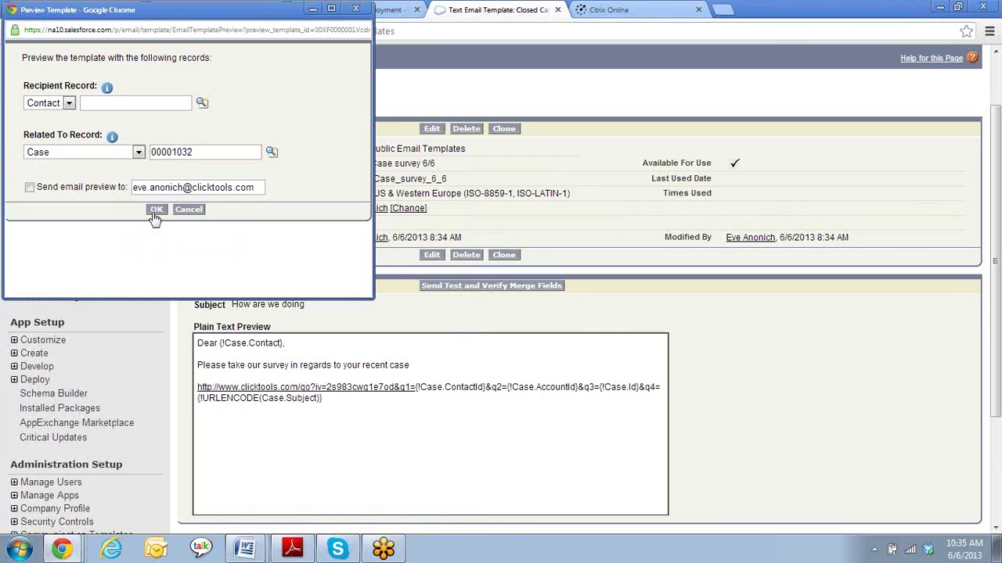
scroll(778, 436, "down", 2)
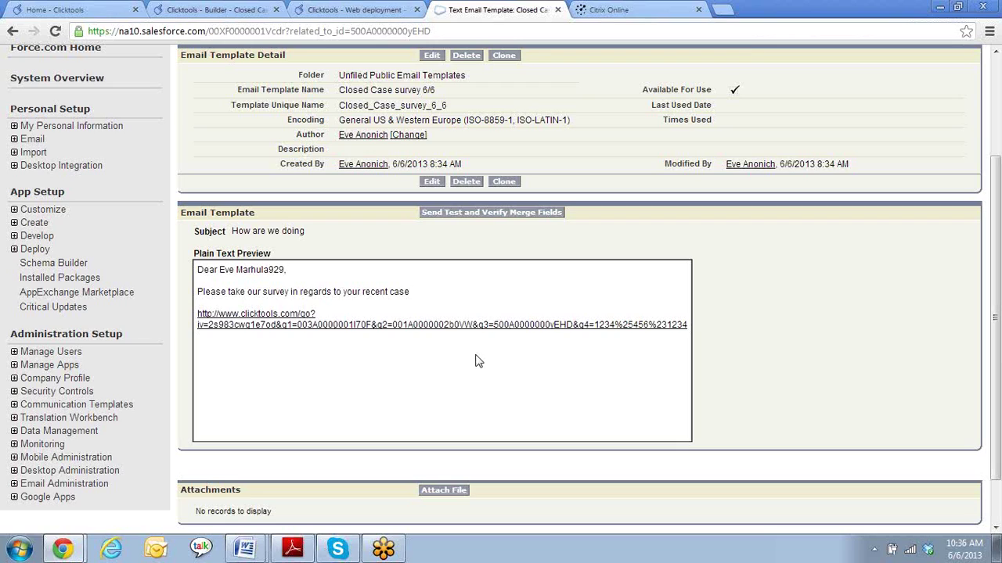
scroll(779, 345, "up", 2)
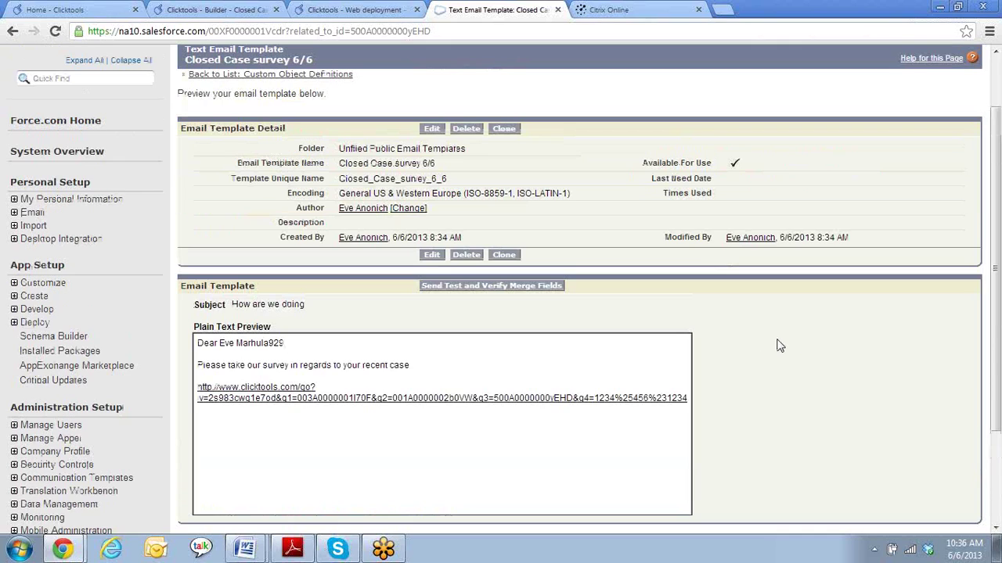
scroll(779, 345, "up", 2)
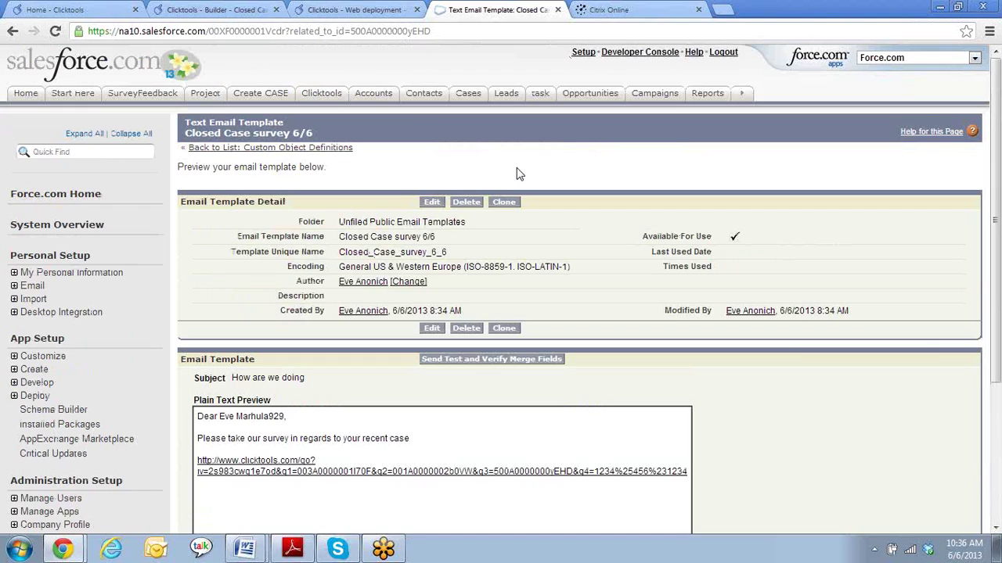
scroll(458, 494, "down", 1)
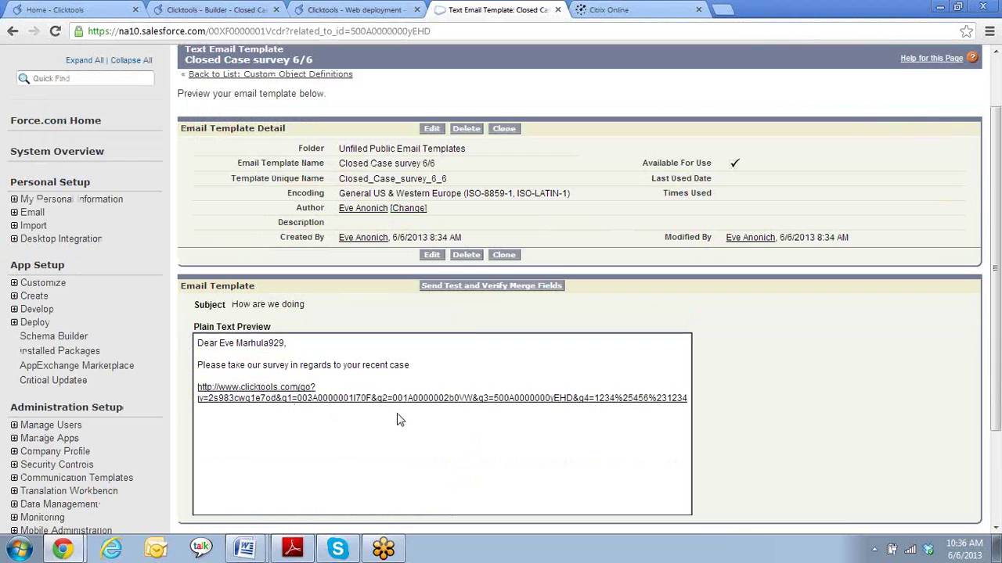
scroll(396, 420, "up", 1)
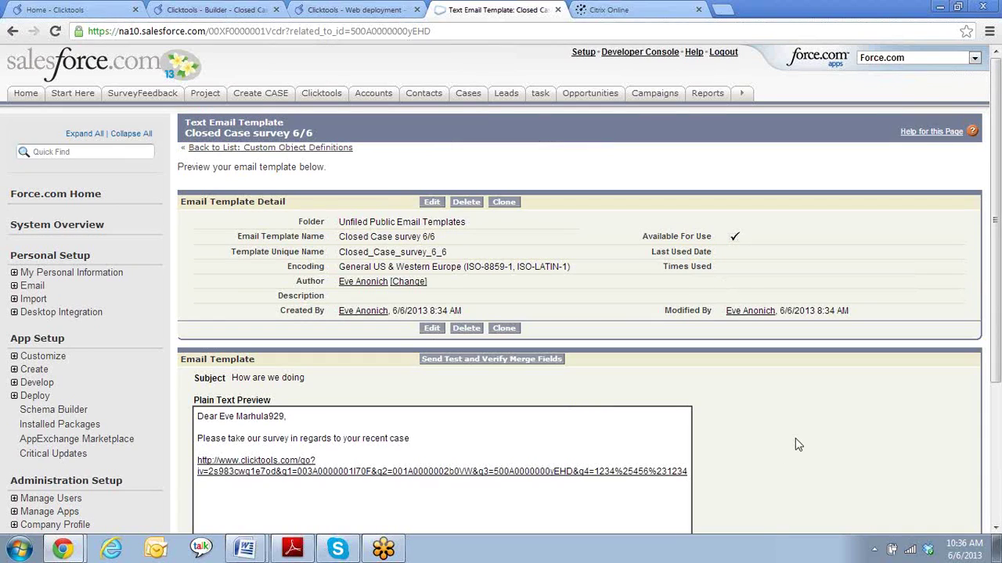
- From Setup's Workflow Rules, begin a new workflow rule on the Case object
left_click(584, 53)
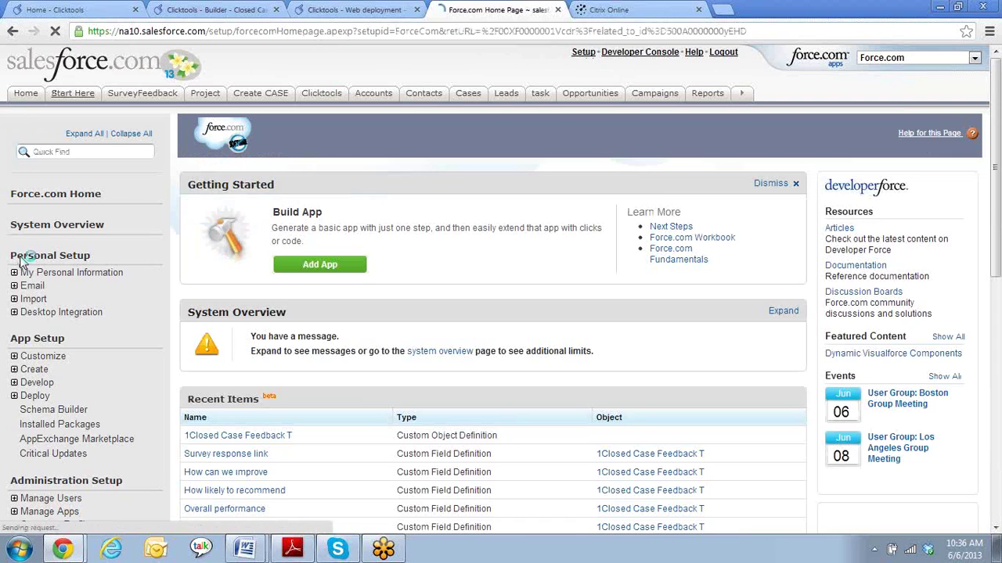
left_click(14, 371)
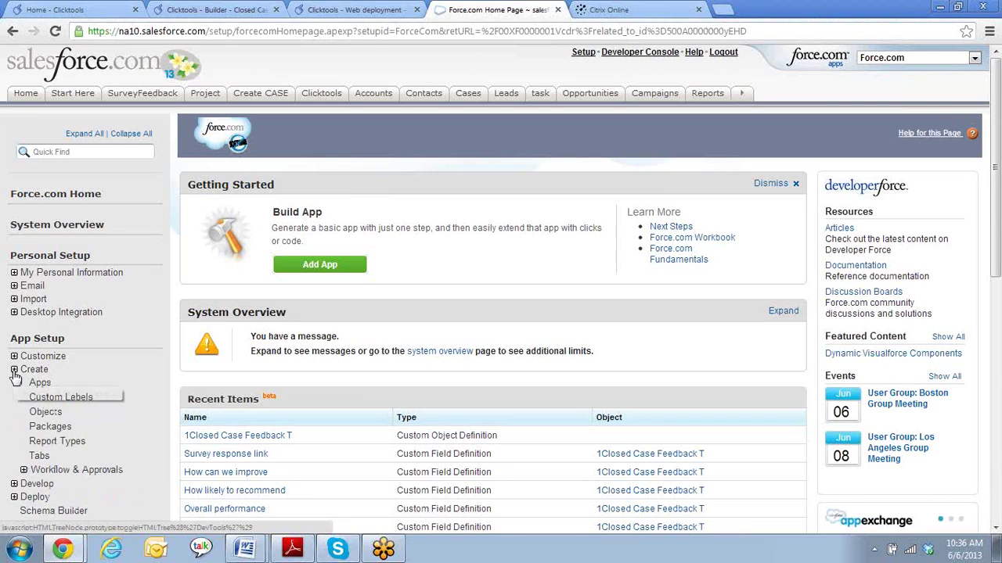
left_click(67, 471)
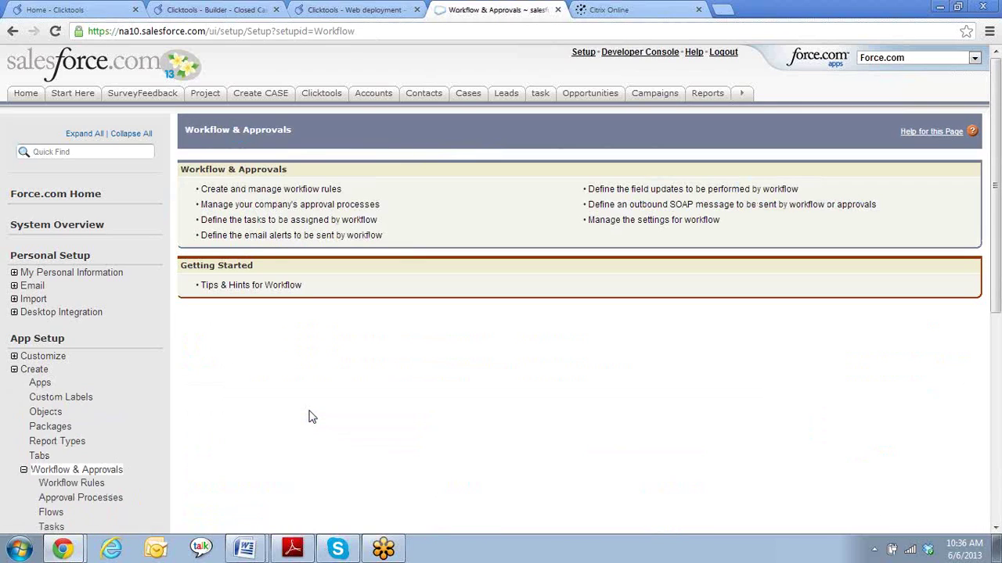
left_click(305, 190)
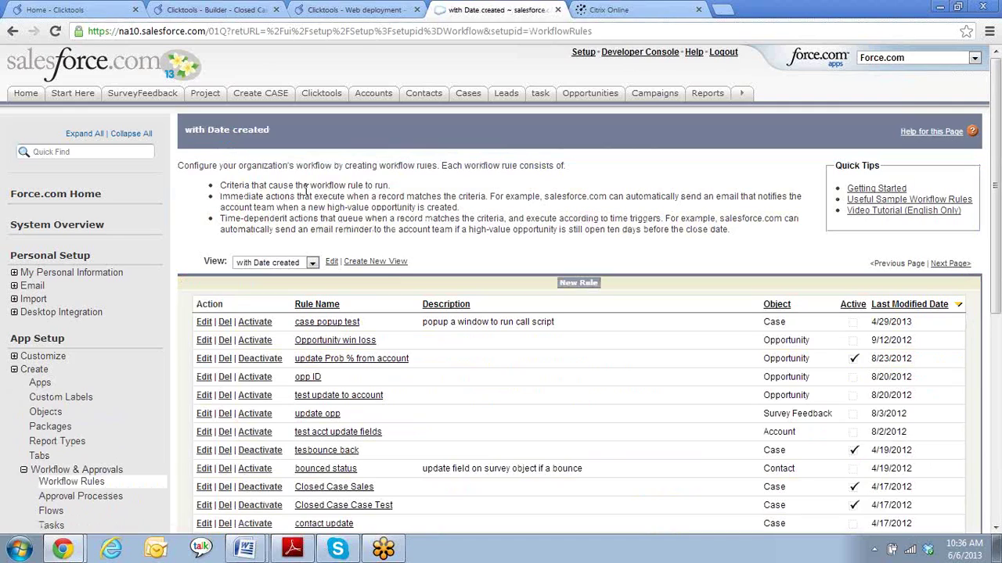
left_click(578, 285)
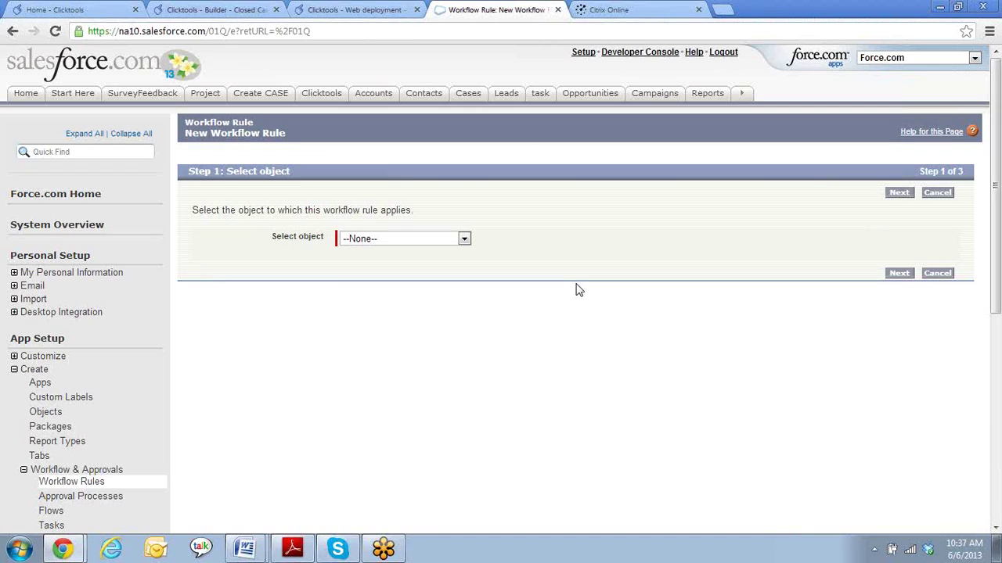
left_click(463, 241)
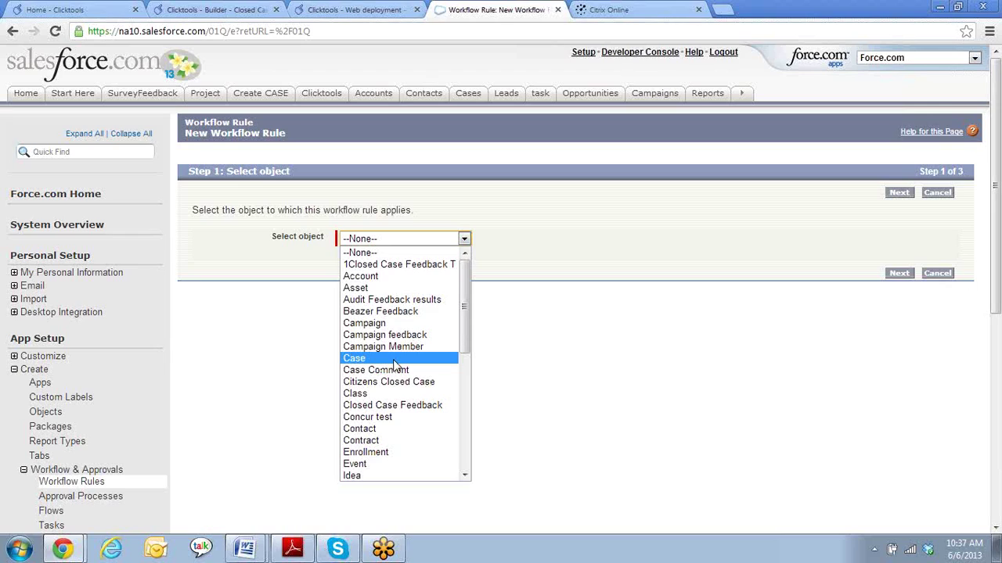
left_click(394, 360)
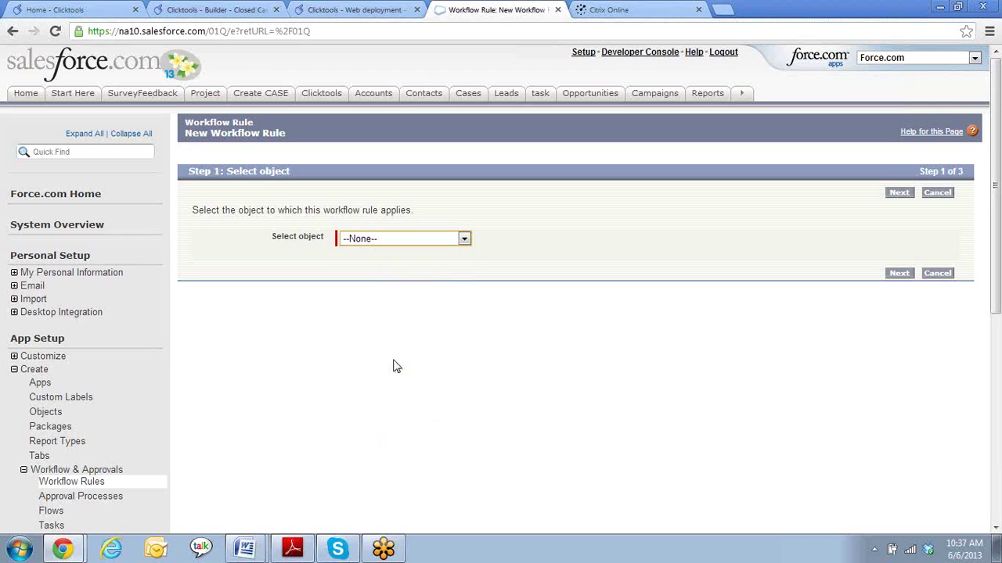
left_click(899, 274)
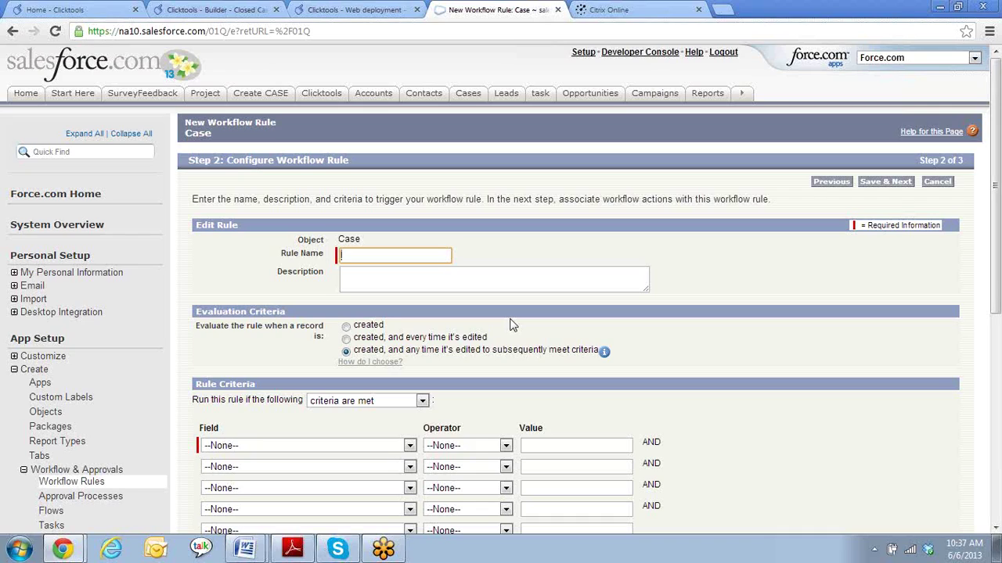
- Enter 'Closed case 6/6' as the rule name and move down to the rule criteria
type("Closed case 6/6")
key("Tab")
scroll(798, 350, "down", 2)
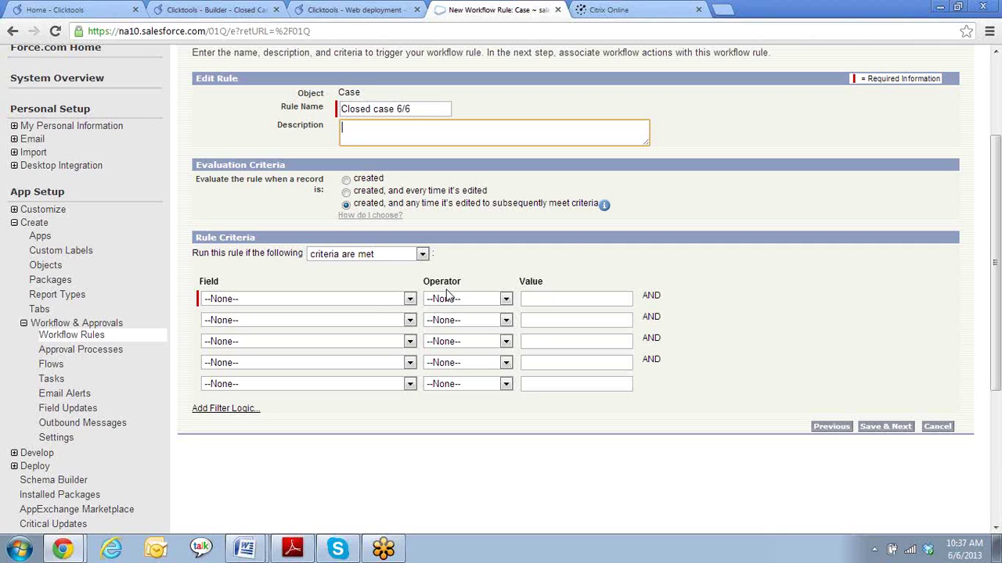
left_click(409, 299)
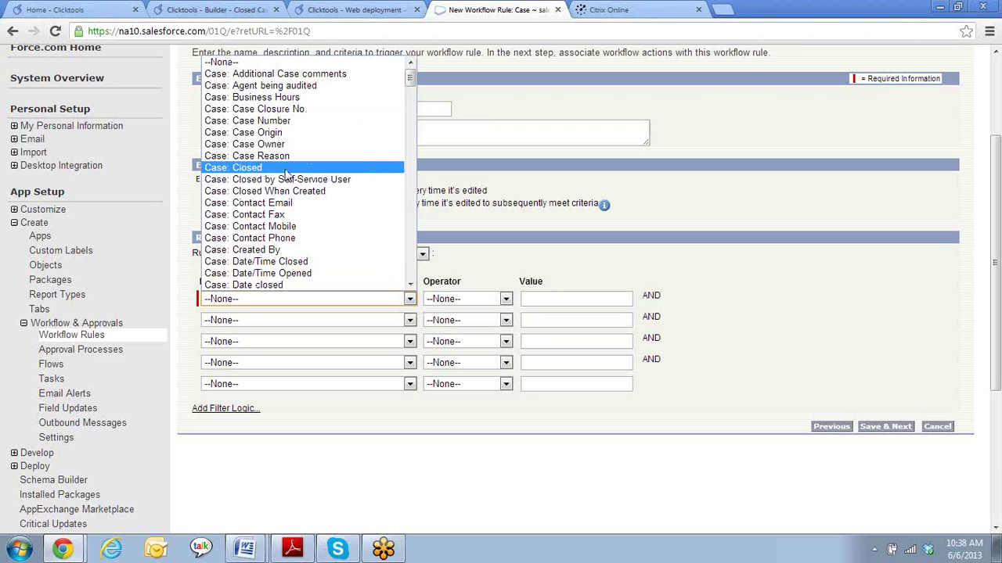
- Set the first criterion to Case: Closed equals True
left_click(287, 168)
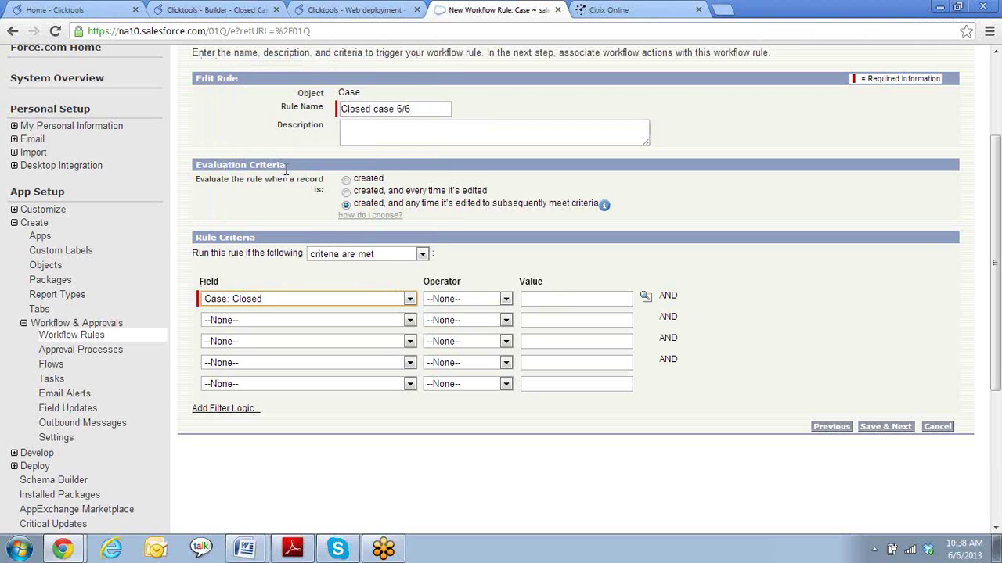
left_click(506, 299)
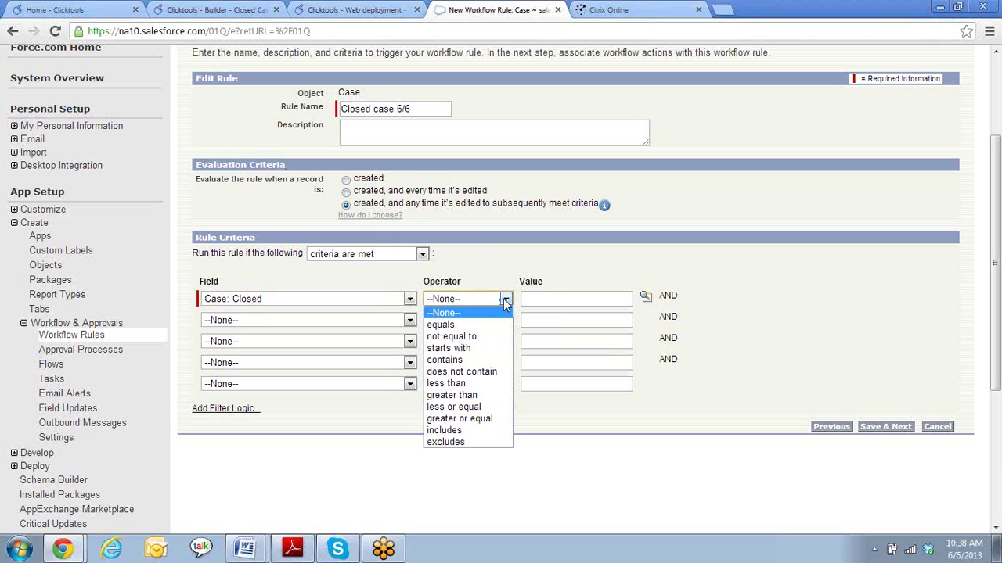
left_click(450, 324)
left_click(645, 298)
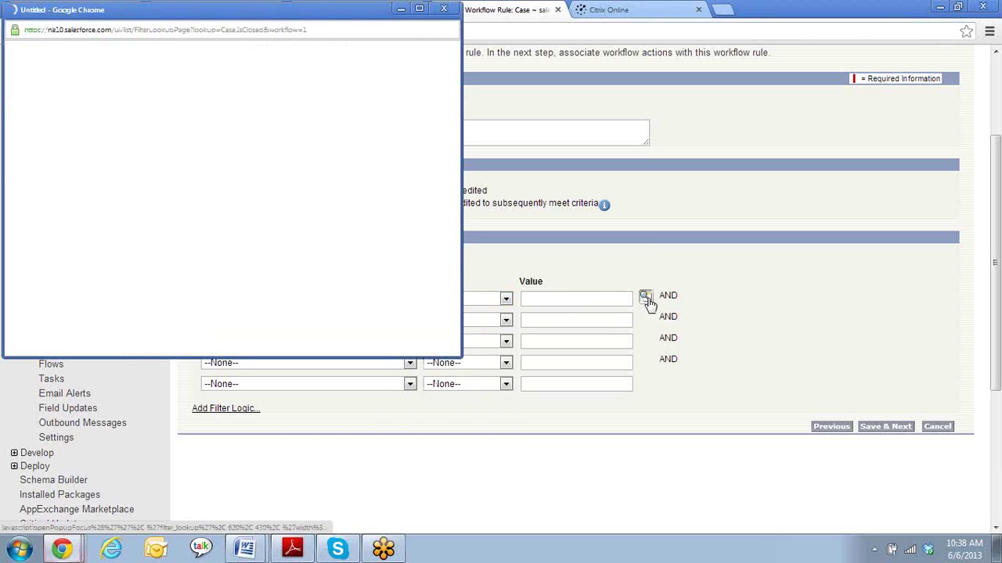
left_click(38, 143)
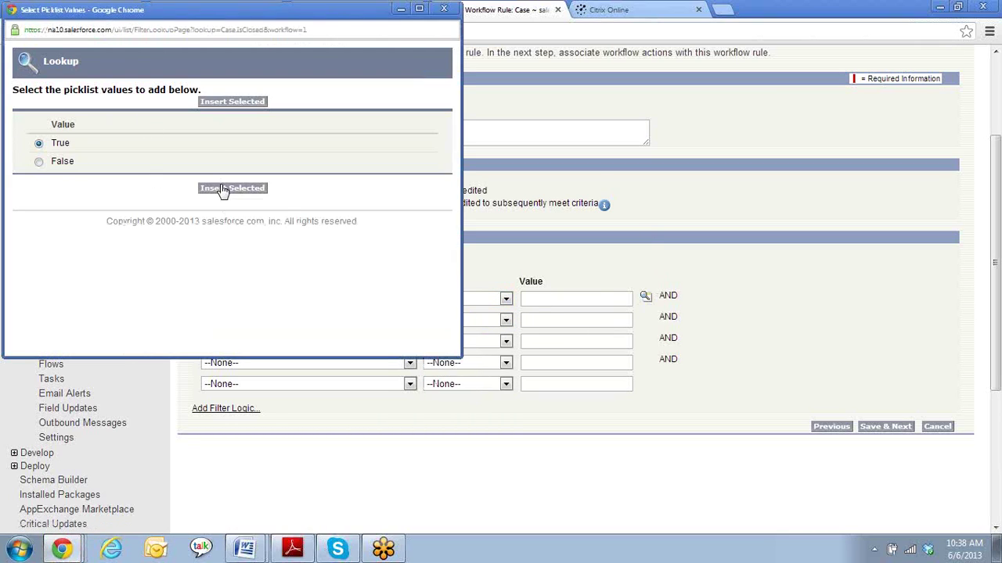
left_click(223, 189)
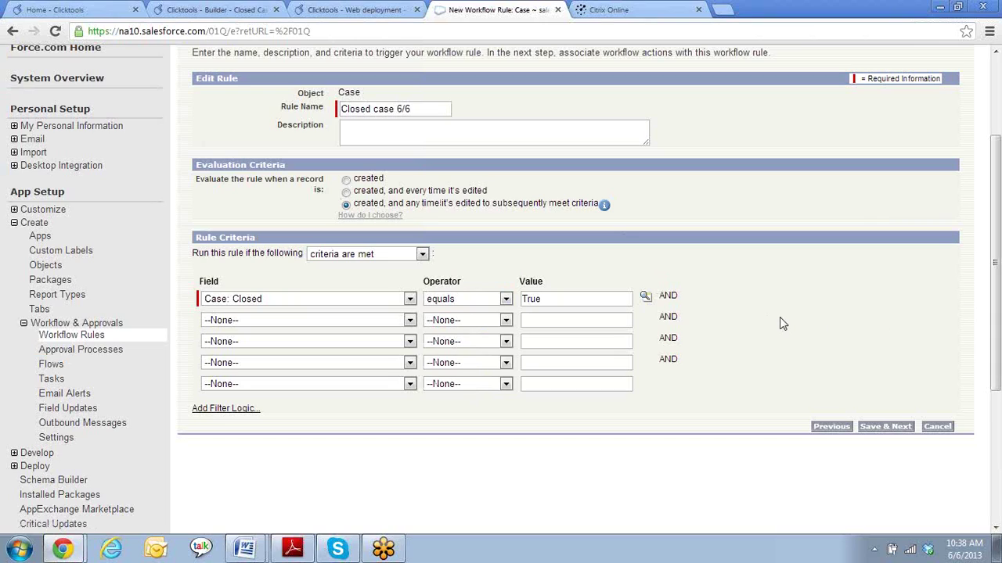
- Add a second criterion: Product equals GC1040
left_click(409, 322)
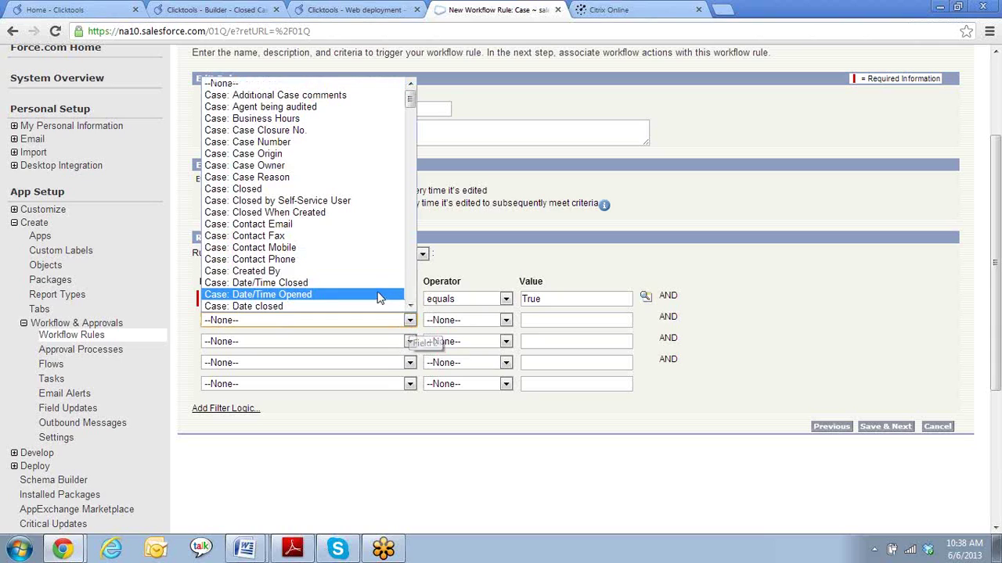
scroll(354, 267, "down", 2)
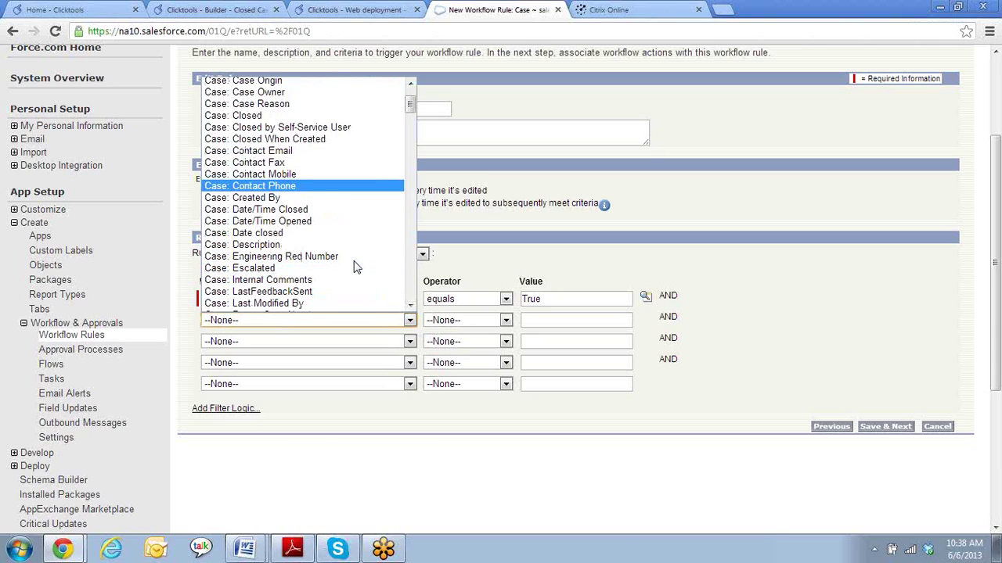
scroll(354, 268, "up", 2)
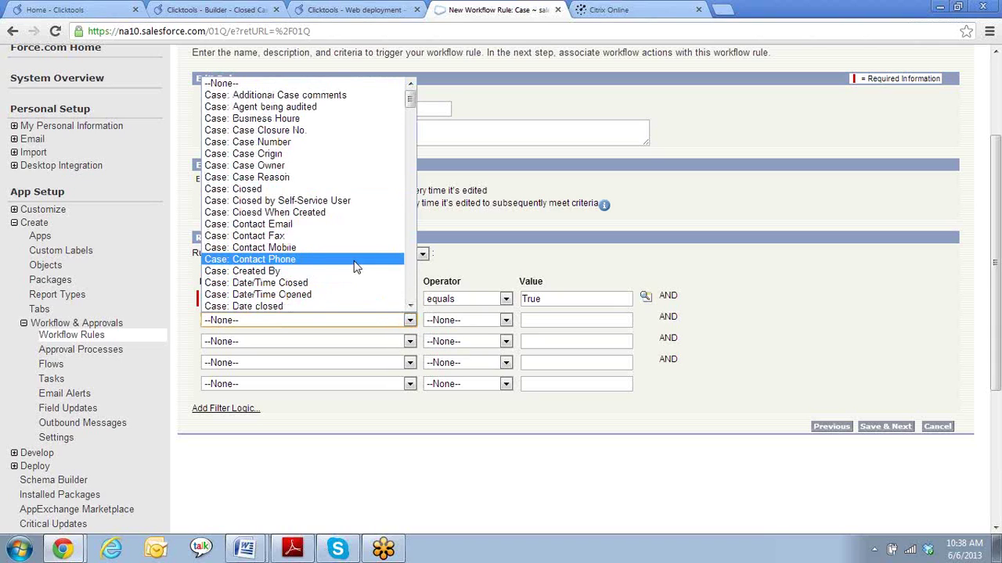
scroll(354, 268, "down", 4)
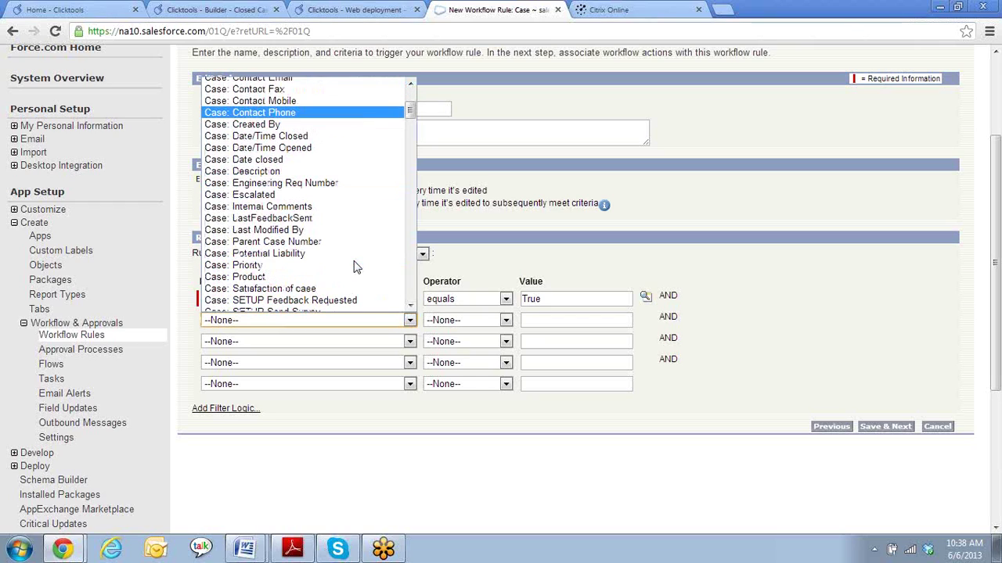
left_click(307, 277)
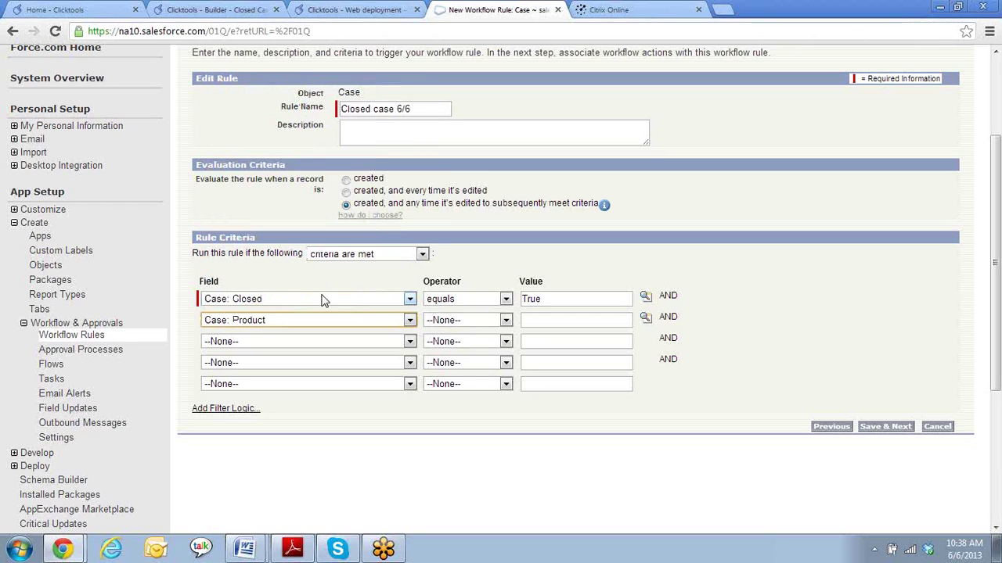
left_click(501, 321)
left_click(474, 346)
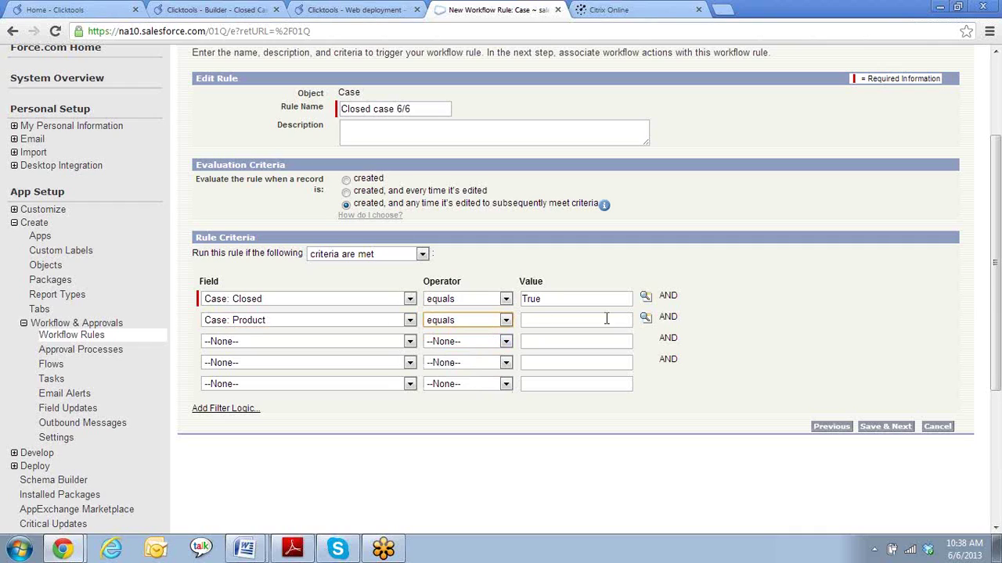
left_click(644, 320)
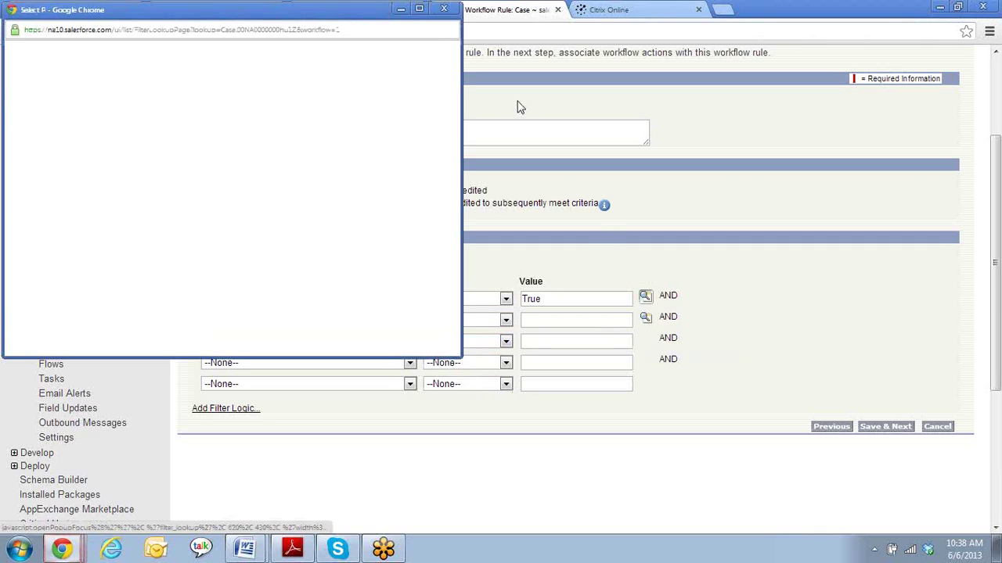
left_click(39, 154)
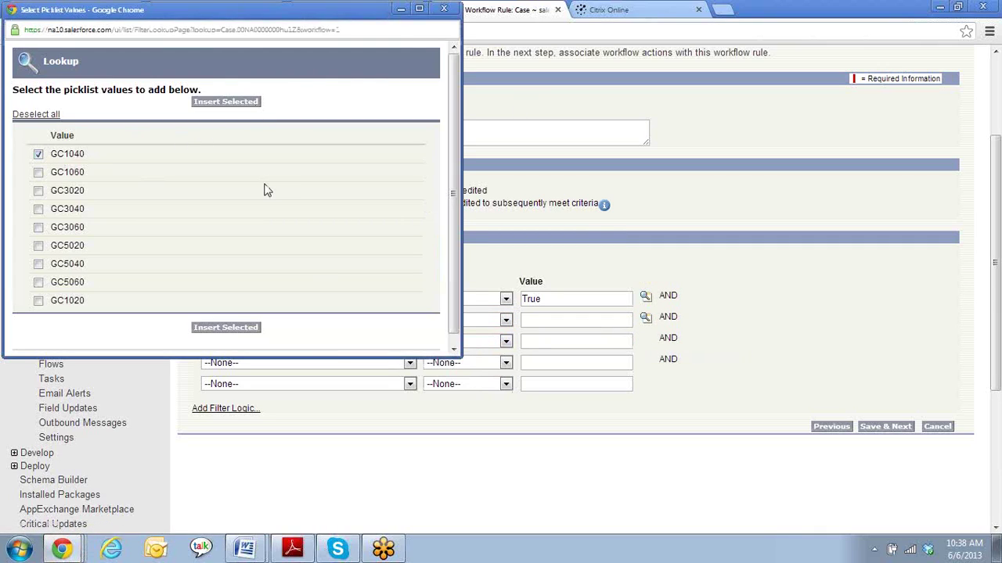
left_click(225, 328)
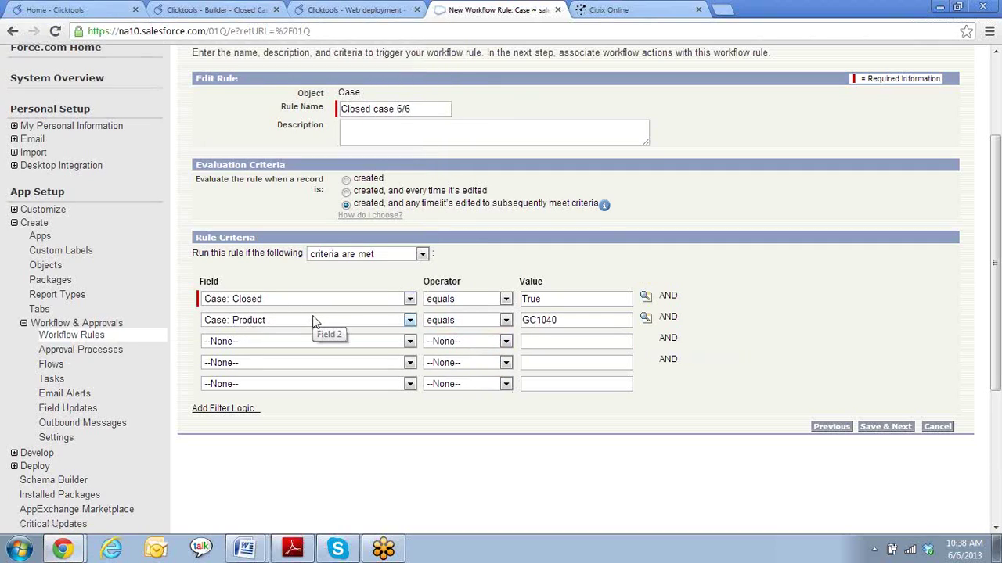
- Add a third criterion: Email Opt Out not equal to True
left_click(411, 344)
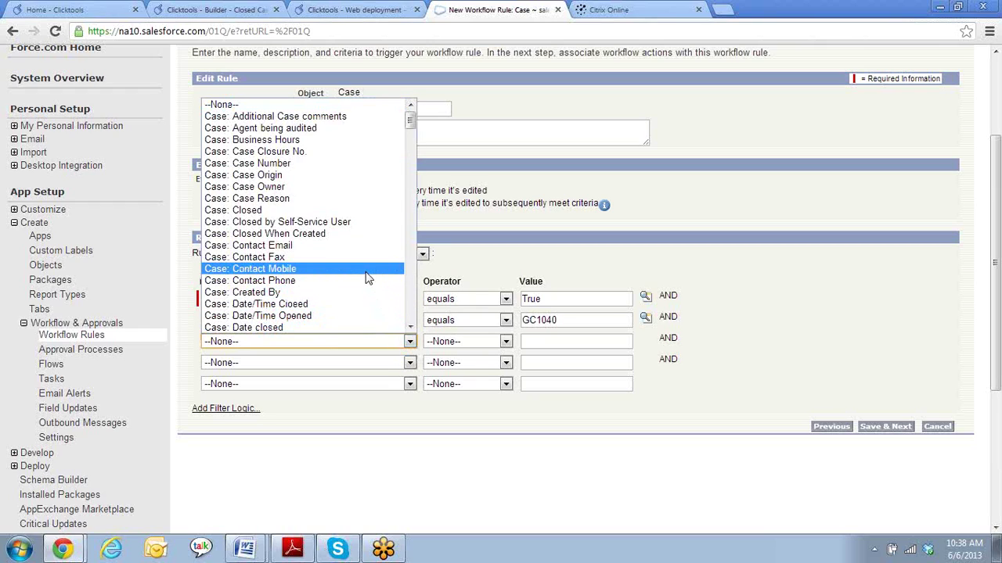
scroll(367, 278, "down", 2)
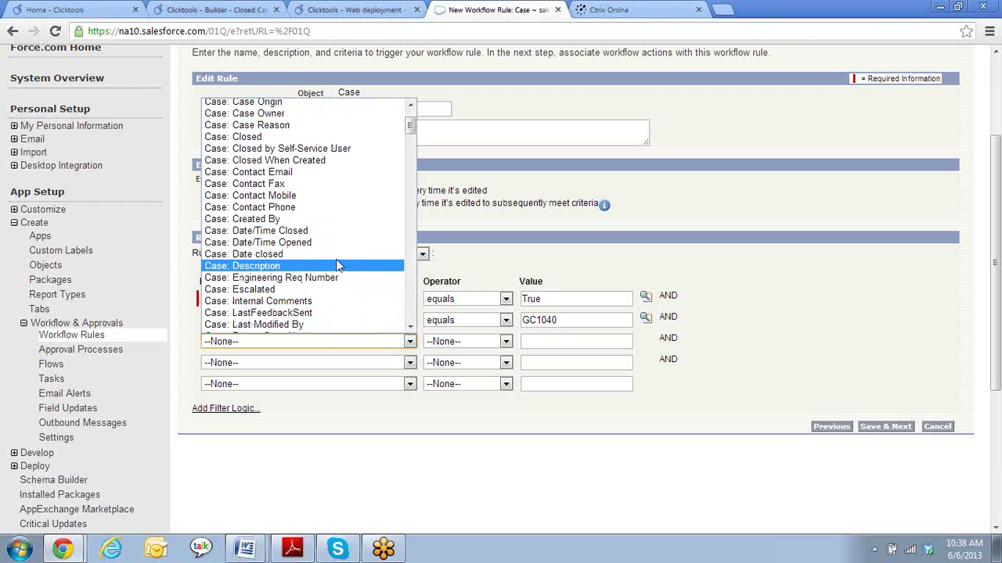
scroll(335, 260, "down", 6)
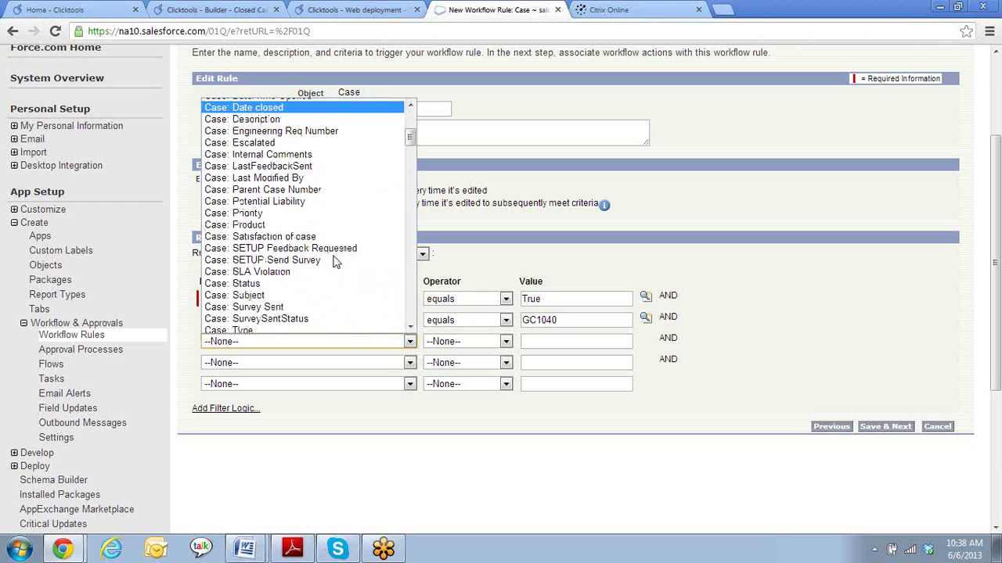
scroll(335, 261, "down", 2)
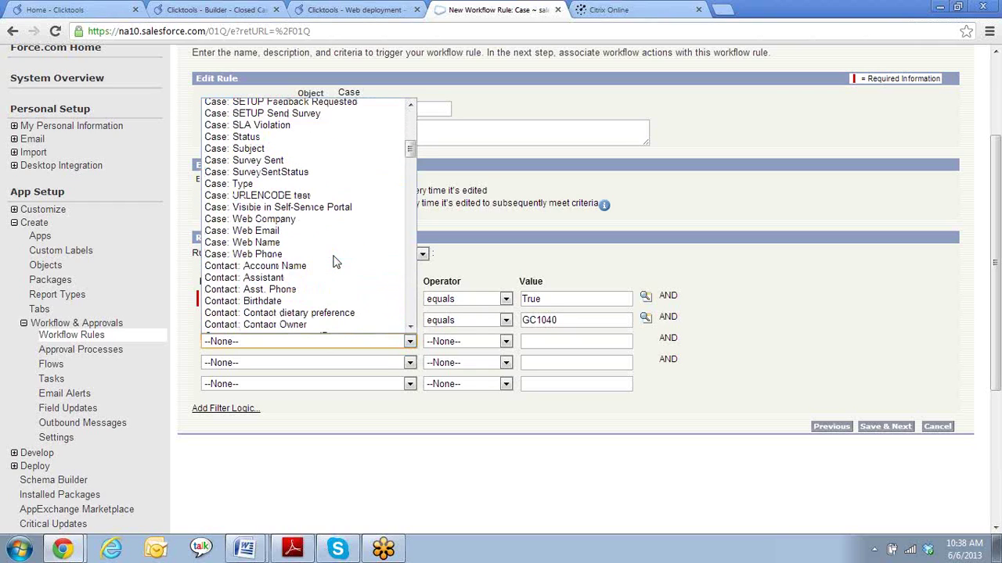
scroll(337, 260, "down", 2)
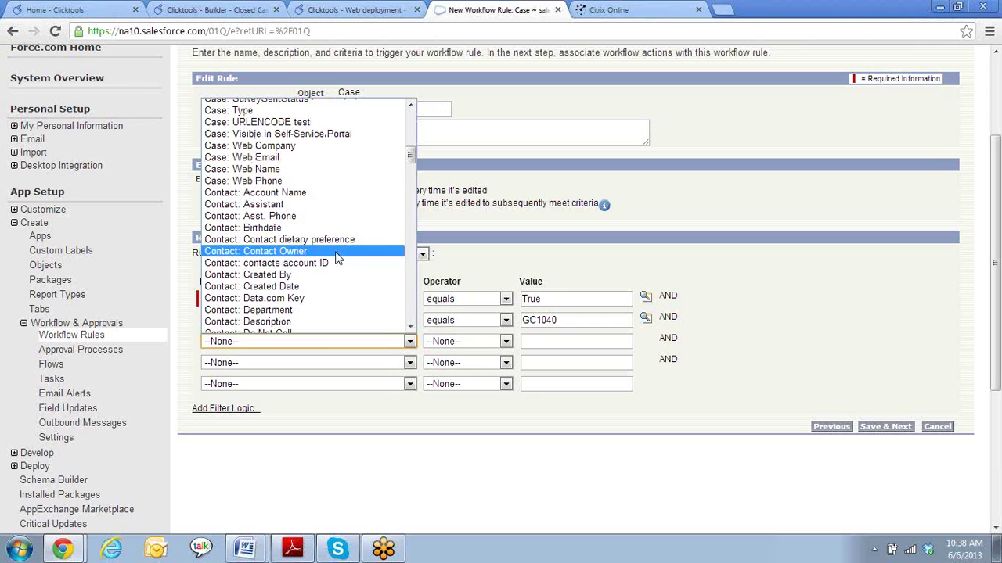
scroll(337, 259, "down", 2)
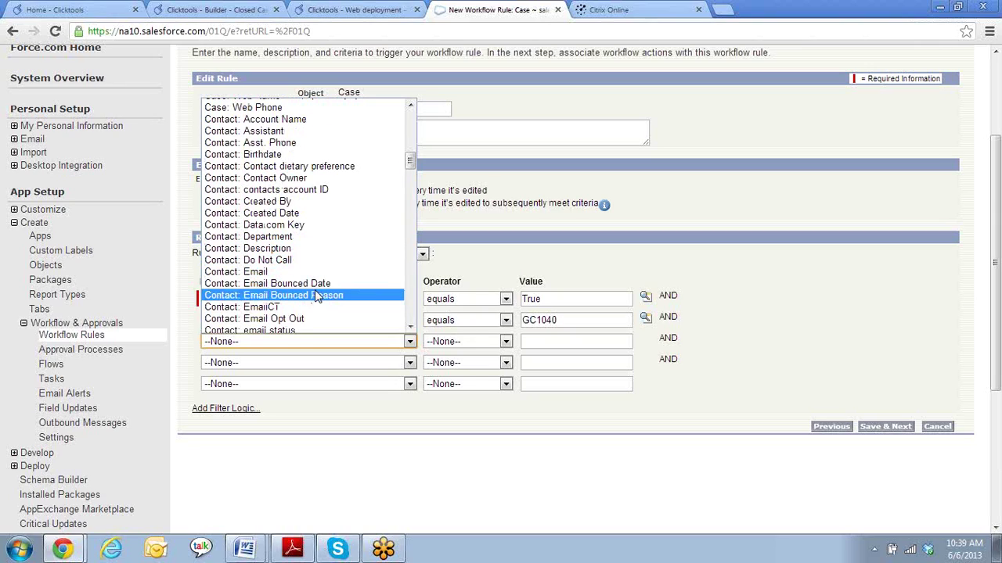
left_click(310, 319)
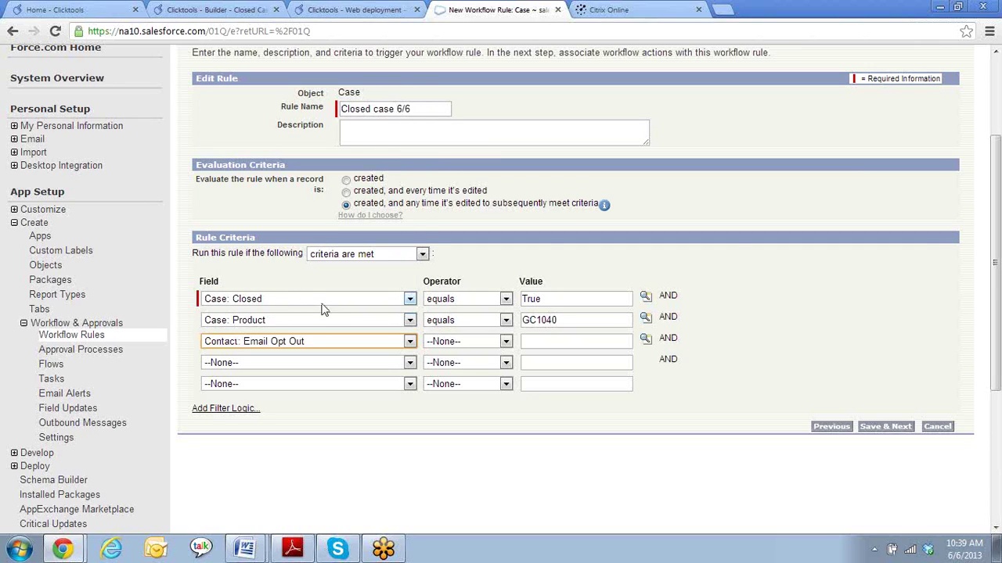
left_click(505, 342)
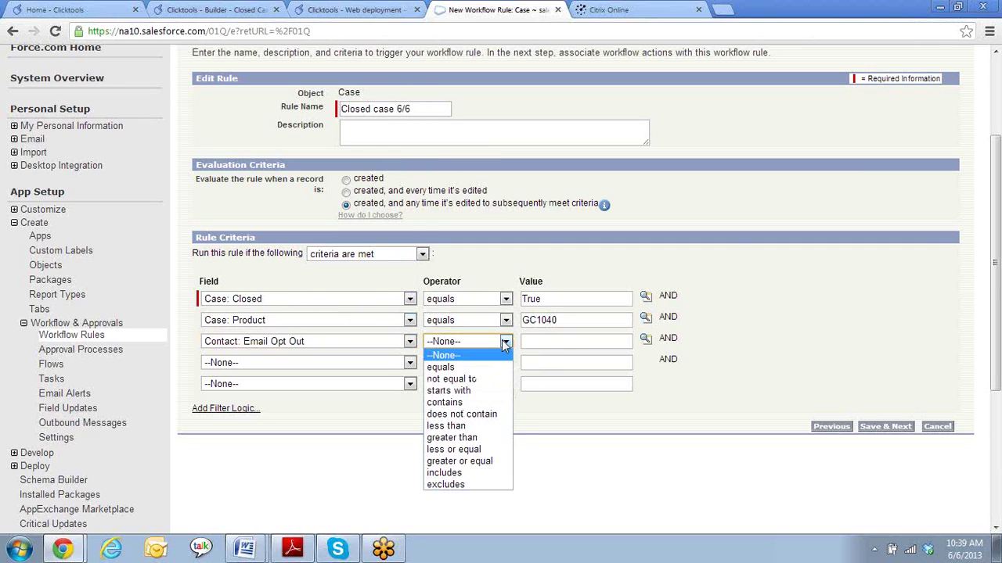
left_click(468, 379)
left_click(646, 341)
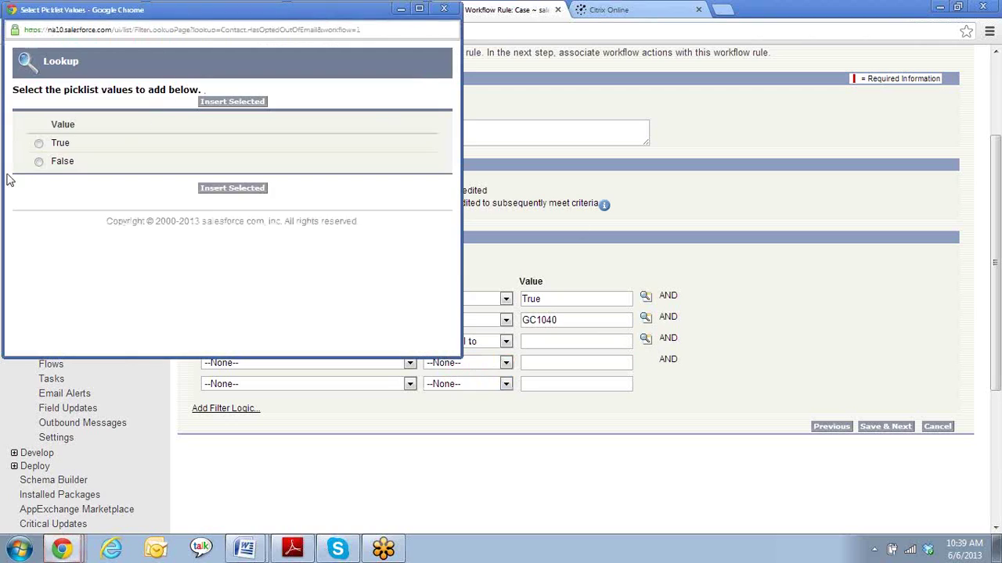
left_click(38, 144)
left_click(244, 192)
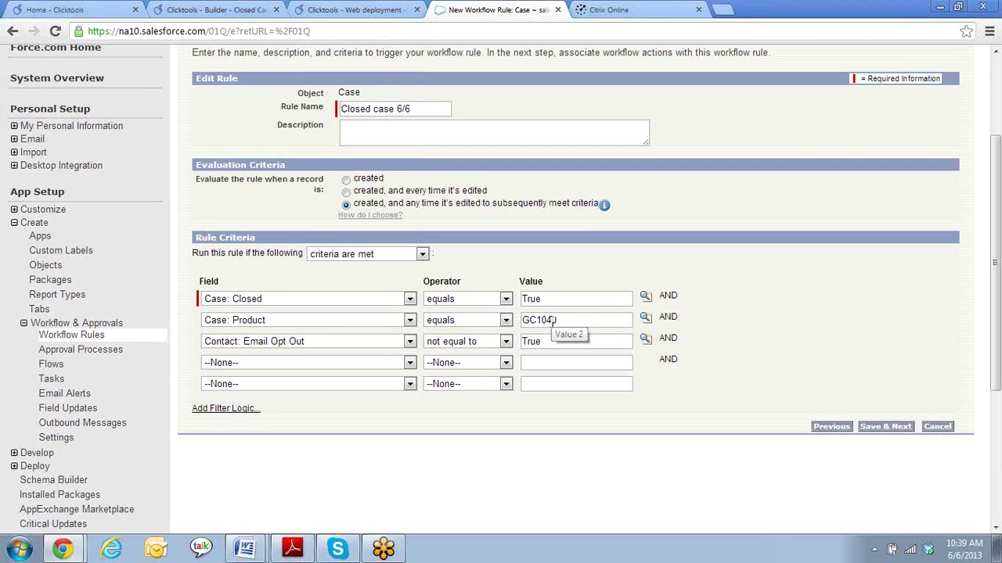
- Add a fourth criterion: Last survey response date not equal to LAST 30 DAYS
left_click(409, 363)
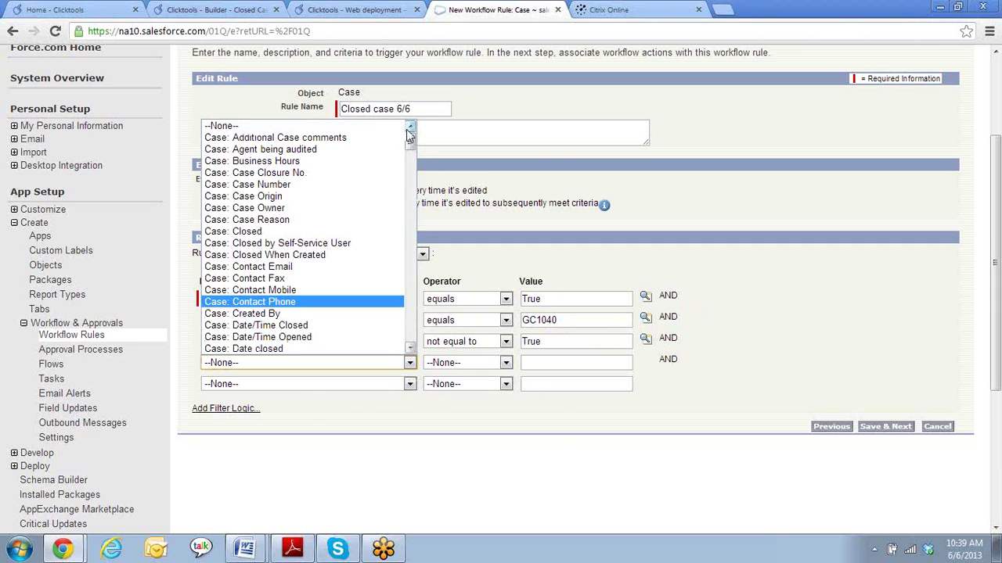
left_click_drag(408, 138, 414, 184)
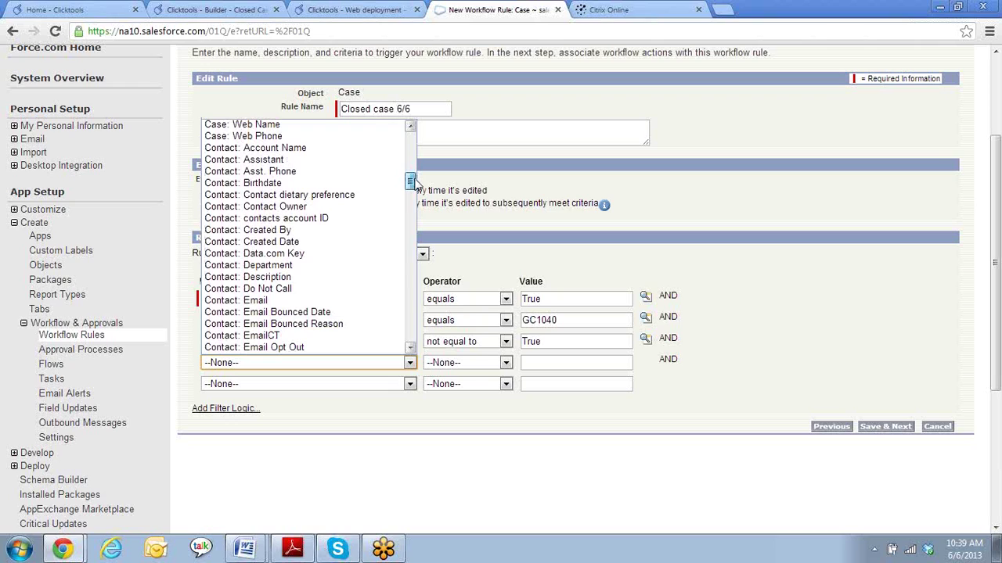
left_click_drag(414, 184, 420, 203)
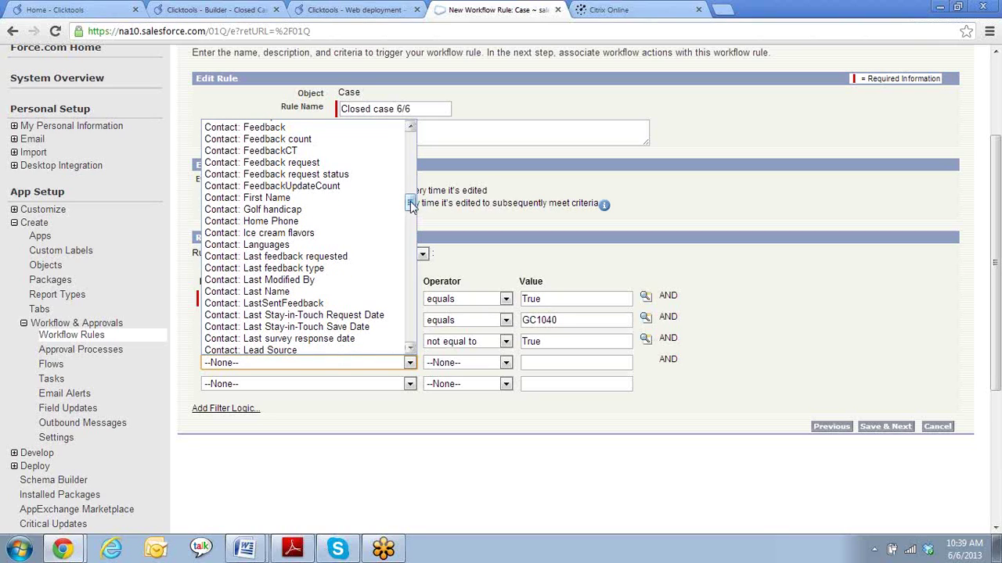
left_click(412, 205)
left_click_drag(411, 203, 421, 206)
left_click(344, 338)
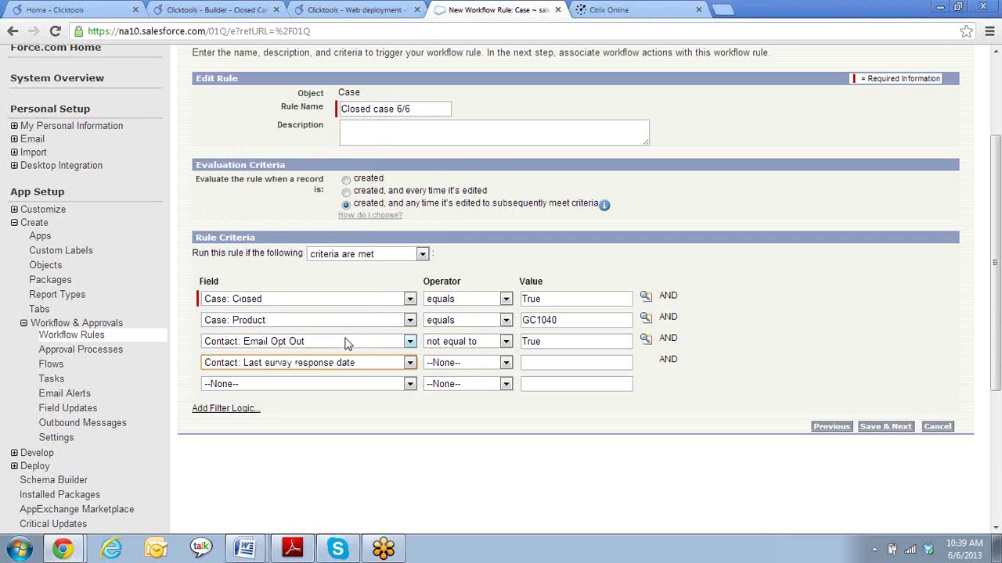
left_click(507, 366)
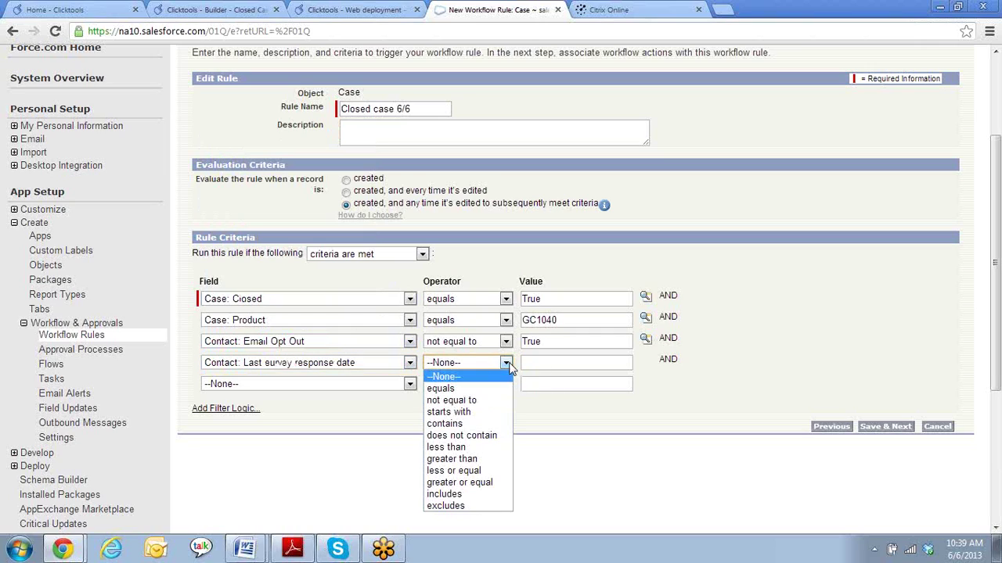
left_click(477, 401)
left_click(576, 360)
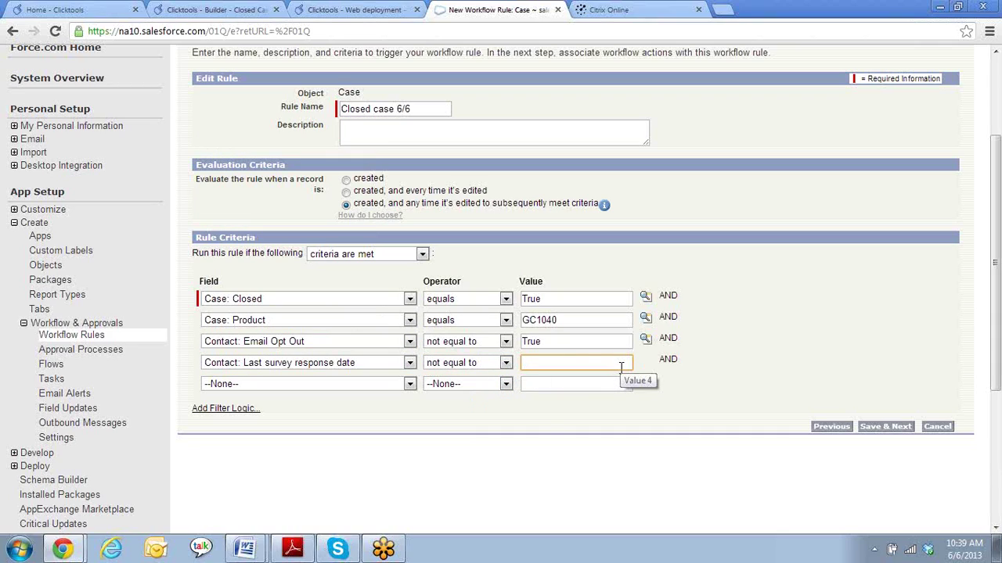
type("LAST 30 DAYS")
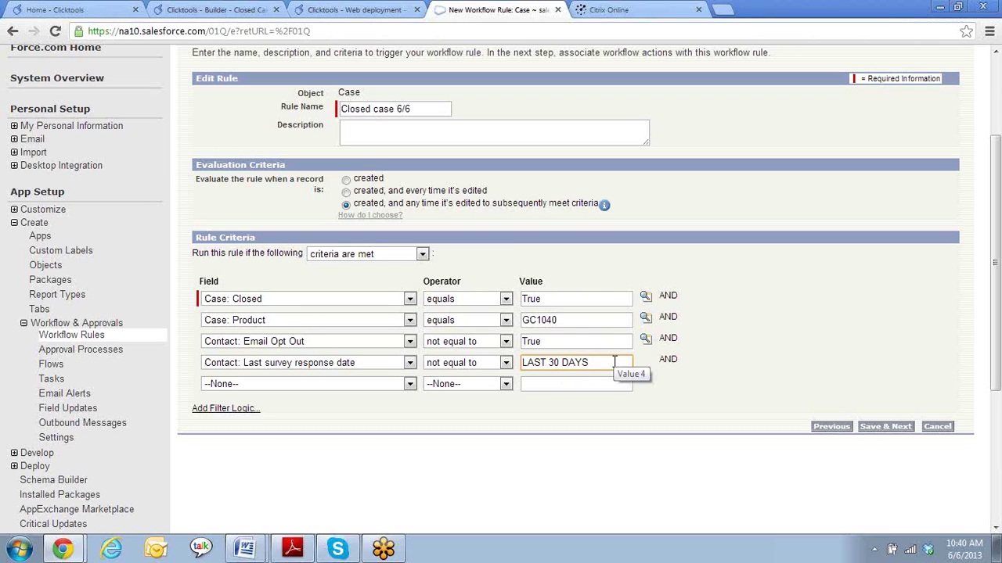
- Save the criteria and create a new email alert described 'Closed Case email' (Closed_Case_email)
left_click(884, 431)
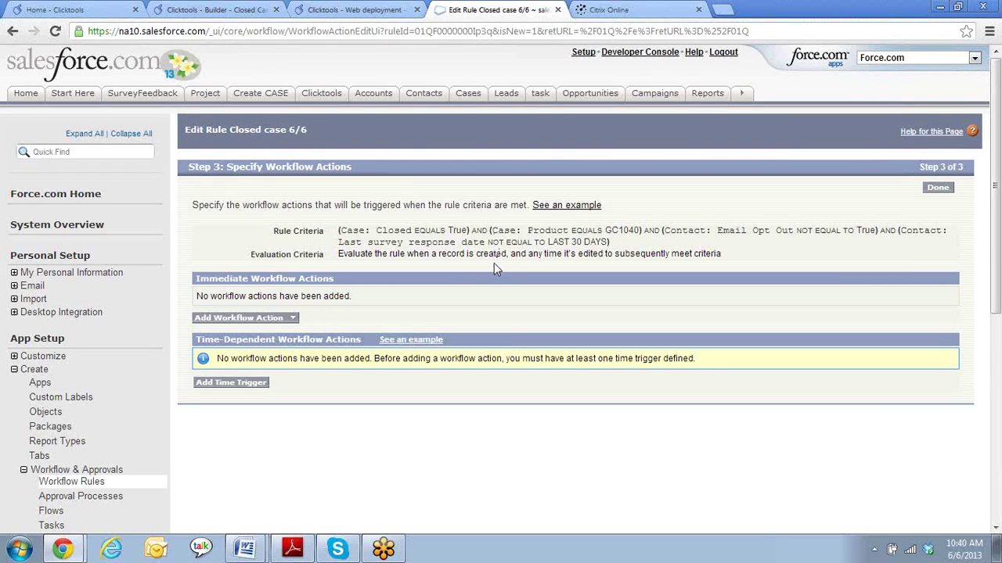
left_click(294, 321)
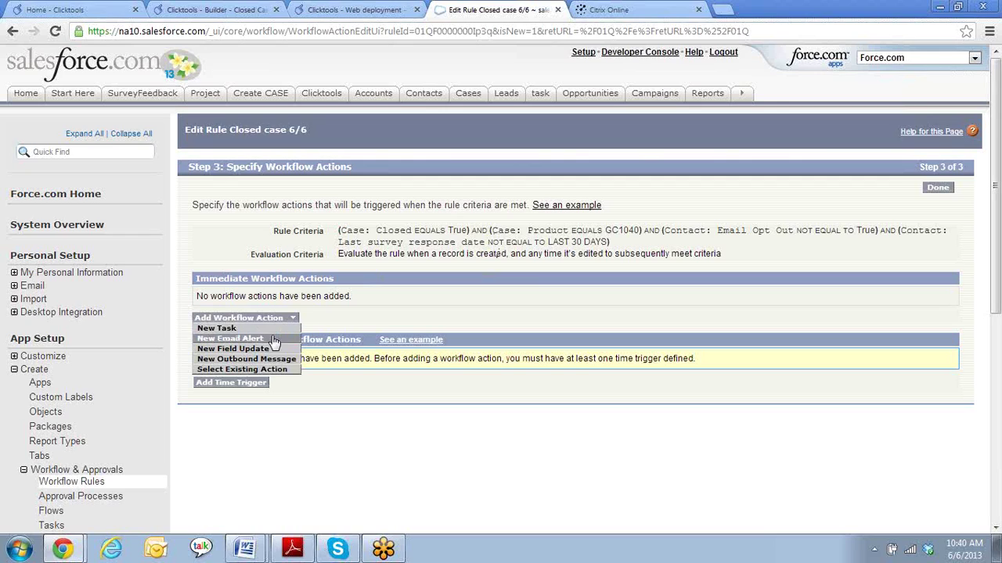
left_click(274, 341)
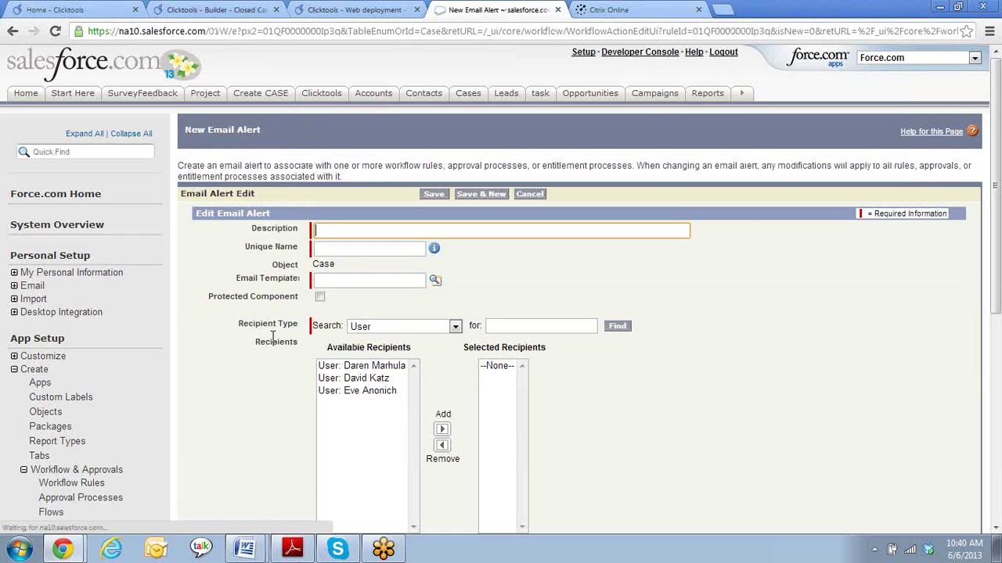
type("Closed Case")
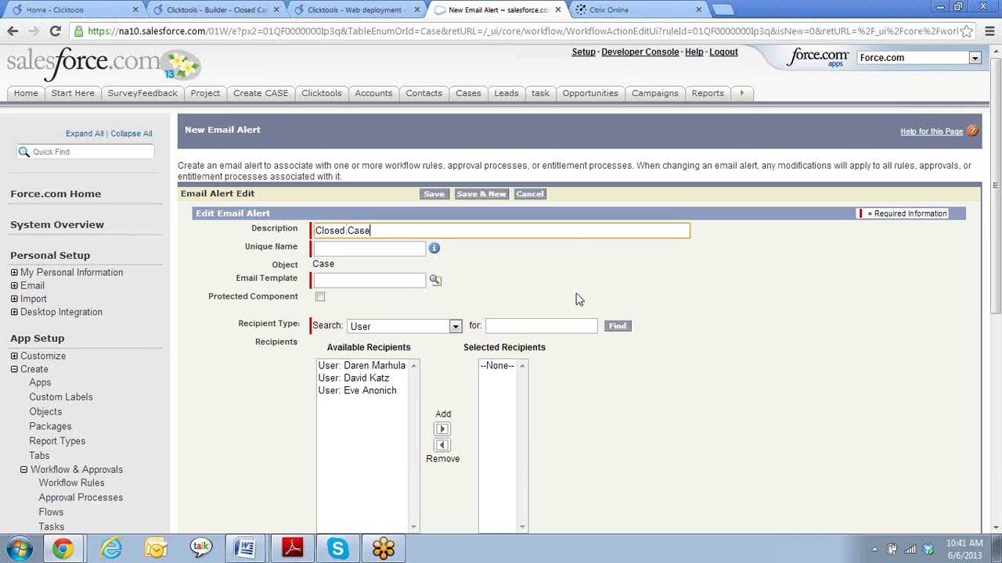
type(" email")
key("Tab")
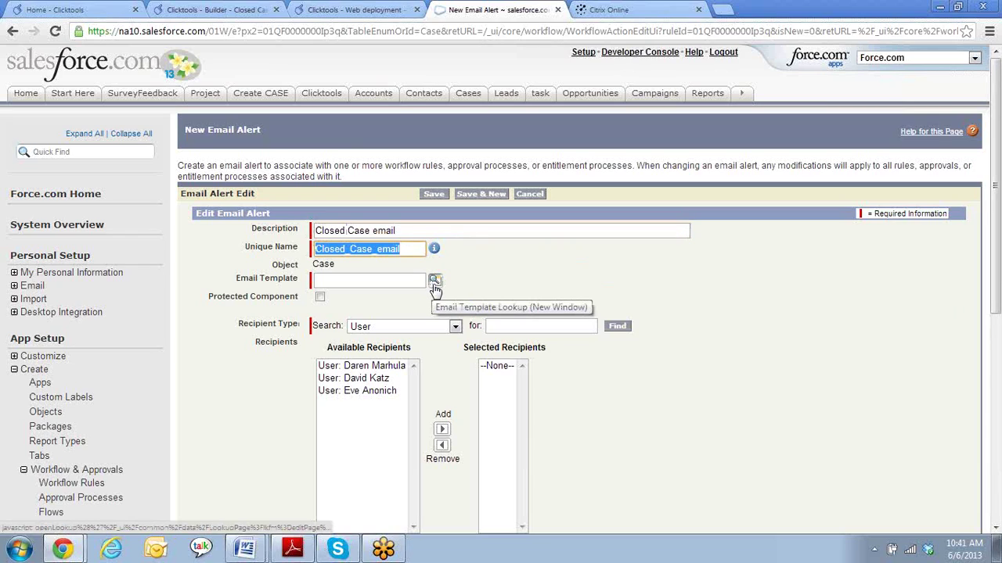
- Choose 'Closed Case survey 6/6' from the Email Template lookup list
left_click(435, 286)
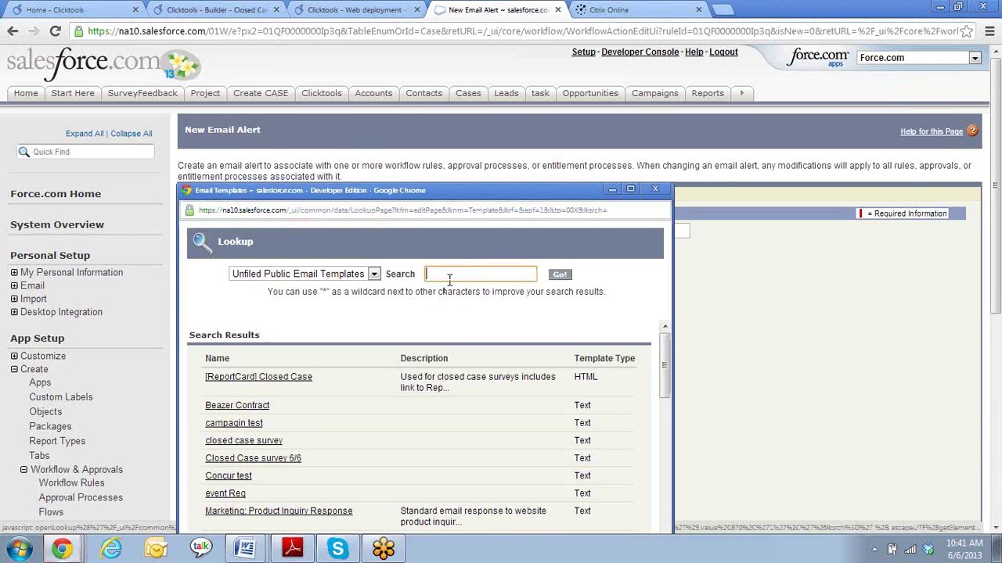
left_click_drag(500, 200, 529, 72)
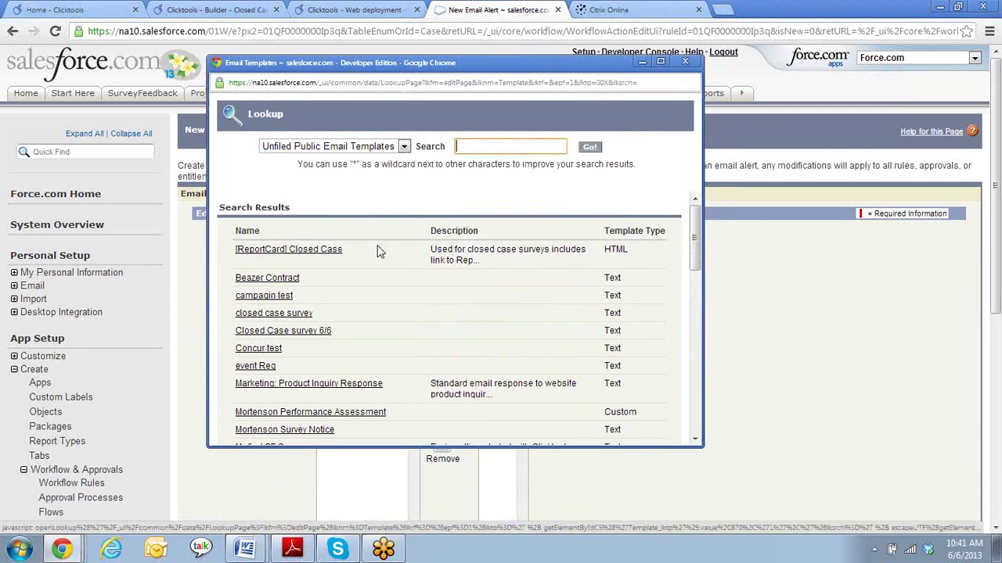
scroll(409, 292, "down", 1)
scroll(410, 289, "up", 1)
scroll(470, 292, "down", 1)
scroll(469, 292, "down", 6)
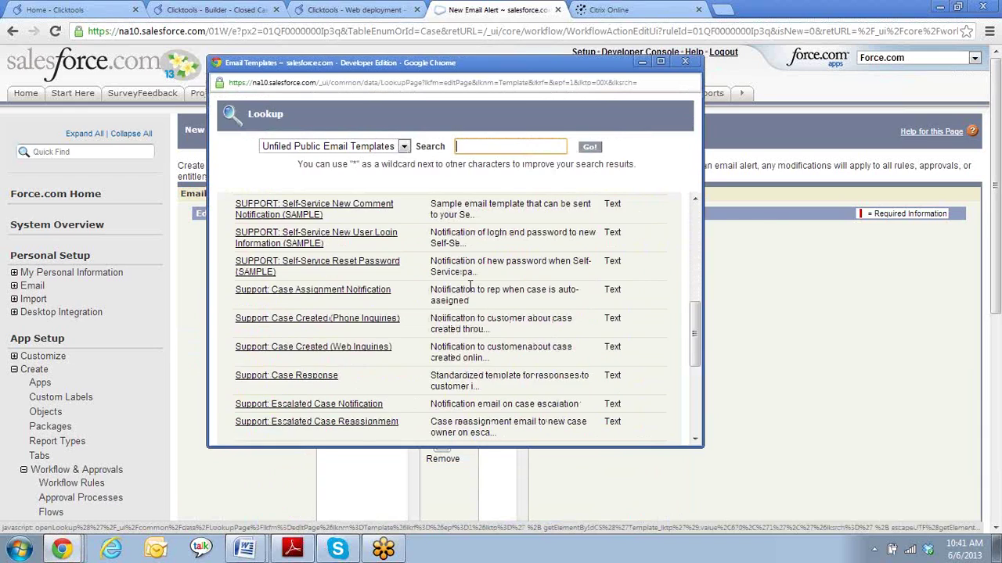
scroll(454, 387, "down", 2)
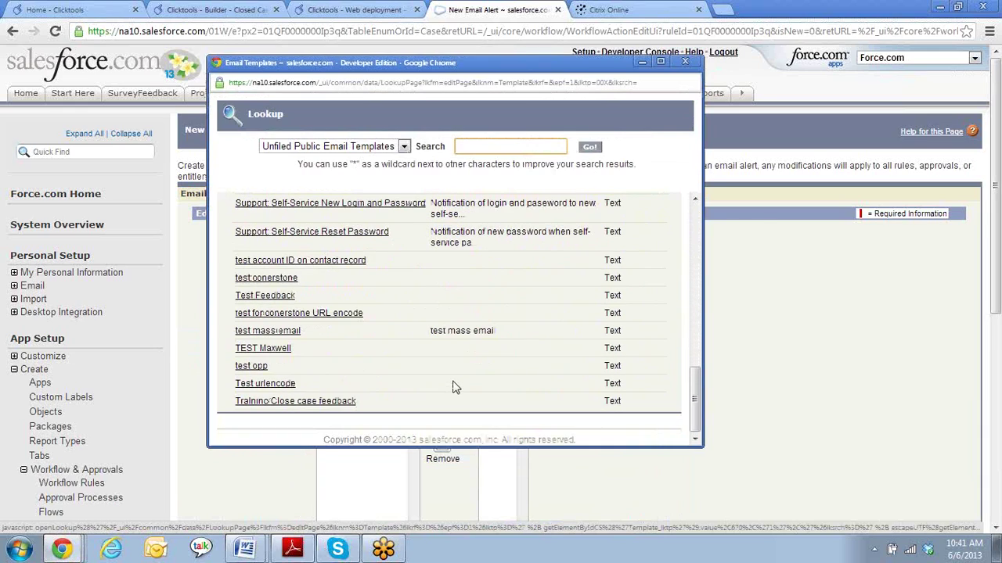
scroll(454, 387, "up", 2)
scroll(453, 386, "down", 2)
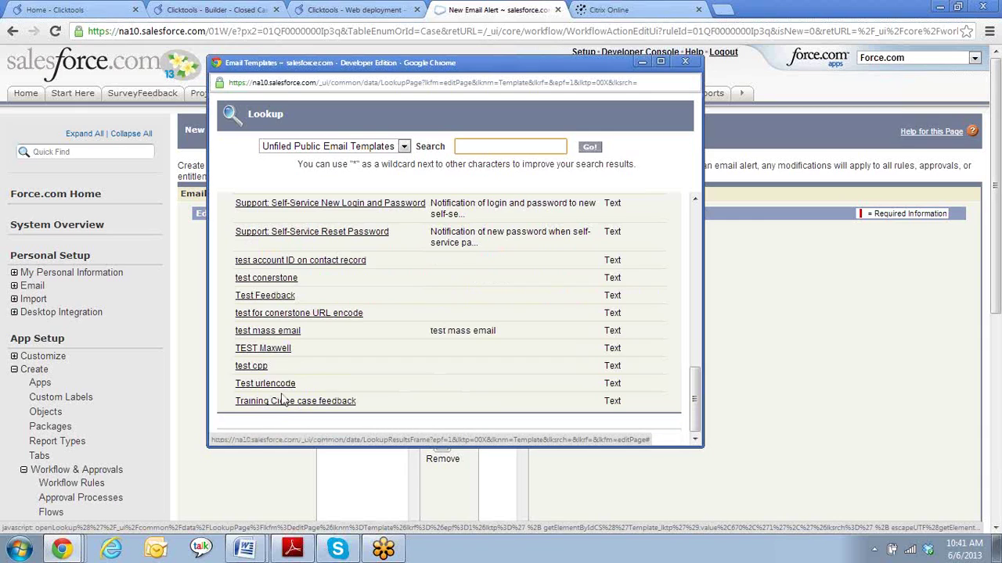
scroll(325, 392, "up", 2)
scroll(325, 392, "up", 5)
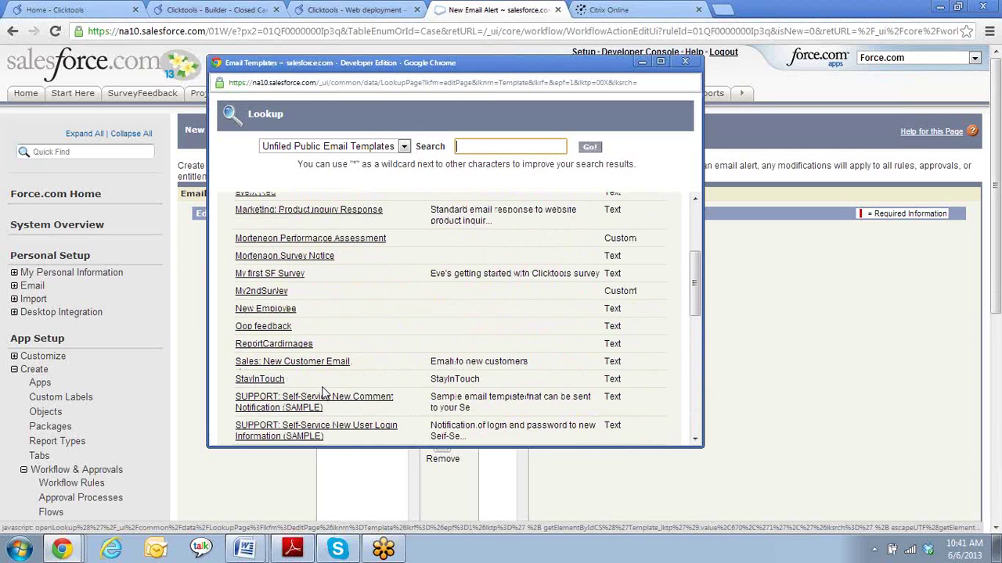
scroll(325, 392, "up", 2)
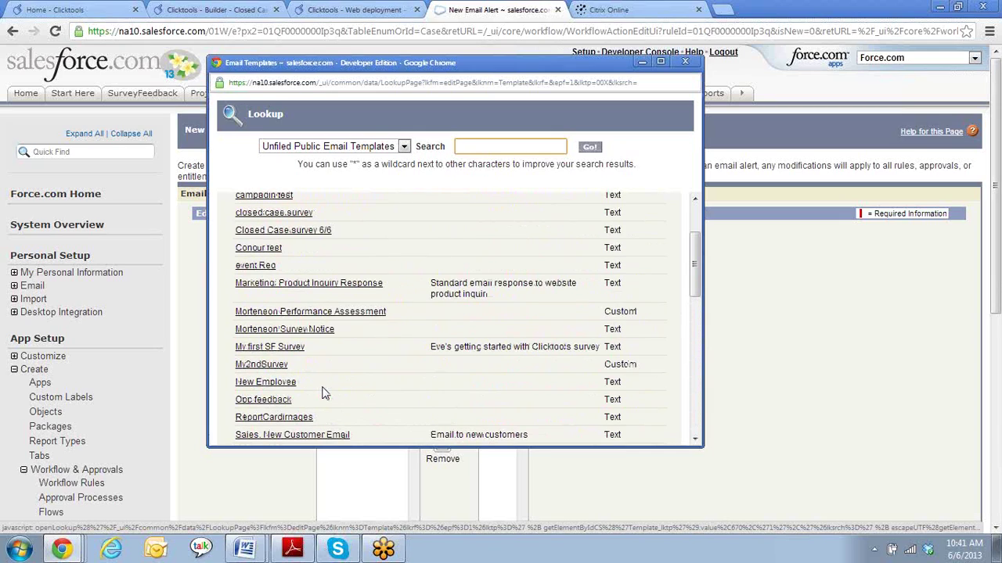
left_click(311, 237)
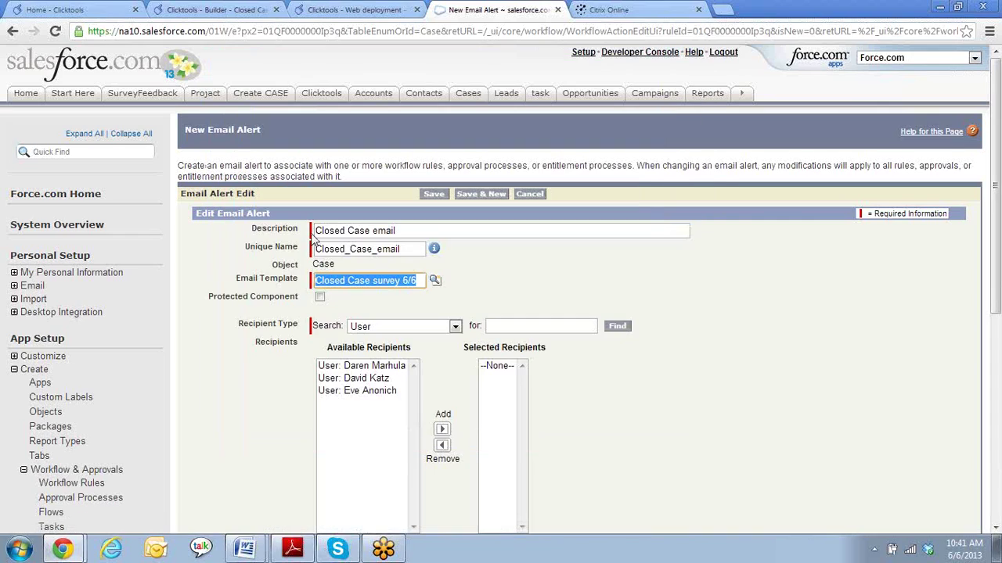
- Add 'Email Field: Contact Email' as recipient, keeping the current user's address as sender
scroll(765, 425, "down", 1)
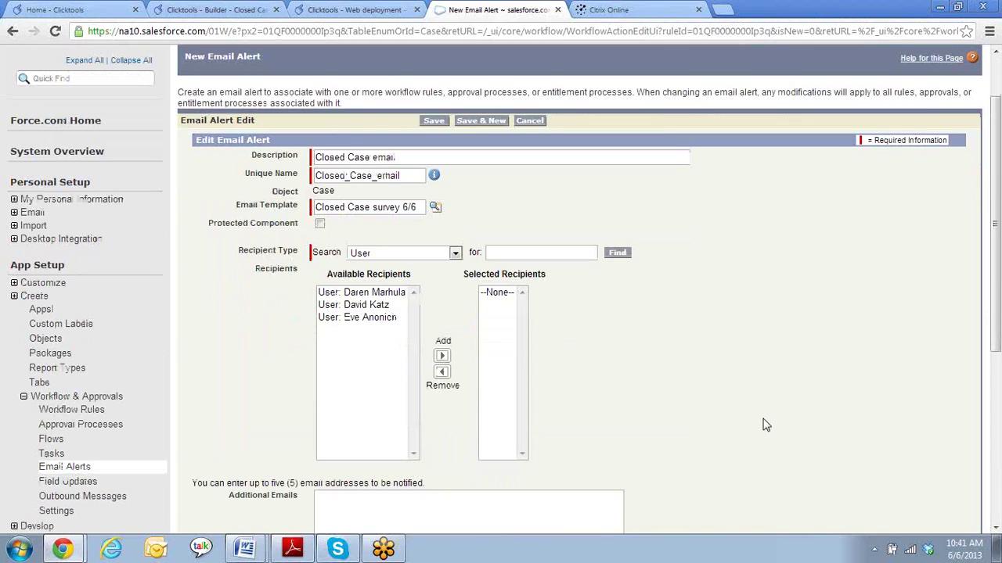
left_click(456, 258)
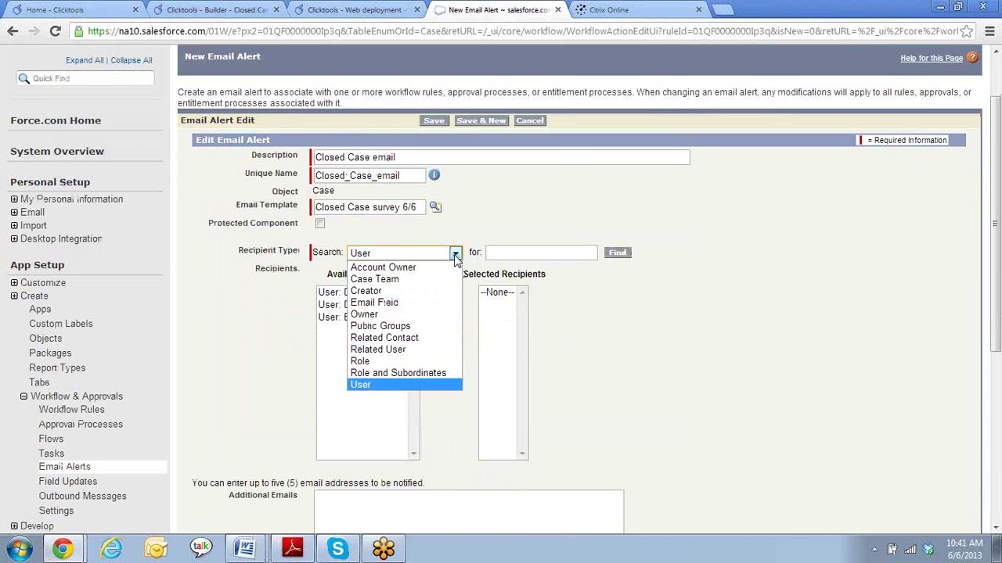
left_click(420, 304)
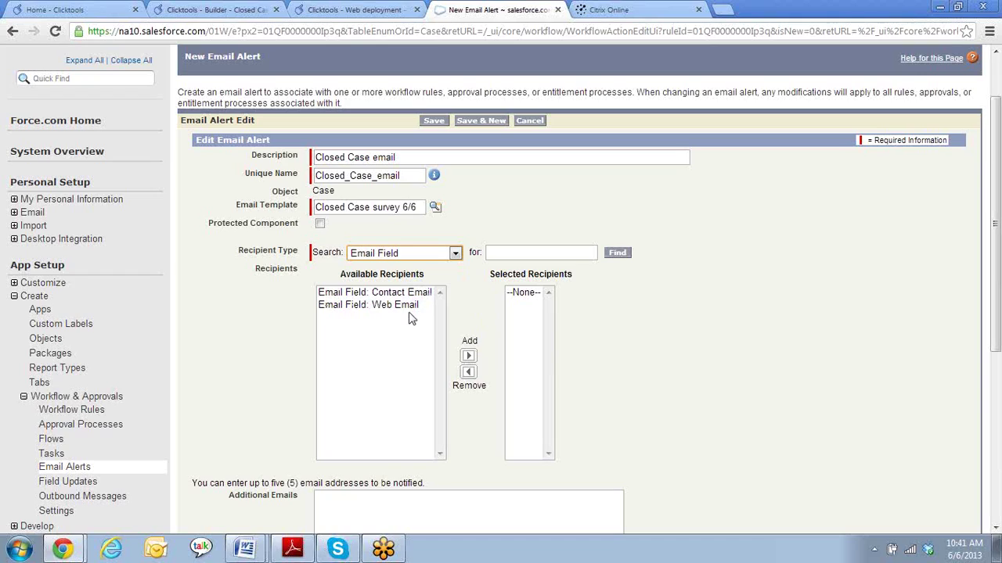
left_click(412, 294)
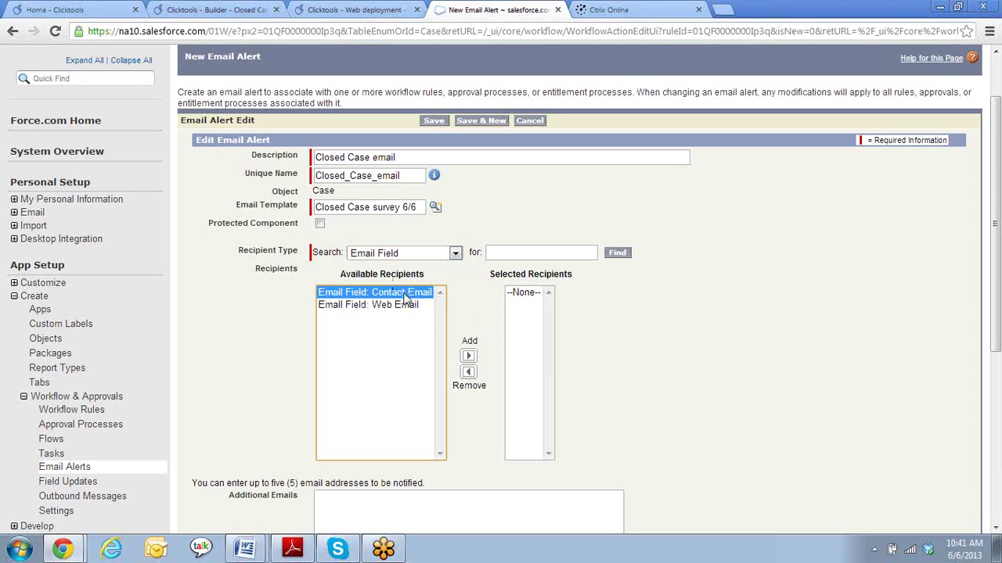
left_click(468, 356)
left_click(782, 369)
scroll(783, 369, "down", 3)
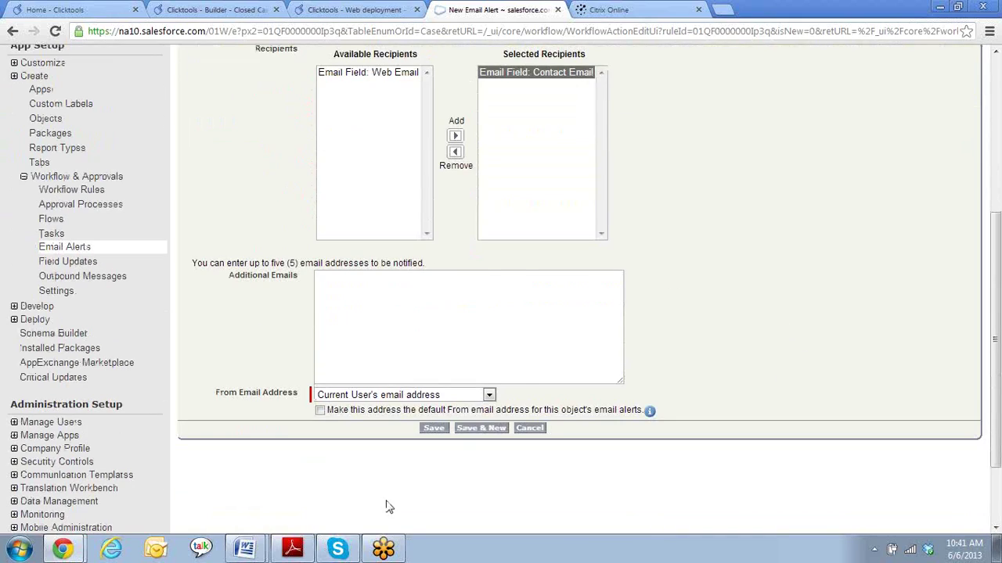
left_click(489, 397)
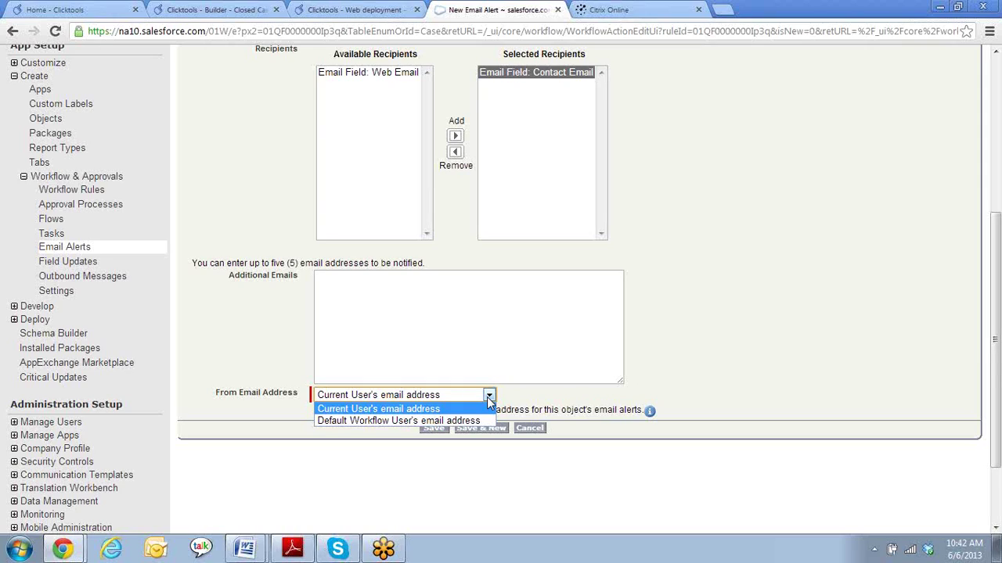
left_click(488, 398)
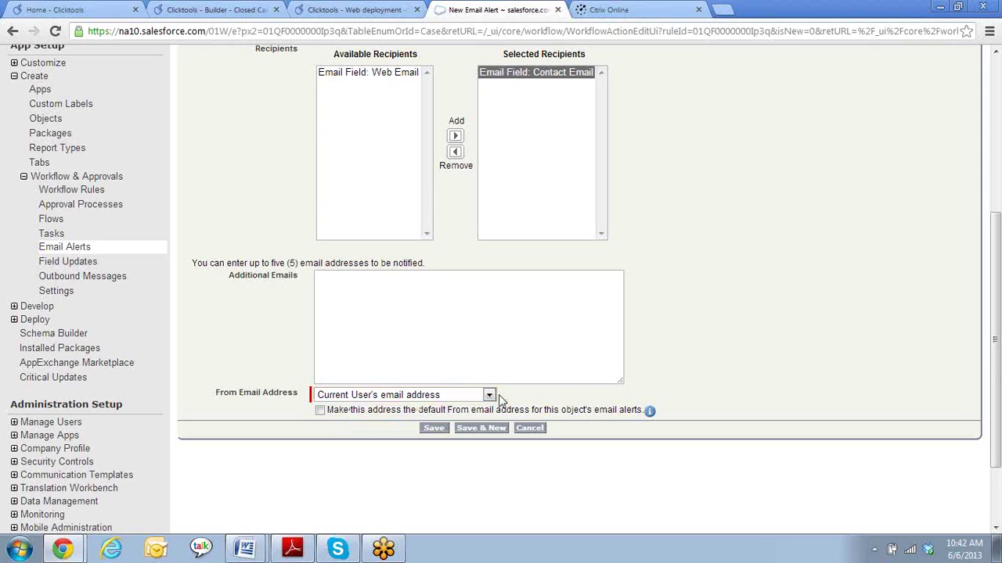
- Save the email alert, finish the rule's actions, and activate the Closed case 6/6 rule
left_click(434, 431)
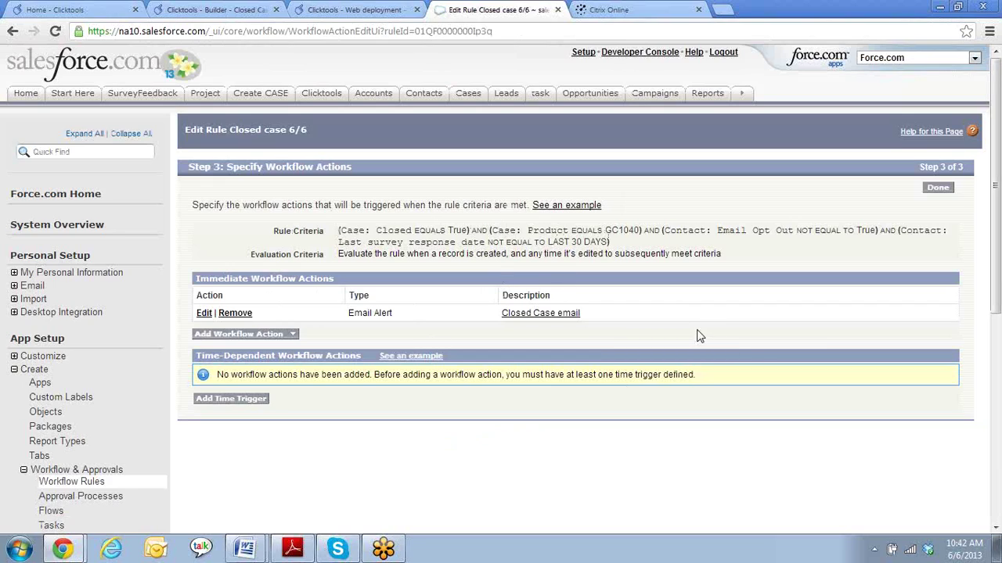
left_click(936, 188)
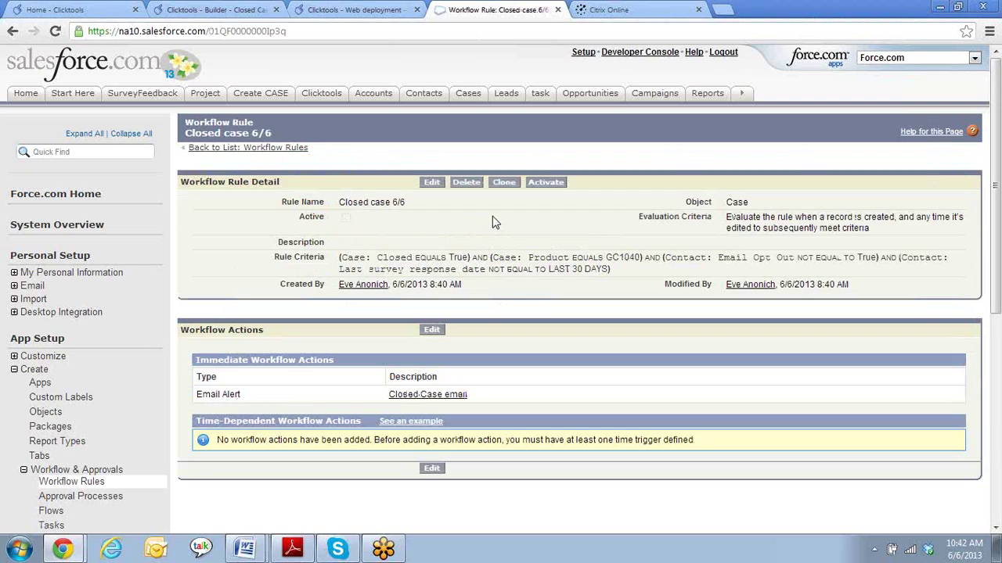
left_click(554, 183)
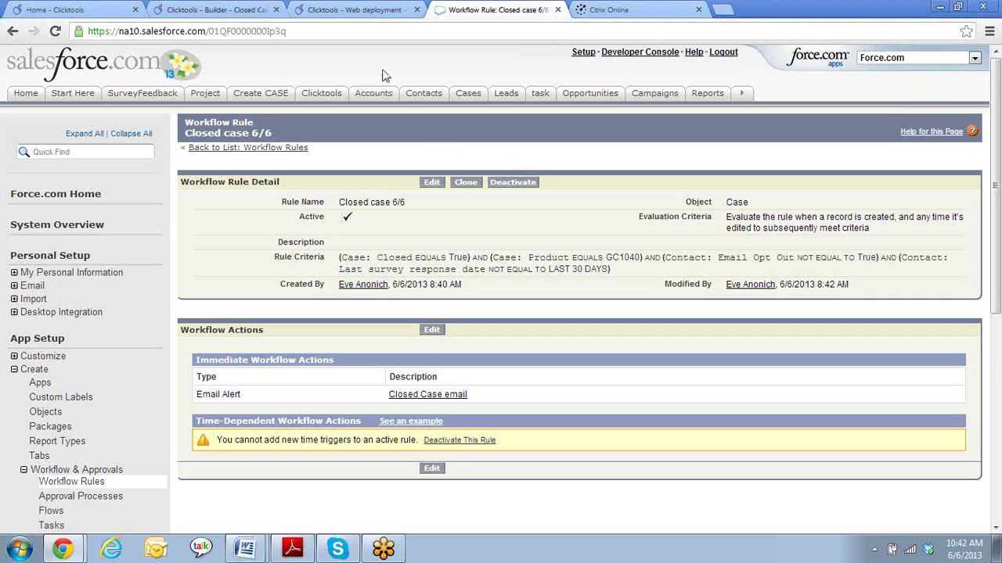
- Open the settings page of Closed Case survey 6/6 in the Clicktools Builder
left_click(342, 14)
left_click(227, 9)
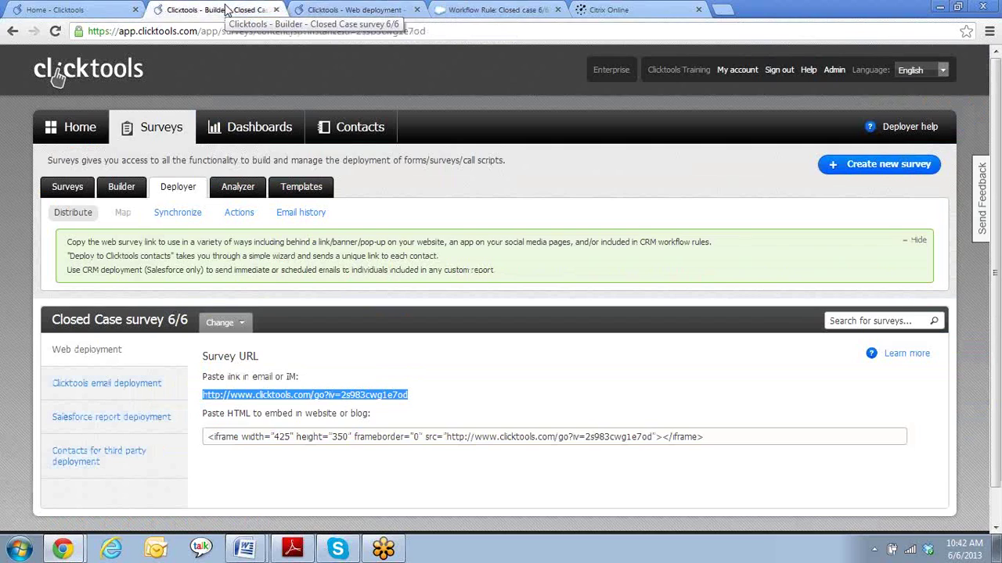
scroll(516, 380, "down", 1)
scroll(516, 380, "down", 3)
scroll(508, 367, "up", 4)
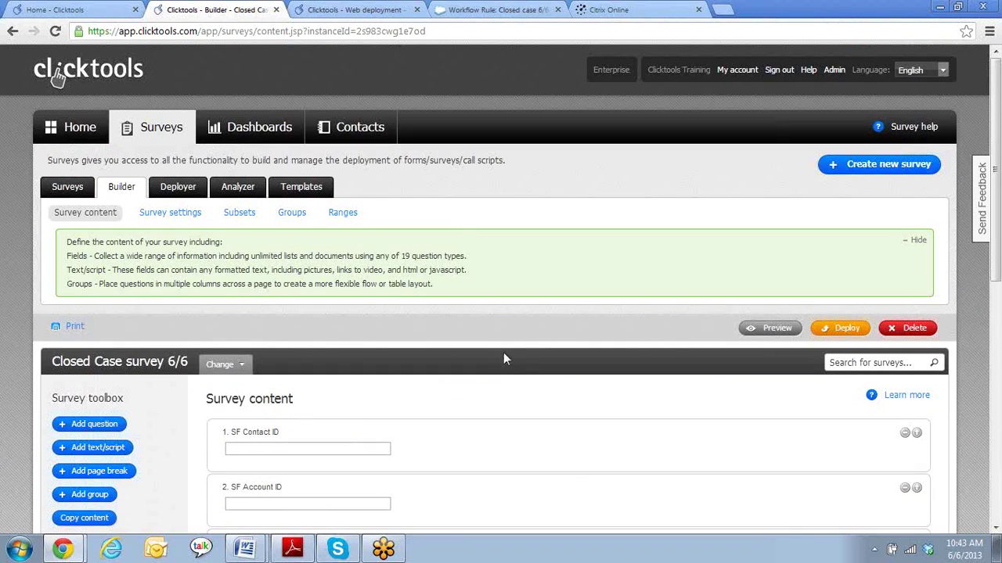
left_click(160, 218)
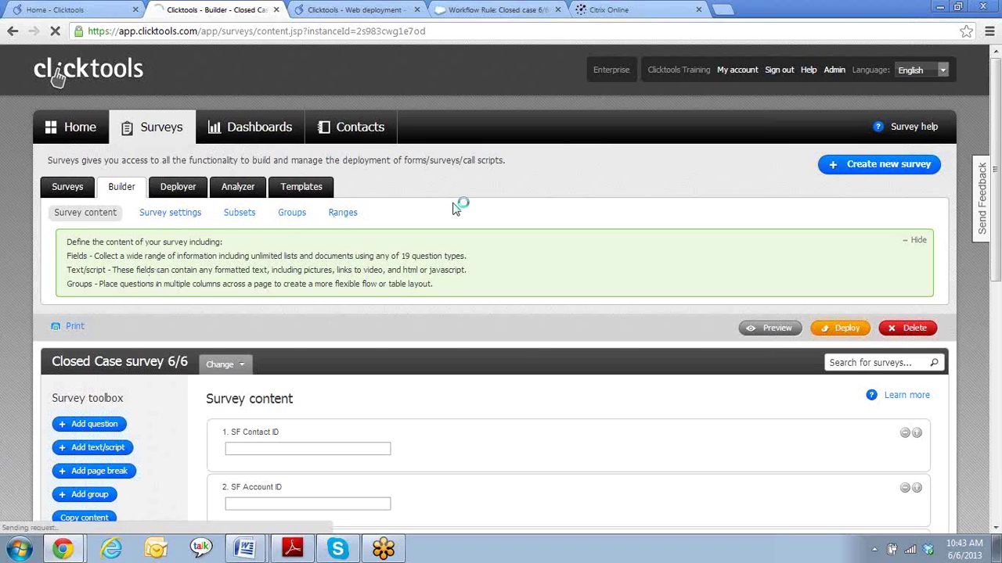
- Expand the survey's Salesforce integration dropdown, which is still set to No
scroll(615, 331, "down", 3)
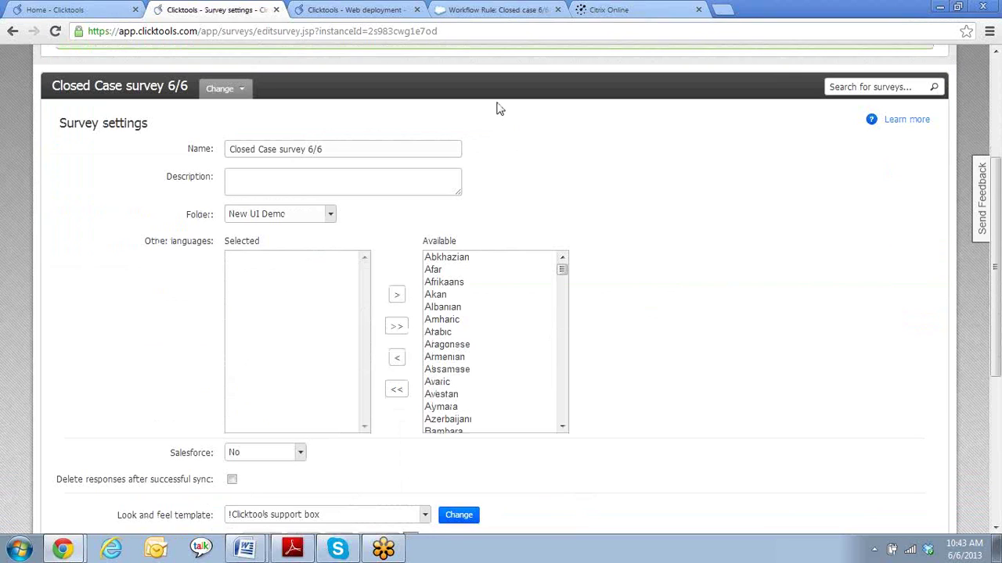
left_click(365, 152)
left_click(744, 255)
scroll(696, 324, "down", 1)
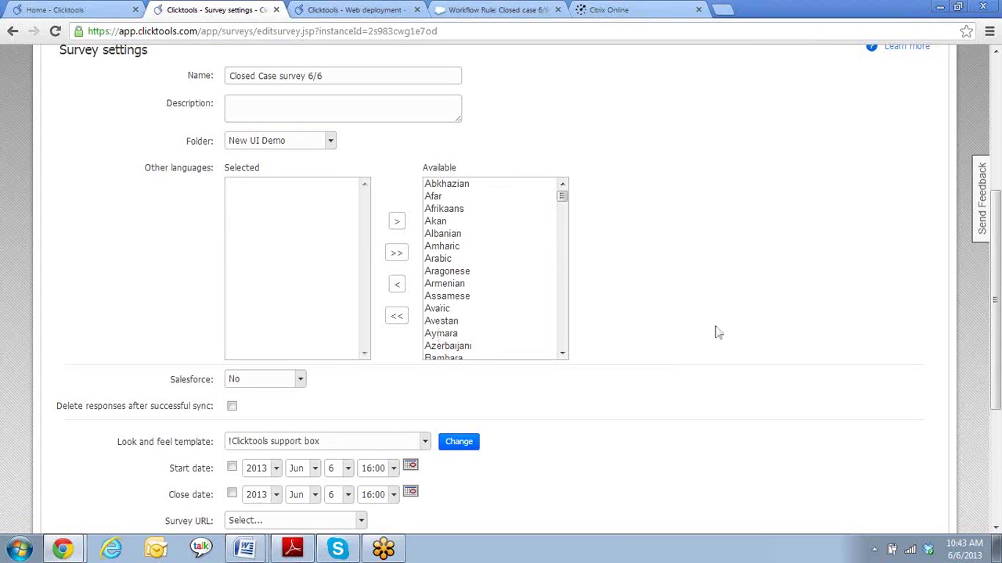
scroll(418, 331, "down", 2)
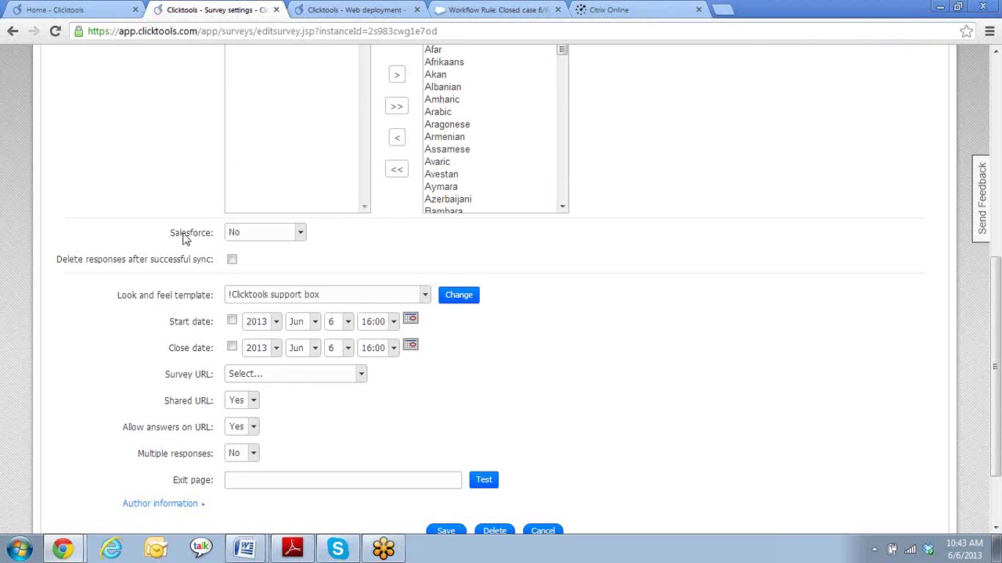
left_click(302, 234)
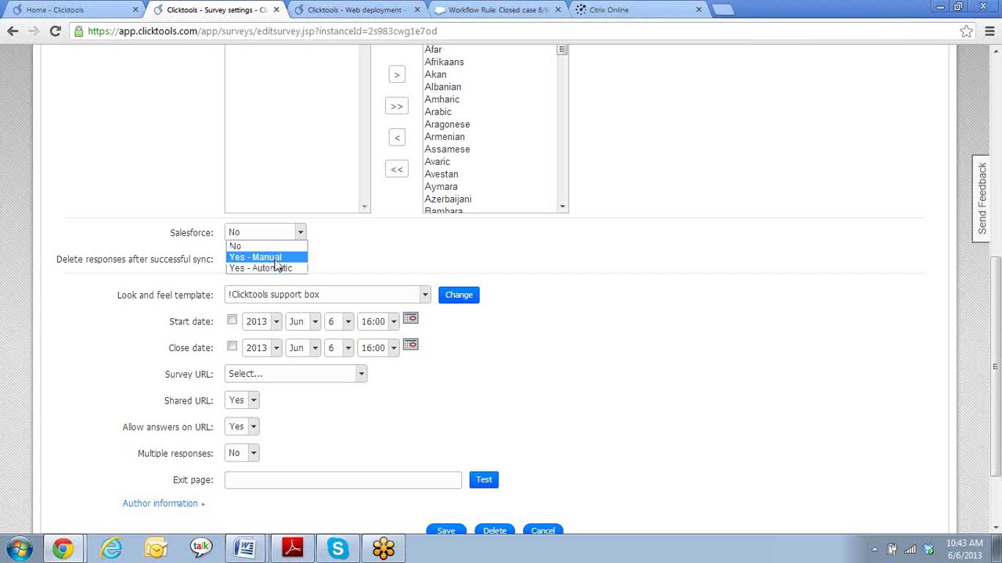
- Set Salesforce integration to 'Yes - Automatic' and enter the Salesforce username and password
left_click(278, 269)
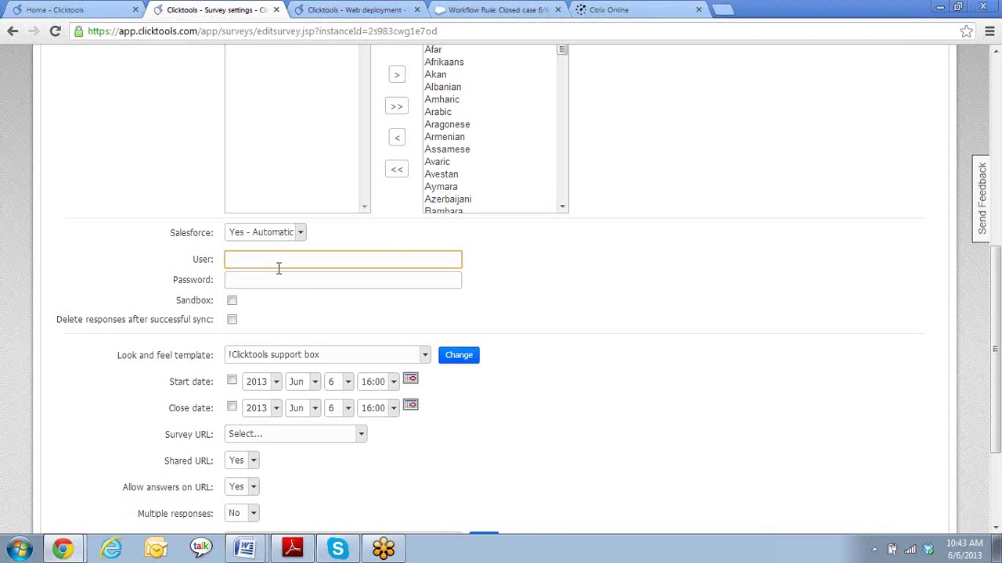
key("Tab")
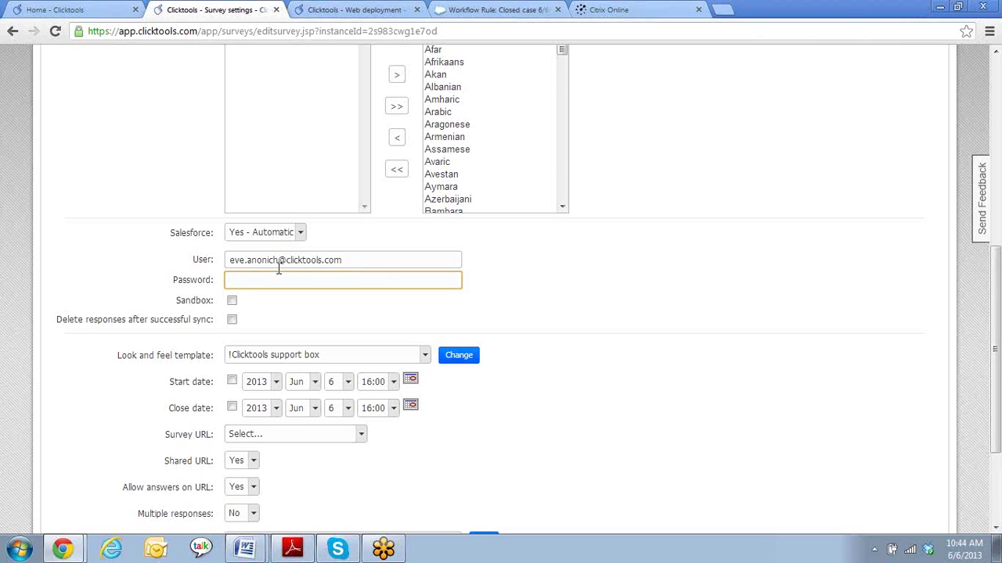
type("***********")
- Leave the survey URL setting unset
scroll(626, 333, "down", 3)
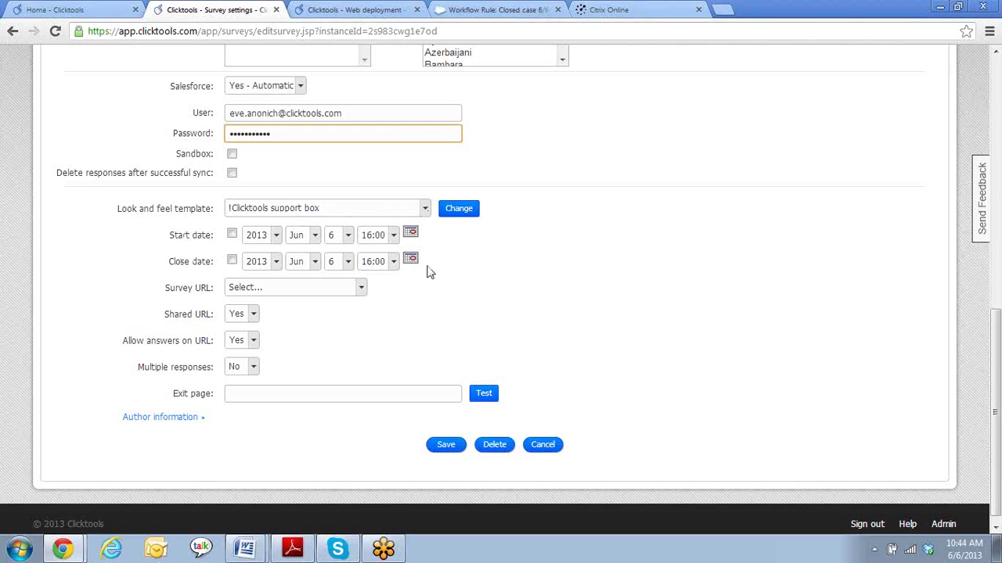
left_click(363, 287)
left_click(383, 288)
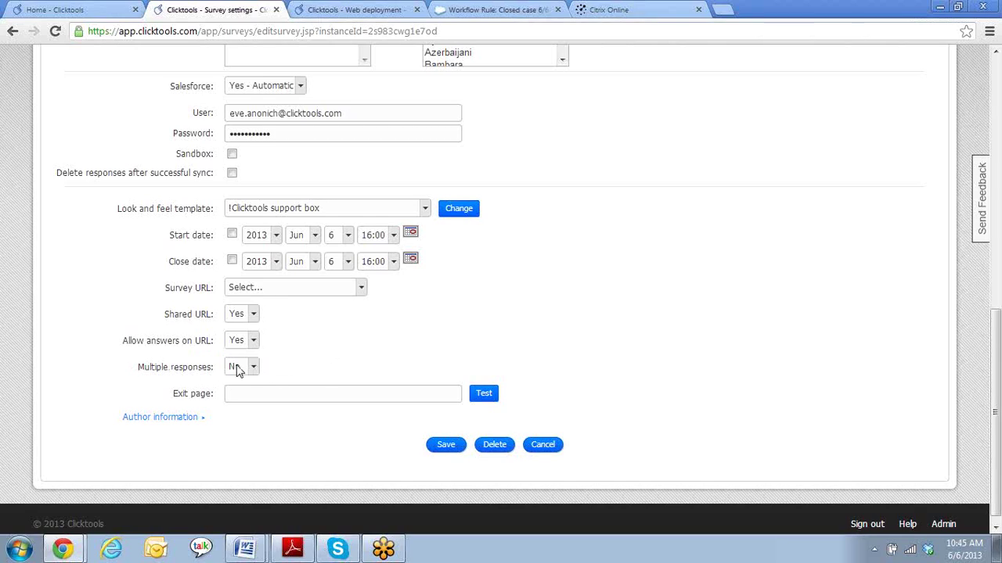
left_click(255, 368)
left_click(248, 379)
left_click(270, 392)
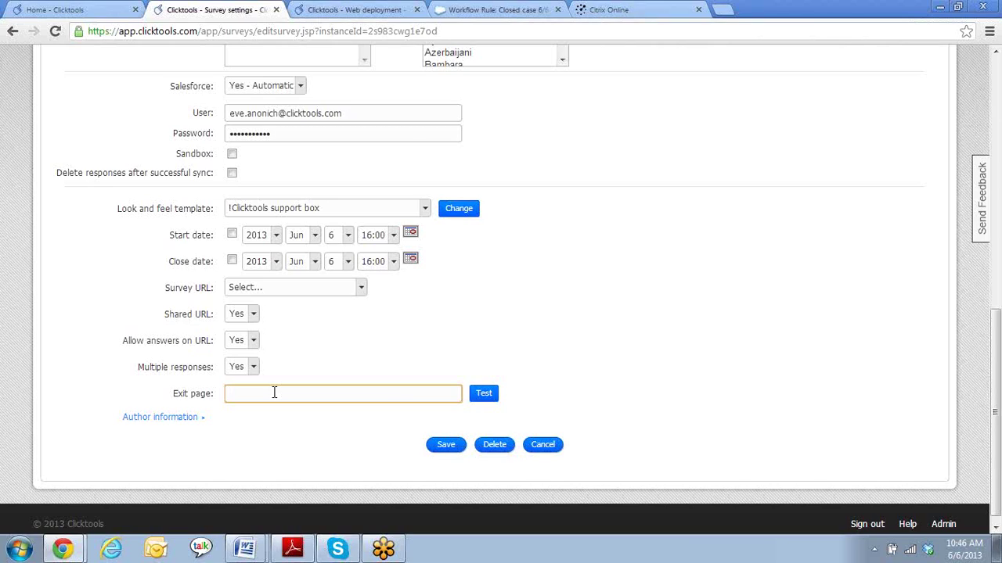
type("www.clicktools.com")
left_click(479, 398)
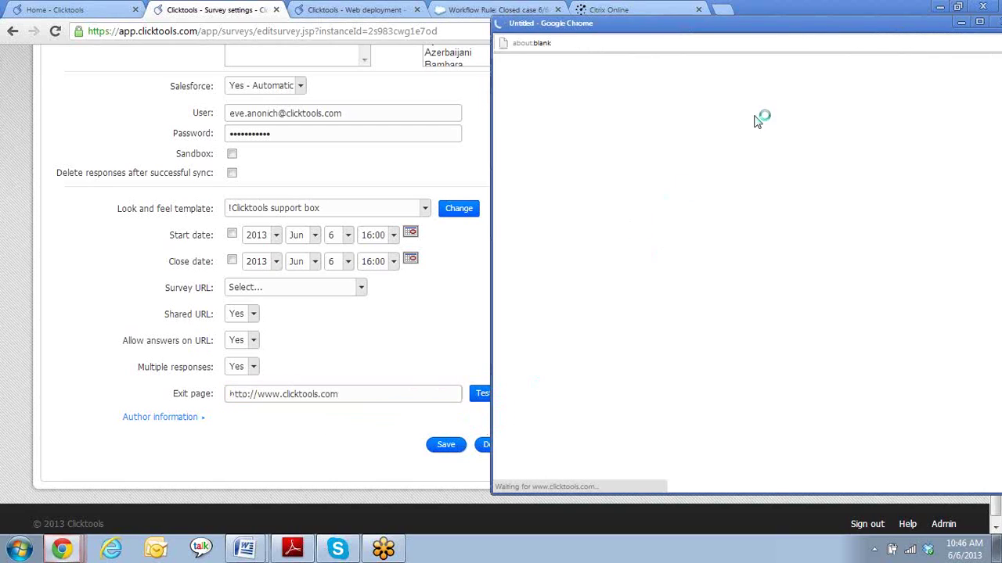
left_click_drag(790, 28, 528, 25)
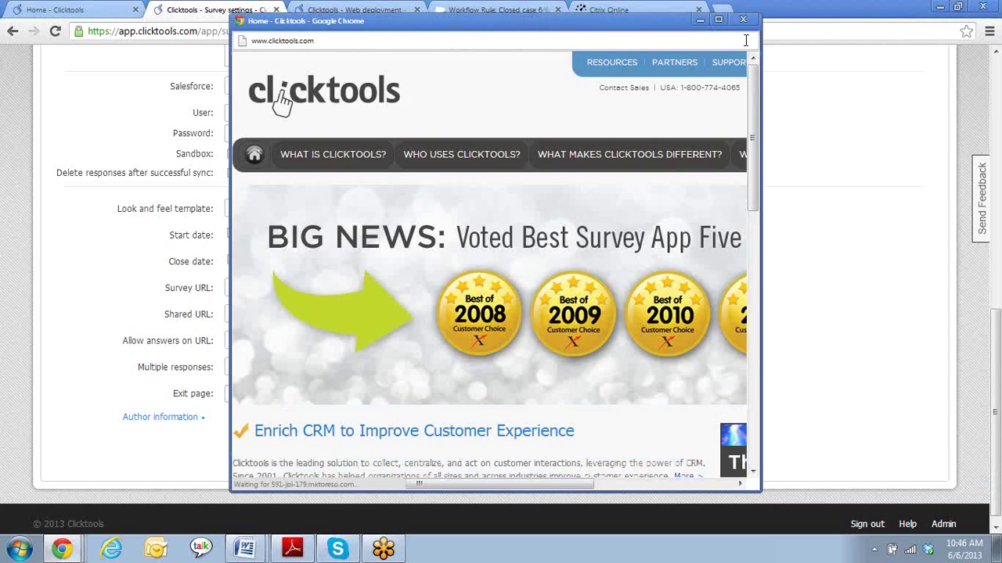
left_click(742, 19)
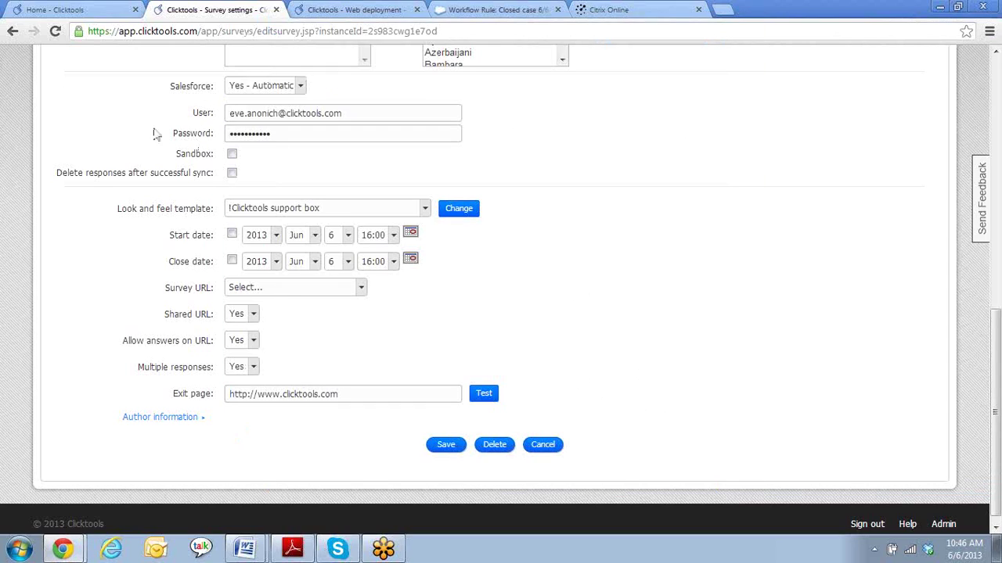
- Save the settings and return to All surveys, where survey 6/6 shows a successful CRM sync
left_click(446, 445)
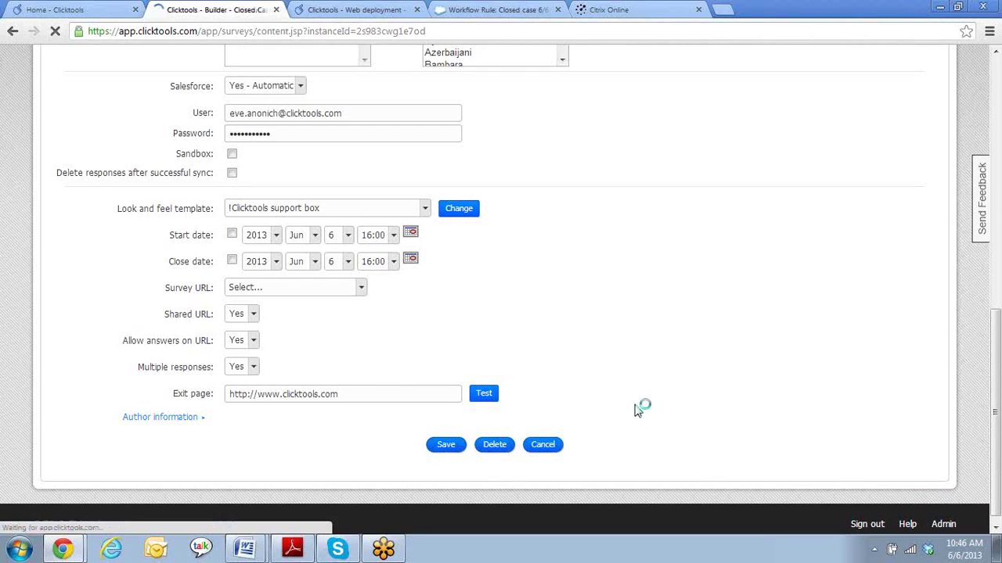
scroll(637, 409, "down", 3)
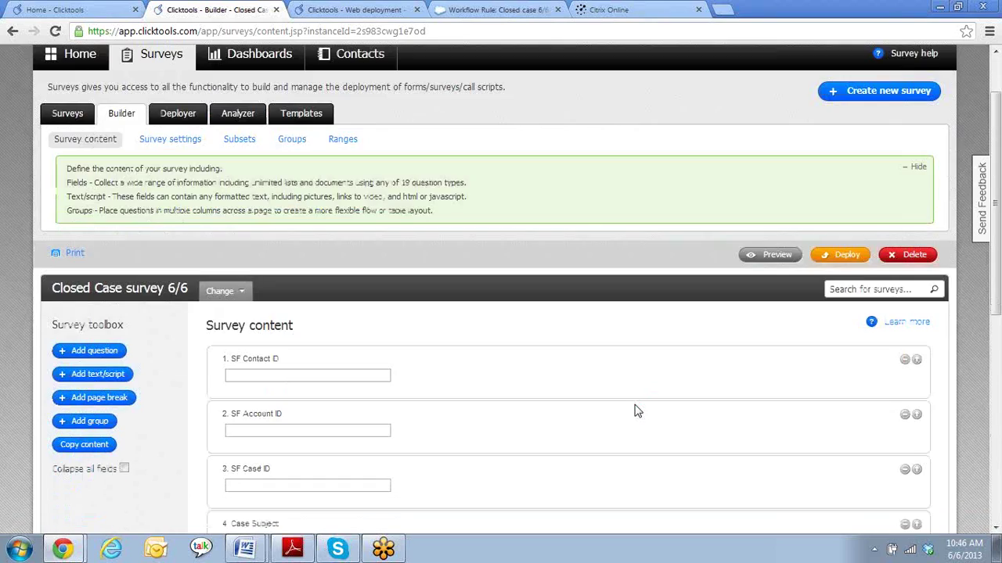
scroll(637, 409, "up", 3)
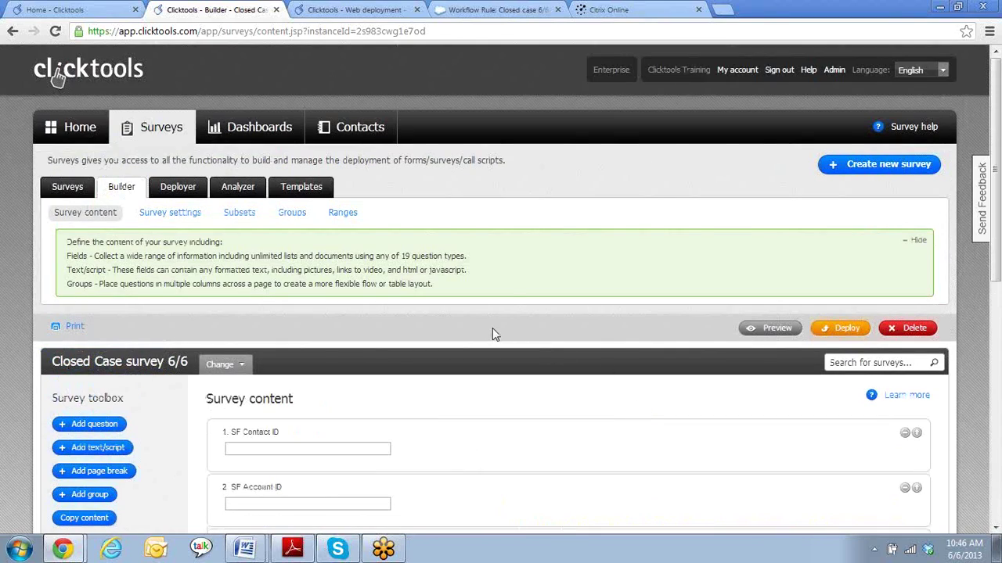
left_click(57, 192)
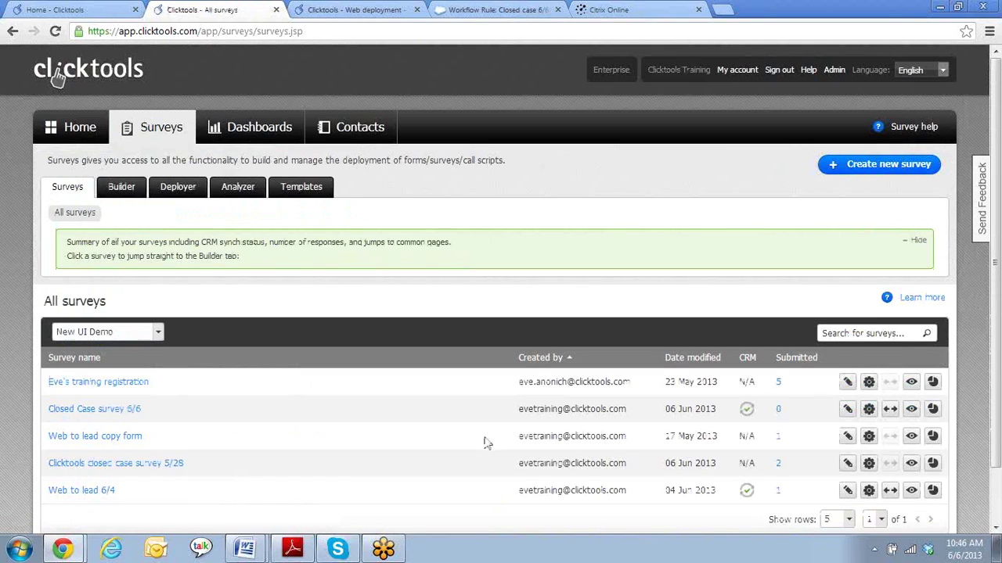
scroll(392, 345, "down", 1)
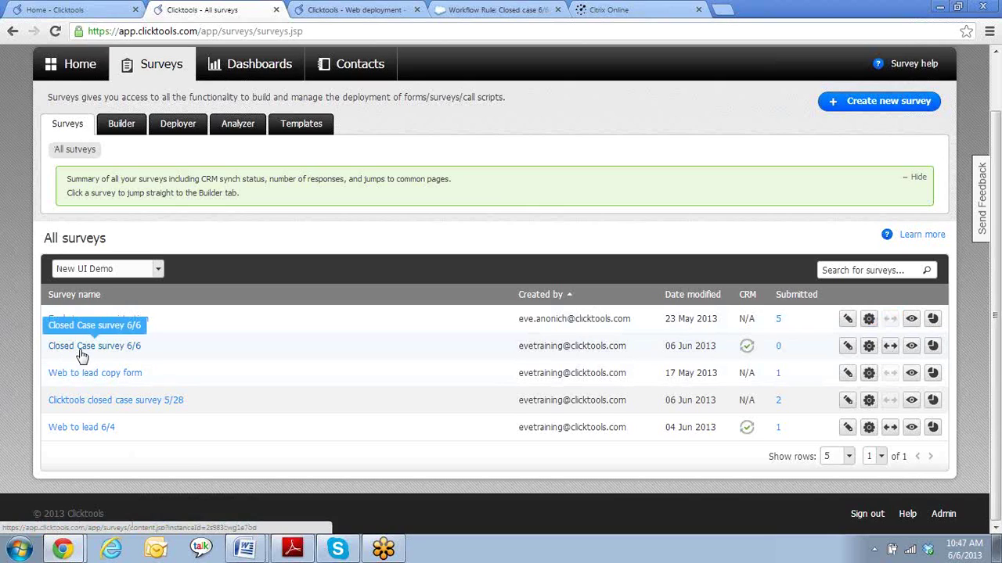
- Open the Map page for Closed Case survey 6/6 and log in to Salesforce
left_click(892, 349)
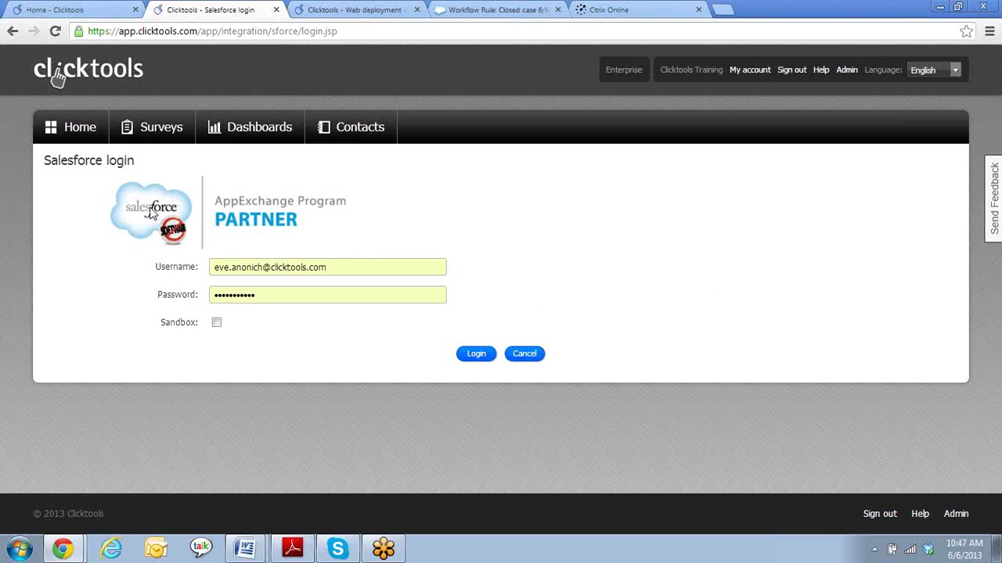
left_click(476, 355)
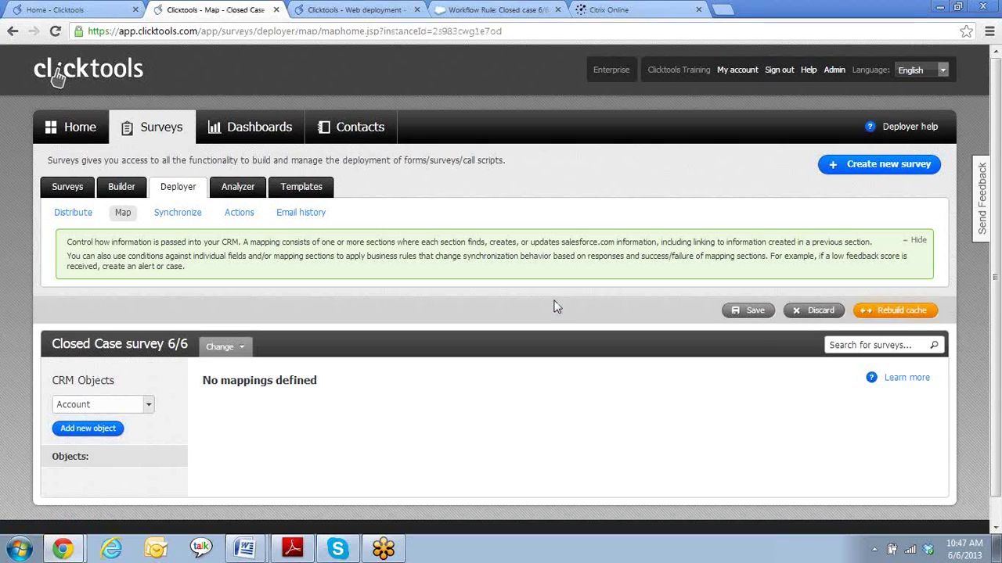
scroll(546, 329, "down", 1)
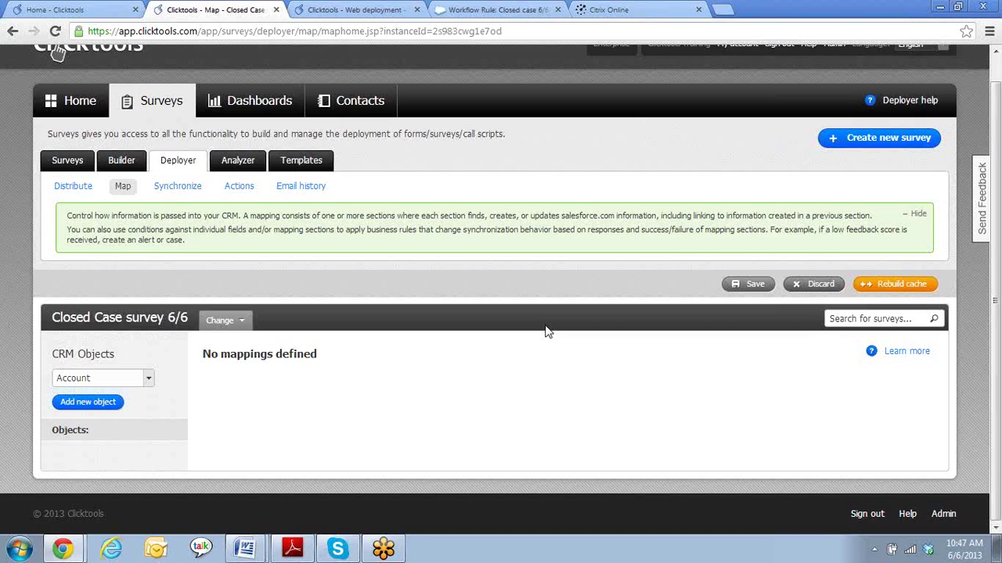
left_click(364, 10)
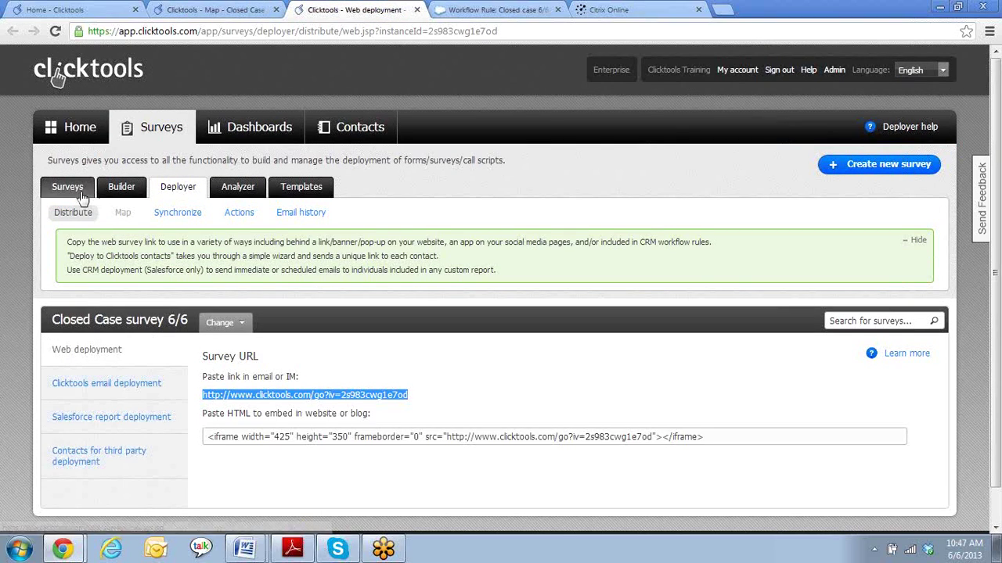
left_click(122, 187)
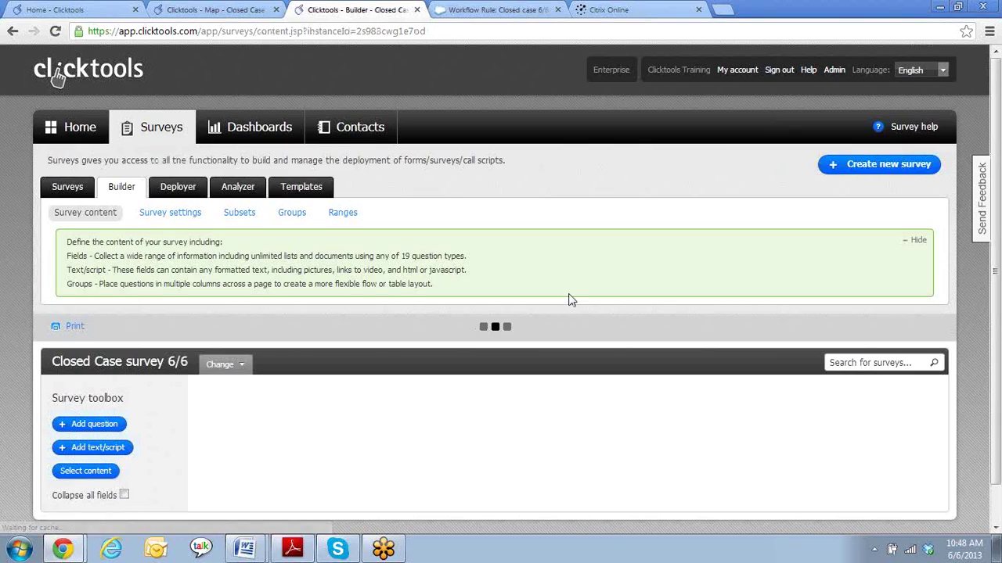
scroll(618, 338, "down", 2)
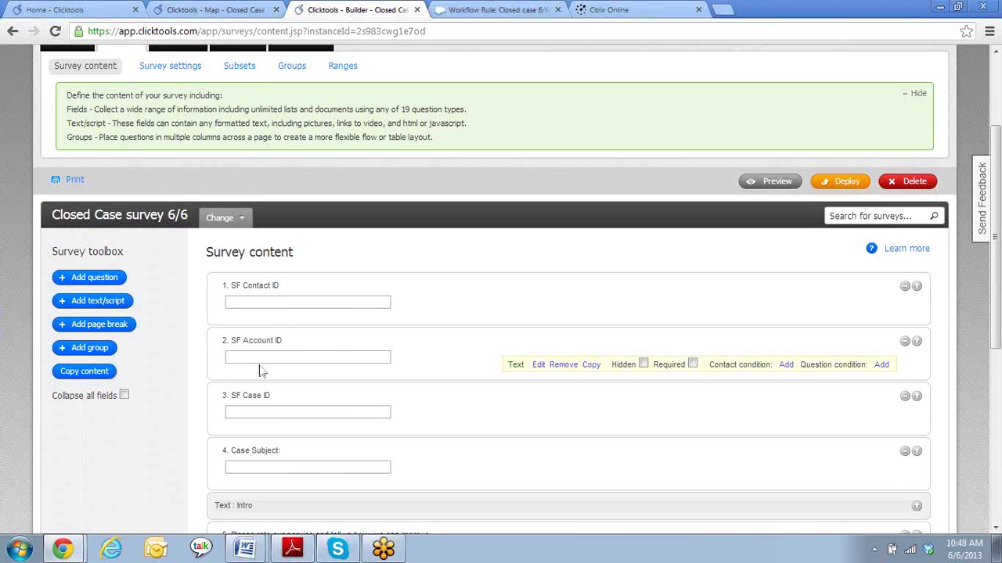
left_click(211, 10)
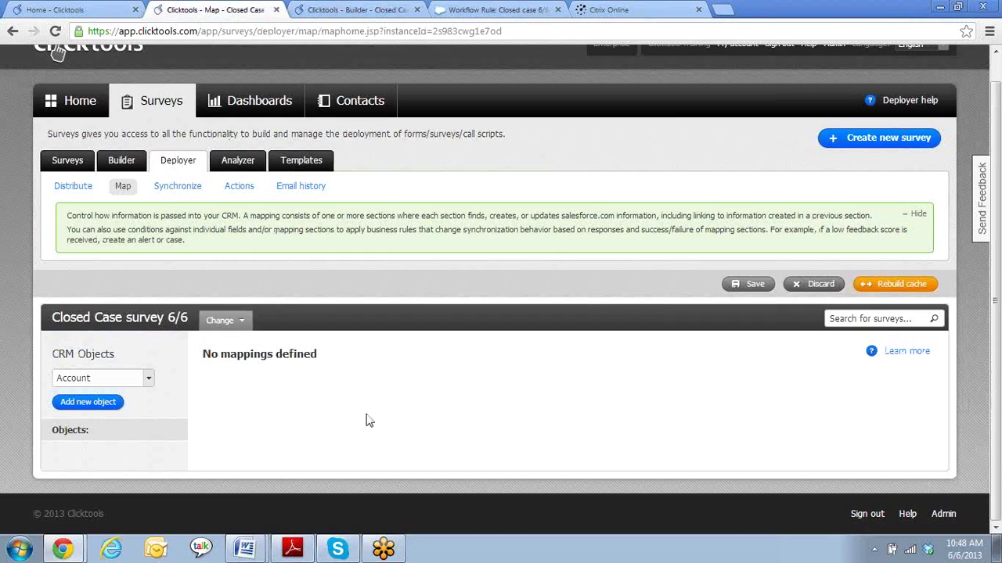
- Add an Account object mapping Q1. SF Contact ID to Account Name on a new record
left_click(148, 380)
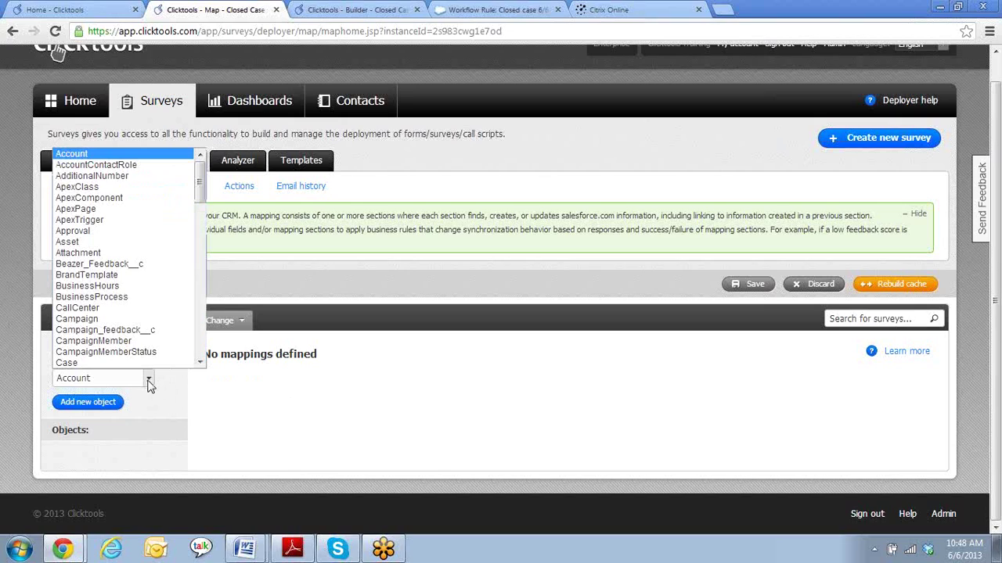
left_click(167, 390)
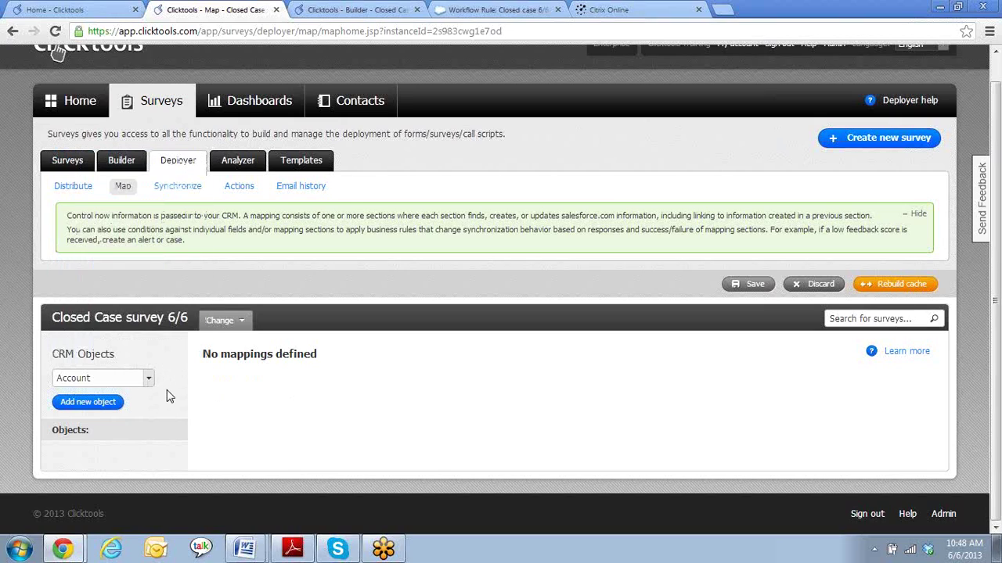
left_click(91, 403)
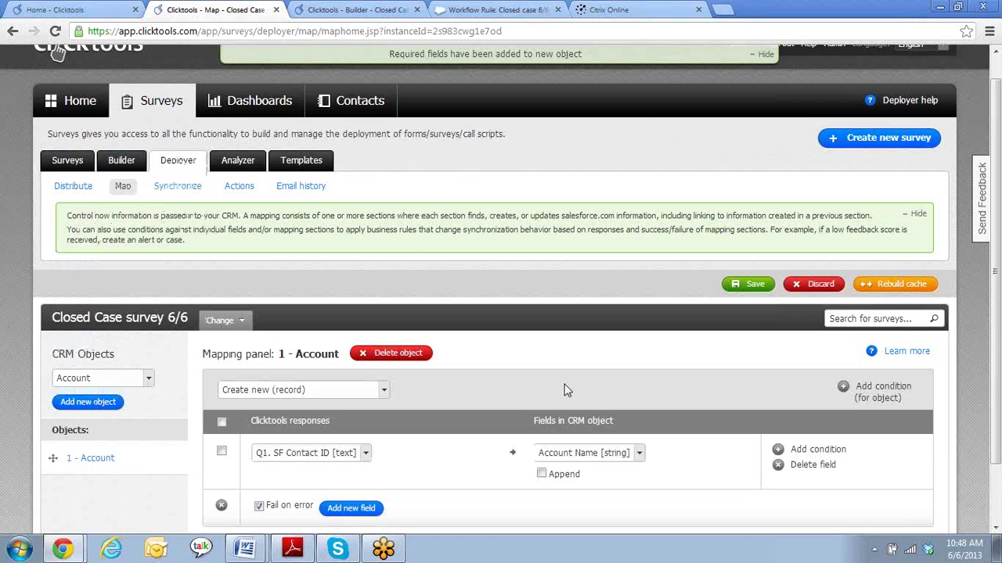
scroll(564, 389, "down", 1)
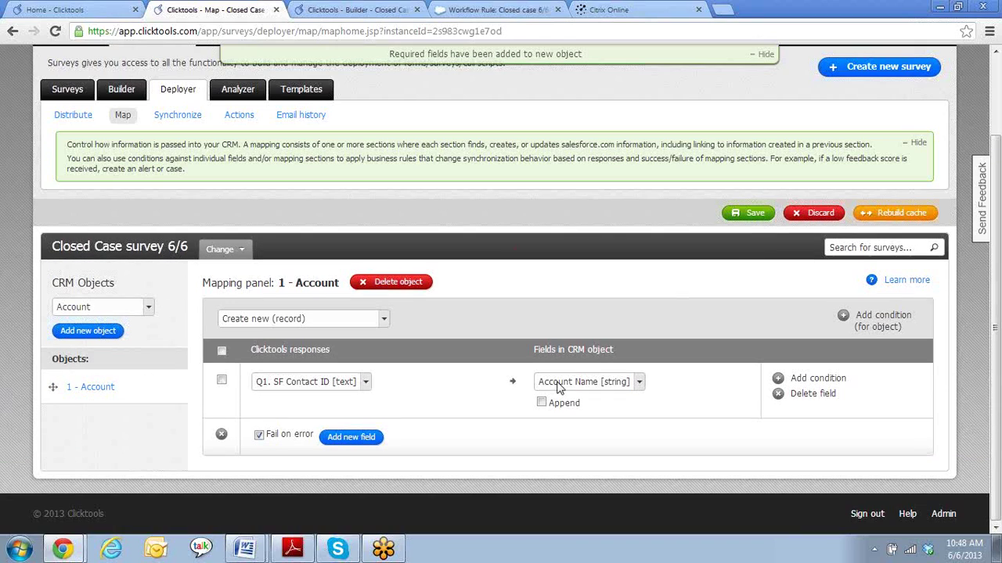
left_click(383, 321)
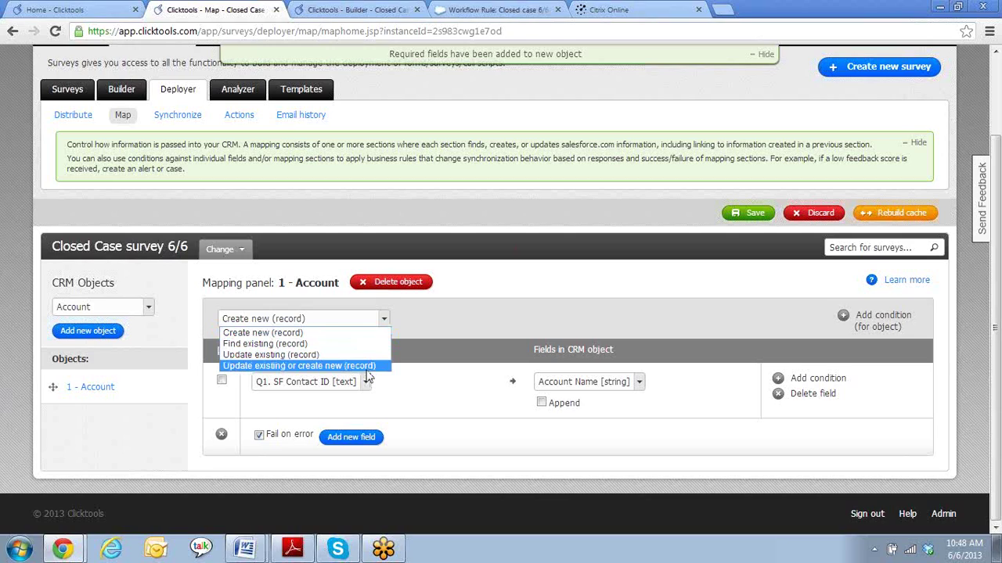
- Make the Account mapping update the record whose Account ID equals Q2. SF Account ID
left_click(257, 354)
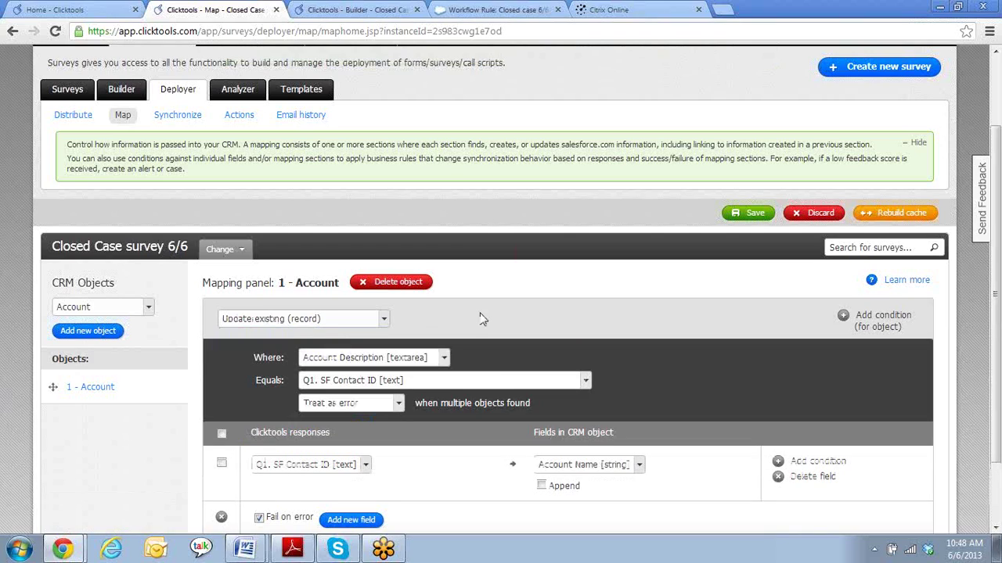
scroll(673, 322, "down", 2)
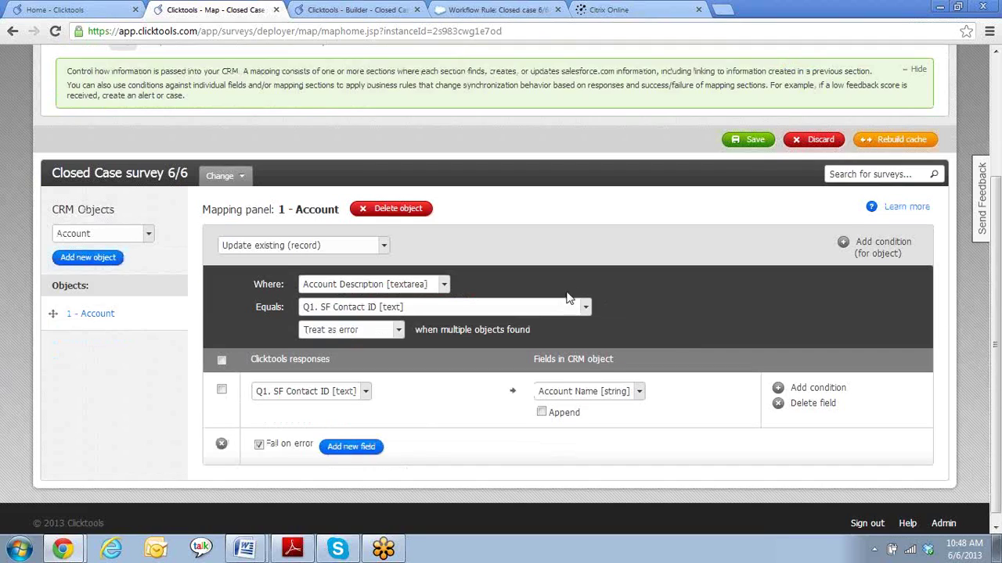
left_click(444, 285)
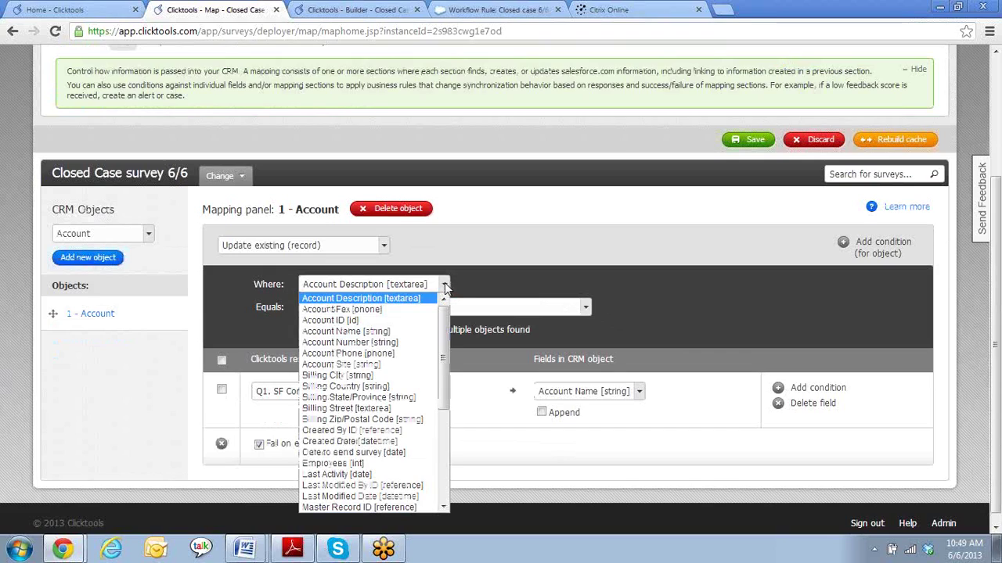
left_click(407, 318)
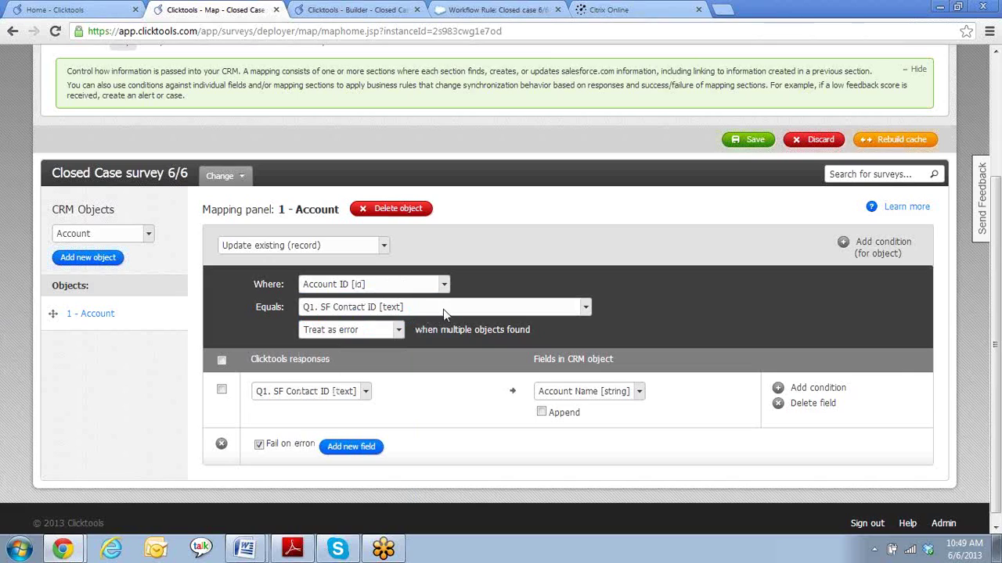
left_click(444, 308)
left_click(432, 332)
left_click(444, 285)
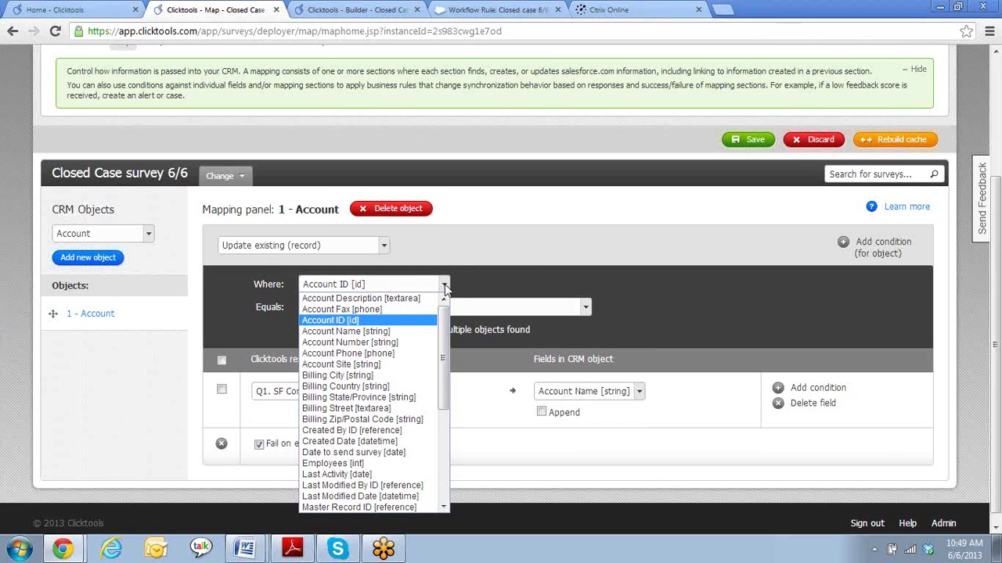
left_click(444, 287)
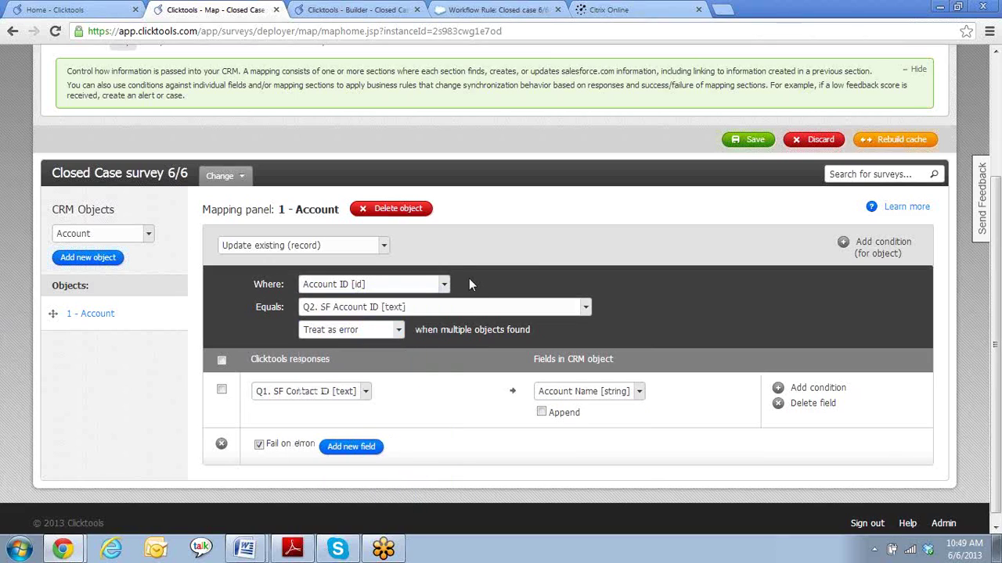
left_click(587, 308)
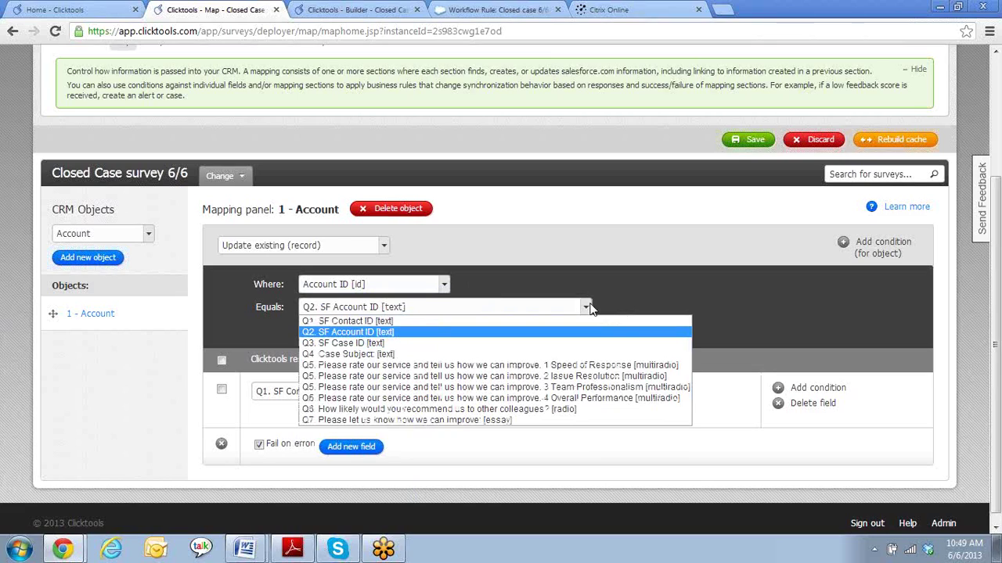
left_click(621, 310)
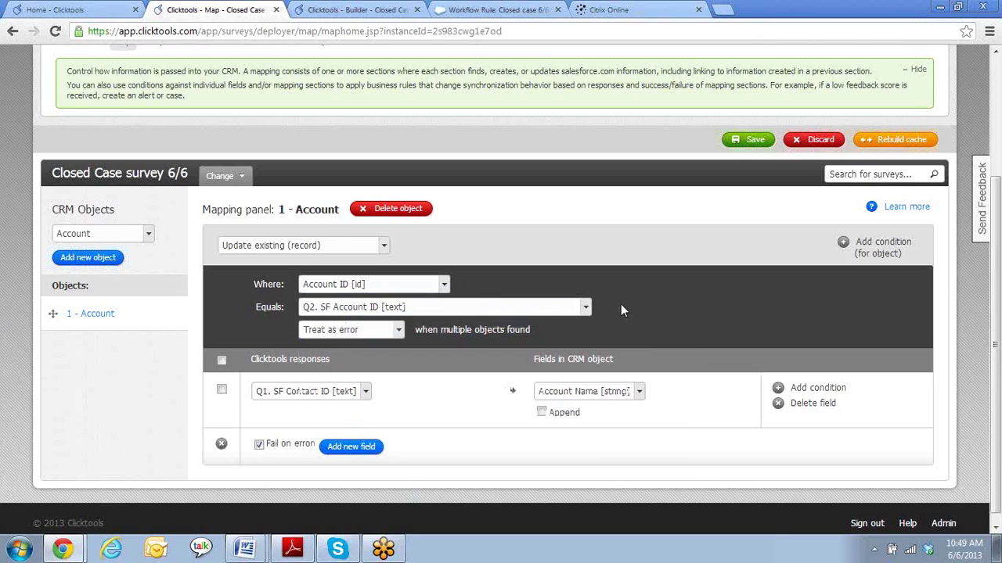
scroll(620, 310, "down", 1)
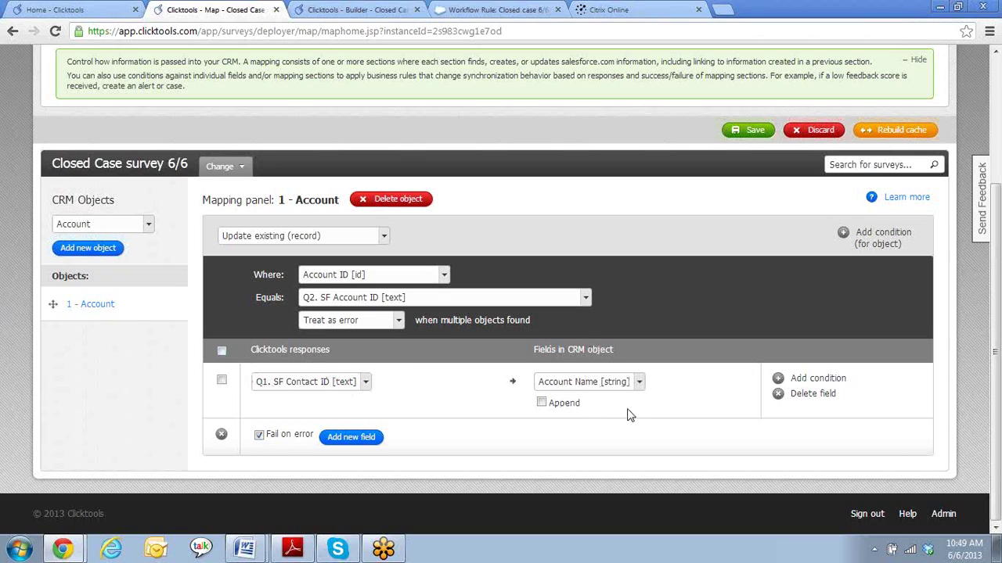
- Delete the Account mapping's field row and select Contact as the next CRM object
left_click(812, 394)
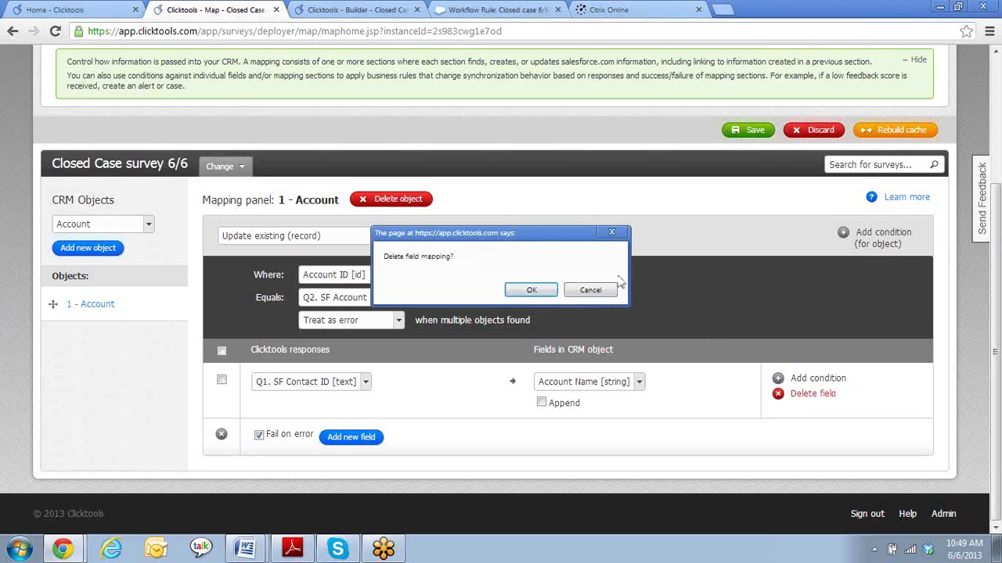
left_click(531, 290)
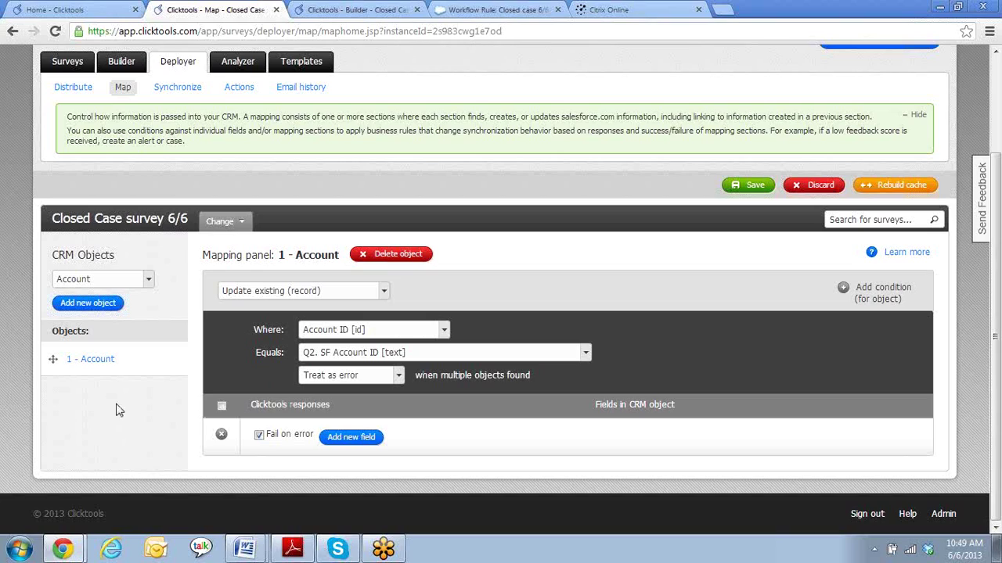
left_click(149, 281)
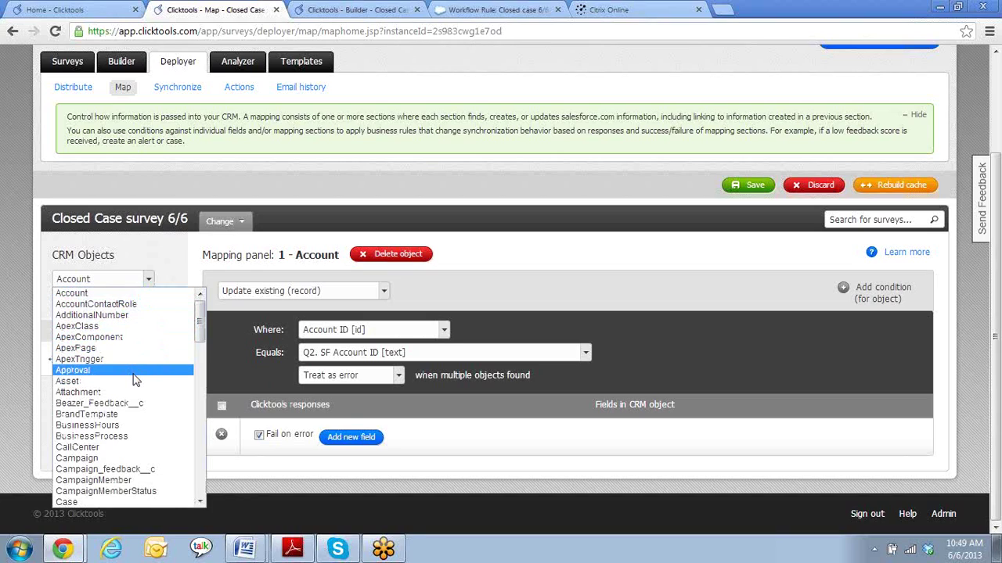
scroll(134, 378, "down", 2)
scroll(134, 379, "down", 2)
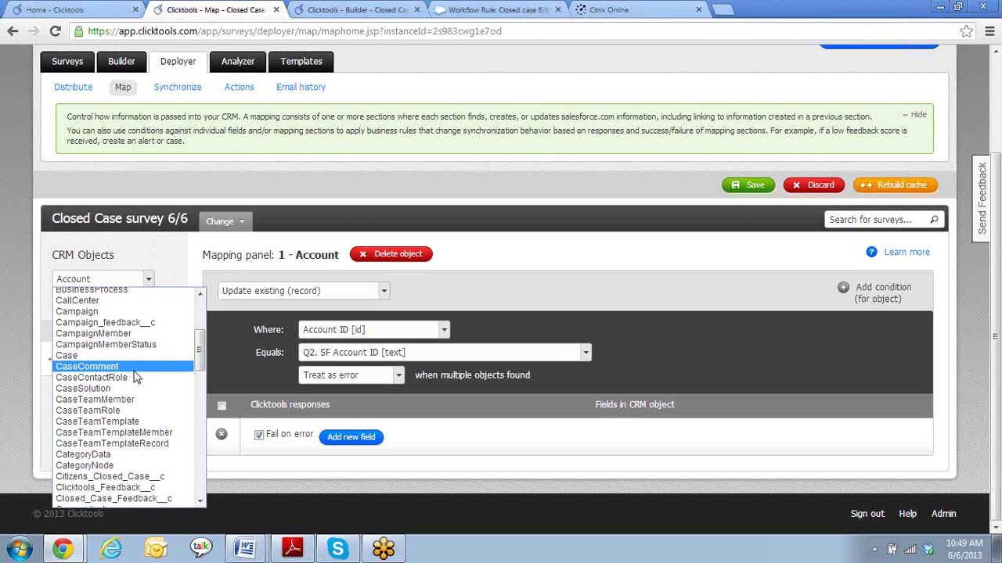
scroll(134, 378, "down", 2)
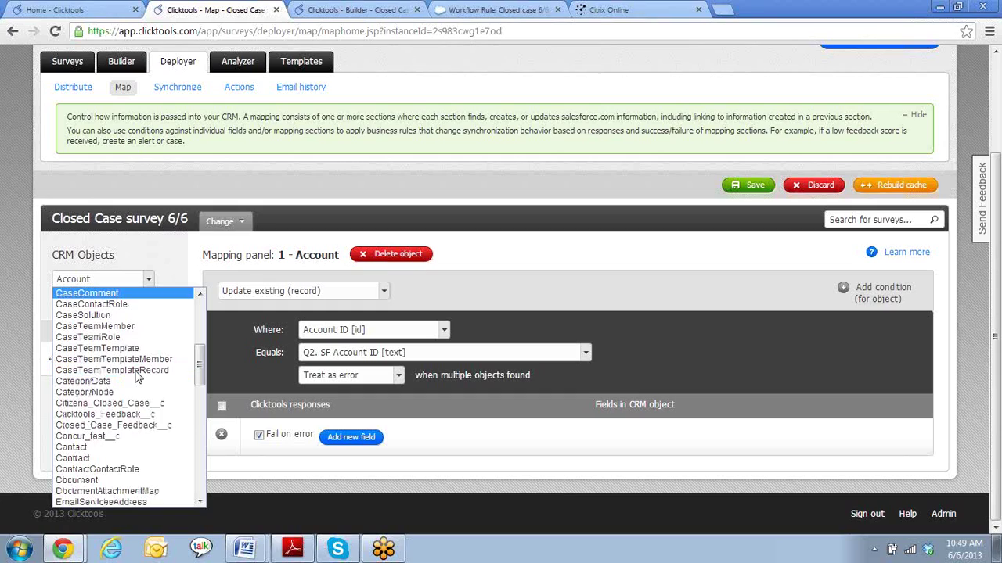
left_click(152, 450)
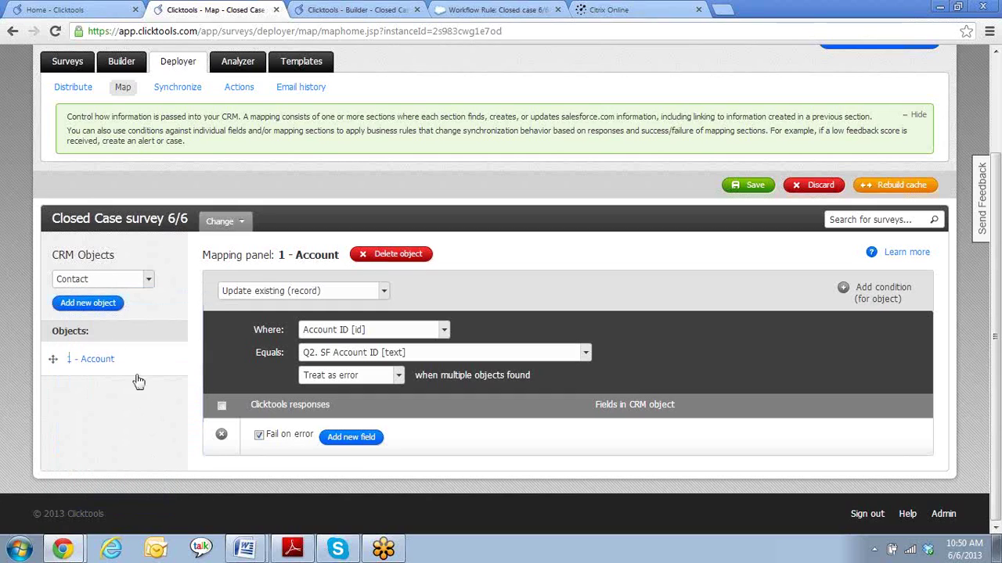
- Add a Contact object that updates the contact whose Contact ID equals Q1. SF Contact ID
left_click(114, 309)
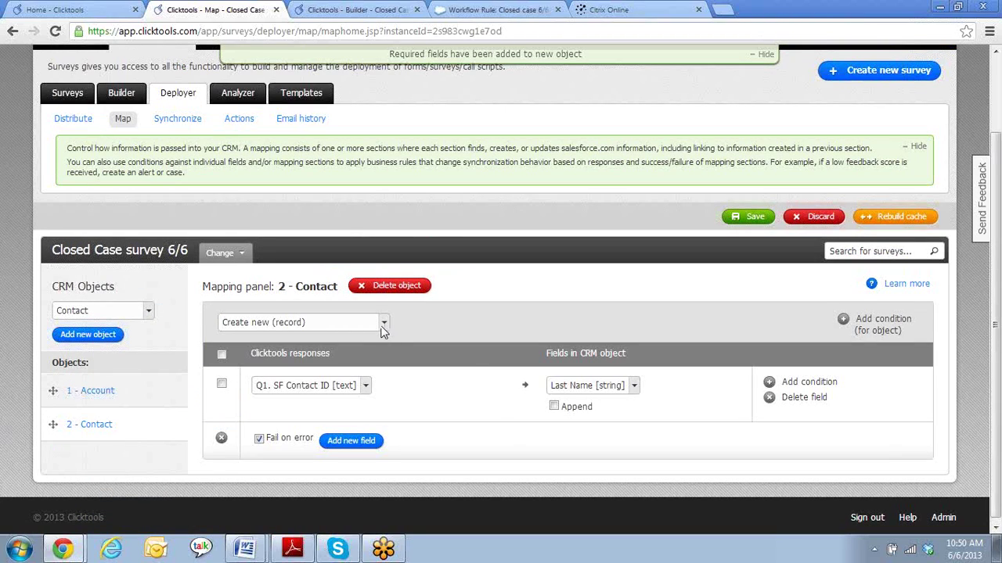
left_click(384, 327)
left_click(264, 359)
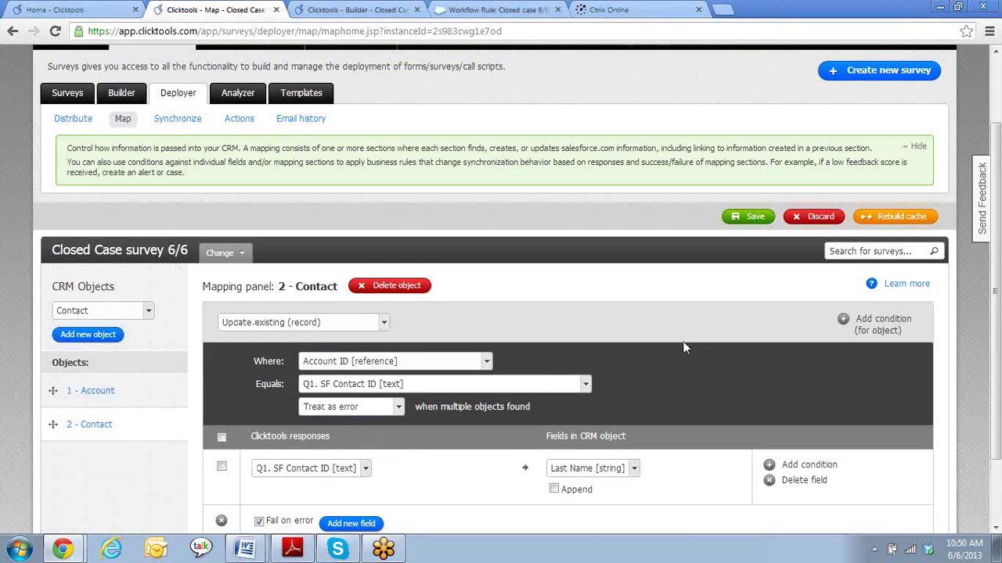
scroll(683, 345, "down", 2)
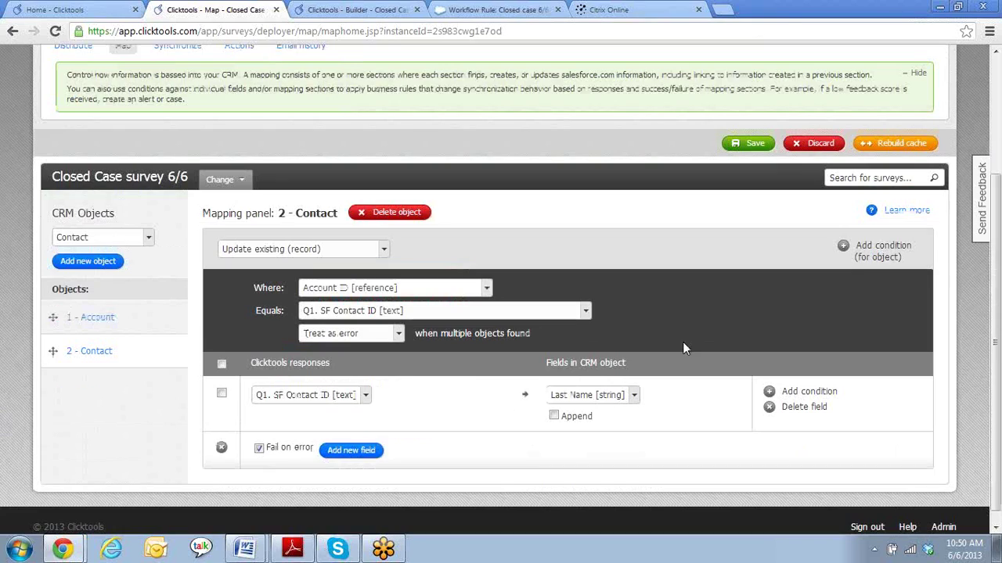
left_click(486, 289)
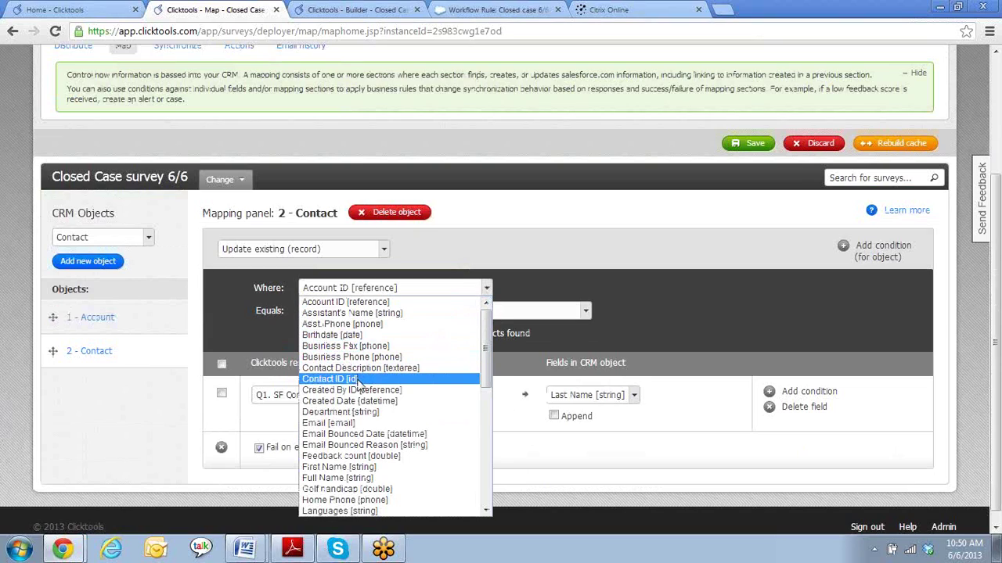
left_click(359, 382)
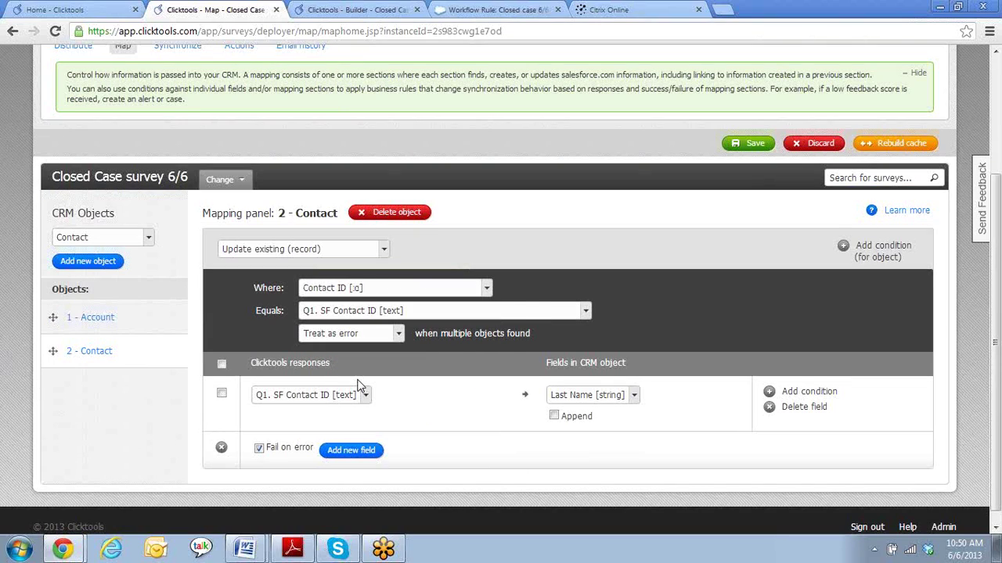
left_click(483, 312)
left_click(483, 319)
- Map Completion date and time to Last survey response date and save the mapping
left_click(365, 396)
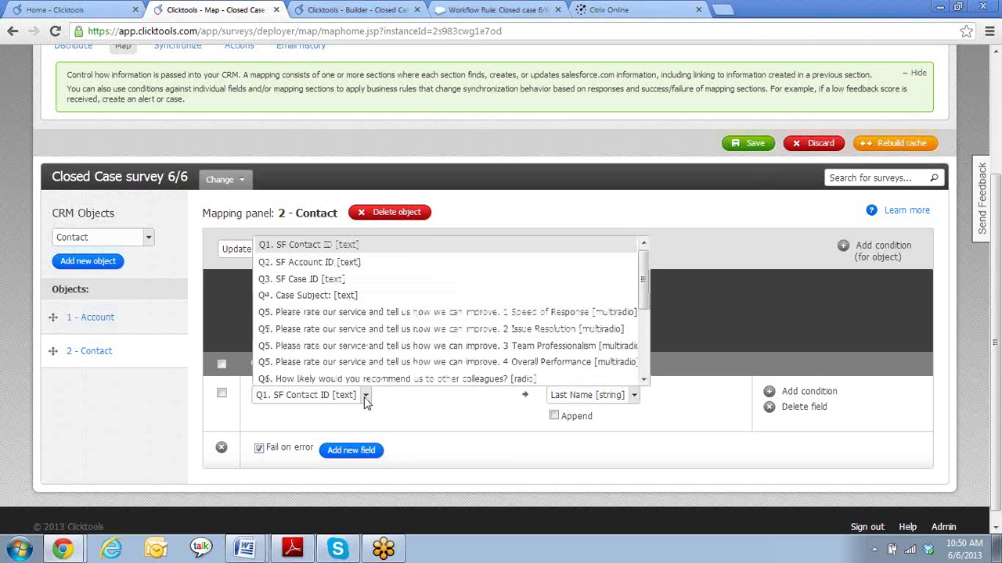
left_click(411, 405)
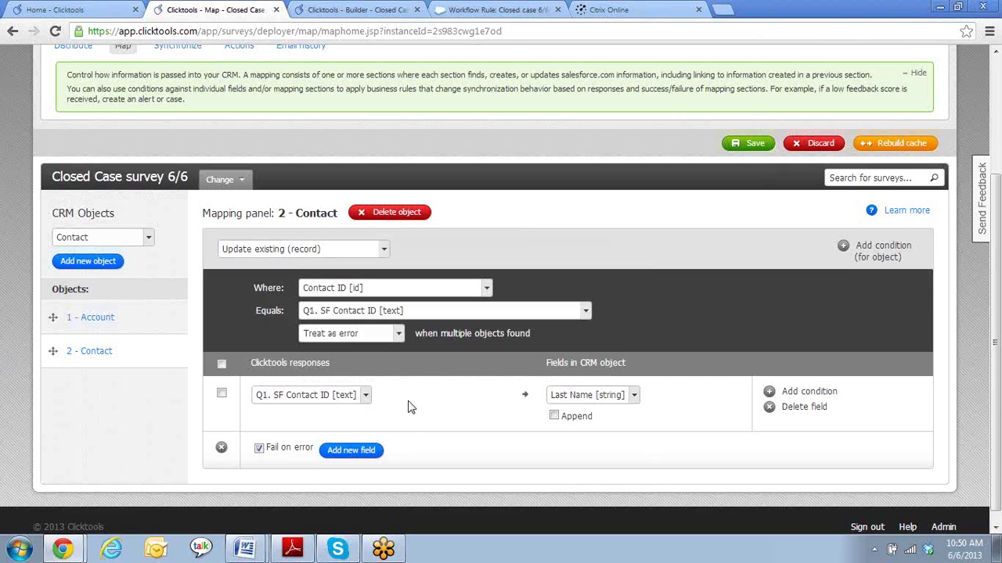
left_click(630, 393)
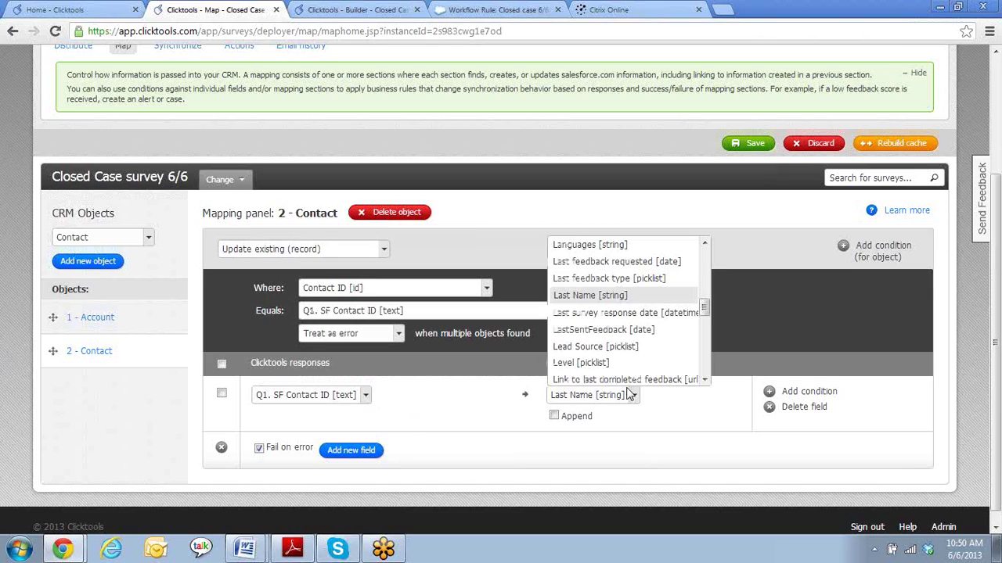
left_click(635, 313)
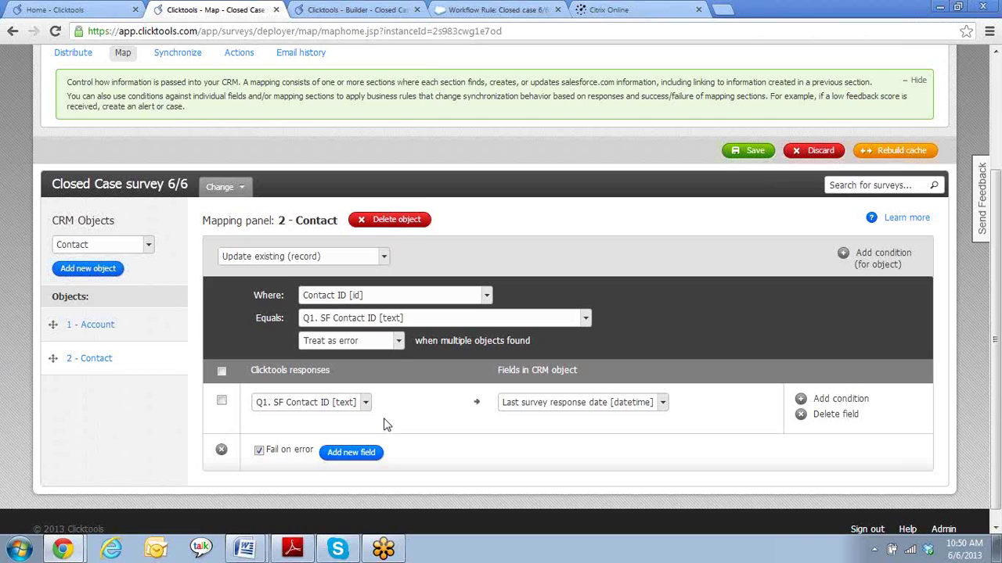
left_click(365, 403)
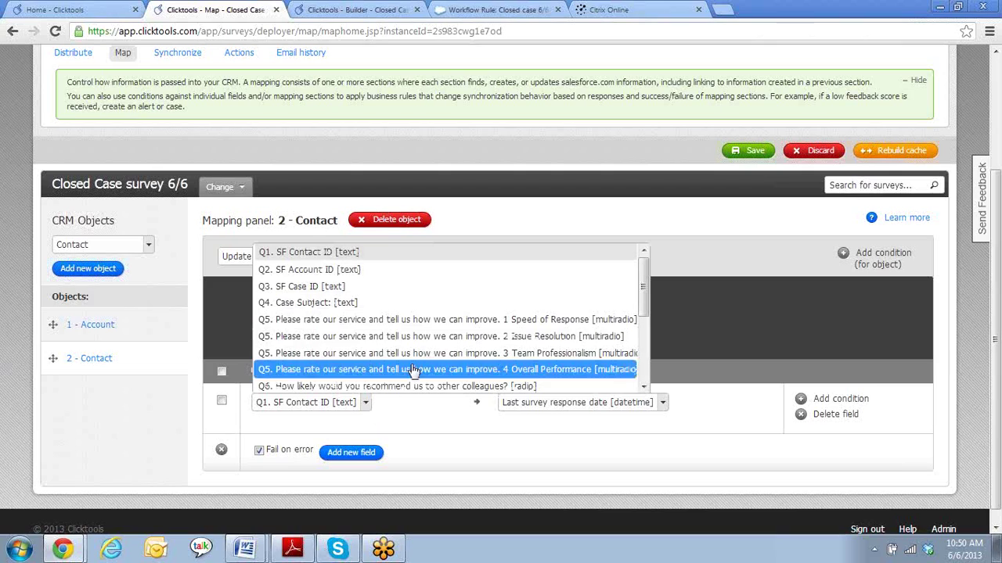
left_click_drag(645, 275, 647, 342)
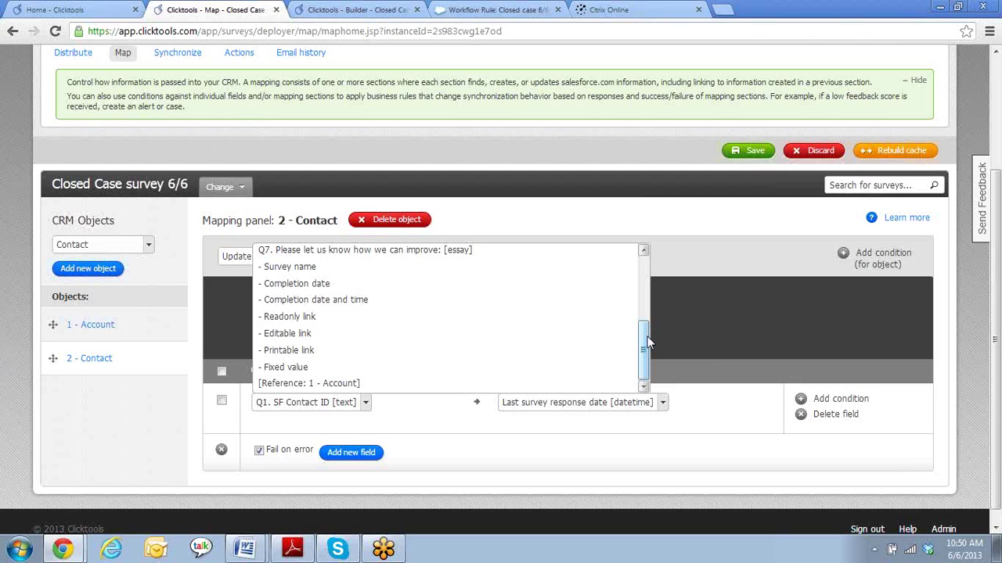
mouse_move(647, 376)
left_mouse_down()
mouse_move(646, 301)
mouse_move(646, 383)
left_mouse_up()
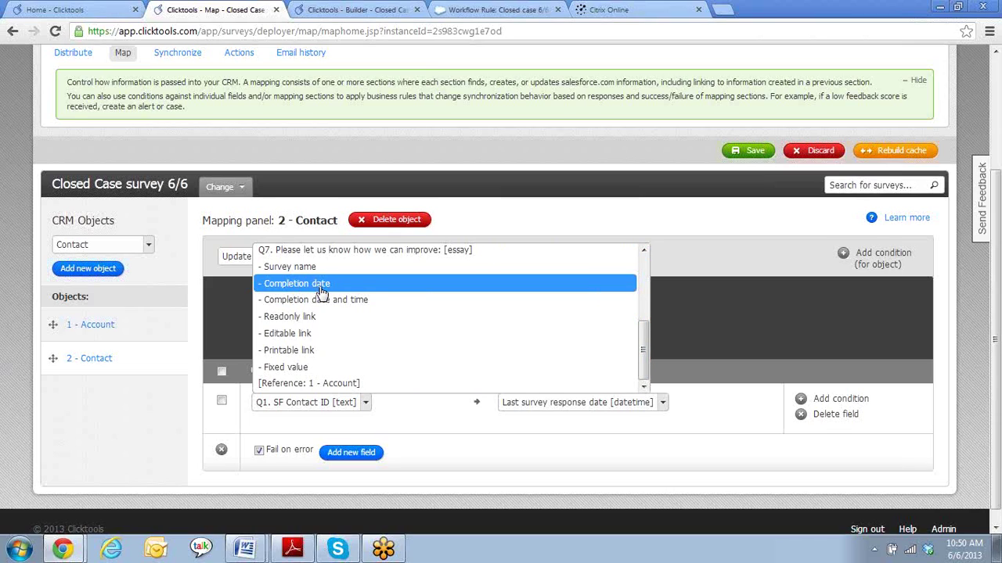
left_click(321, 289)
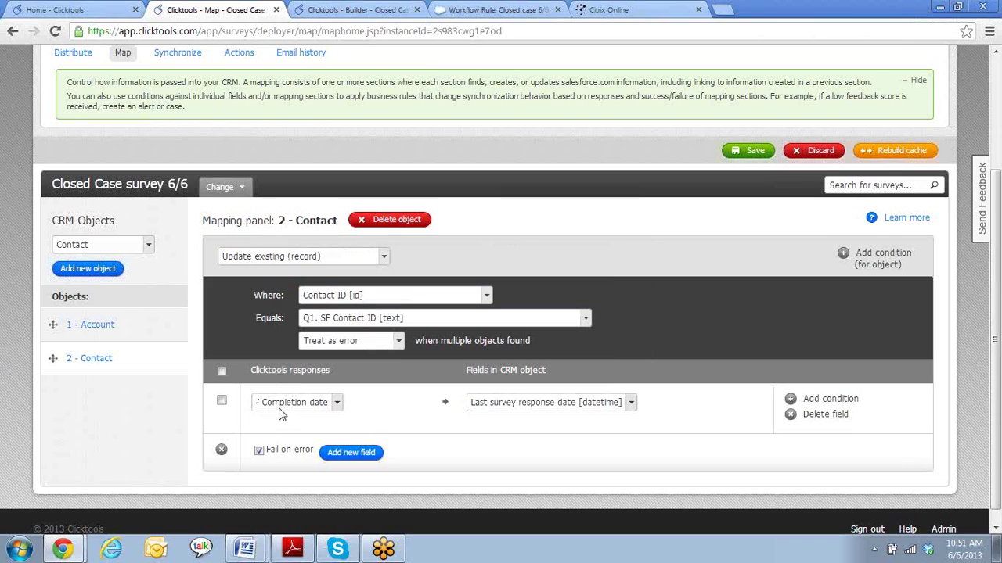
left_click(337, 405)
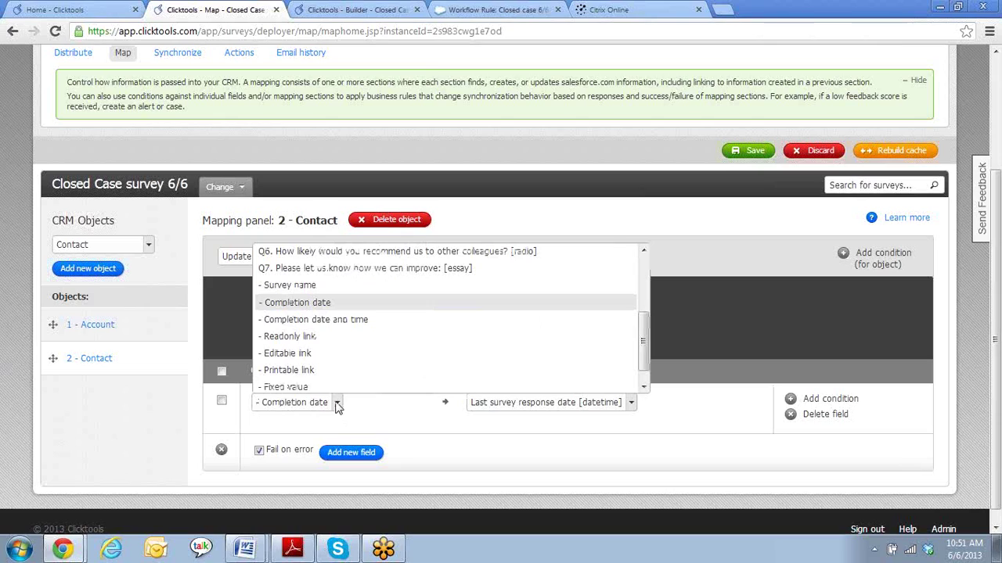
left_click(337, 321)
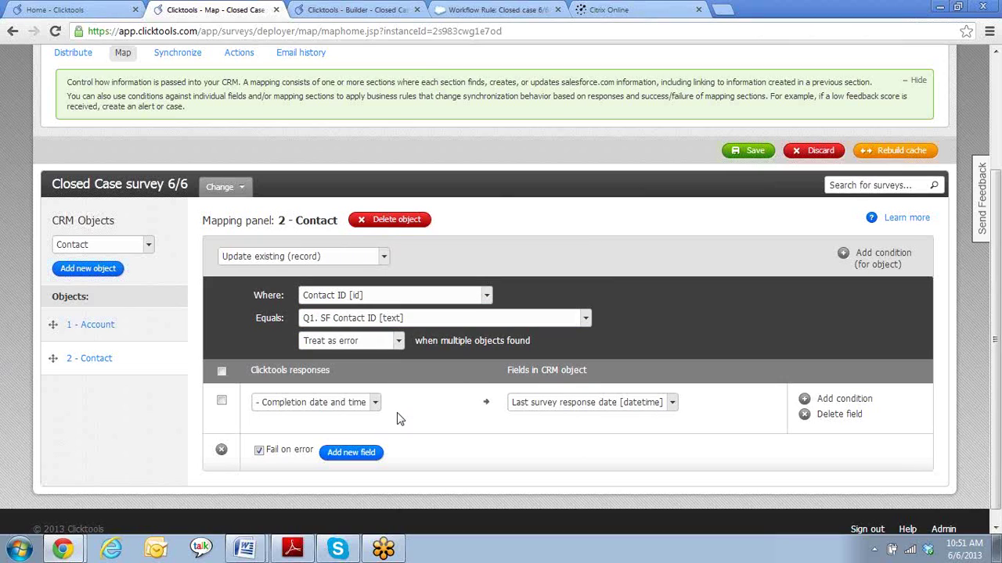
left_click(751, 154)
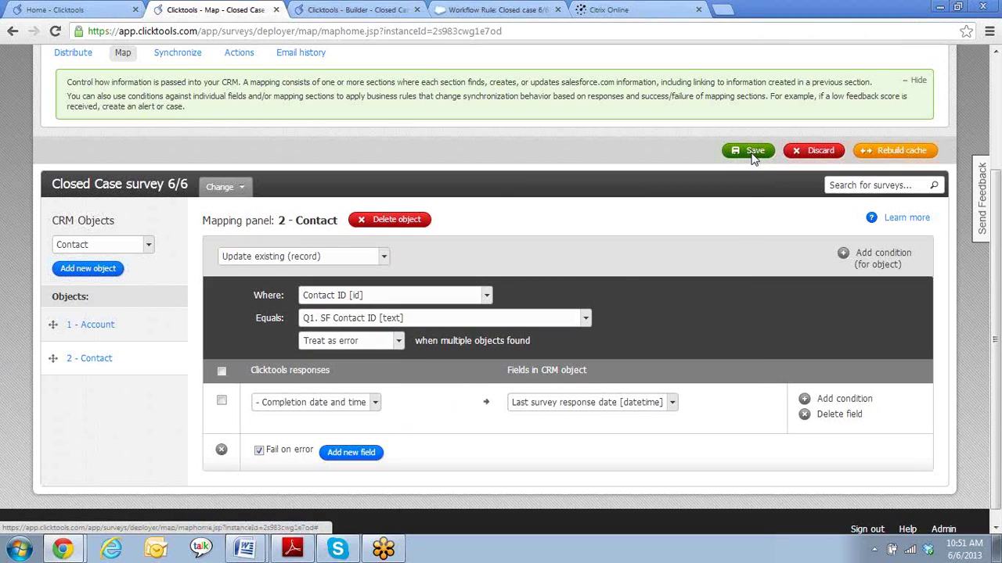
left_click(518, 293)
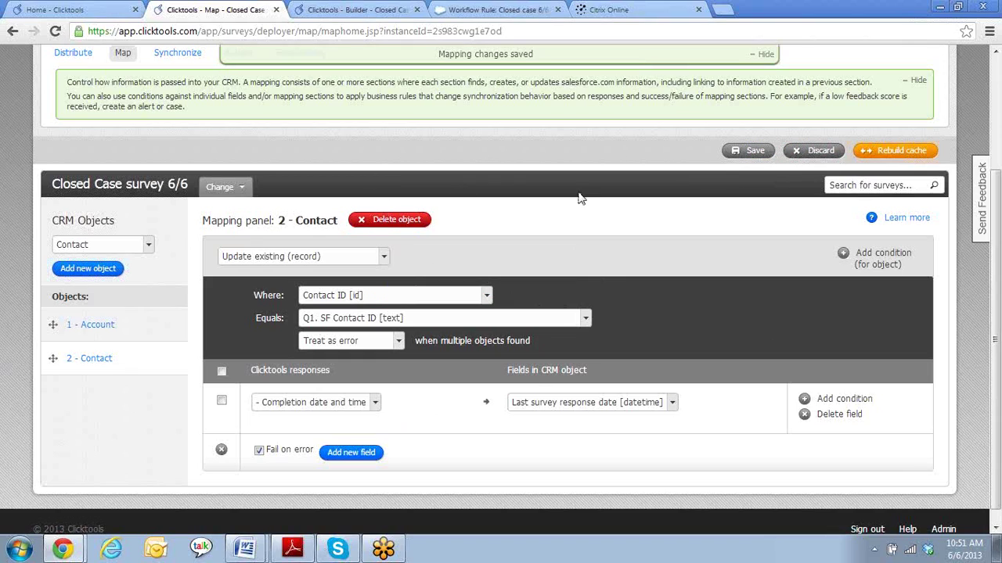
- Add a Case object that updates the case whose Case ID equals Q3. SF Case ID
left_click(150, 245)
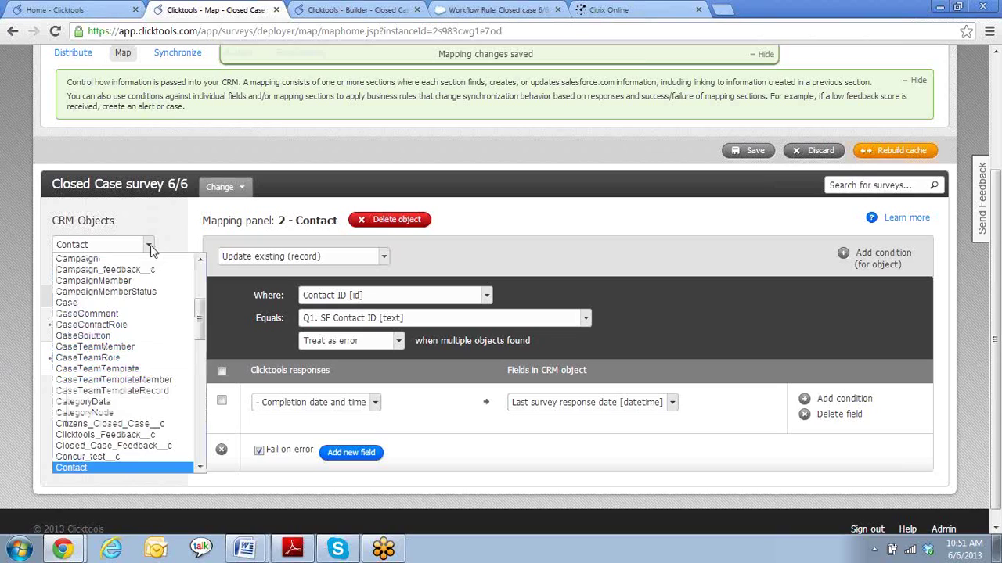
left_click(121, 303)
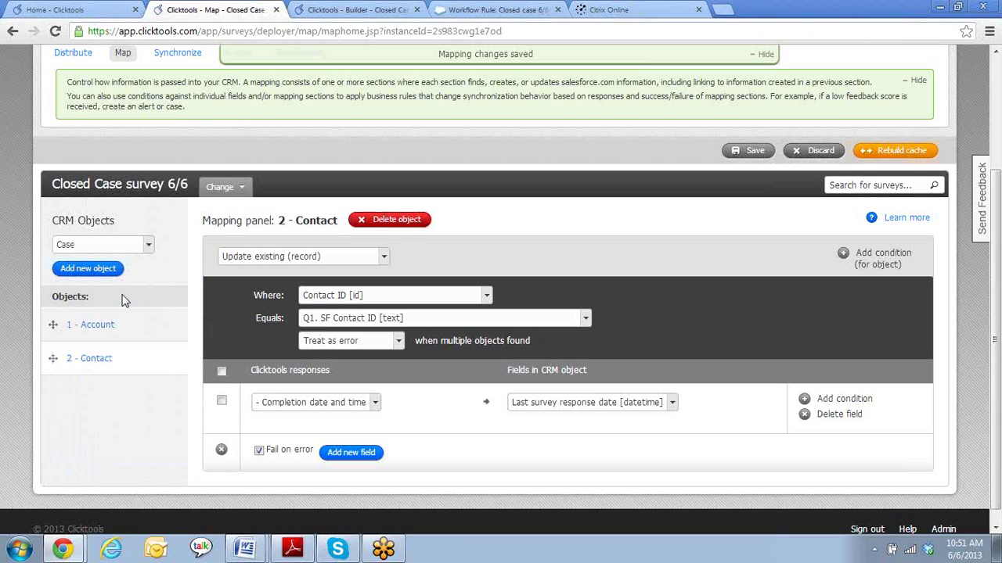
left_click(100, 269)
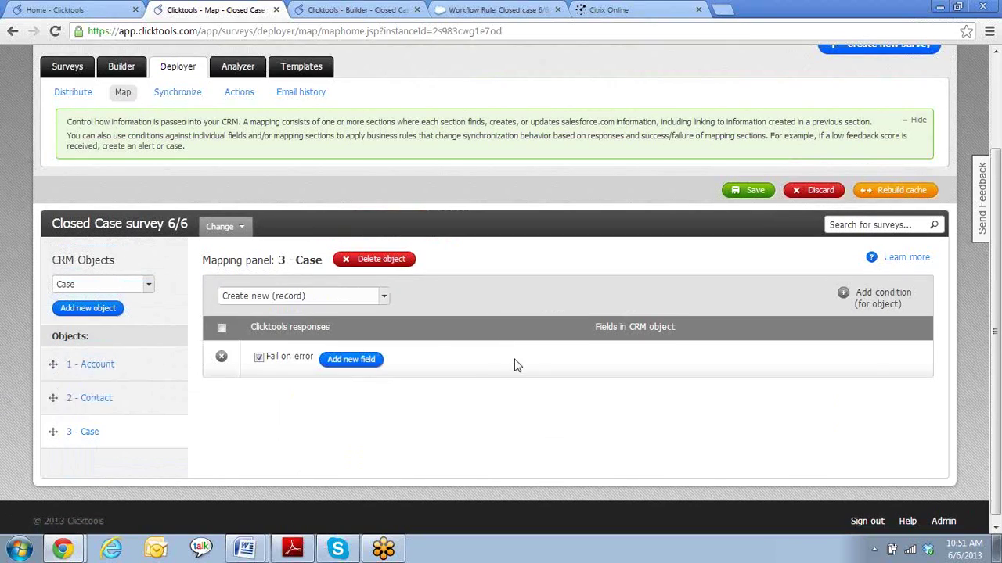
left_click(383, 297)
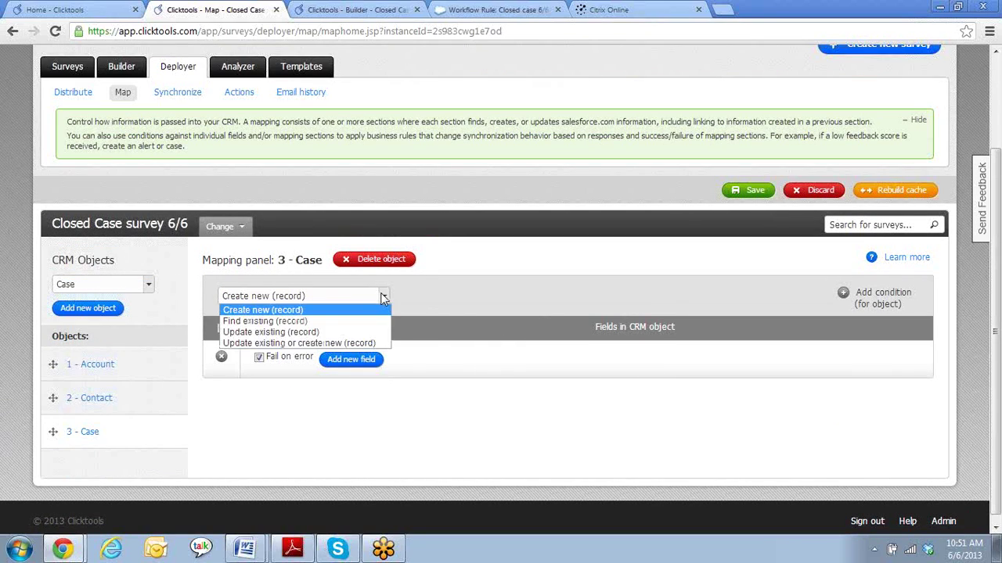
left_click(308, 334)
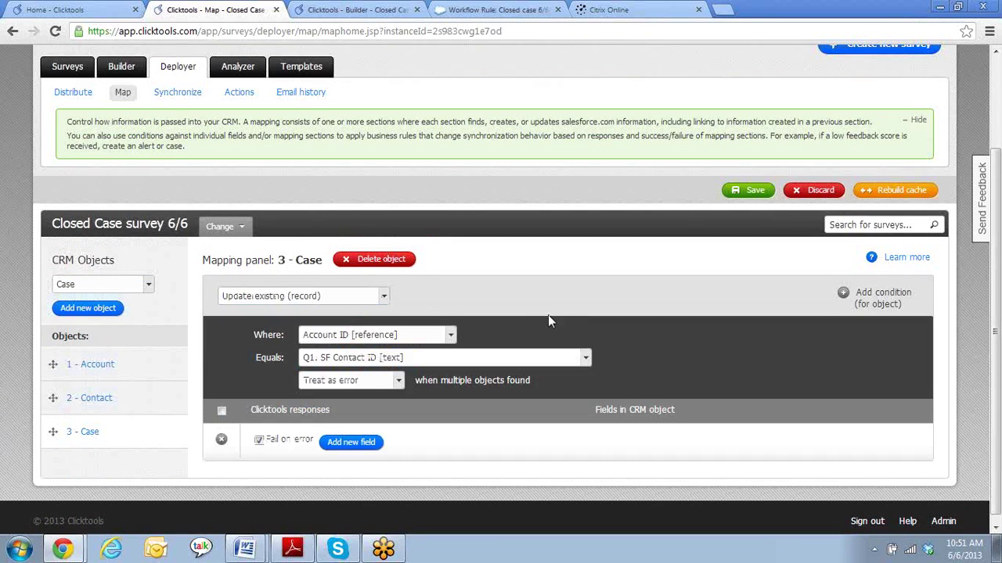
left_click(451, 335)
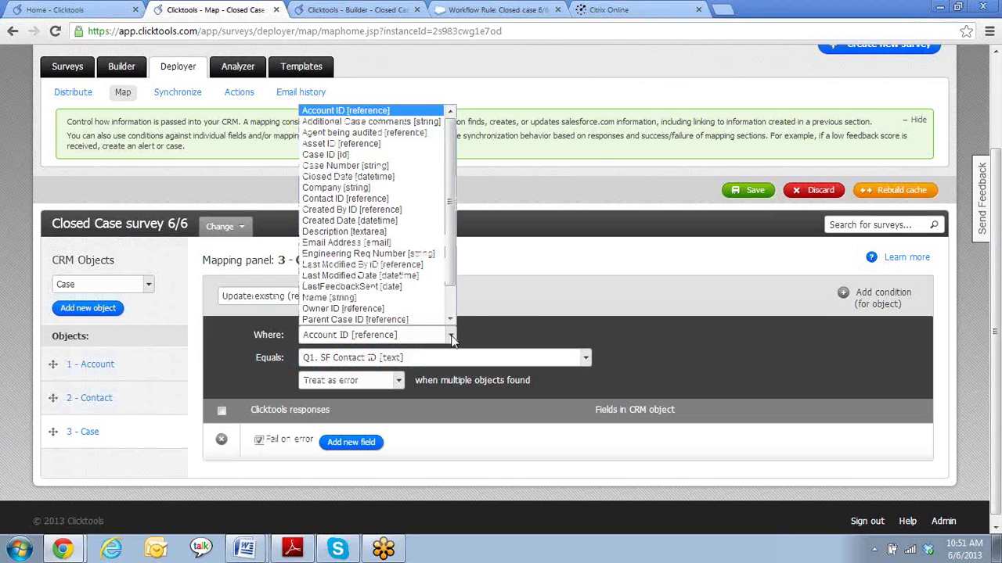
left_click(364, 157)
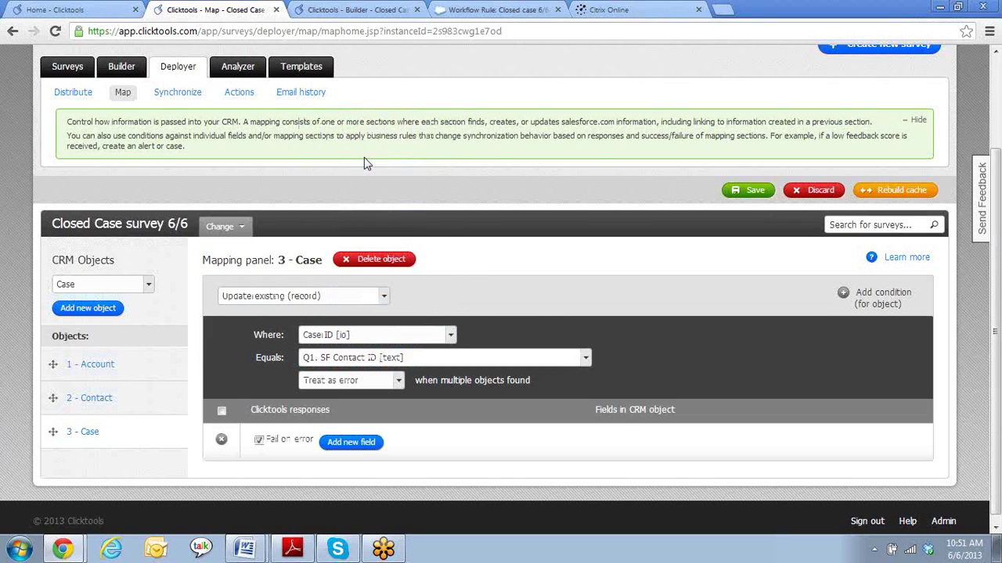
left_click(586, 359)
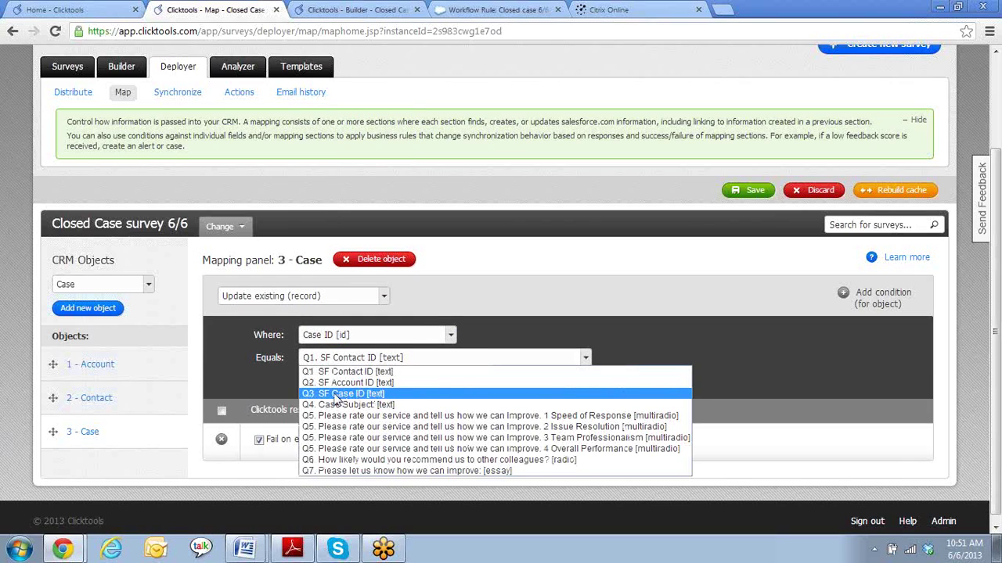
left_click(335, 395)
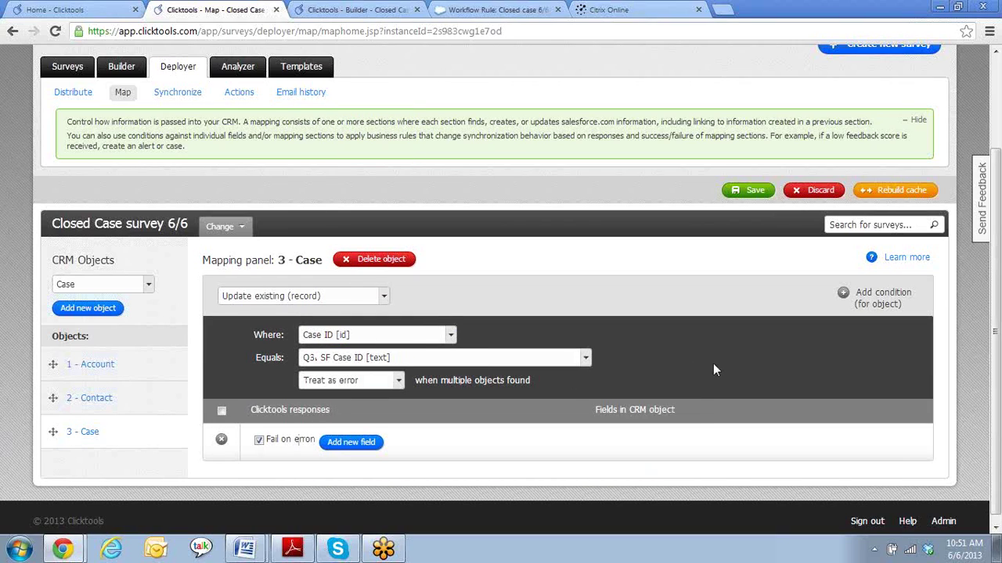
scroll(713, 365, "down", 1)
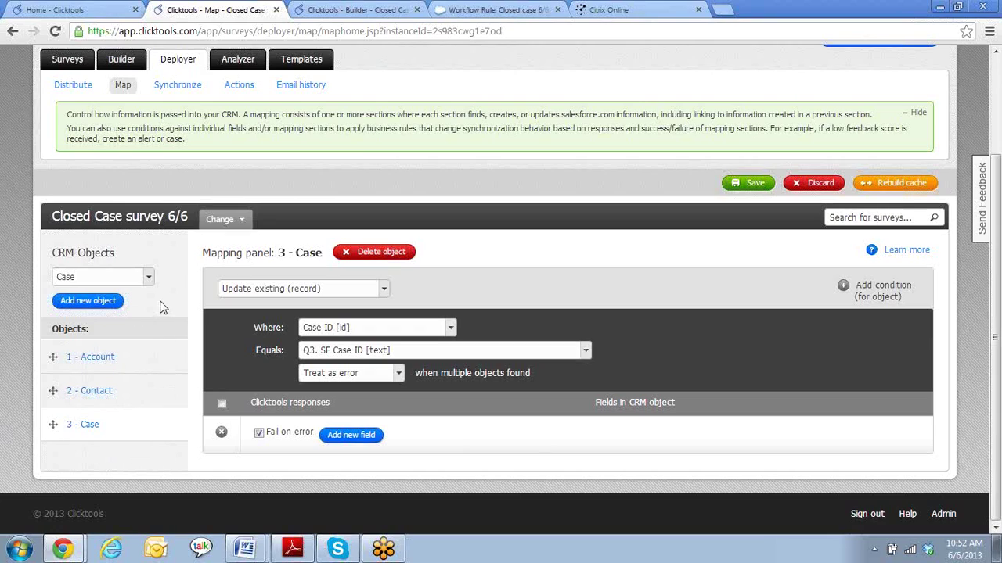
- Add X1Closed_Case_Feedback_T__c from the CRM Objects list as a fourth, new-record mapping object
left_click(149, 277)
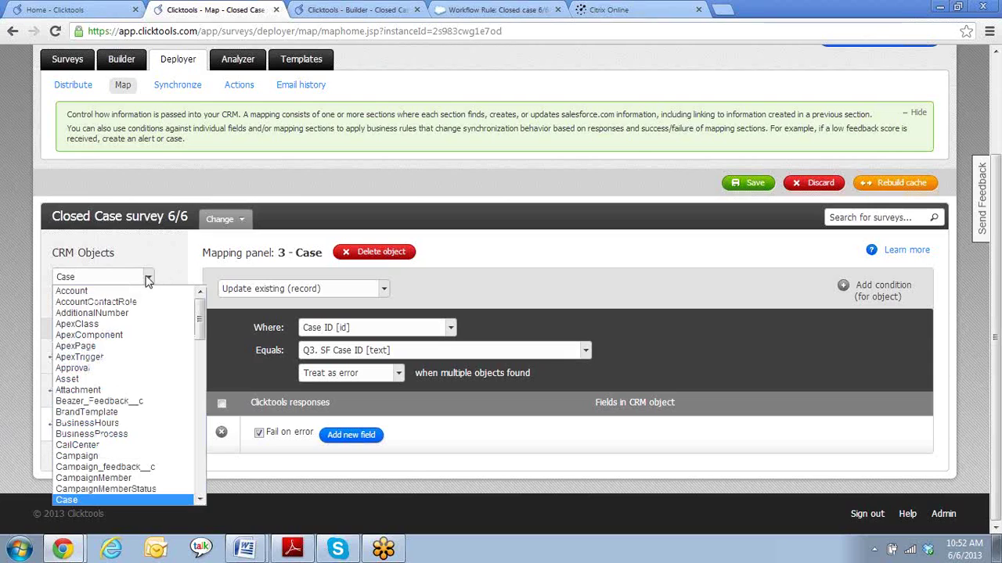
left_click_drag(200, 327, 195, 445)
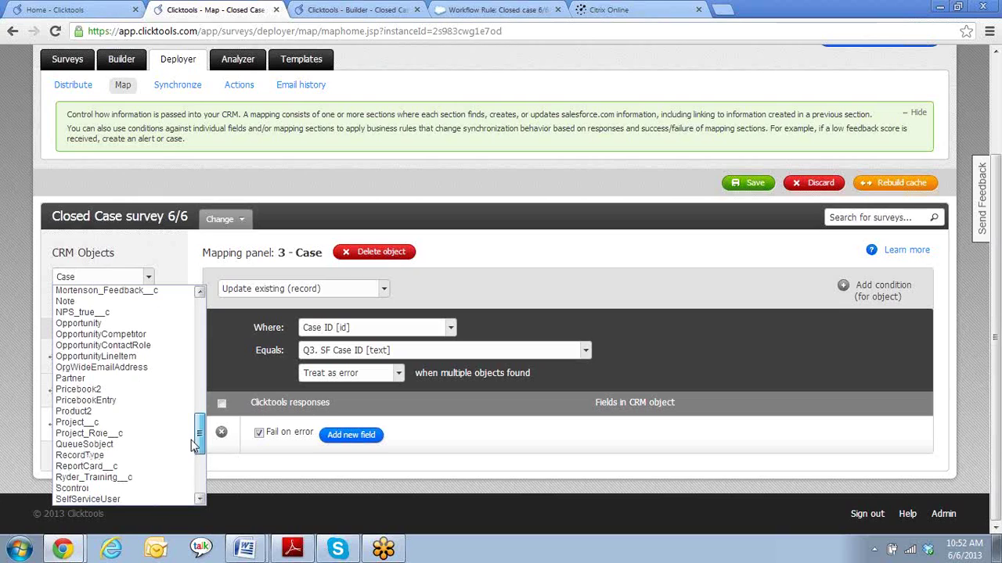
left_click_drag(195, 445, 194, 487)
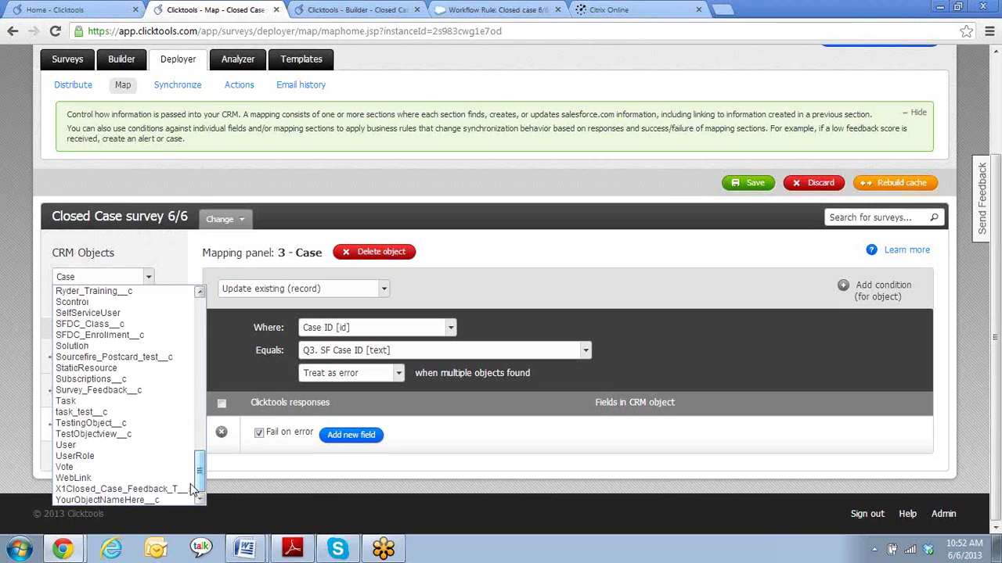
left_click(130, 490)
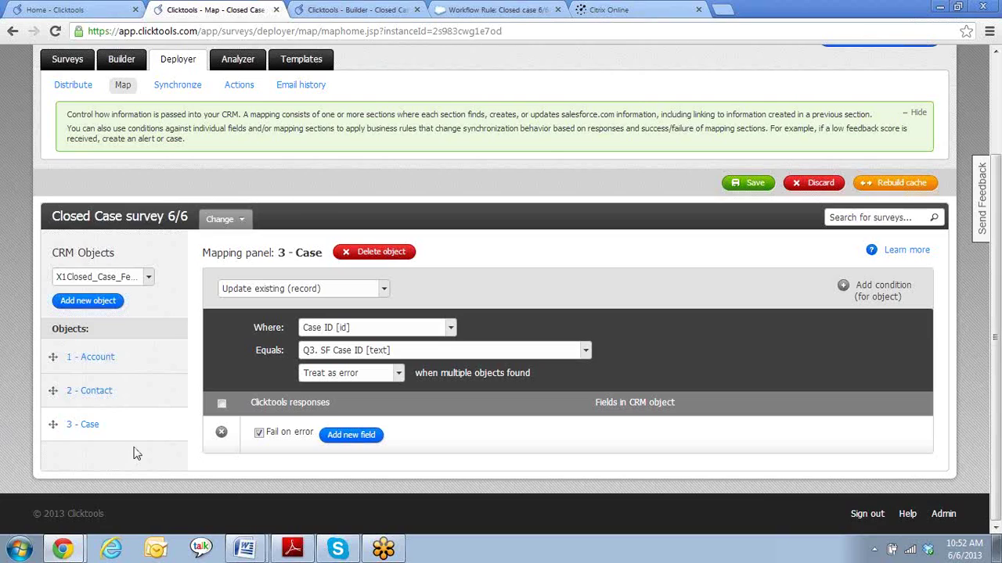
left_click(100, 304)
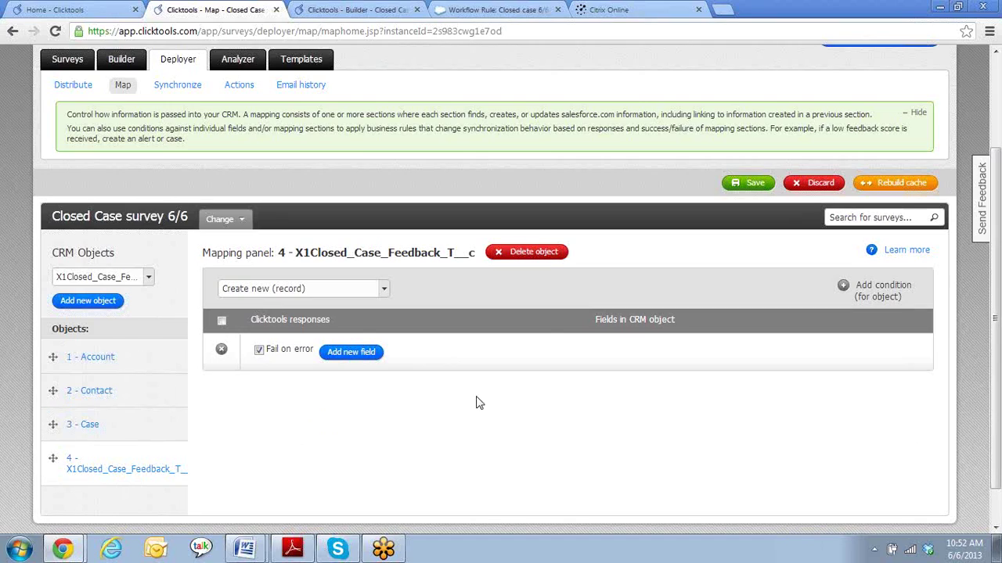
- Add a field row mapping Q1. SF Contact ID to the Closed Case Feedback T Name field
left_click(385, 290)
left_click(435, 294)
left_click(349, 353)
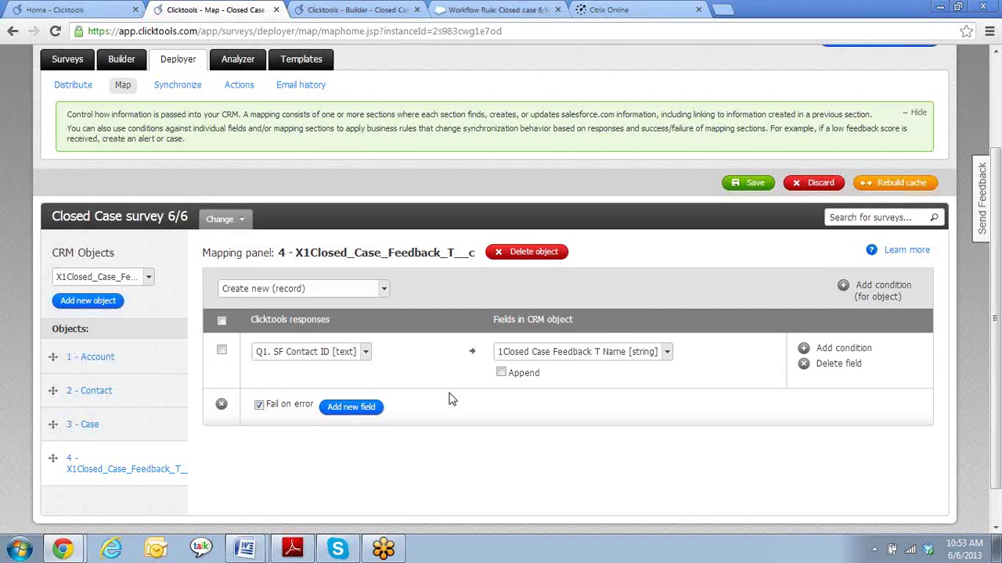
- Add two more field rows and map Reference: 1 - Account to the Account field
left_click(367, 407)
left_click(356, 463)
scroll(413, 355, "down", 1)
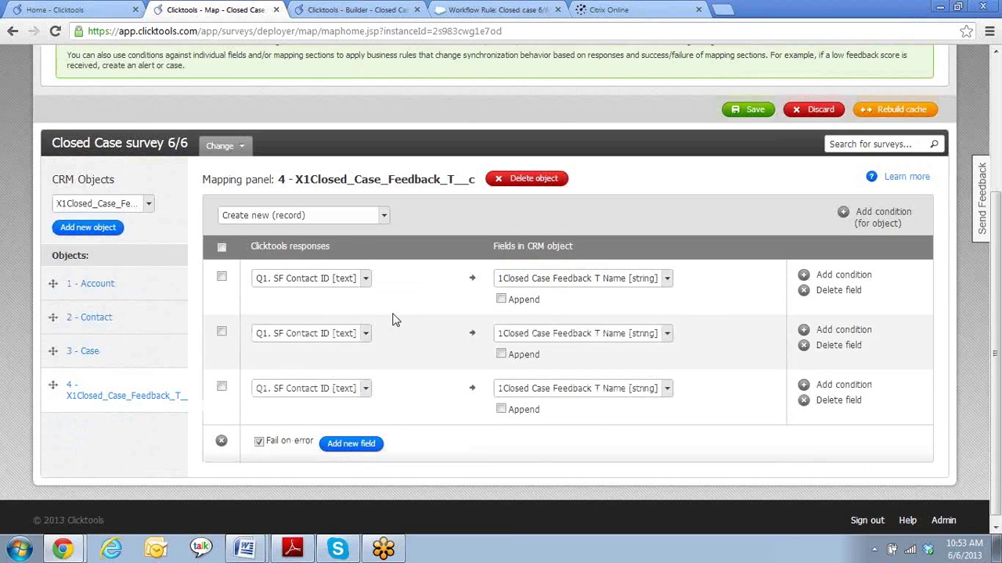
left_click(367, 281)
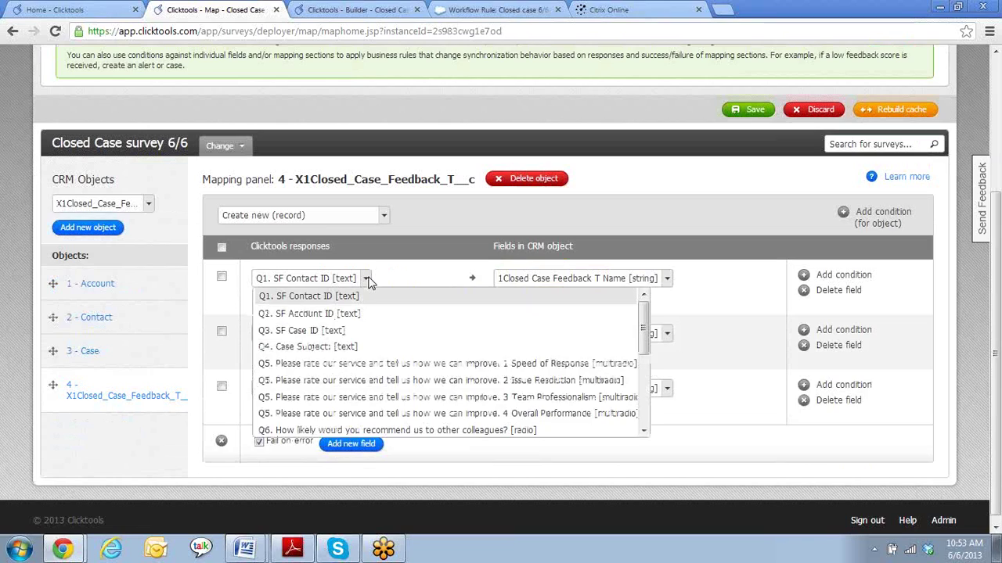
left_click(389, 280)
left_click(666, 279)
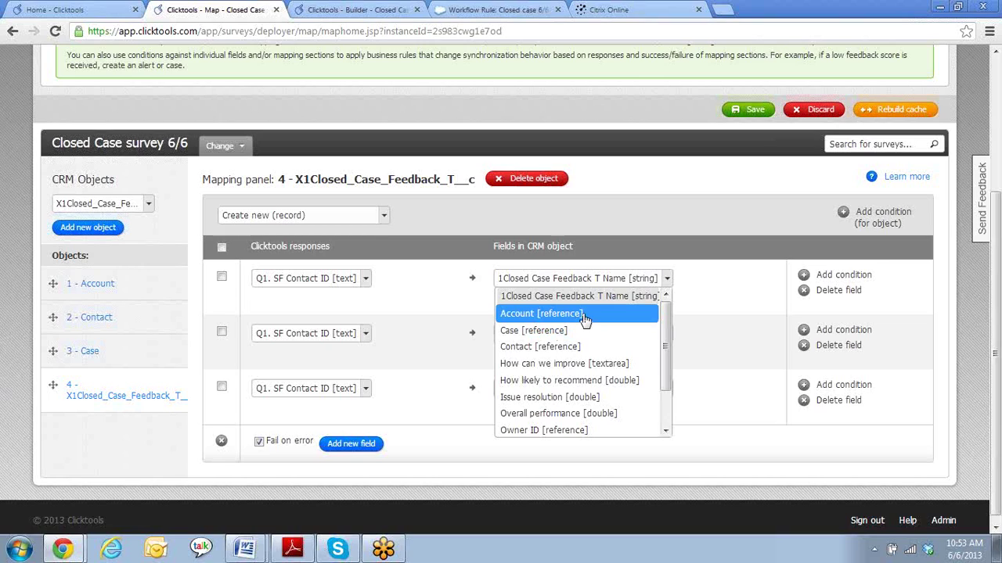
left_click(583, 316)
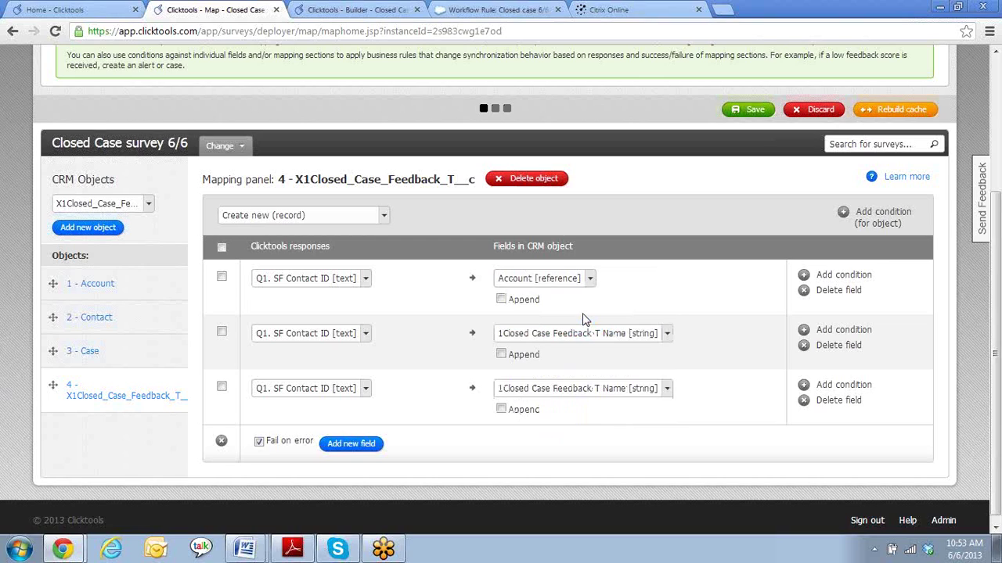
left_click(365, 286)
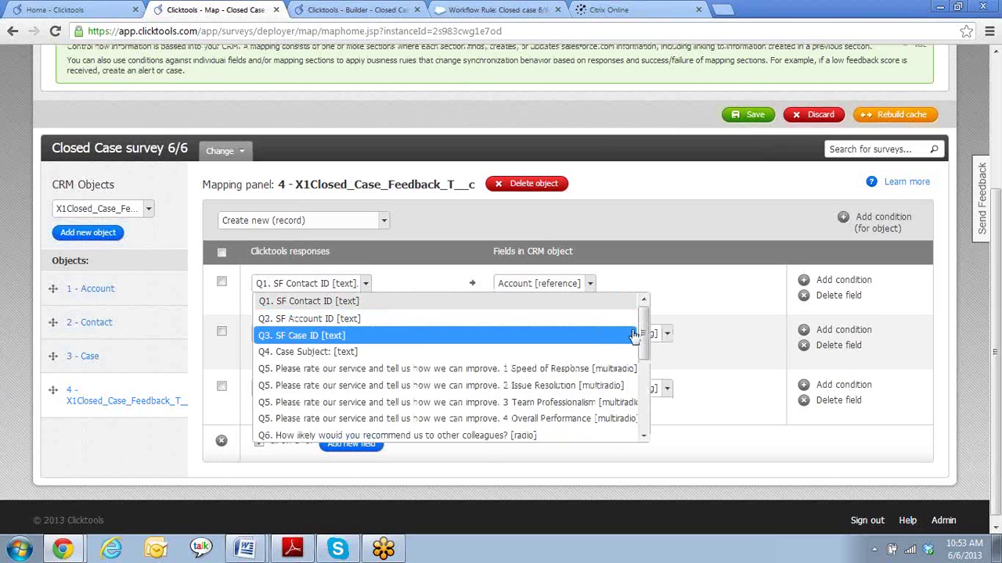
left_click_drag(641, 319, 656, 423)
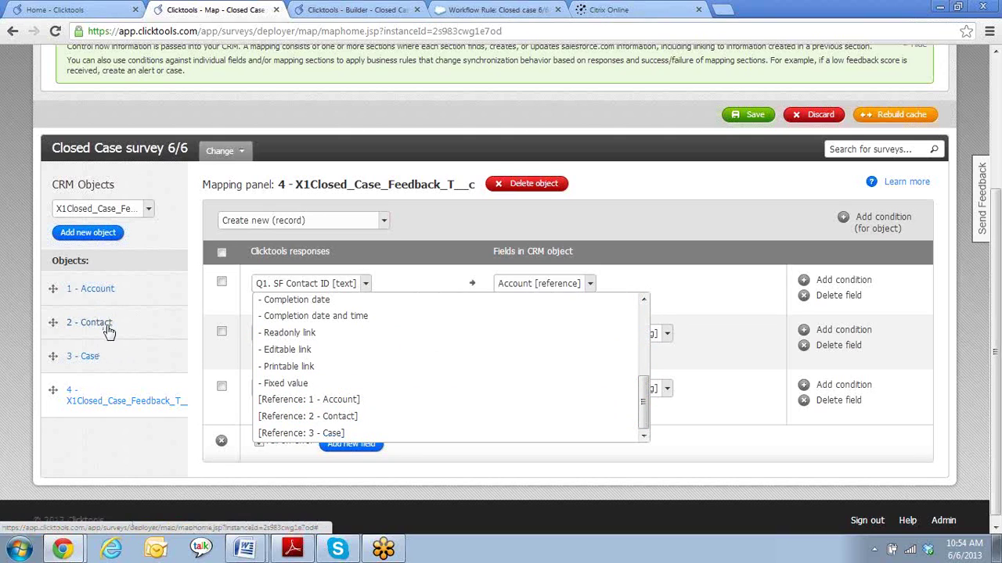
left_click(407, 405)
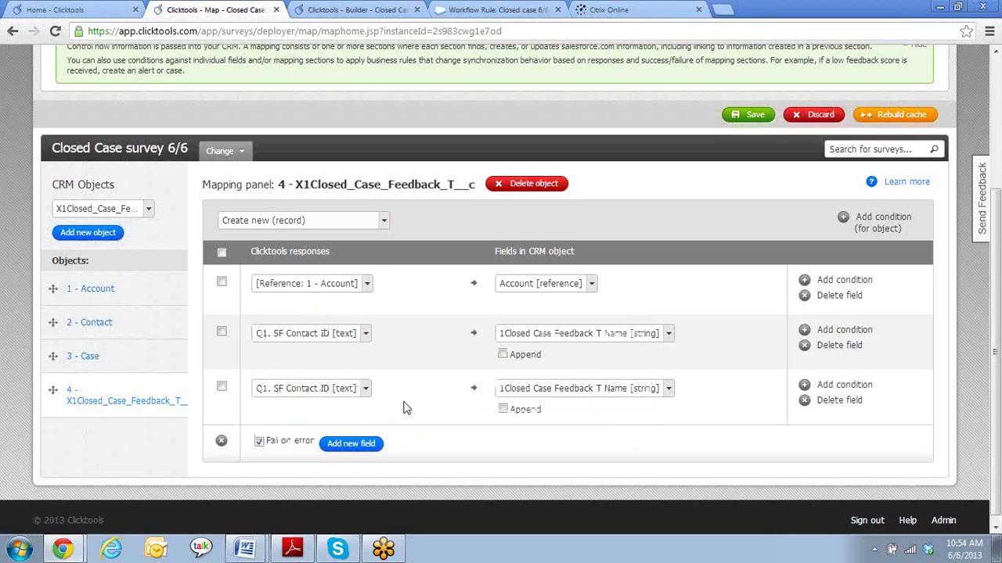
- Map Reference: 2 - Contact to the Contact field in the second row
left_click(364, 335)
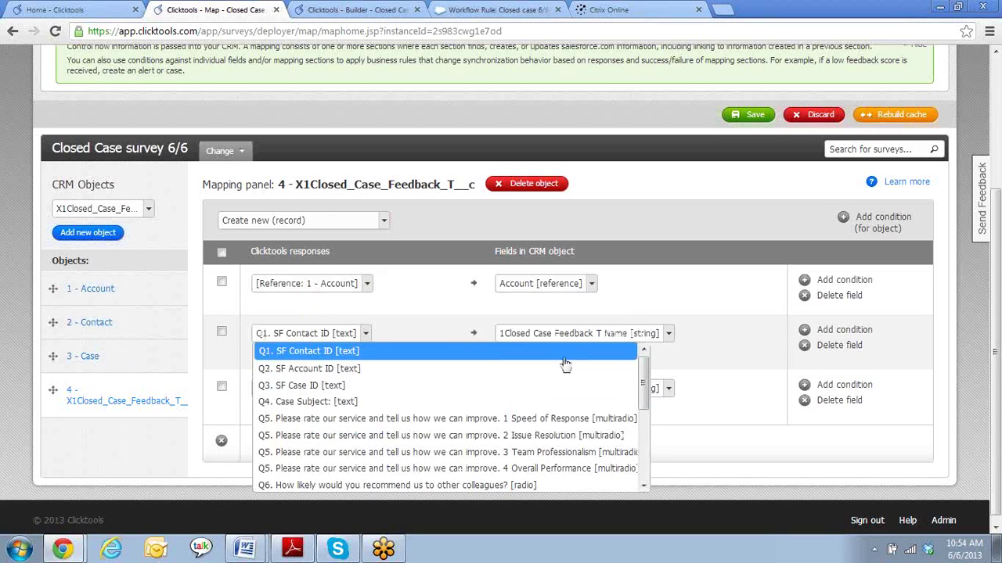
left_click_drag(641, 374, 642, 473)
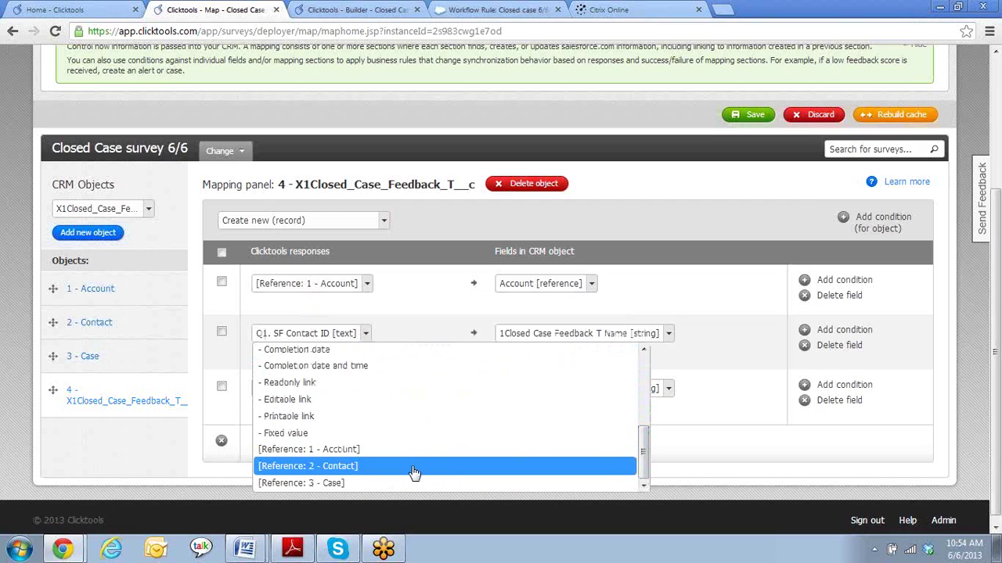
left_click(414, 469)
left_click(668, 333)
left_click(575, 402)
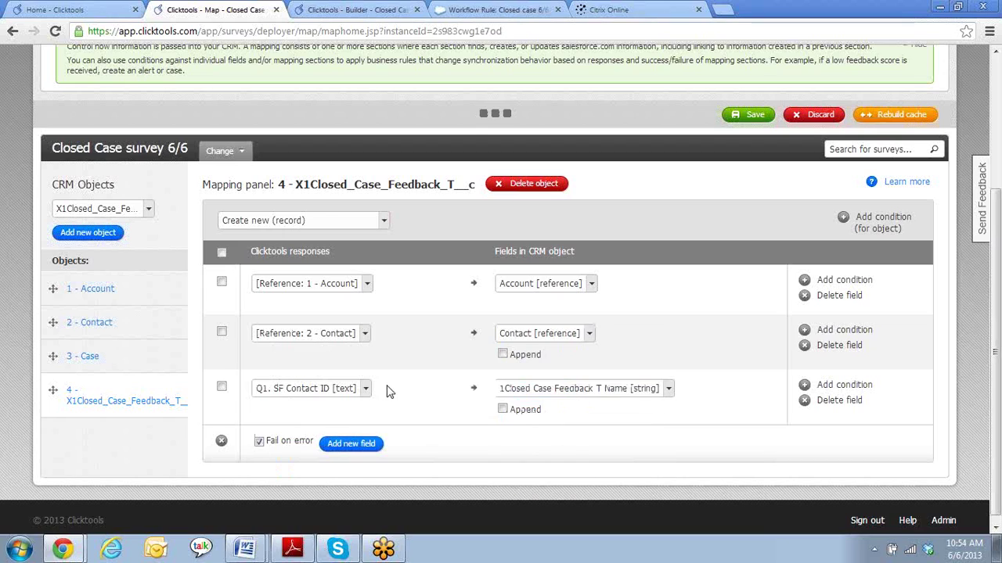
- Map Reference: 3 - Case to the Case field in the third row
left_click(365, 389)
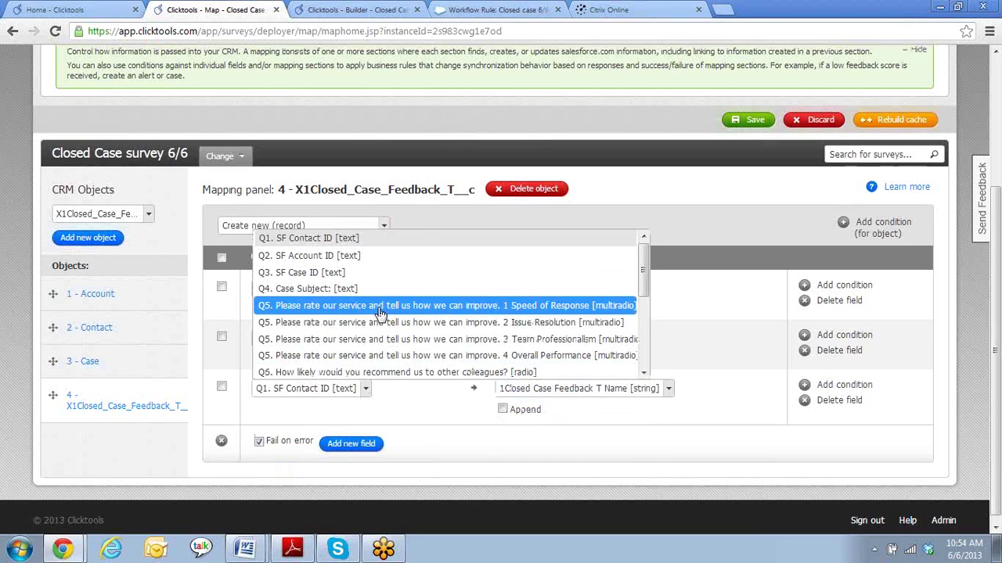
scroll(382, 317, "down", 5)
left_click(353, 363)
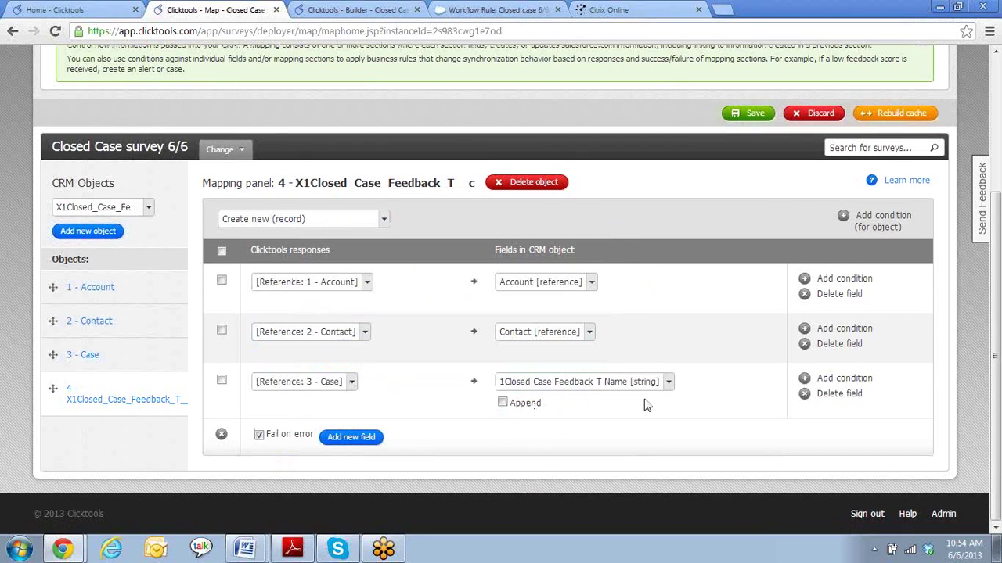
left_click(669, 383)
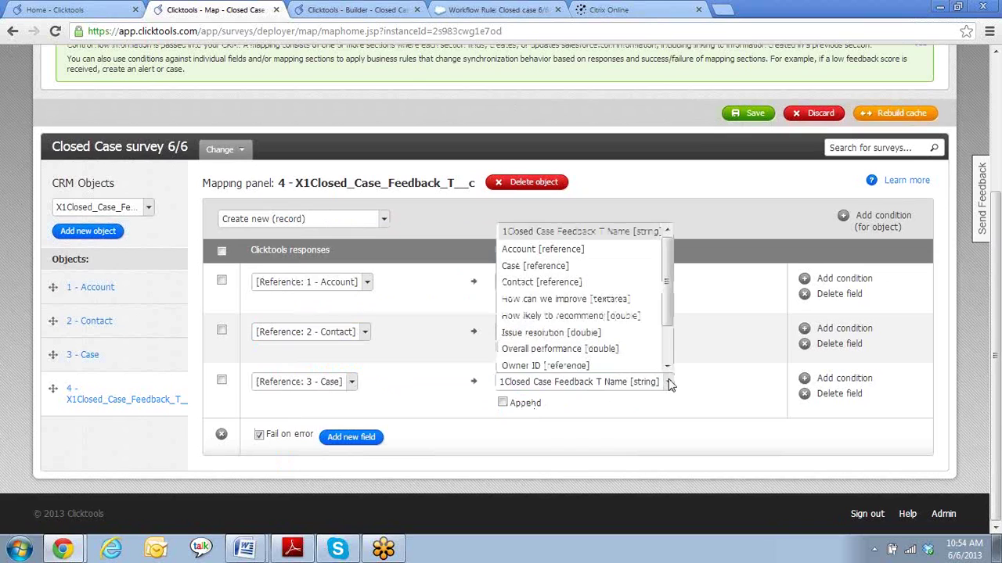
left_click(604, 266)
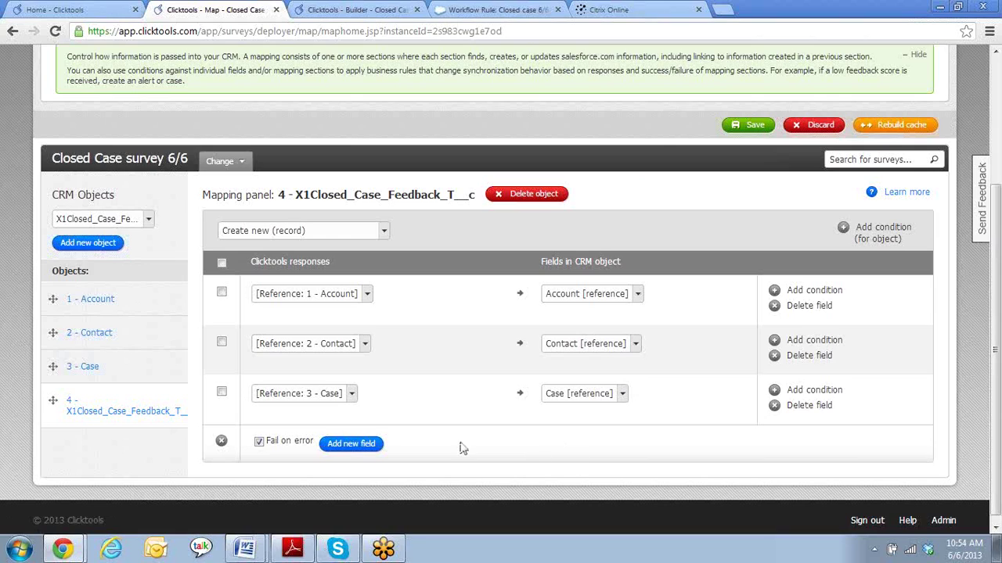
- Add a fourth mapping row sourced from the Q5 Speed of Response rating
left_click(351, 444)
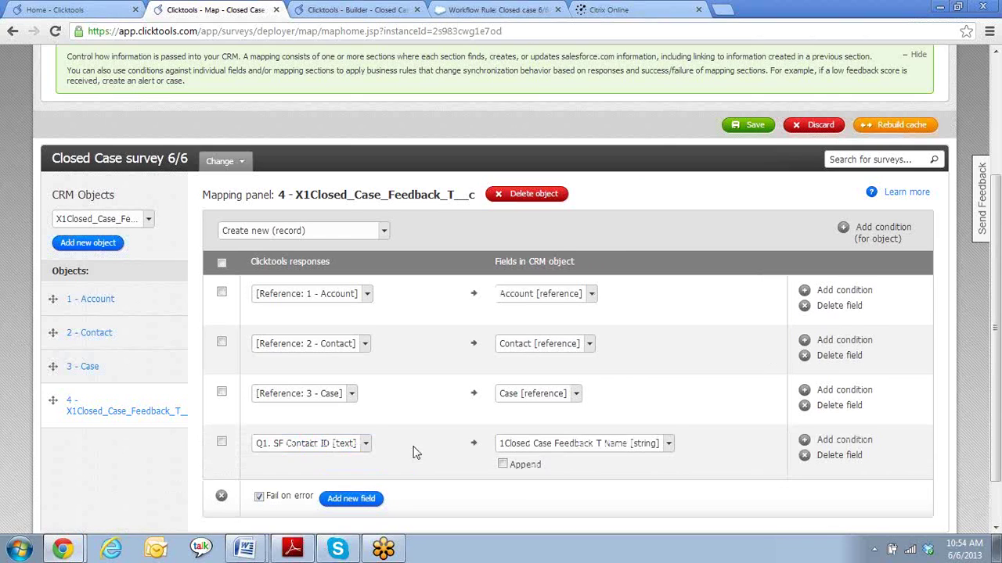
scroll(415, 452, "down", 2)
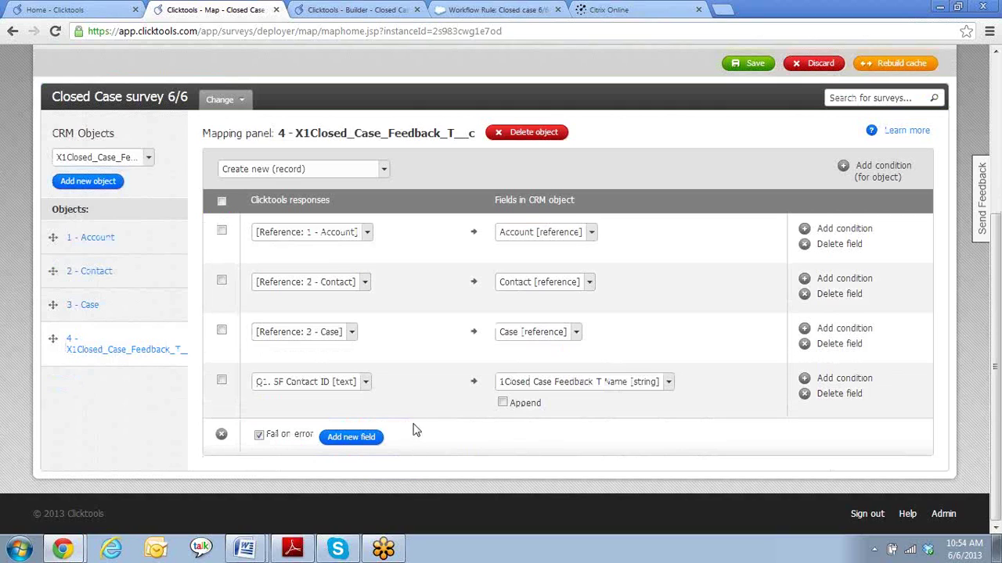
left_click(364, 387)
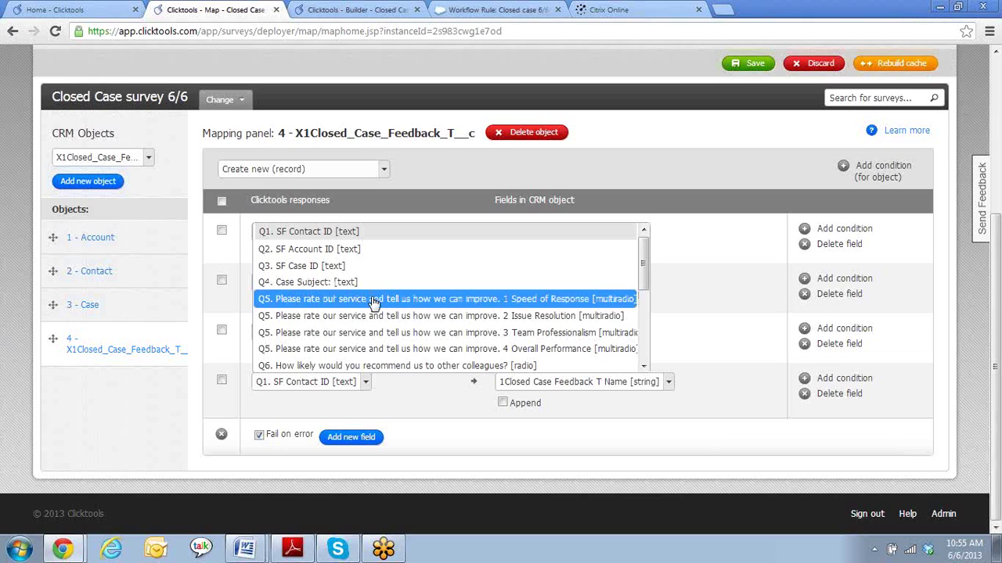
left_click(375, 300)
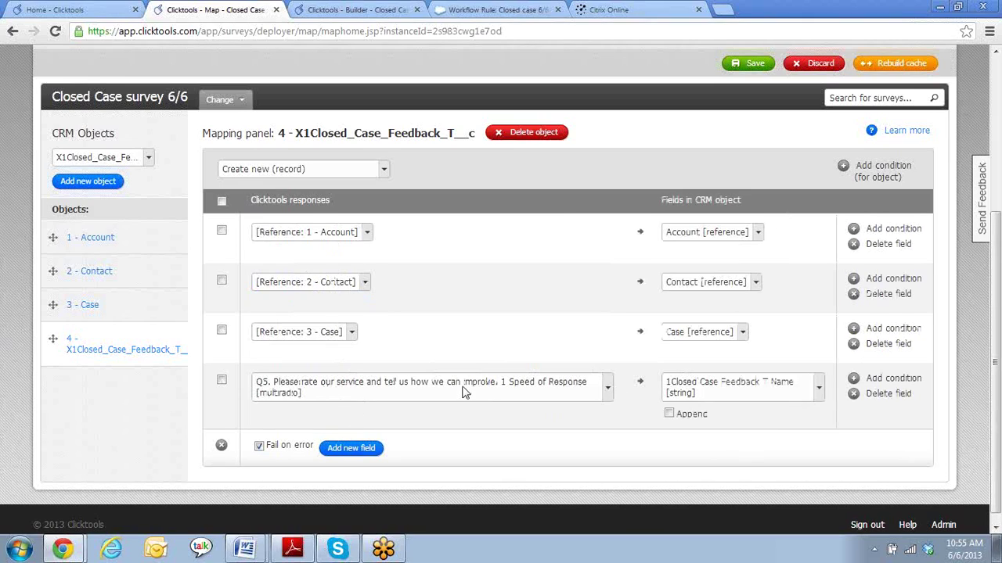
- After checking the survey questions, map the row to the Speed of response [double] field
left_click(337, 9)
left_click(497, 9)
left_click(326, 7)
scroll(519, 503, "down", 4)
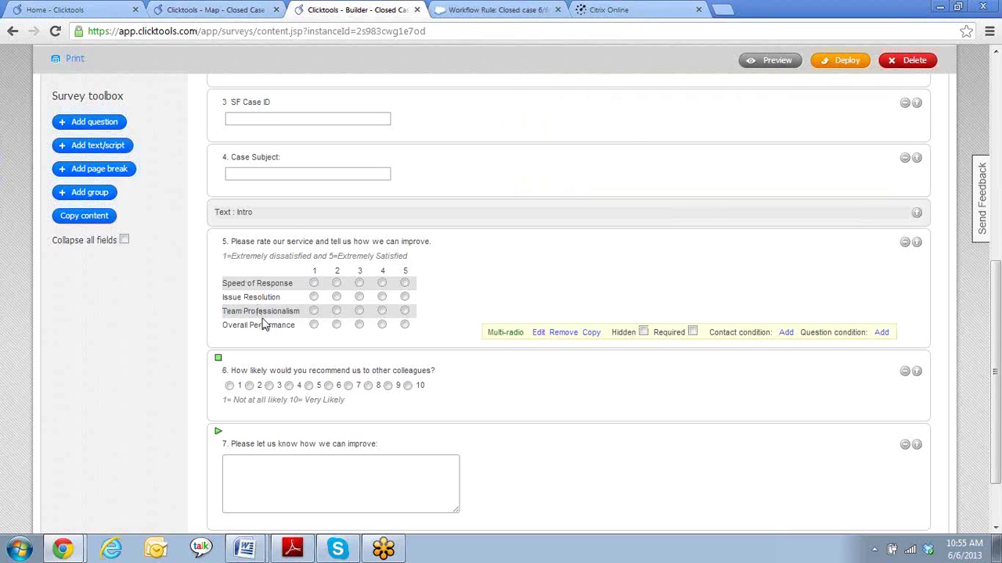
left_click(202, 10)
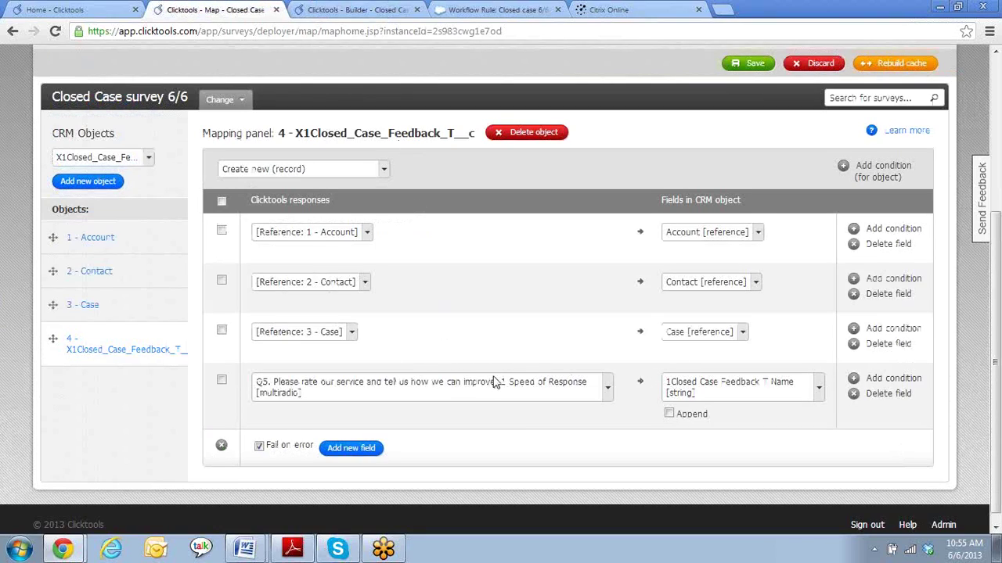
left_click(745, 397)
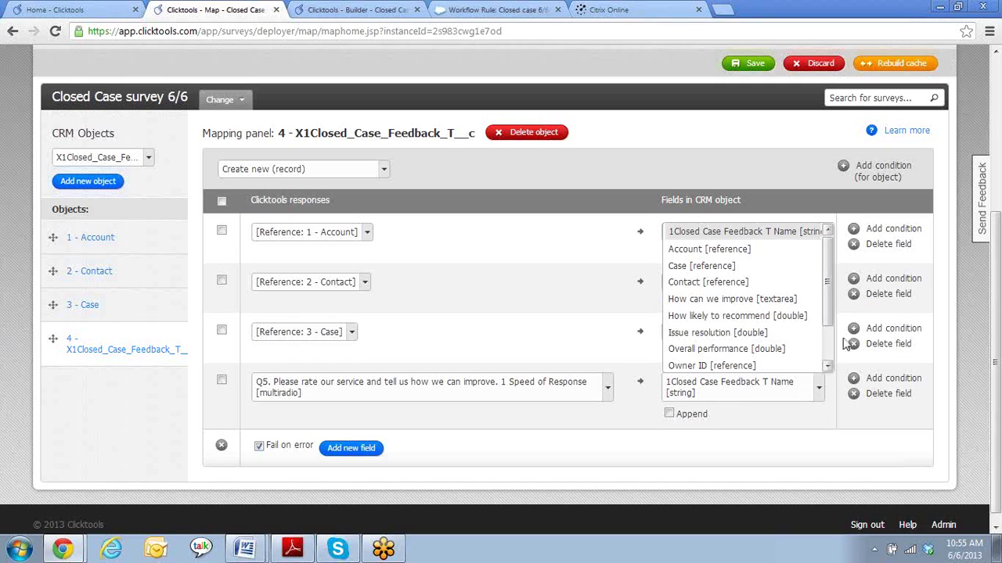
left_click_drag(828, 274, 828, 316)
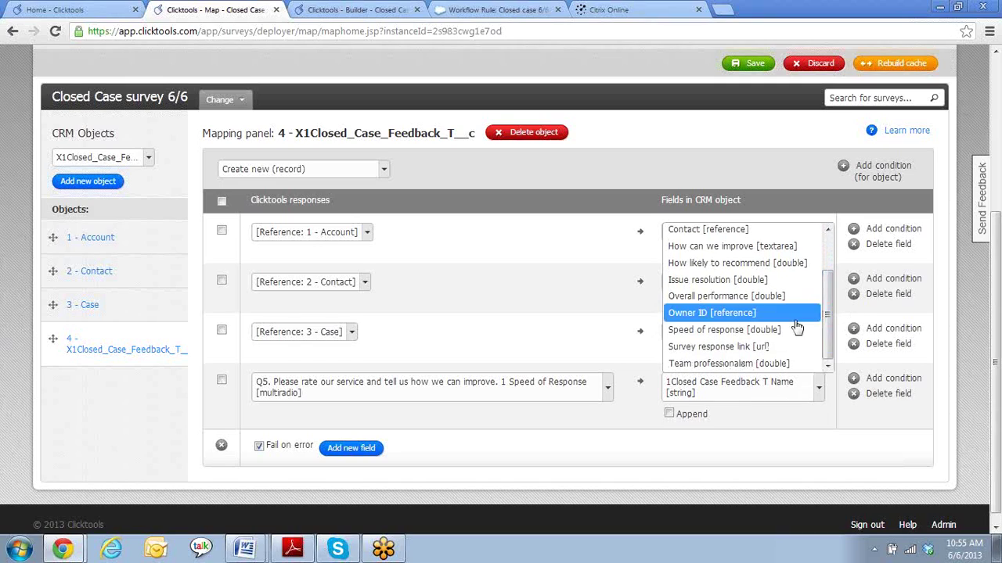
left_click(720, 330)
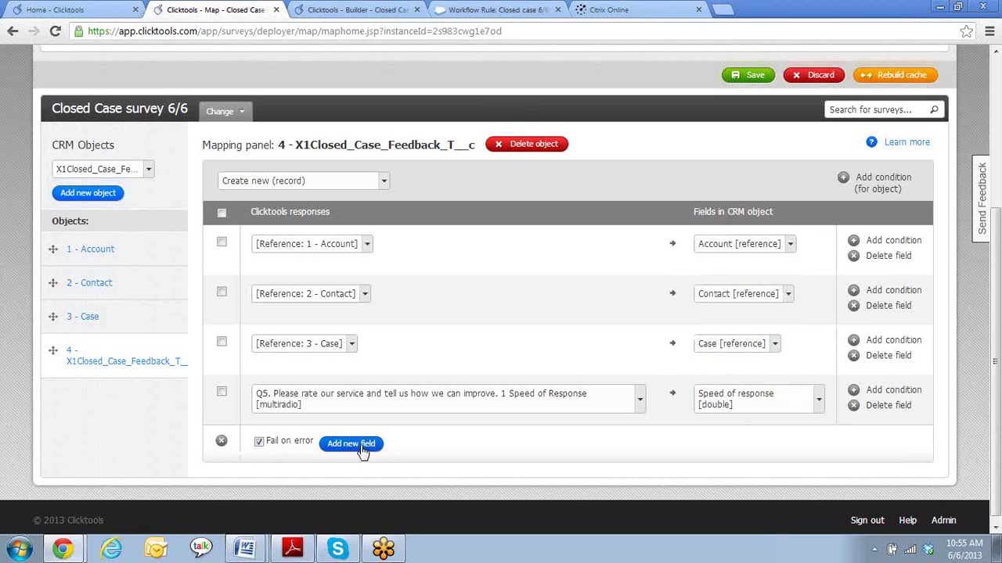
scroll(505, 440, "down", 1)
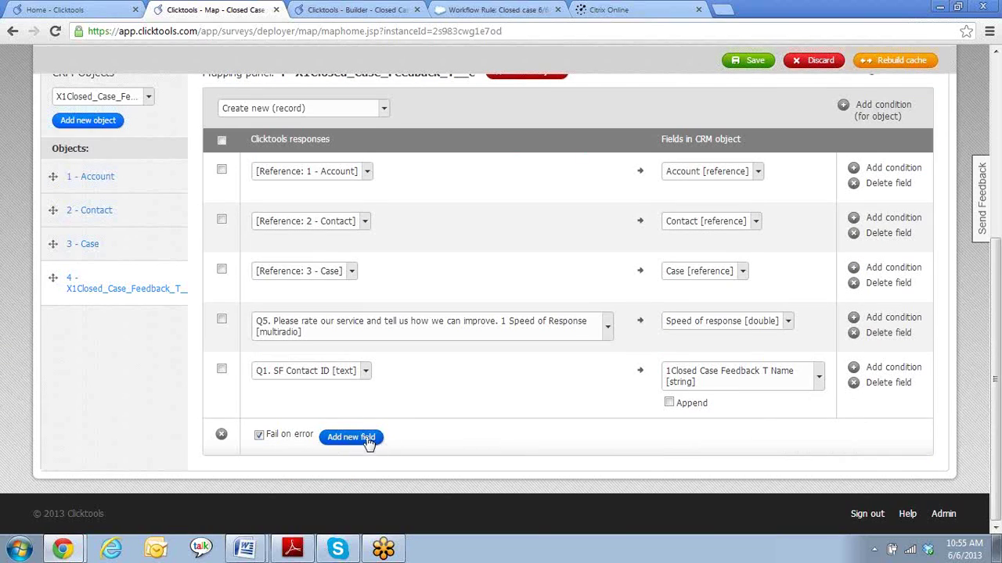
- Add a row mapping the Issue Resolution rating to the Issue resolution field
left_click(362, 505)
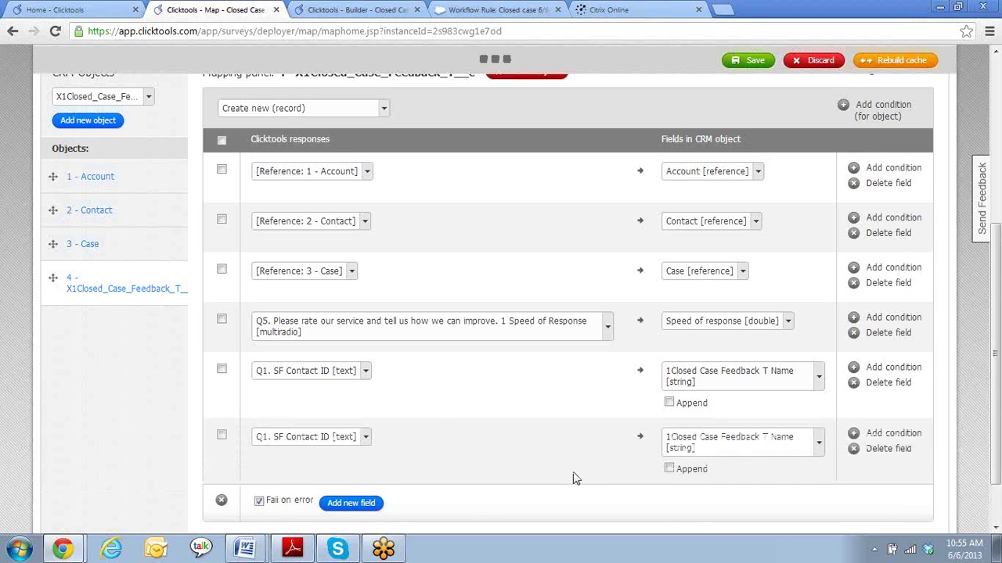
left_click(366, 371)
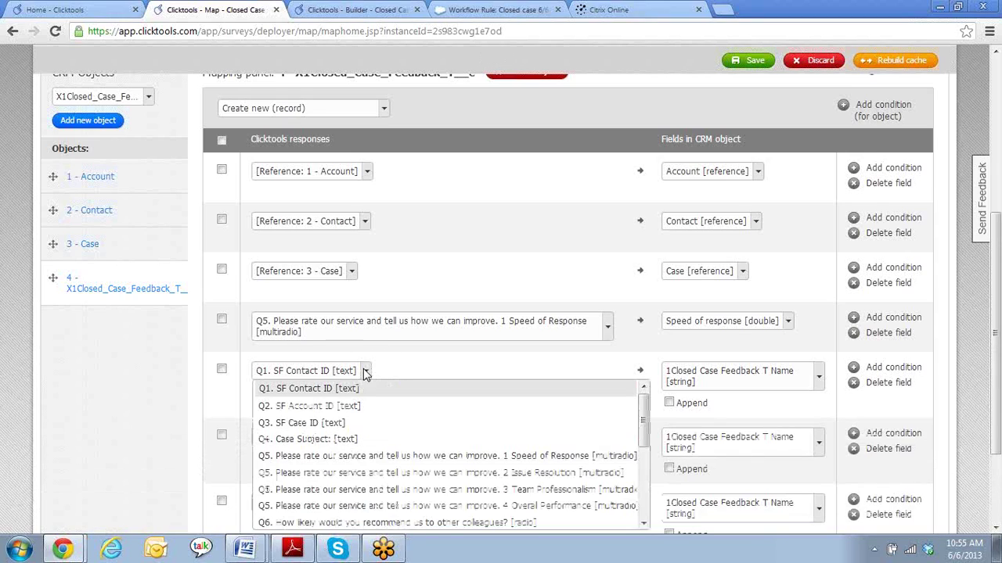
left_click(350, 474)
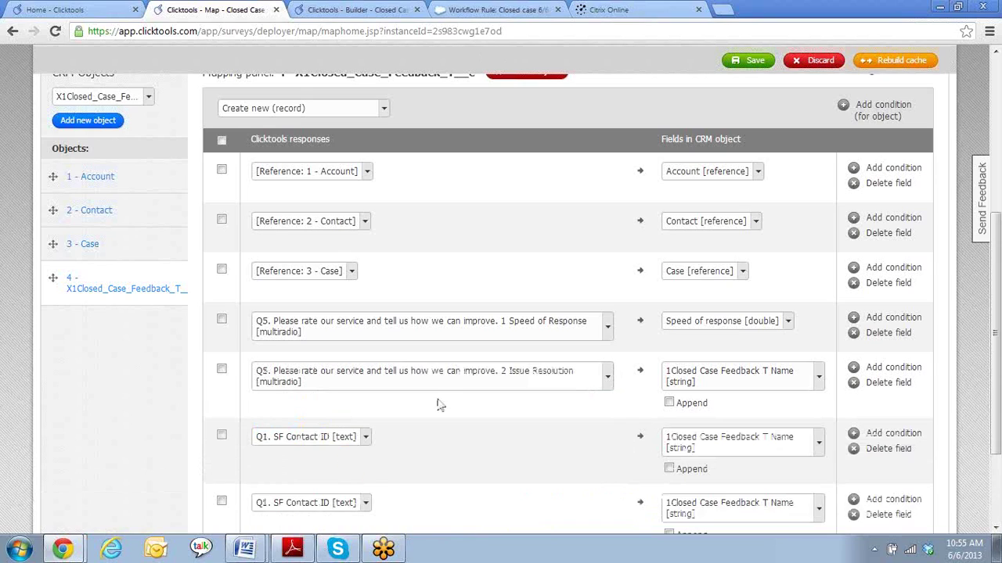
left_click(819, 381)
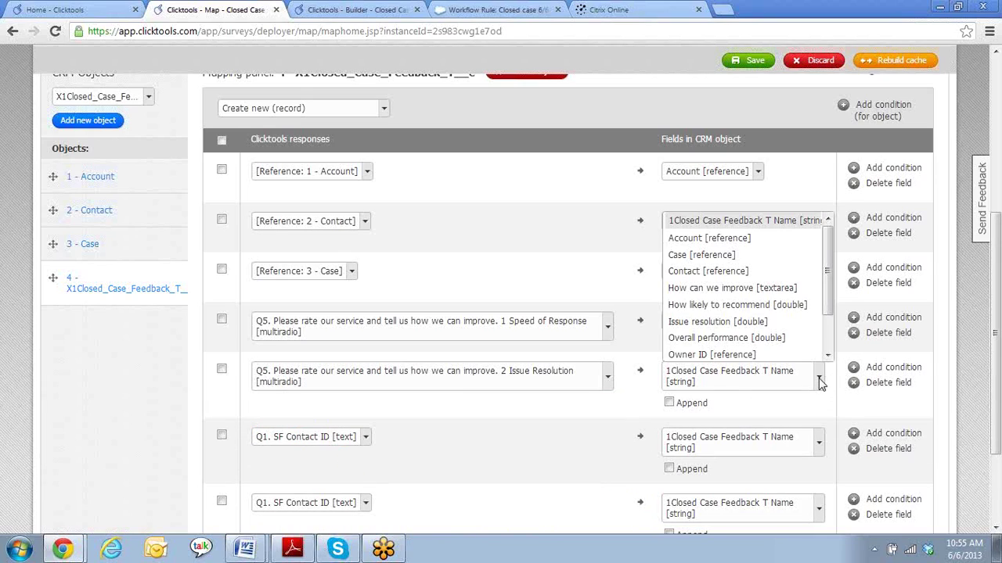
left_click(725, 326)
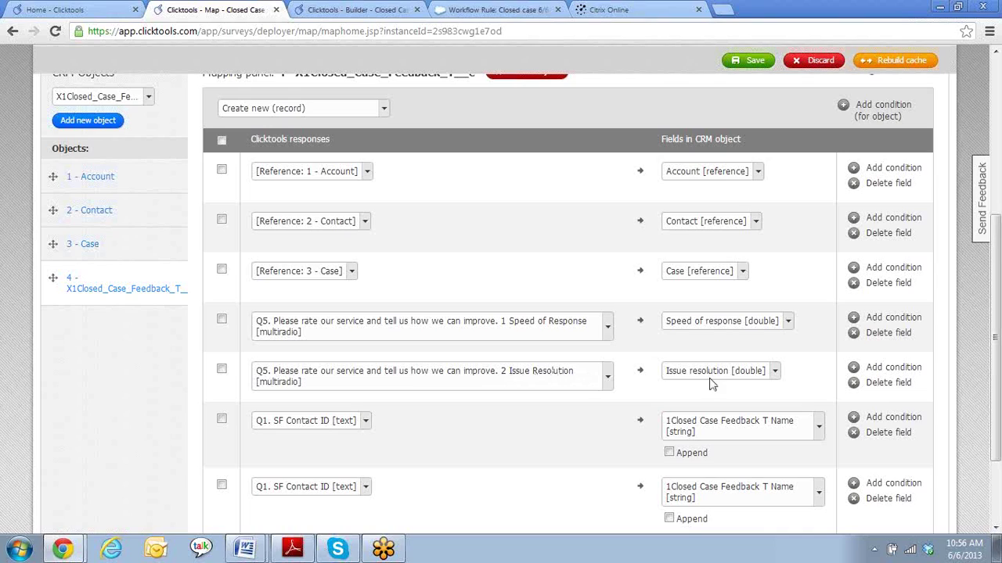
- Map the Team Professionalism rating to the Team professionalism field
left_click(365, 421)
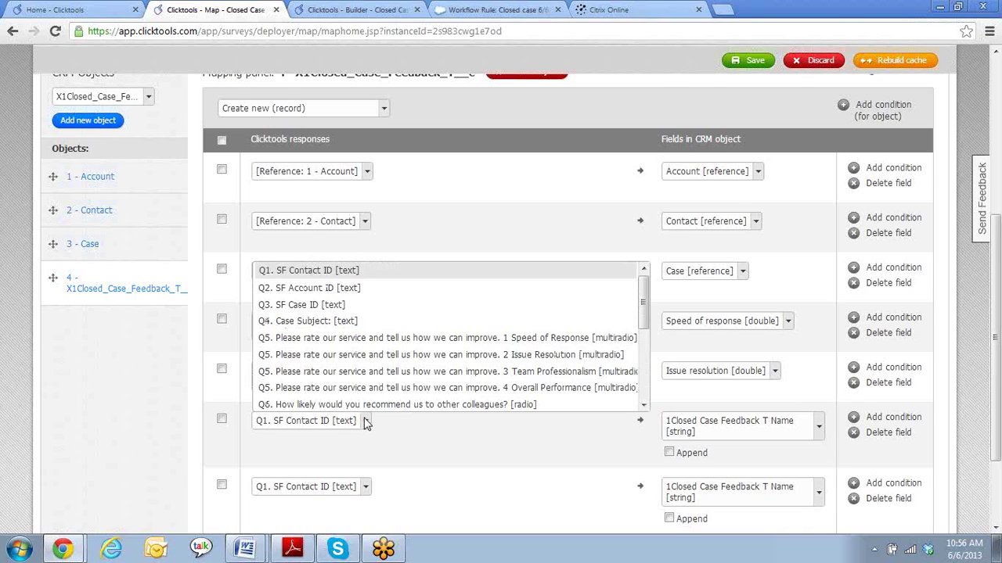
left_click(355, 374)
left_click(819, 430)
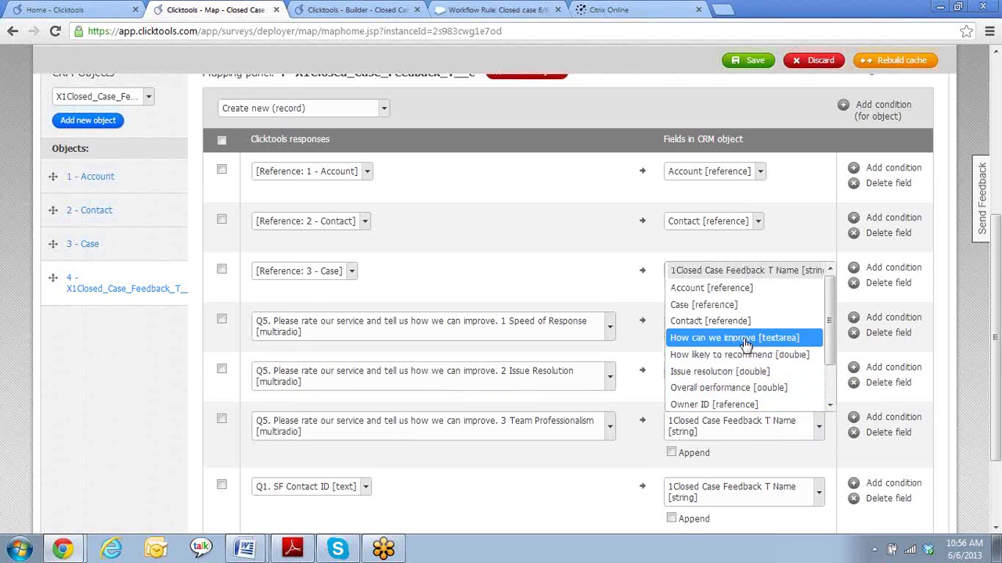
scroll(745, 344, "down", 1)
left_click(728, 402)
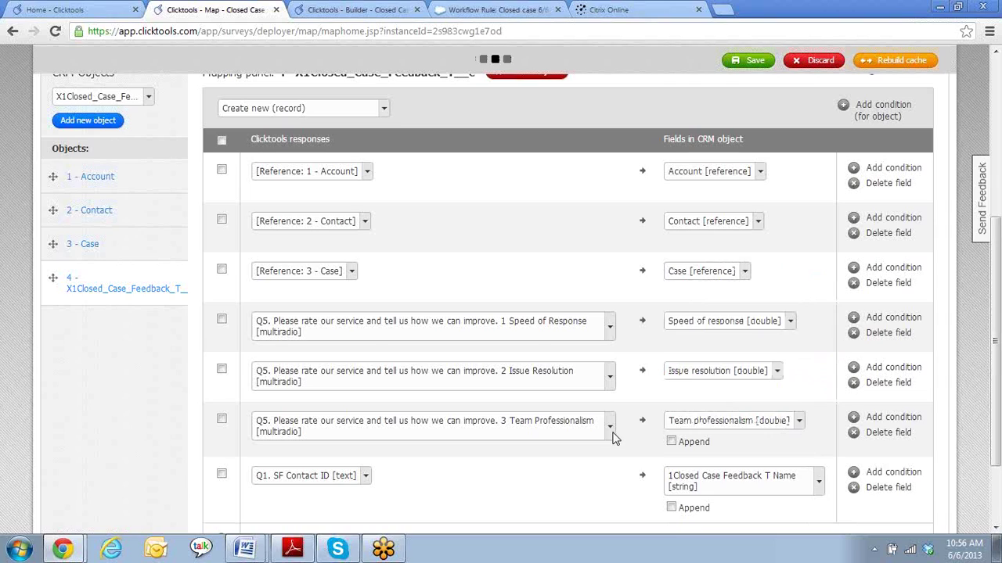
- Map the Overall Performance rating to the Overall performance field and add more rows
scroll(603, 422, "down", 1)
left_click(366, 399)
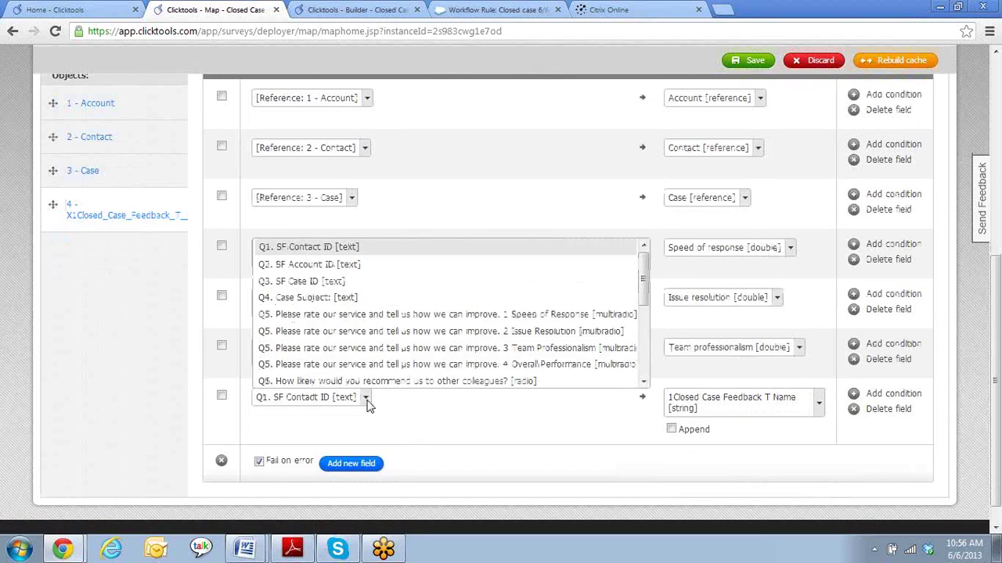
left_click(358, 366)
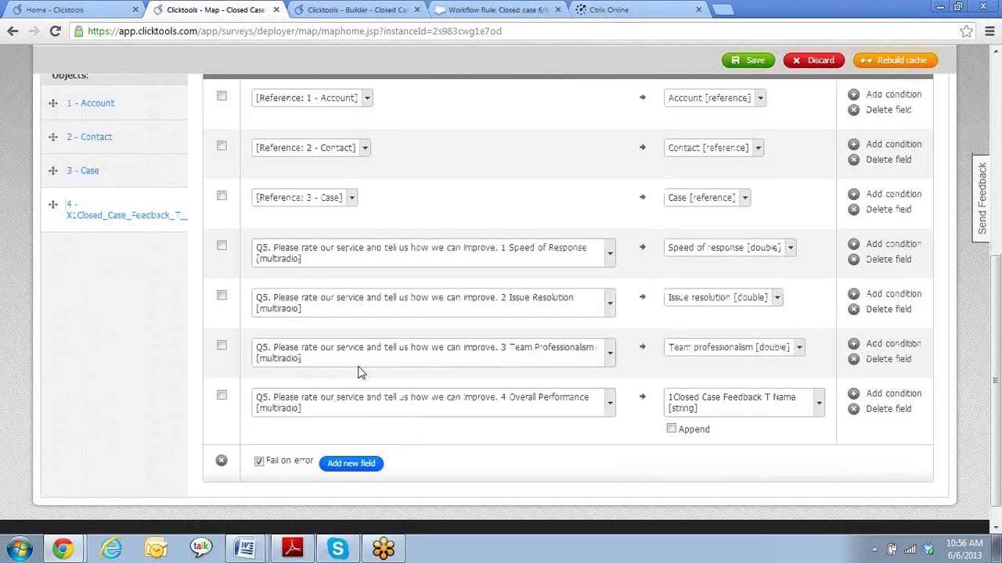
left_click(819, 413)
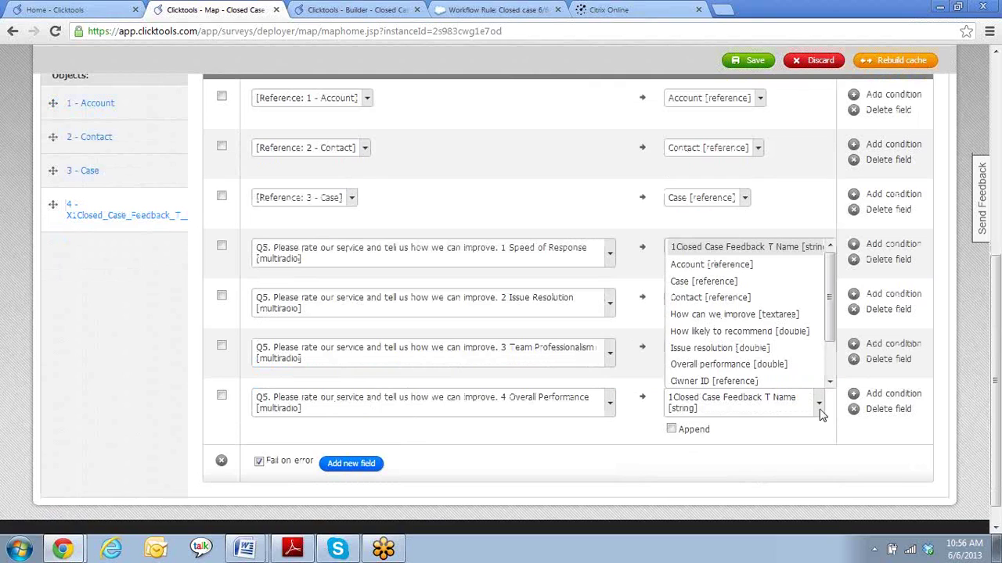
left_click(697, 371)
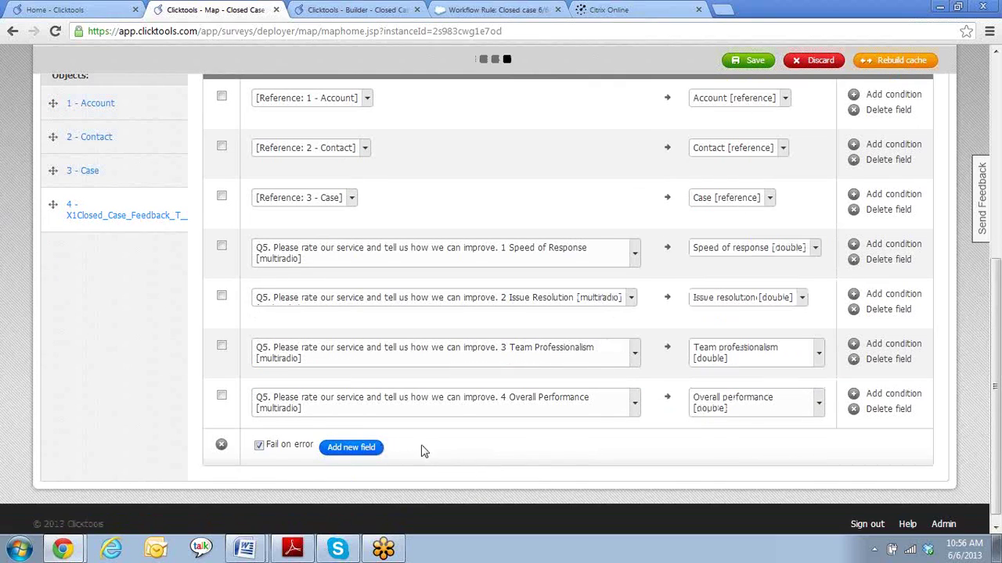
left_click(349, 512)
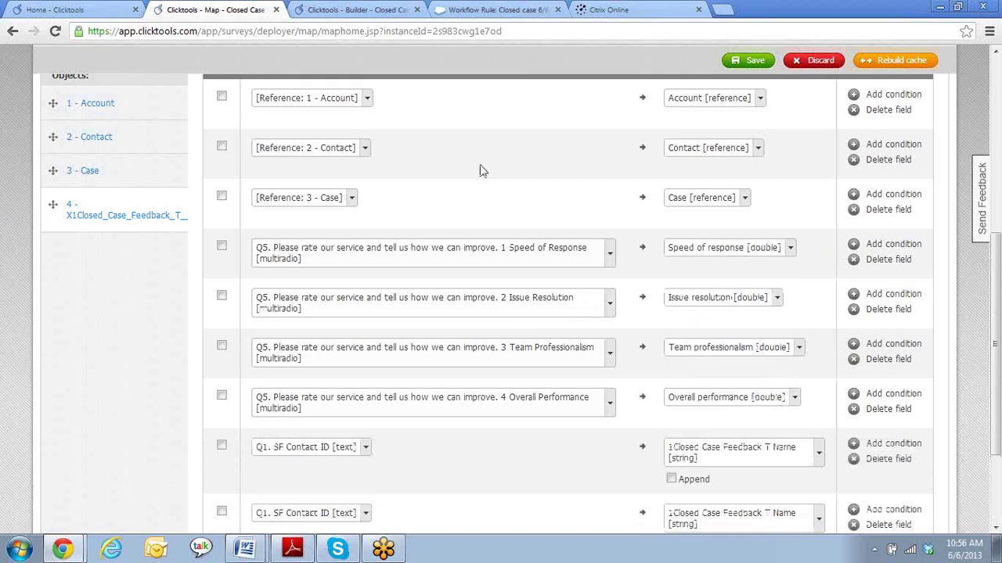
left_click(364, 10)
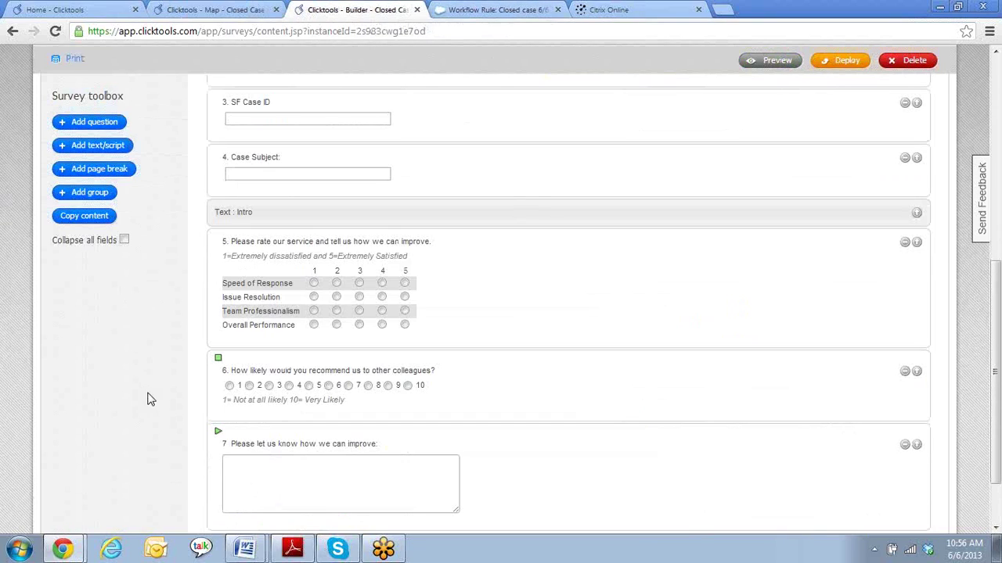
- Map the Q6 recommend-likelihood question to How likely to recommend [double]
scroll(152, 457, "down", 2)
mouse_move(251, 309)
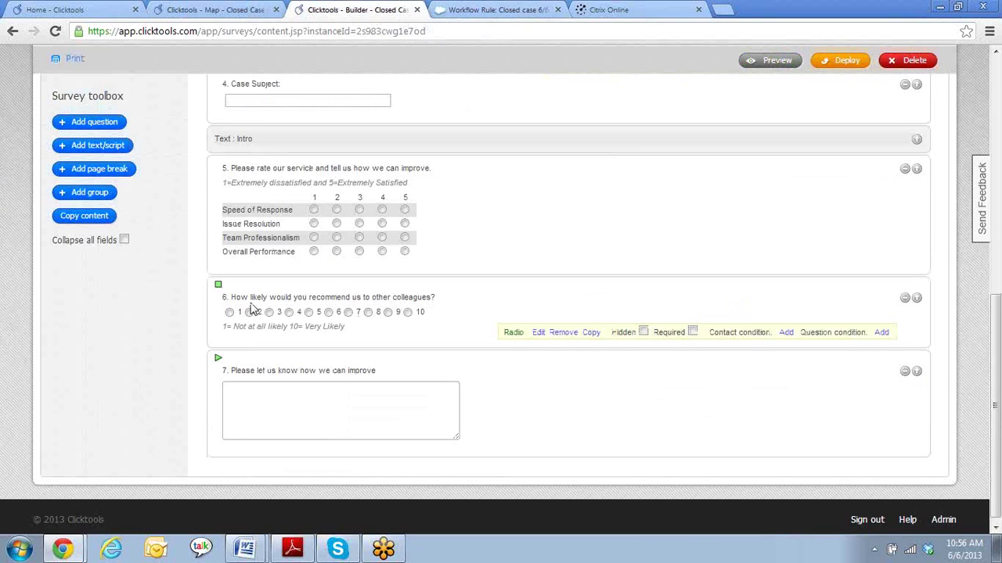
left_click(201, 8)
scroll(496, 426, "down", 2)
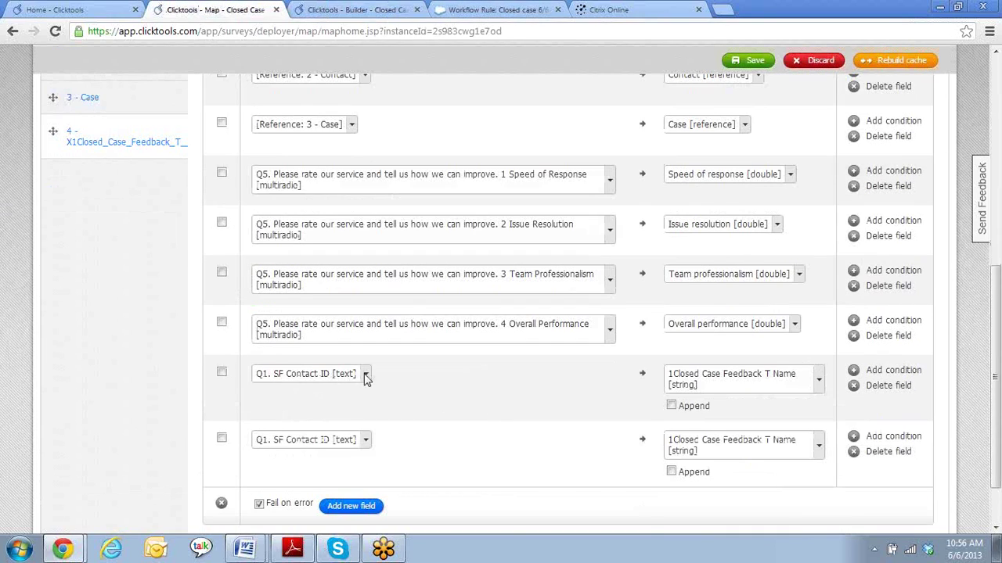
left_click(365, 375)
scroll(383, 426, "down", 2)
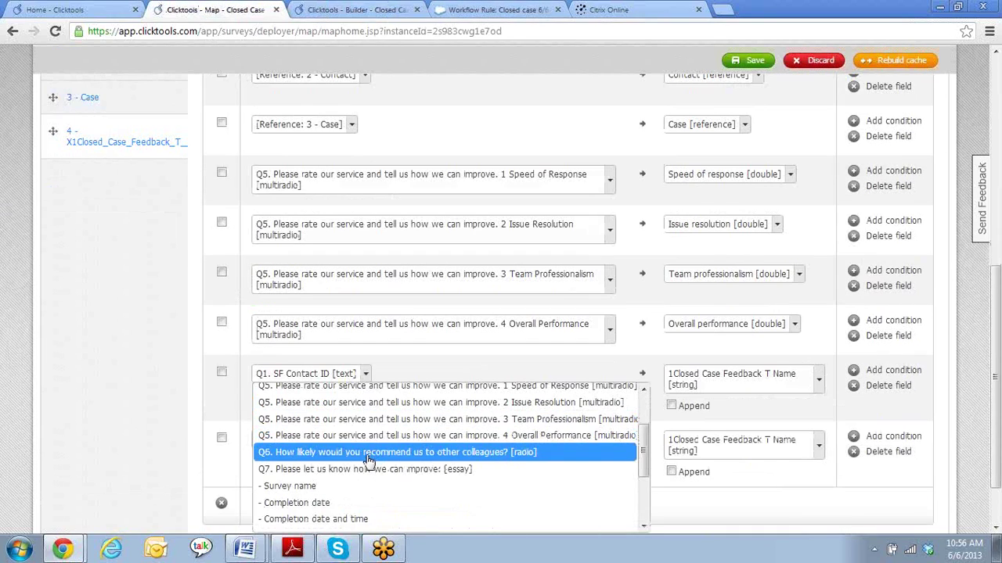
left_click(368, 454)
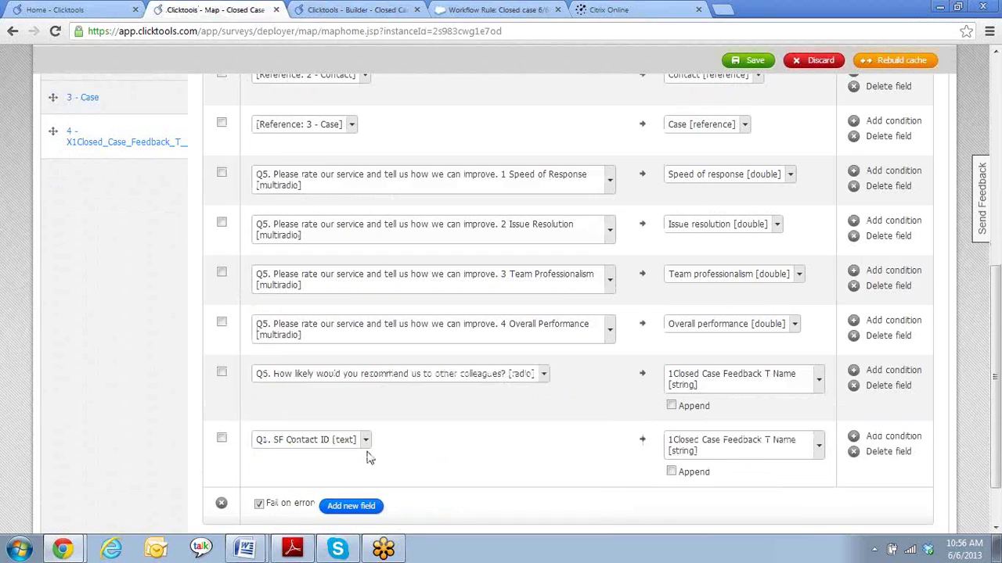
left_click(818, 384)
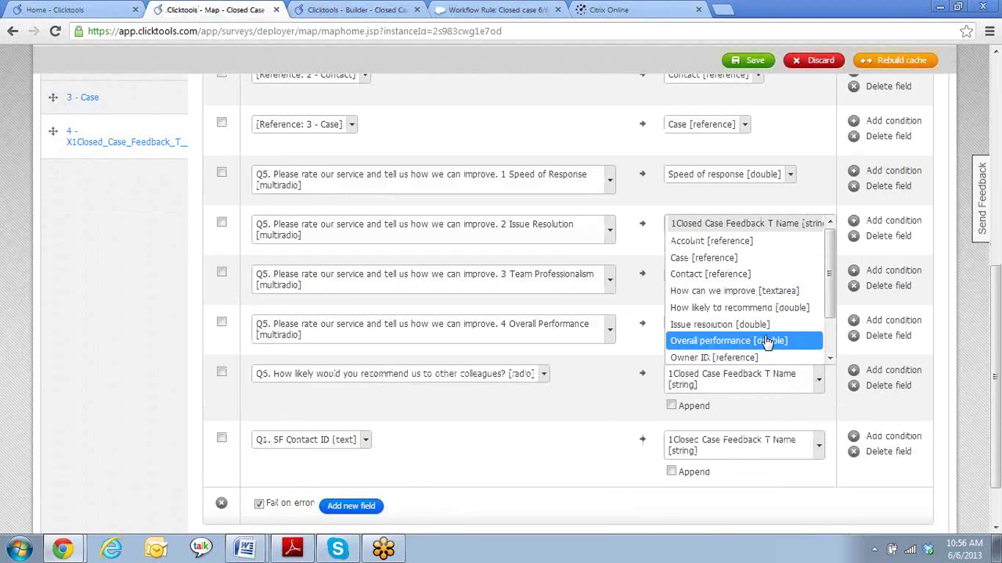
left_click(751, 308)
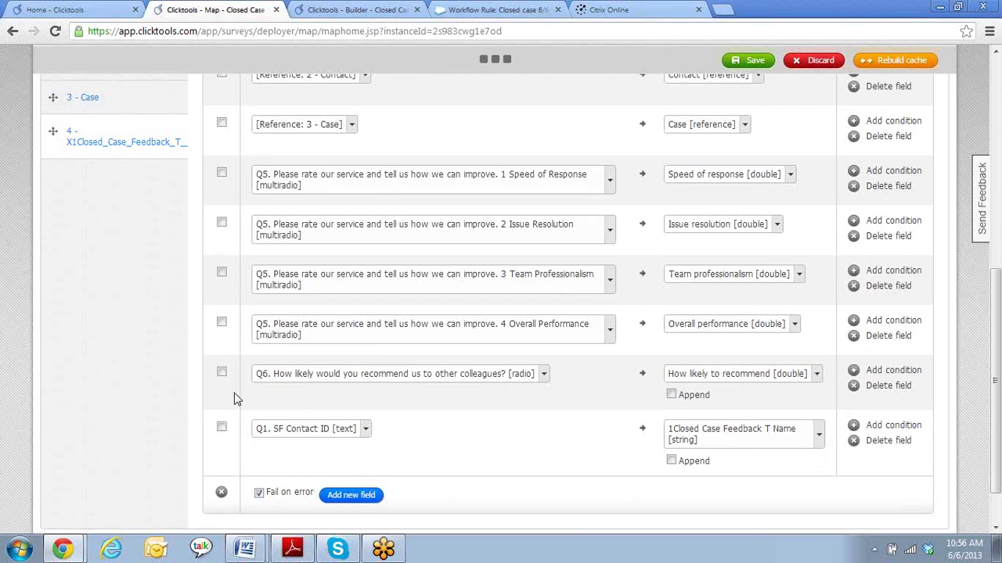
- Map the Q7 improvement comments to How can we improve [textarea] and save
left_click(365, 424)
scroll(368, 382, "down", 2)
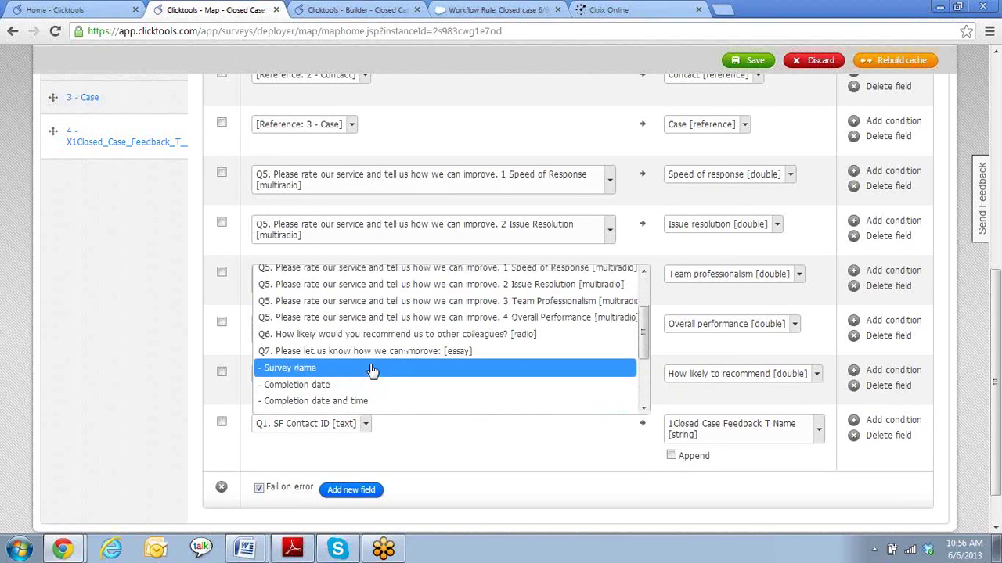
left_click(374, 354)
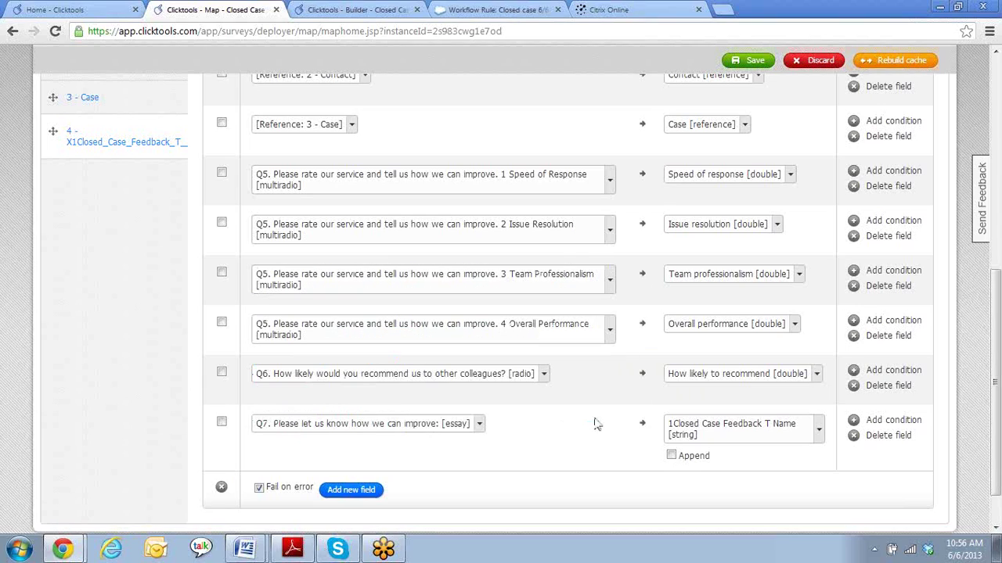
left_click(818, 436)
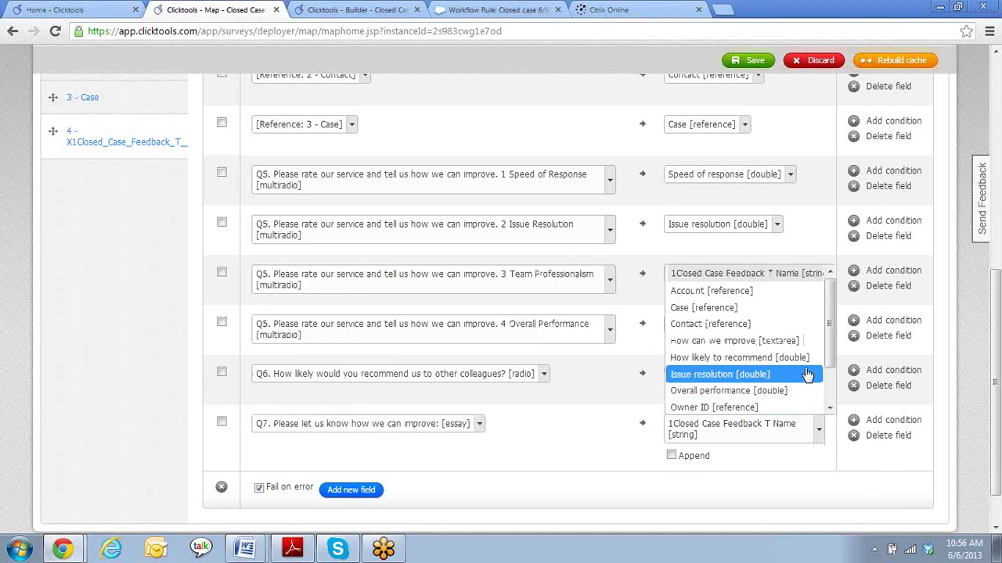
scroll(789, 372, "down", 1)
scroll(789, 373, "down", 1)
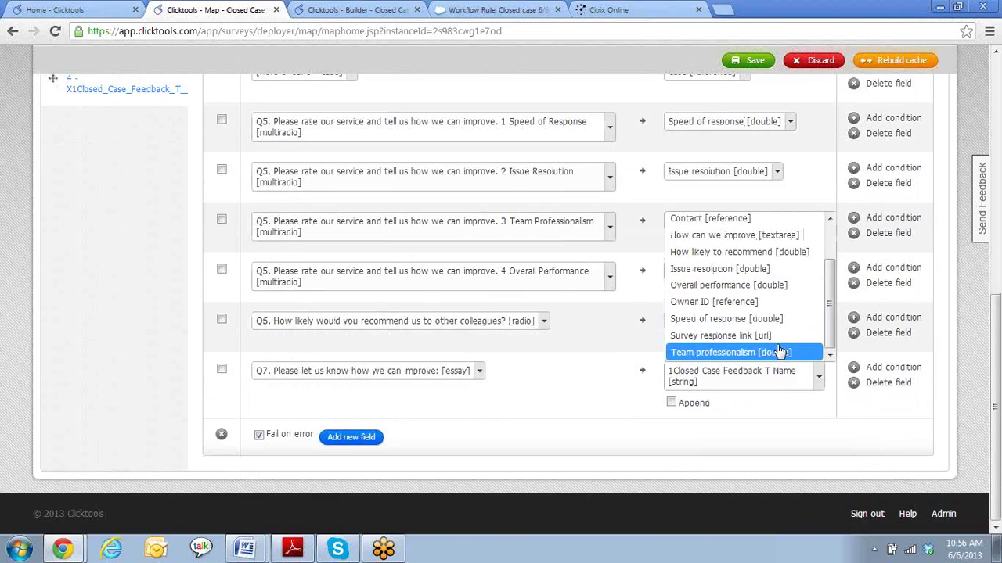
left_click(718, 236)
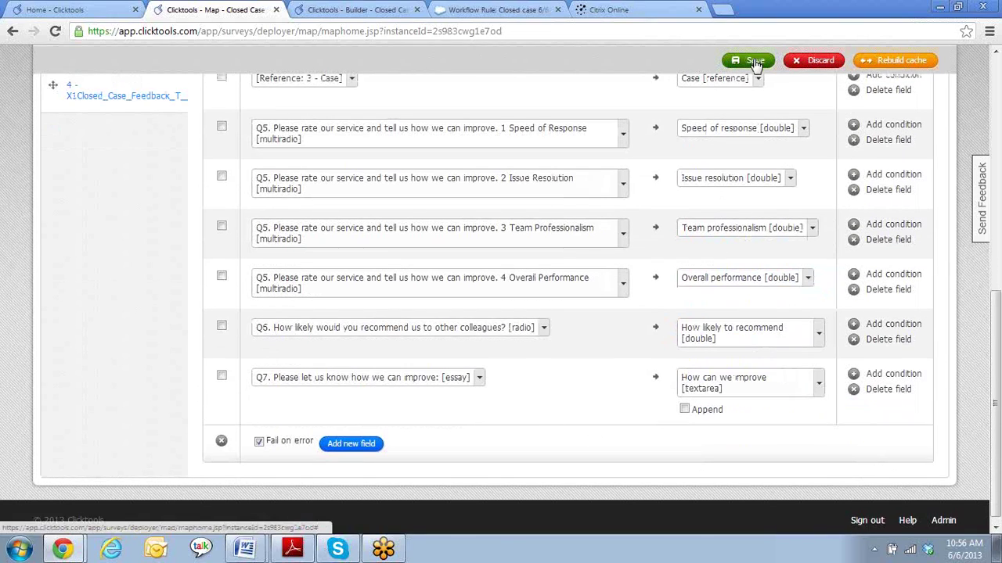
left_click(753, 63)
- Confirm saving and applying the mapping changes
left_click(520, 291)
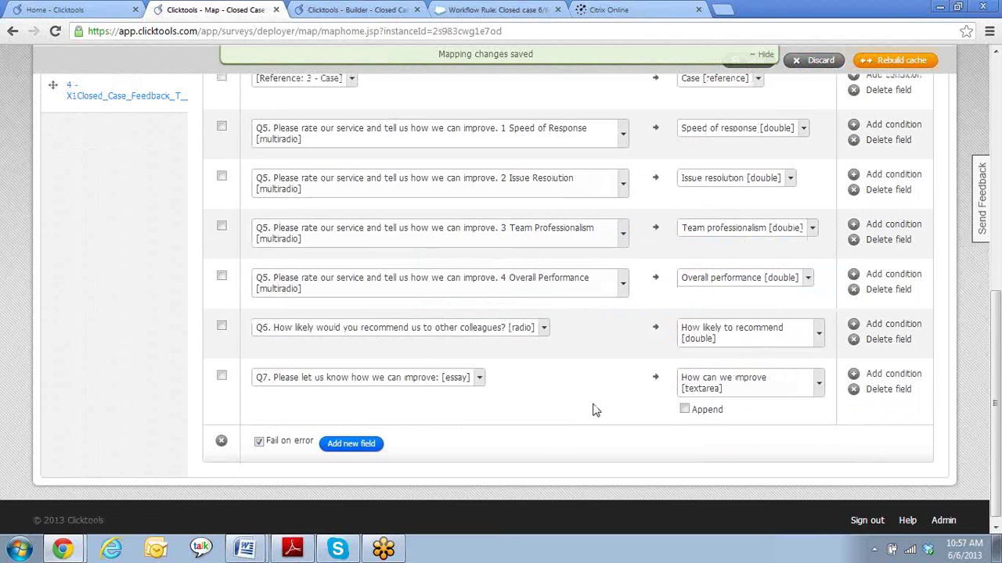
scroll(566, 415, "up", 1)
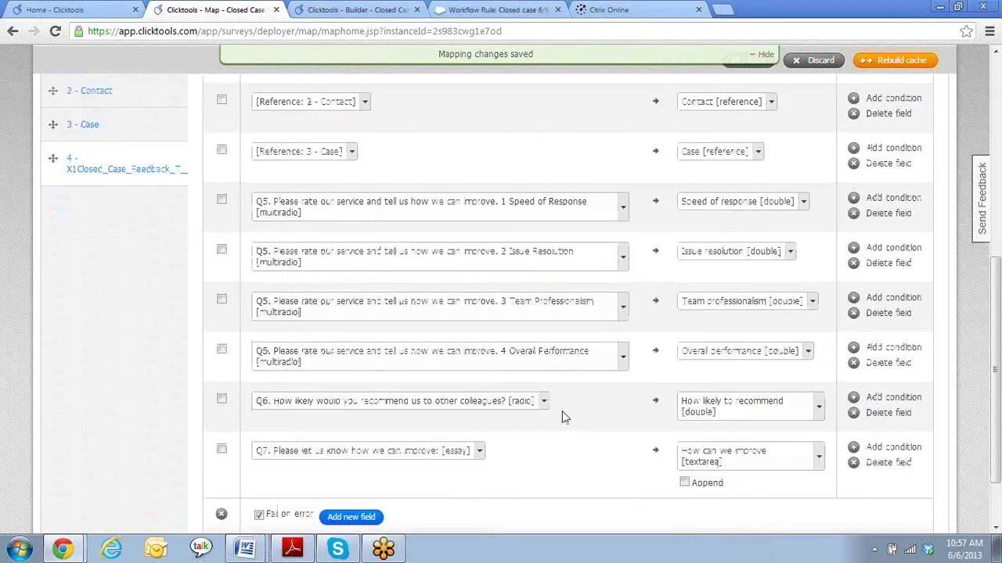
scroll(548, 384, "down", 1)
- Add a row sending the survey's '- Readonly link' to the Survey response link [url] field
left_click(358, 447)
scroll(419, 387, "down", 1)
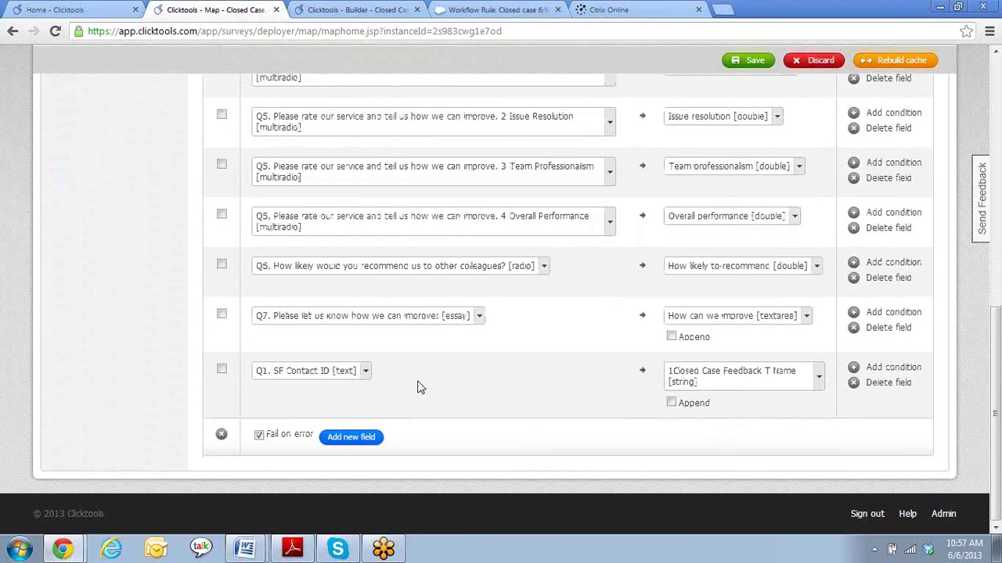
left_click(819, 381)
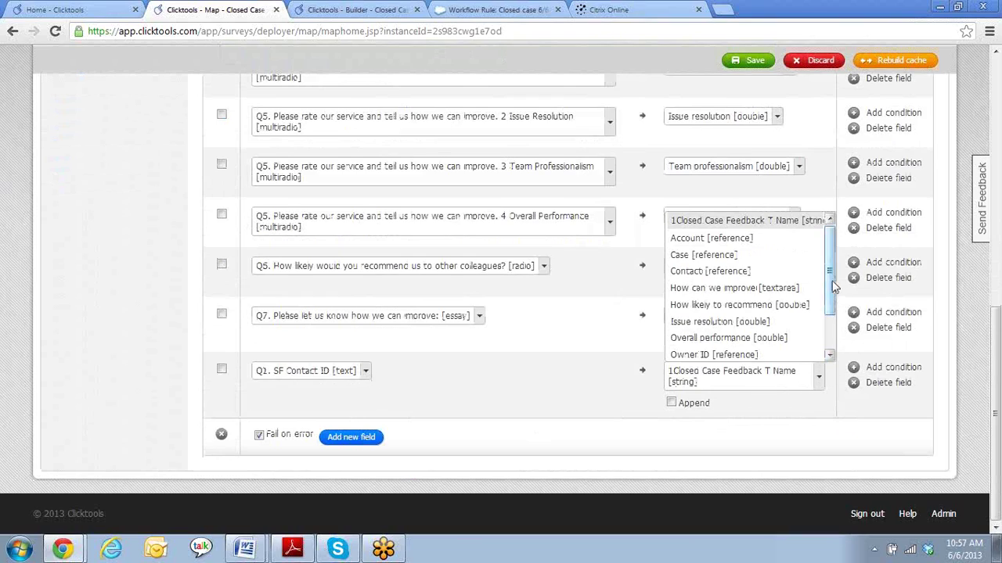
left_click_drag(827, 299, 827, 339)
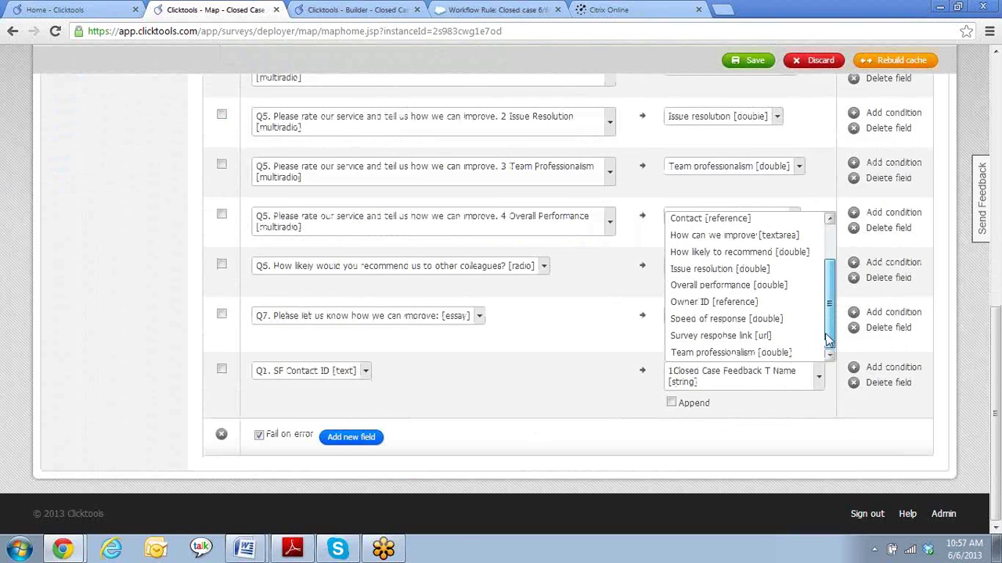
left_click(720, 336)
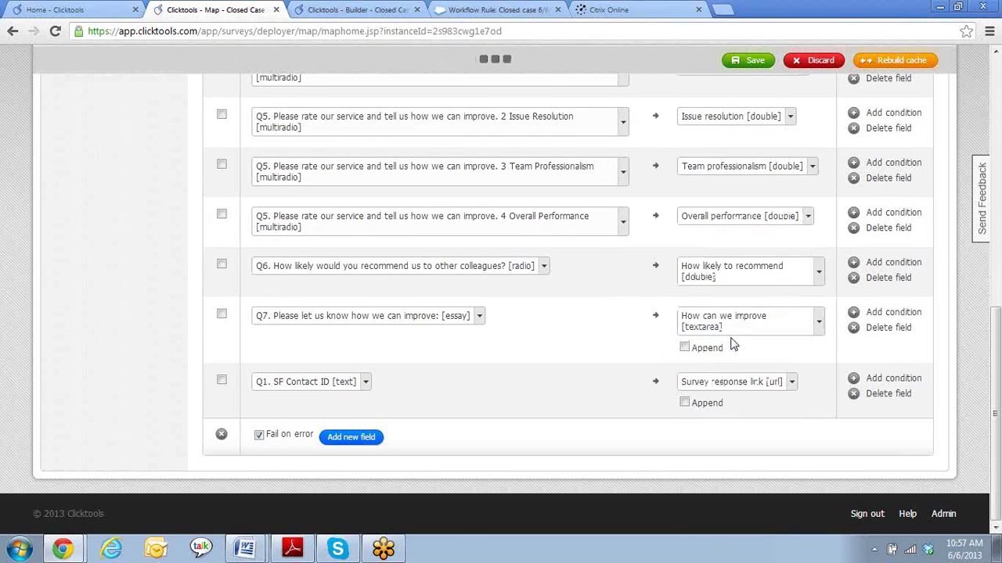
left_click(367, 395)
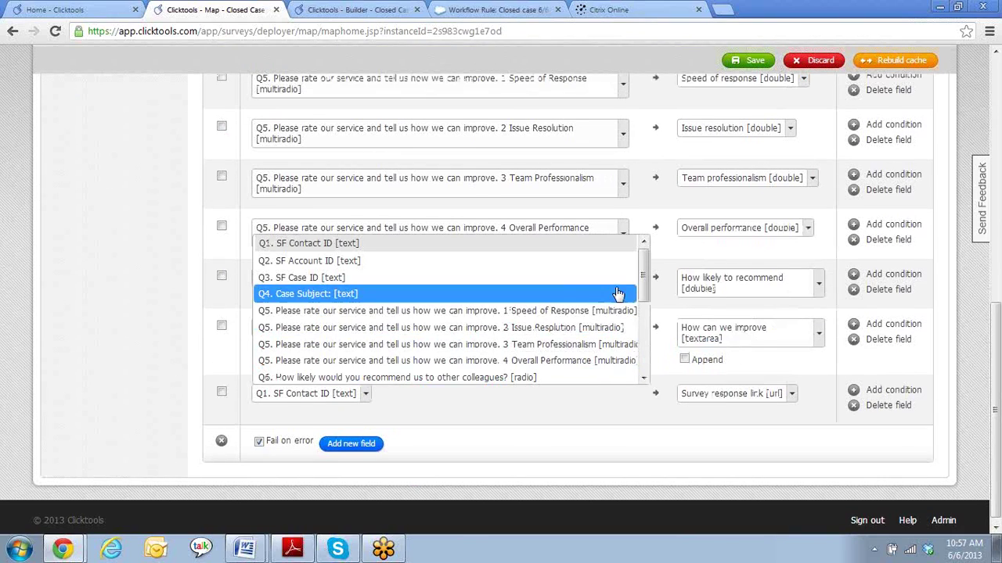
left_click_drag(643, 281, 648, 357)
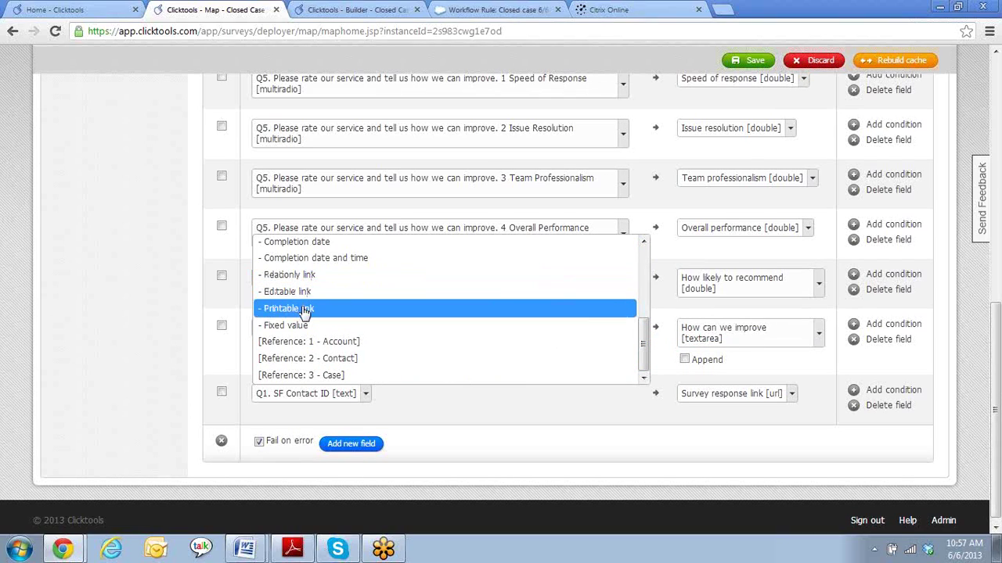
left_click(302, 276)
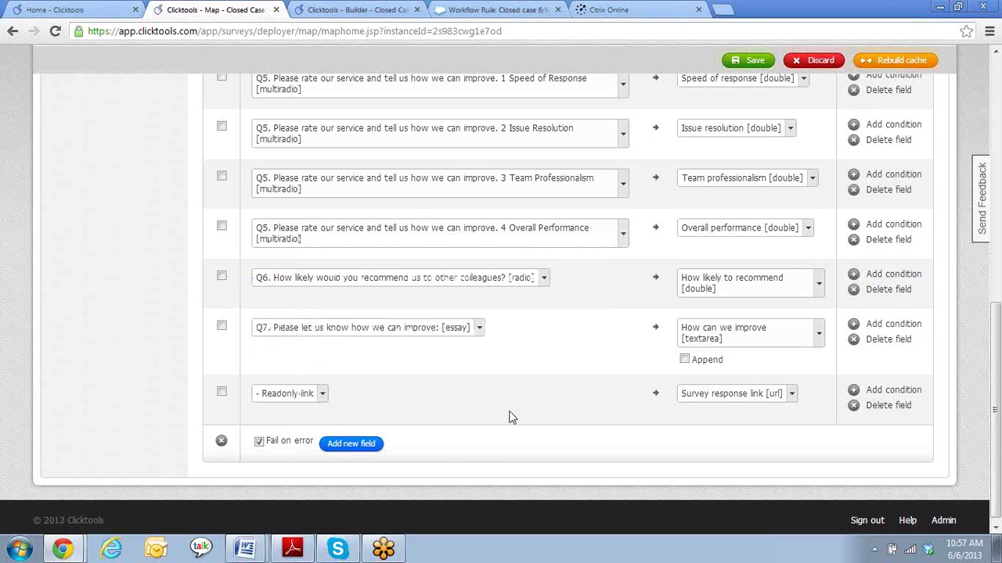
- Save and confirm the feedback mapping, then return to the survey builder's questions
left_click(751, 63)
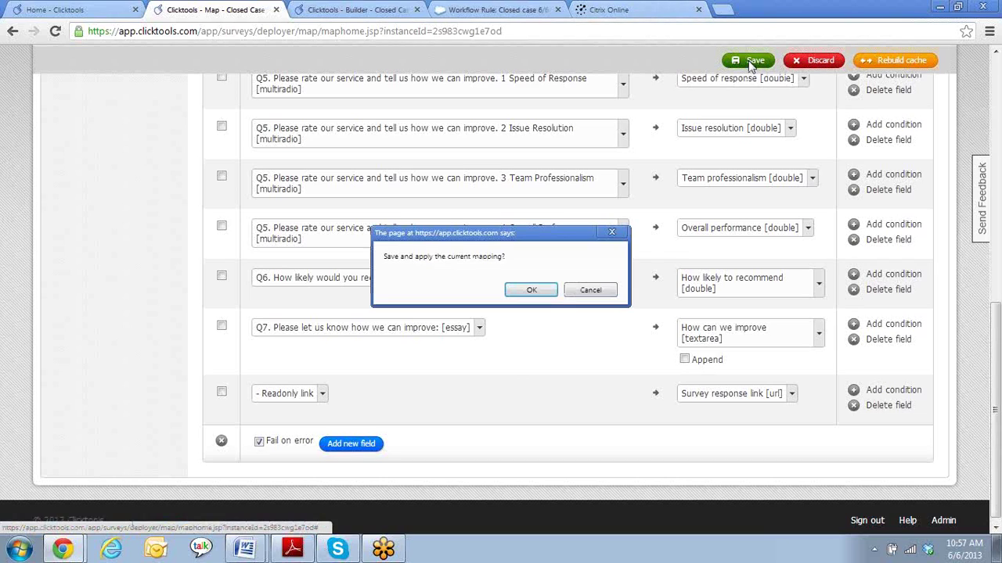
left_click(543, 290)
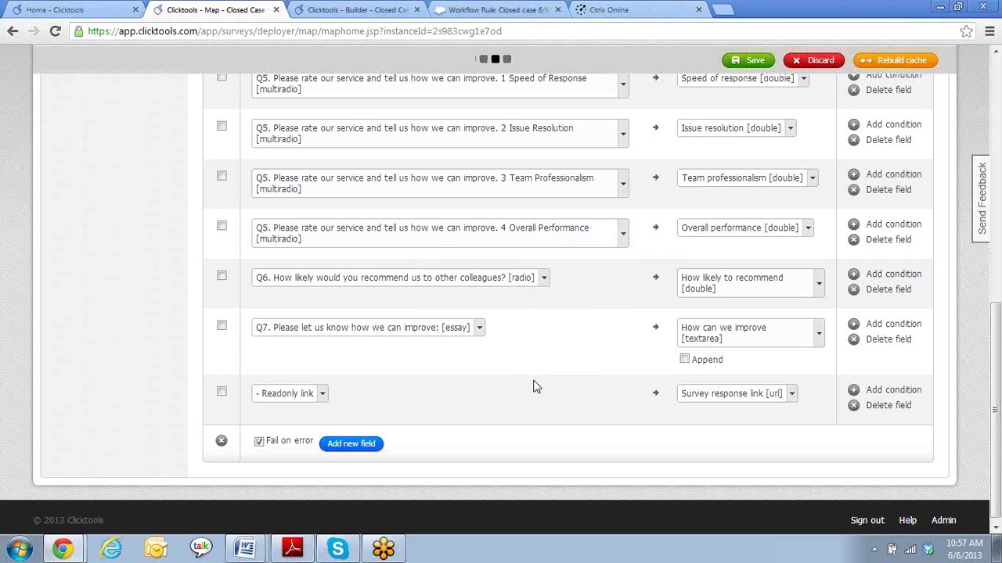
scroll(548, 377, "up", 5)
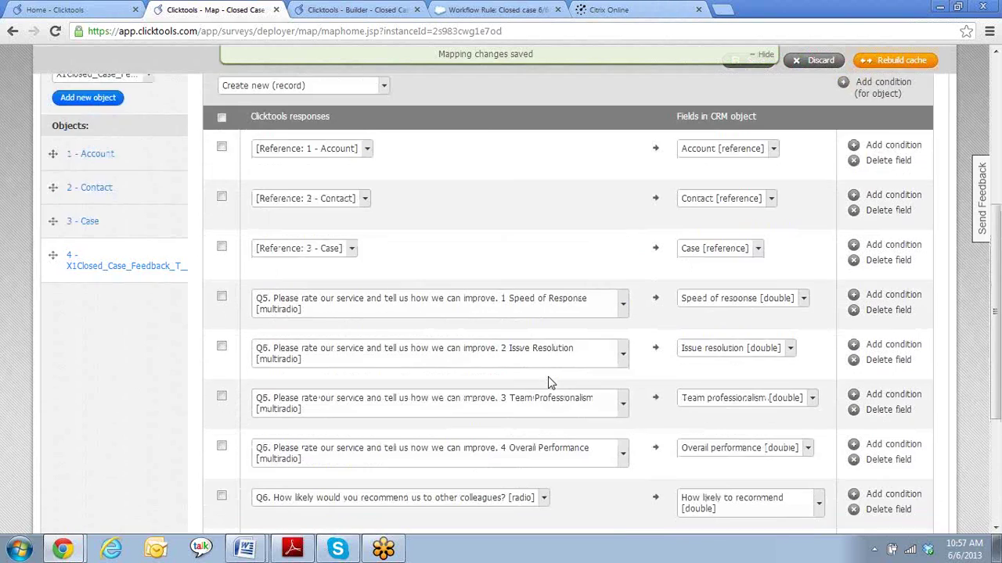
scroll(75, 418, "down", 1)
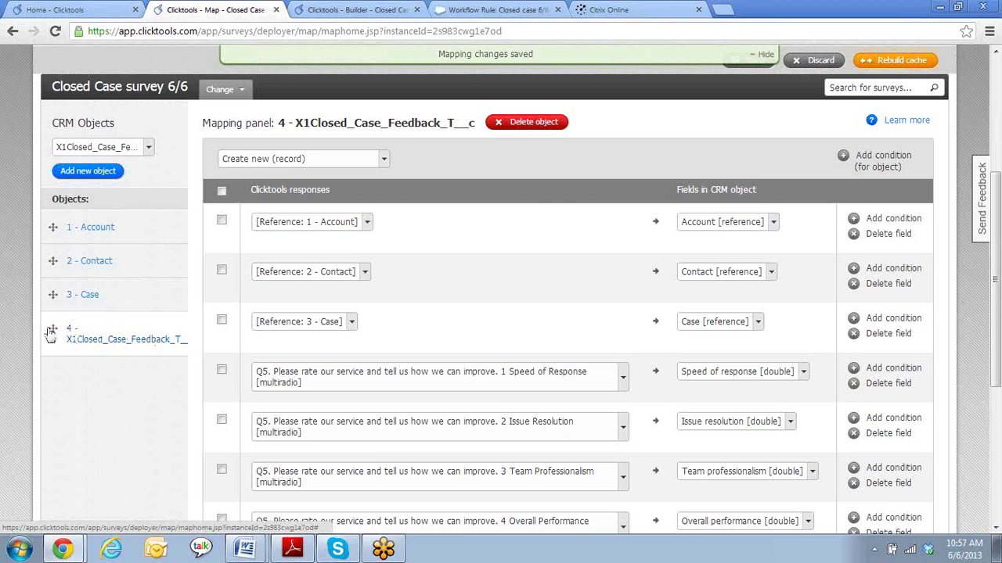
scroll(104, 389, "up", 3)
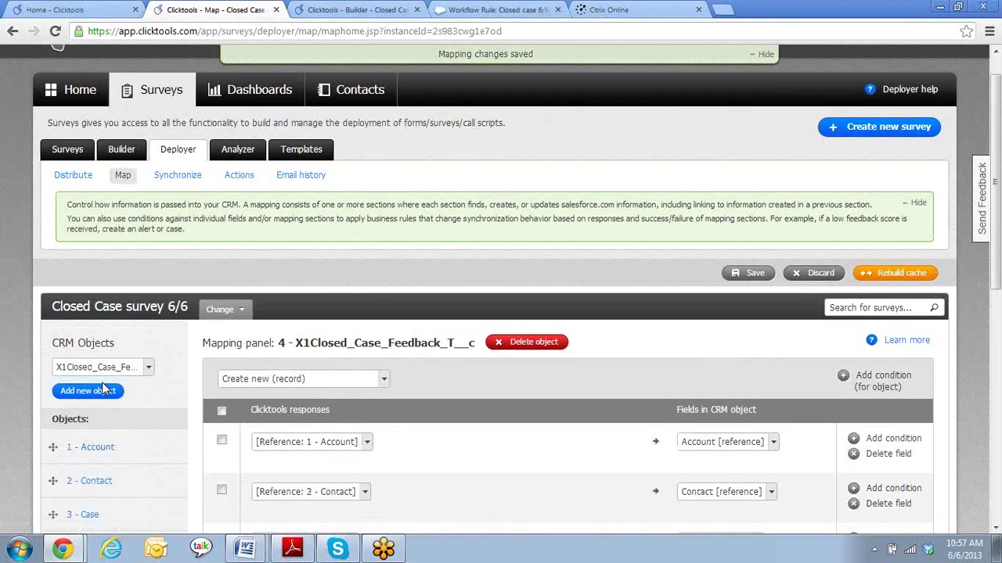
left_click(330, 9)
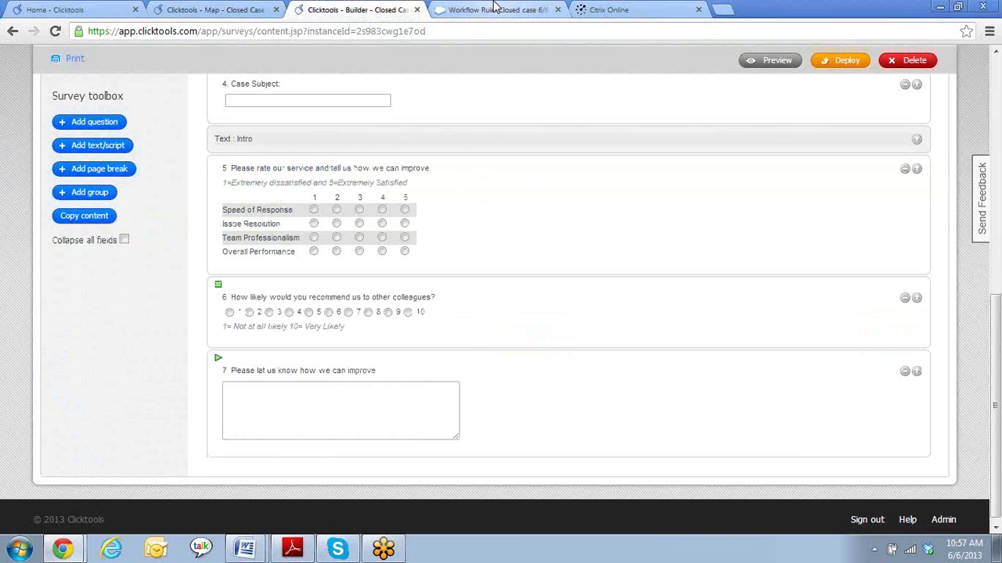
- In Salesforce, open case 00001047 from the Cases list
left_click(493, 10)
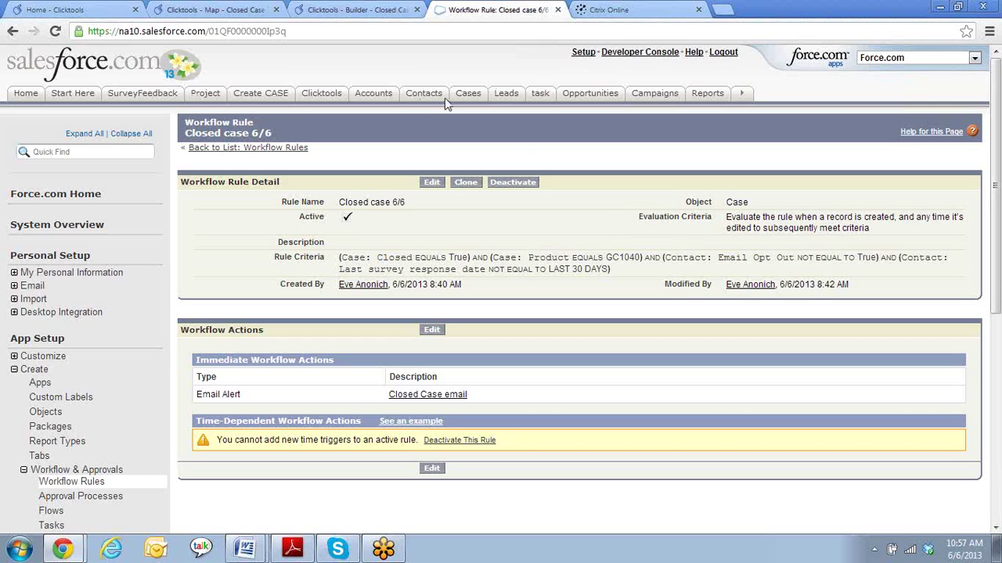
left_click(468, 93)
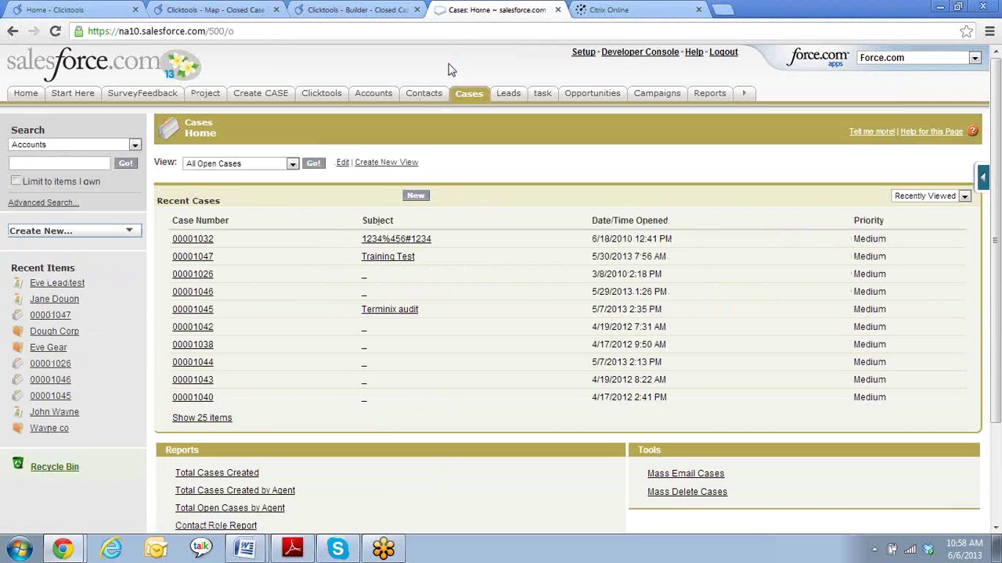
left_click(194, 258)
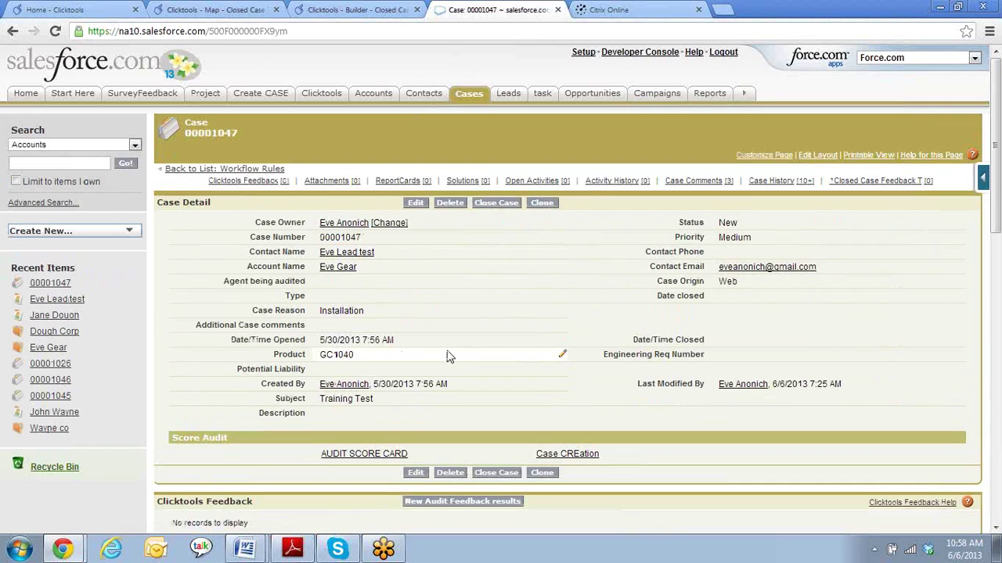
- Close the case with status Closed and internal comment 'test', and save
left_click(501, 204)
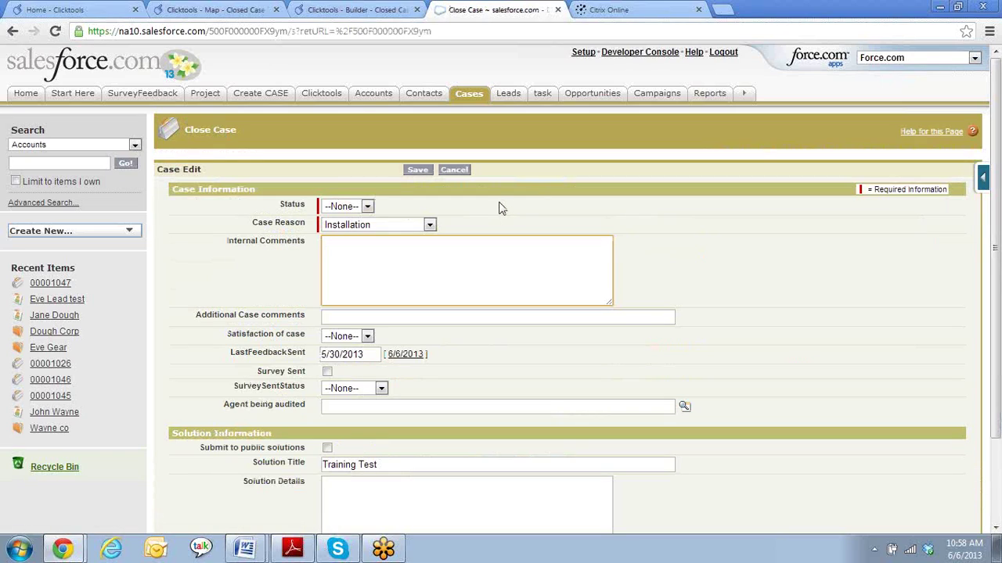
left_click(365, 207)
left_click(360, 234)
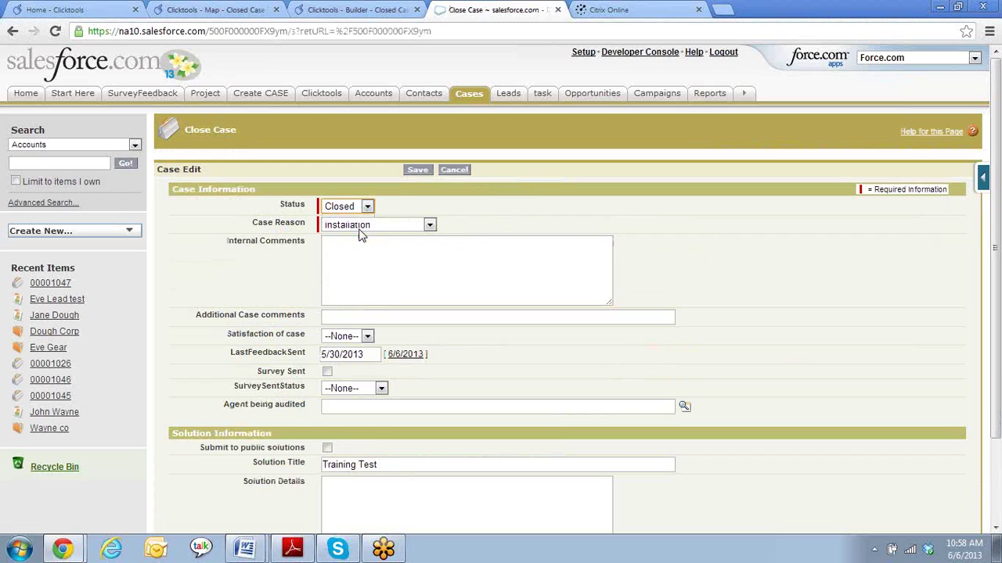
left_click(500, 278)
type("test")
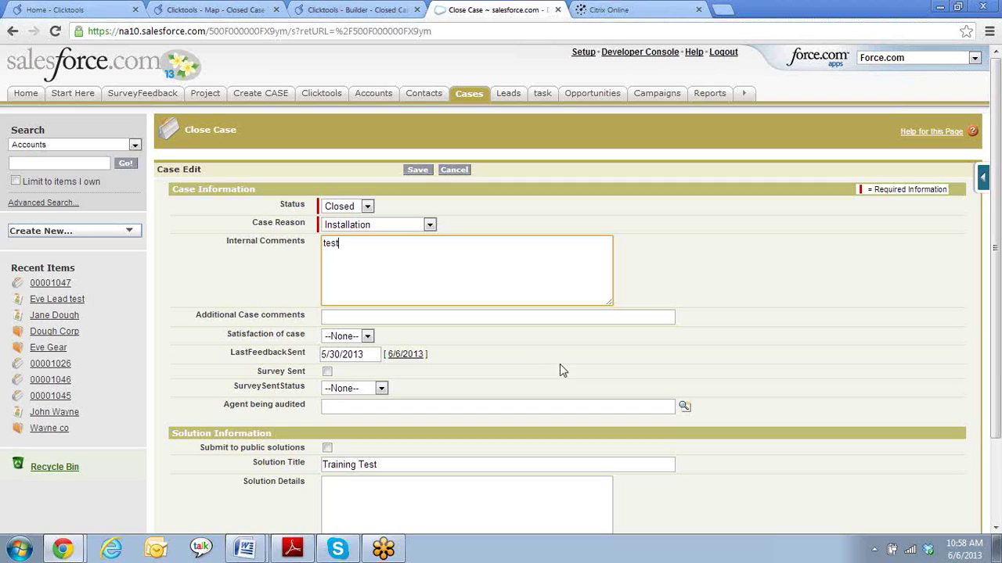
scroll(559, 370, "down", 2)
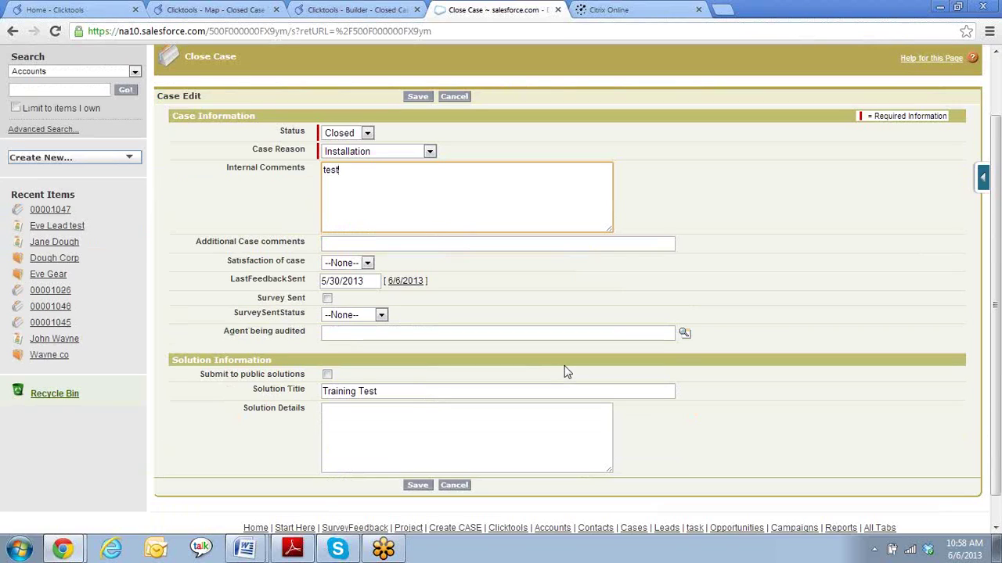
left_click(418, 486)
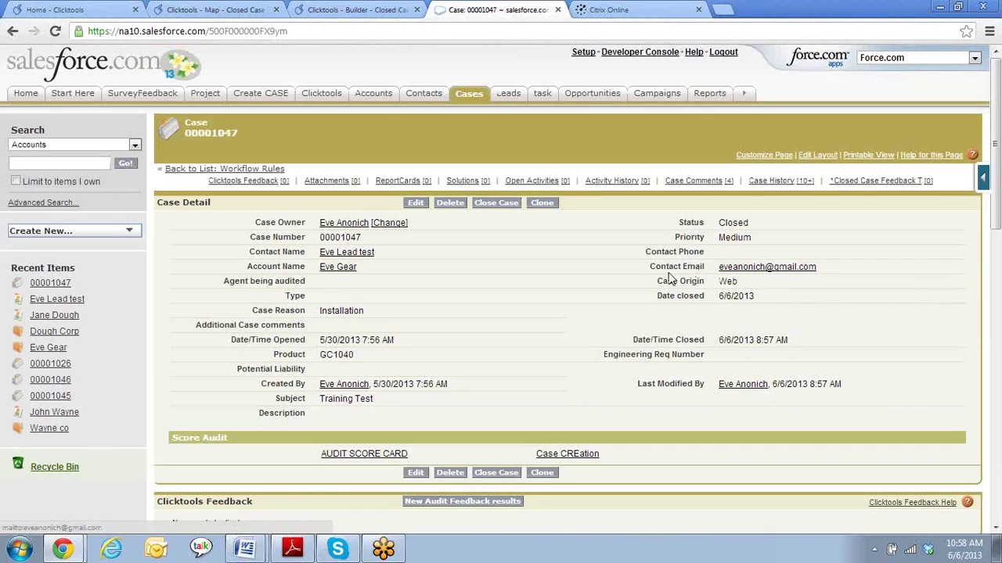
- In a new tab, go through iGoogle to the Gmail inbox
left_click(723, 10)
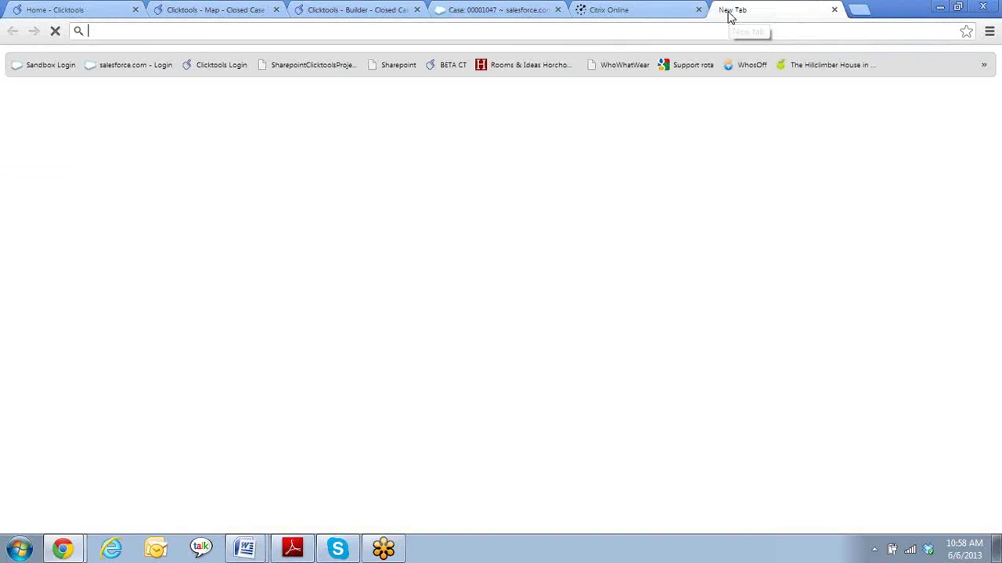
left_click(235, 191)
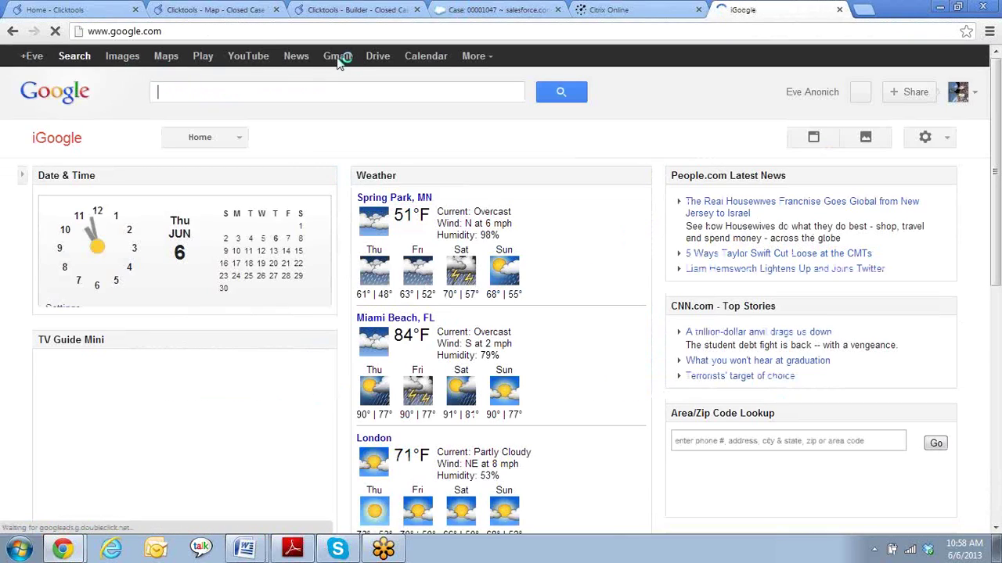
left_click(339, 60)
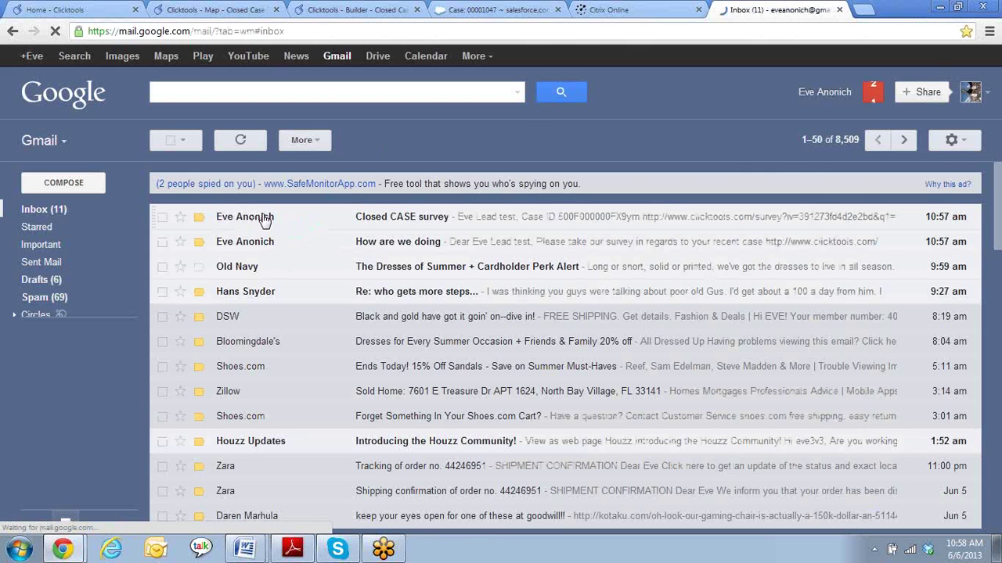
- Open the 'How are we doing' email and follow its Clicktools survey link
mouse_move(261, 222)
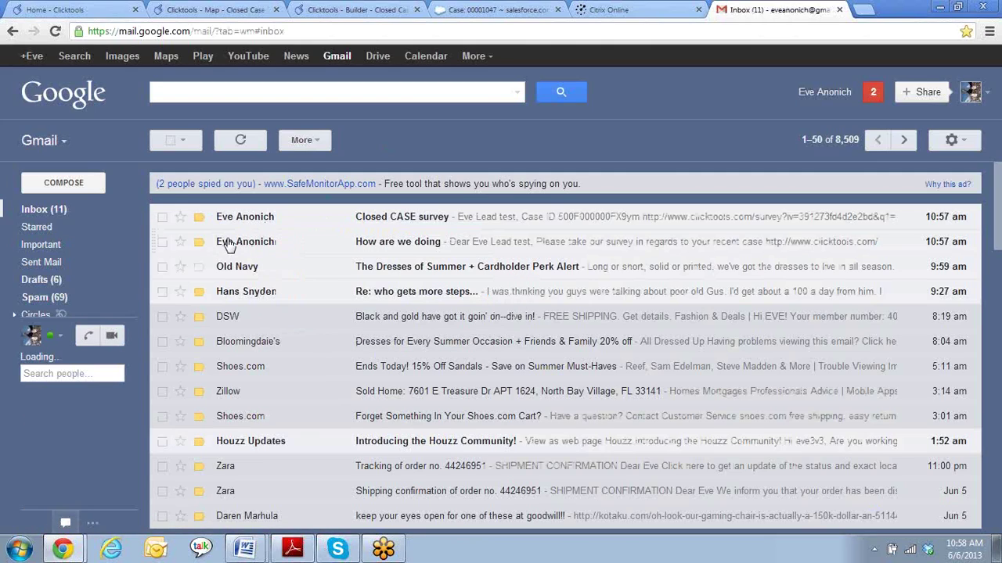
left_click(229, 245)
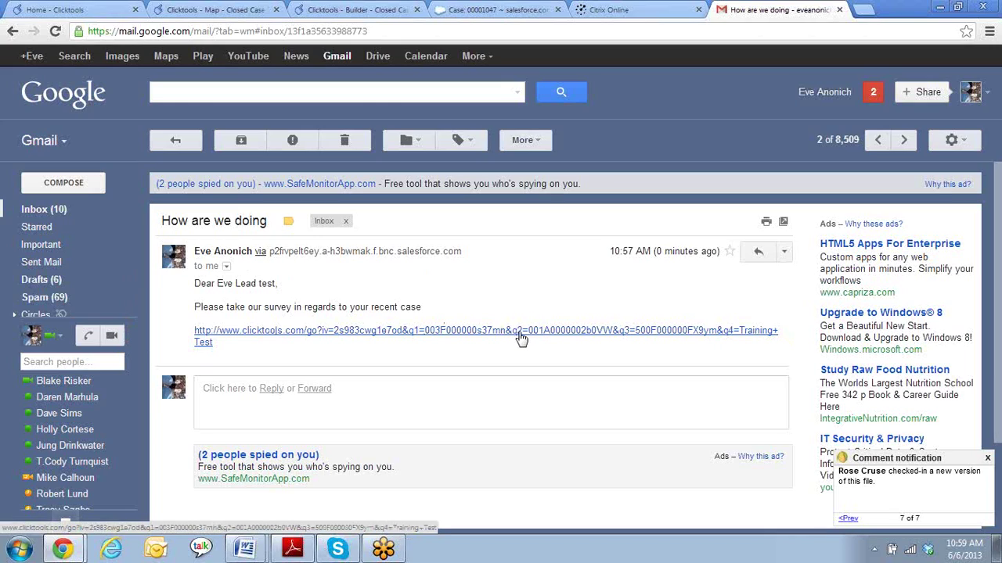
left_click(36, 211)
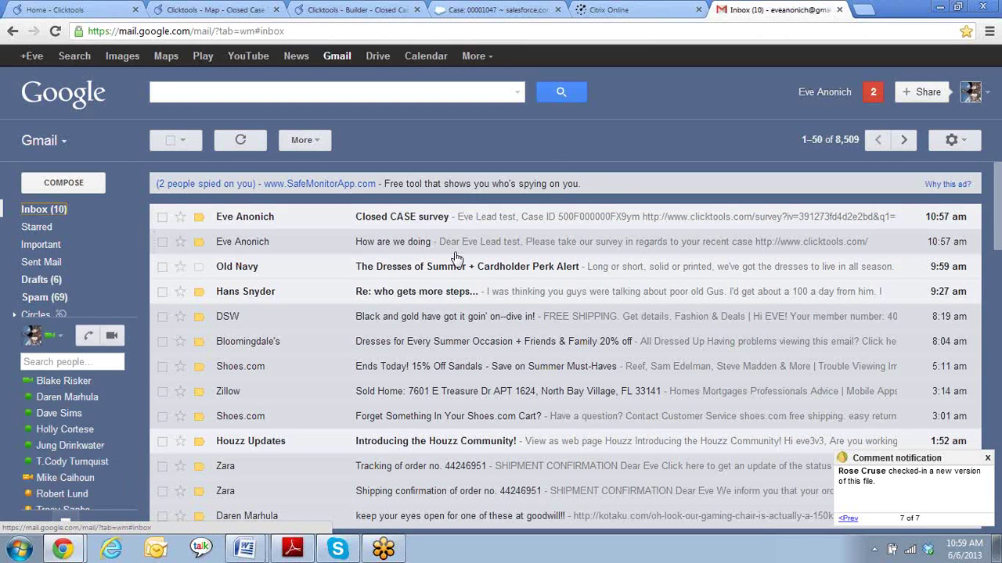
left_click(235, 242)
left_click(471, 335)
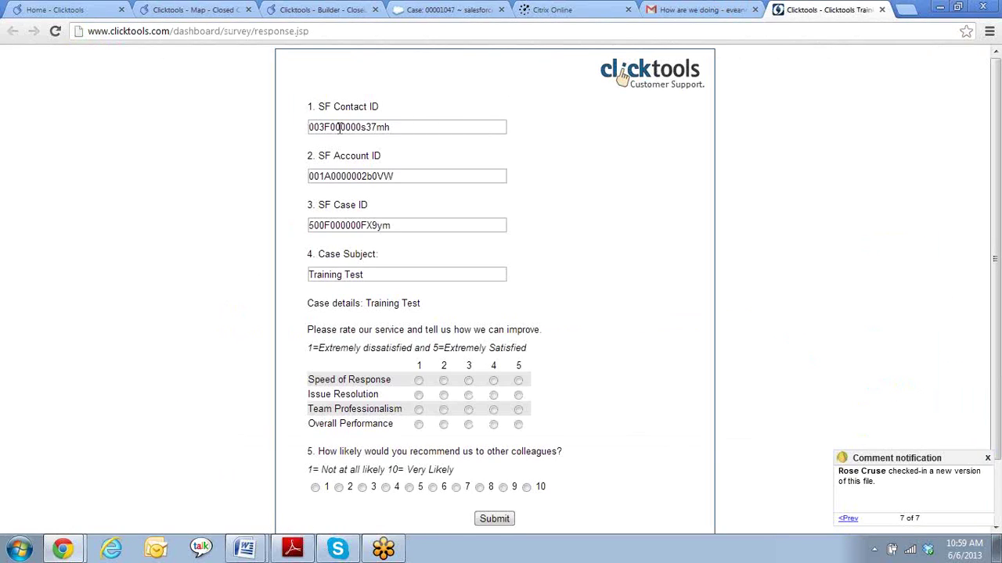
- Check the prefilled SF Contact ID, SF Account ID, SF Case ID and Case Subject fields
left_click(395, 128)
left_click(399, 177)
left_click(395, 224)
left_click(470, 274)
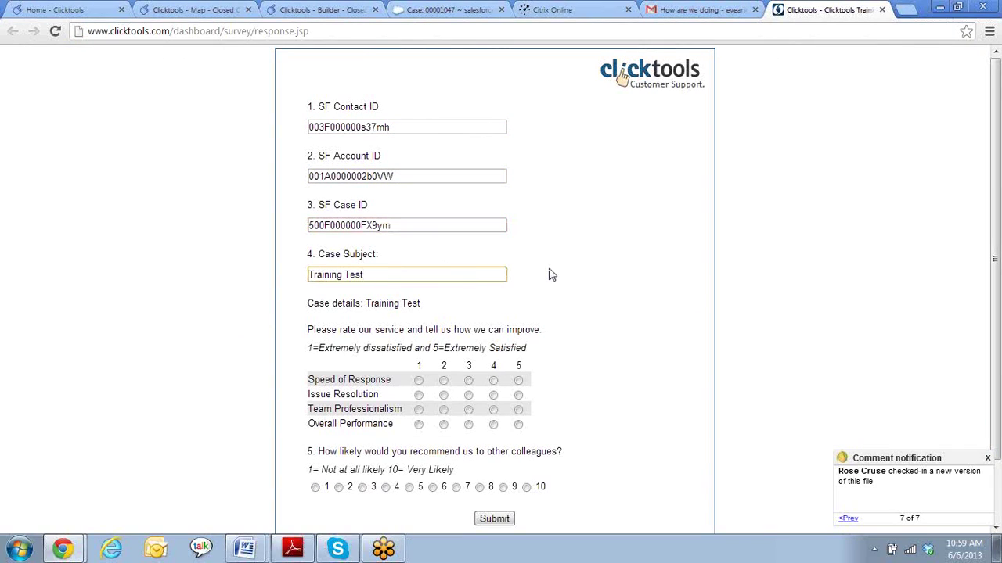
left_click(400, 225)
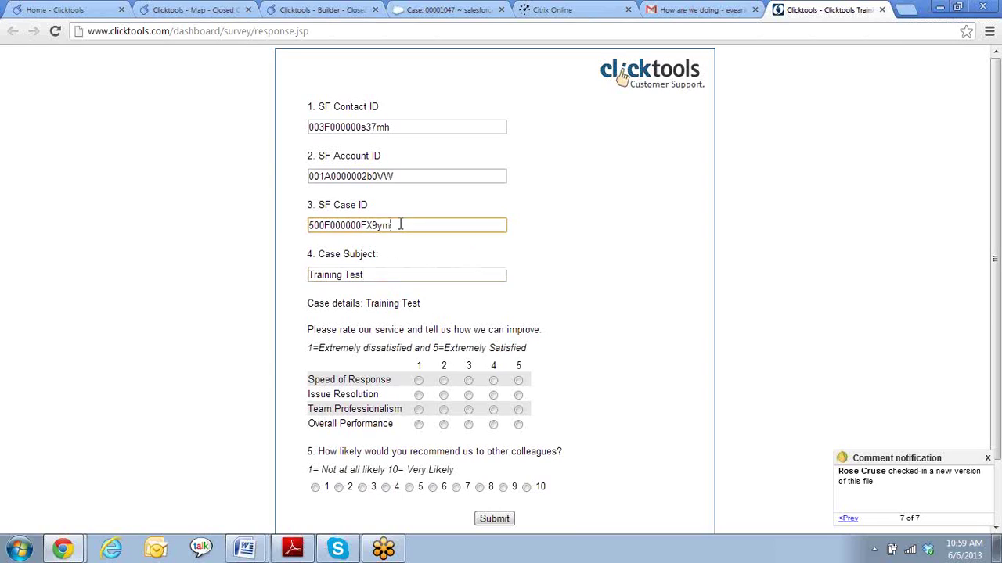
left_click(404, 175)
left_click(402, 121)
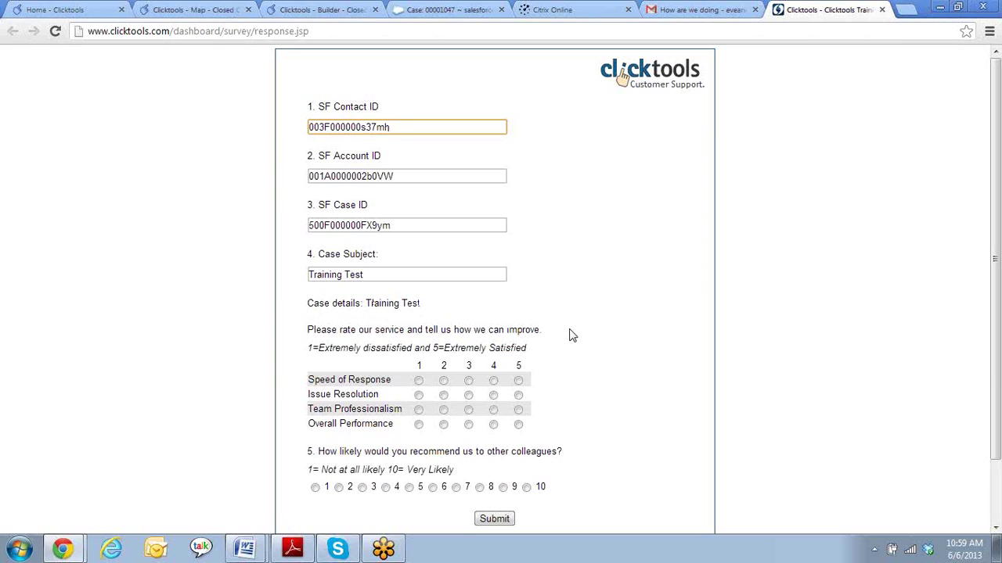
- Rate speed 2, resolution 3, professionalism 4 and overall 5, and answer recommendation with 4
scroll(563, 356, "down", 1)
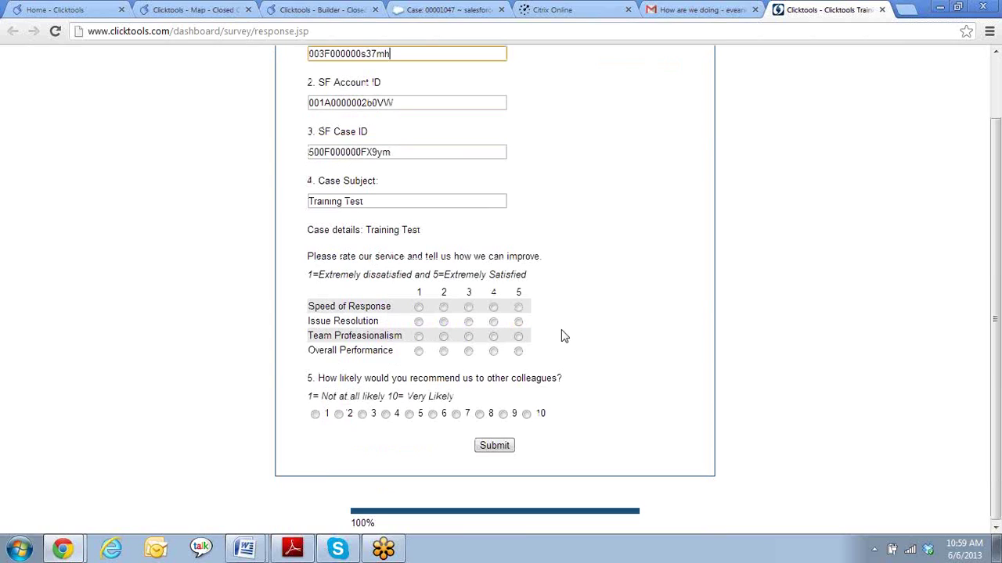
left_click(444, 308)
left_click(469, 323)
left_click(493, 336)
left_click(518, 352)
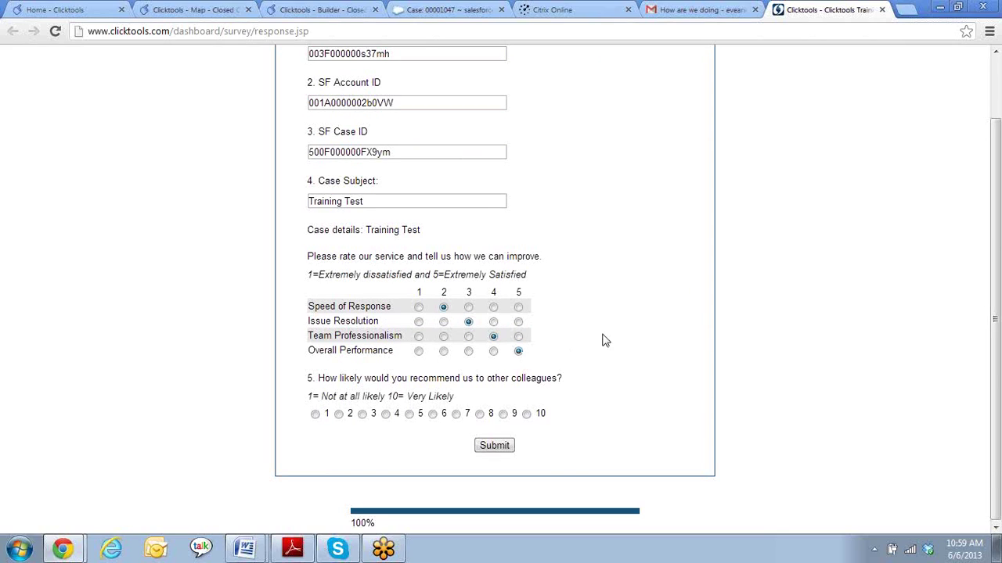
left_click(386, 414)
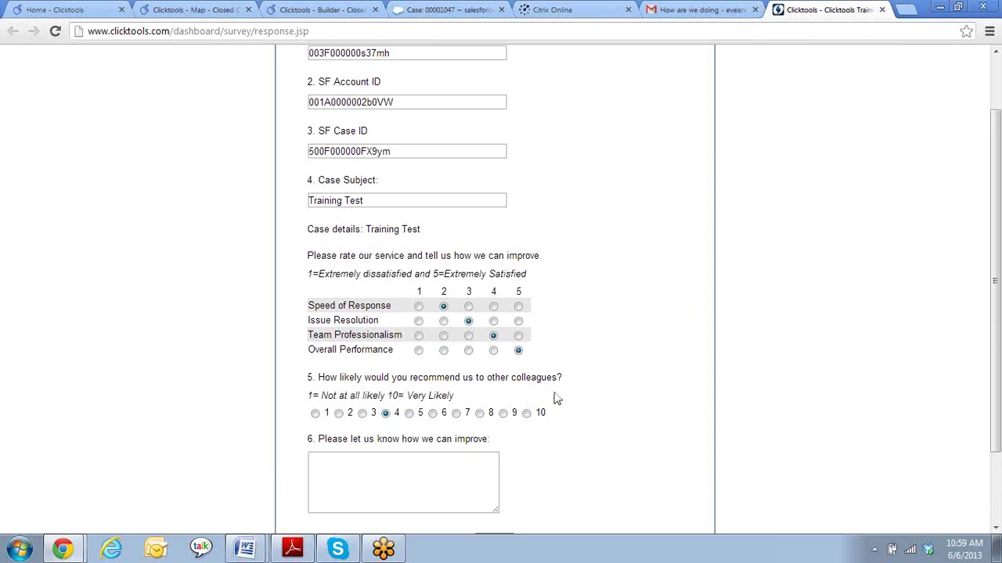
- Enter the comment 'test 6/6 have a great day!' and submit the survey
scroll(548, 391, "down", 2)
left_click(391, 377)
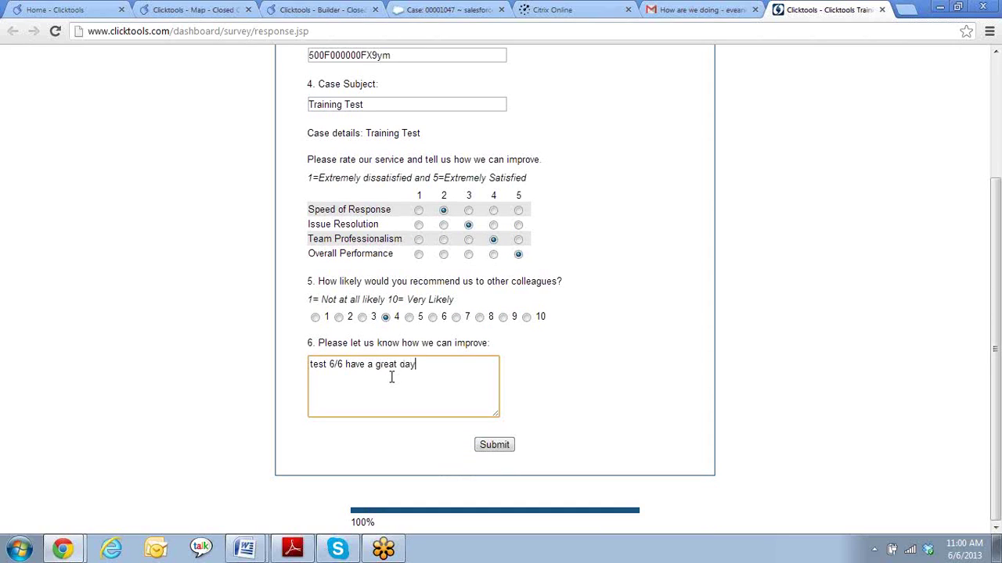
left_click(495, 445)
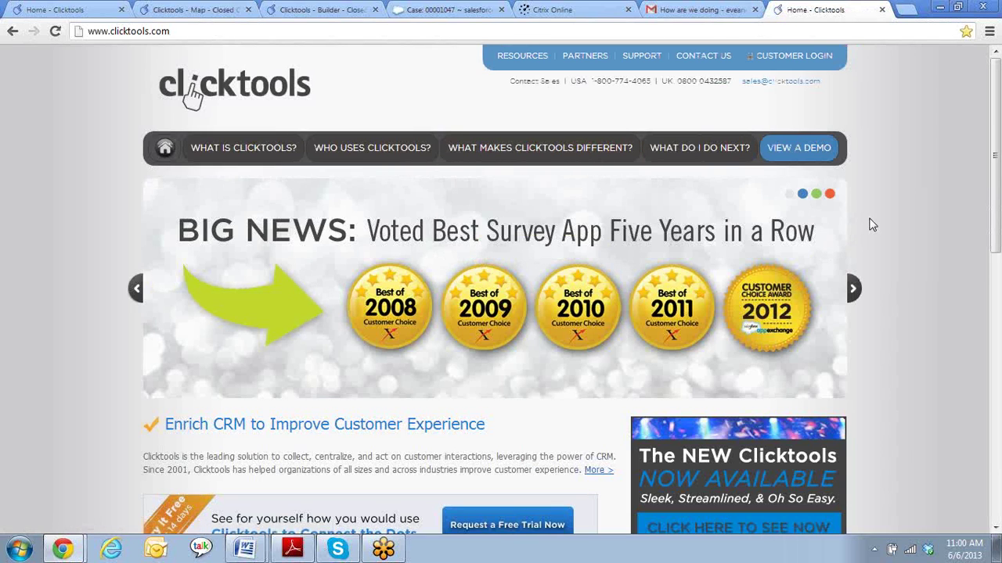
- Return to Salesforce and open the Training Test case from the Cases list
left_click(313, 10)
left_click(201, 10)
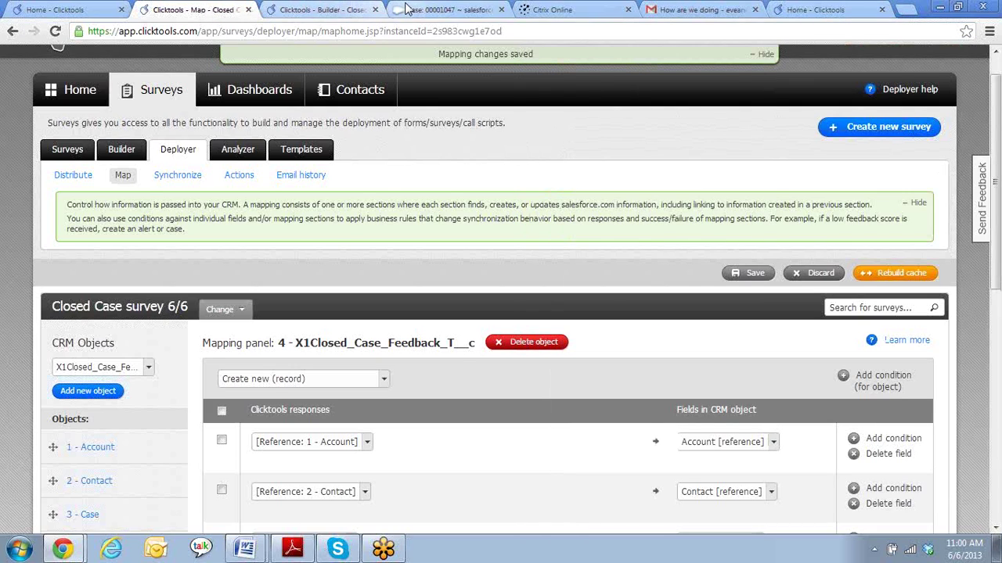
left_click(399, 9)
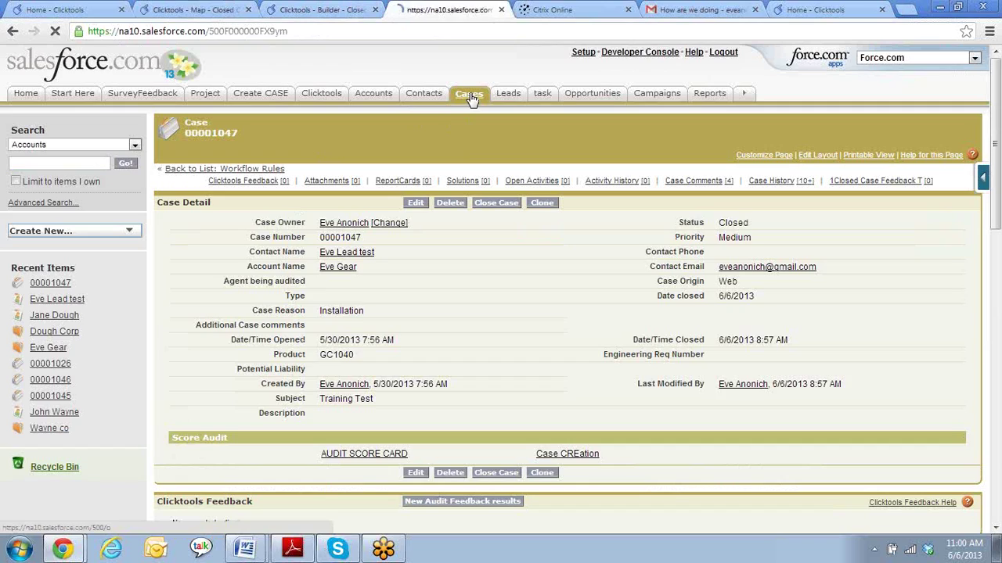
left_click(470, 95)
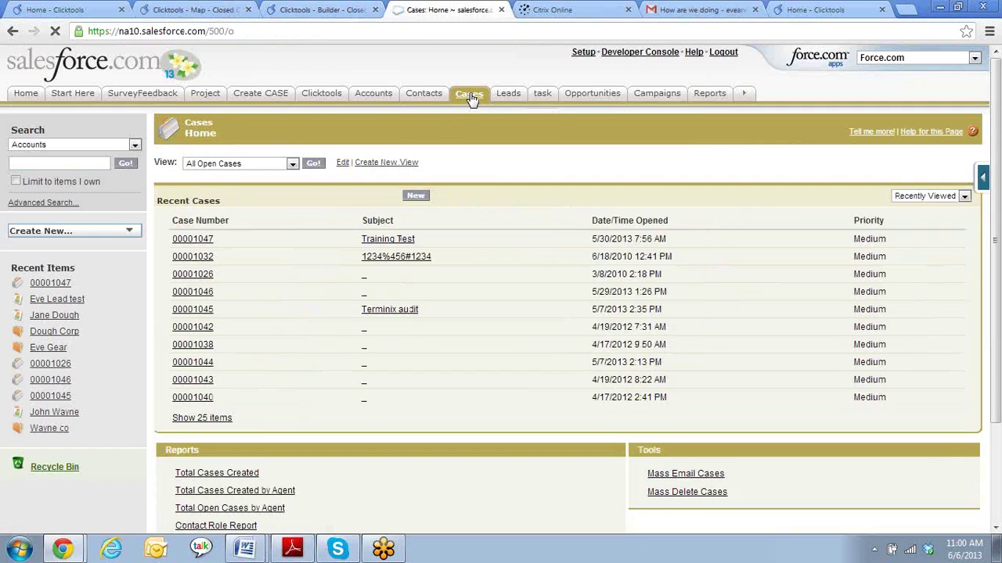
left_click(196, 241)
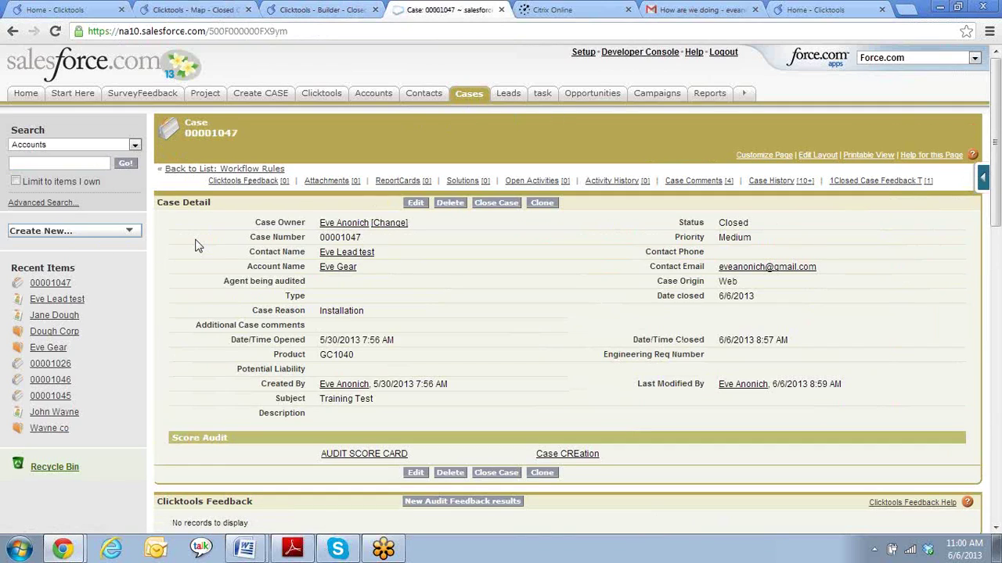
- Refresh the case so the 1Closed Case Feedback T related list shows the new record
scroll(303, 213, "down", 8)
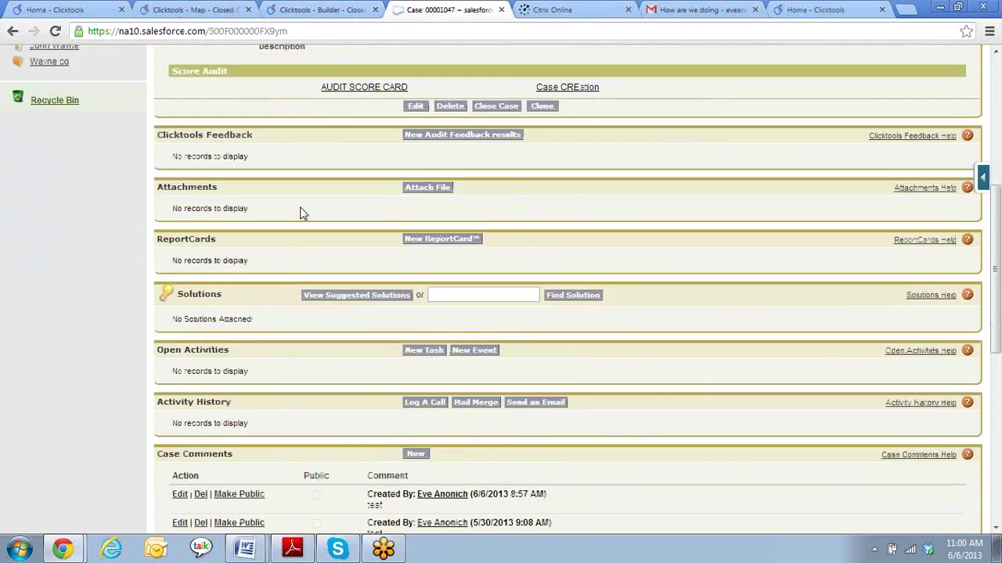
scroll(304, 213, "down", 4)
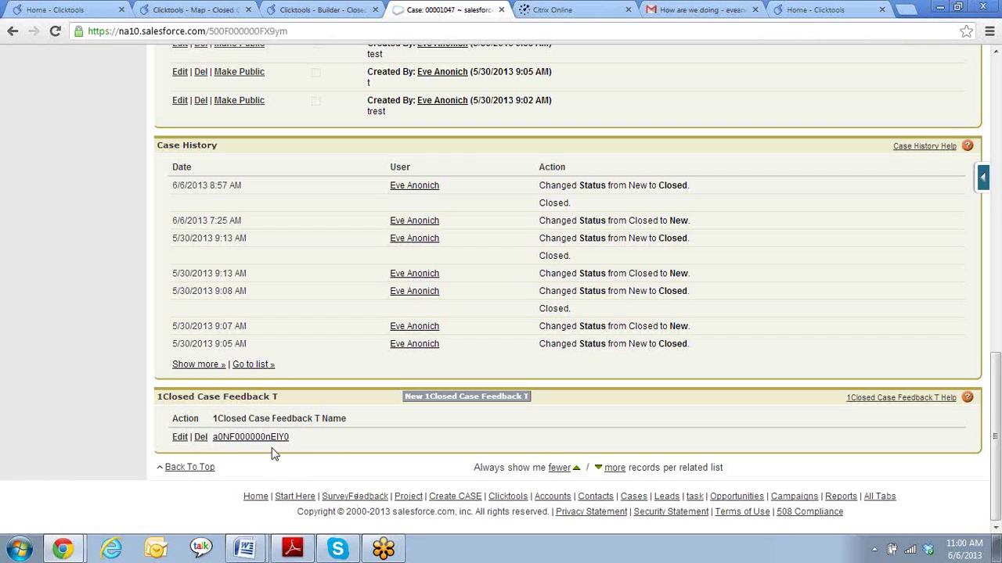
key("F5")
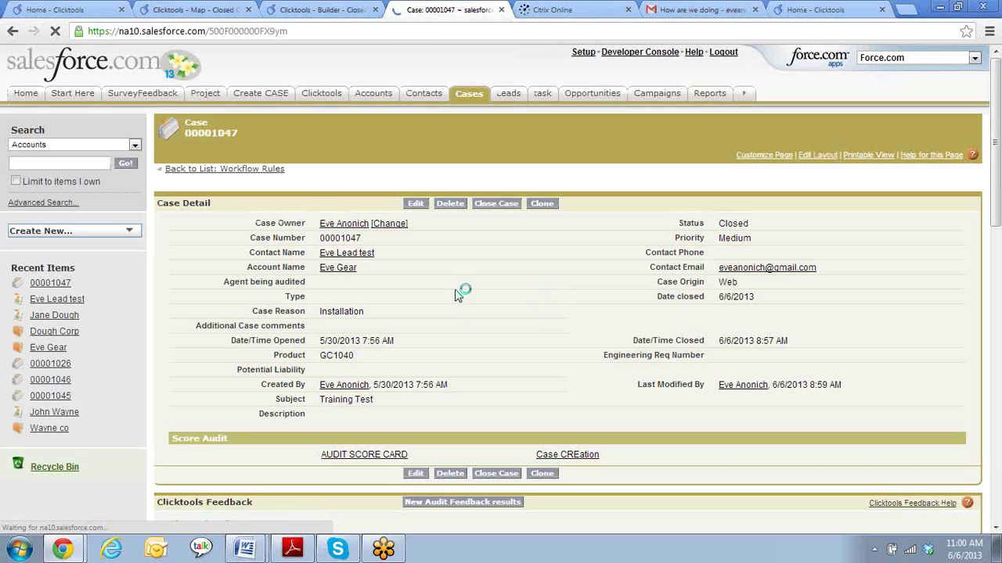
scroll(110, 362, "up", 15)
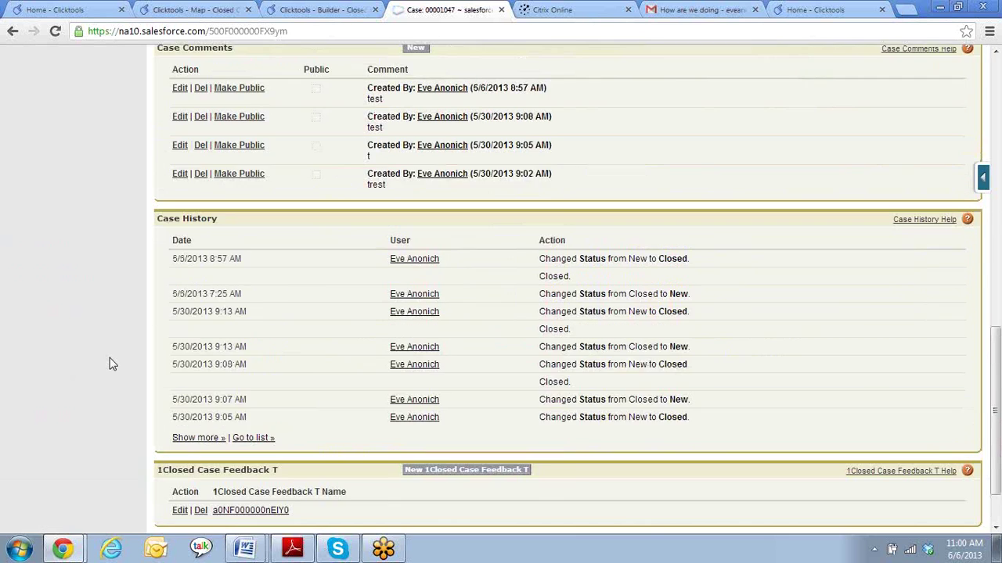
scroll(310, 316, "down", 4)
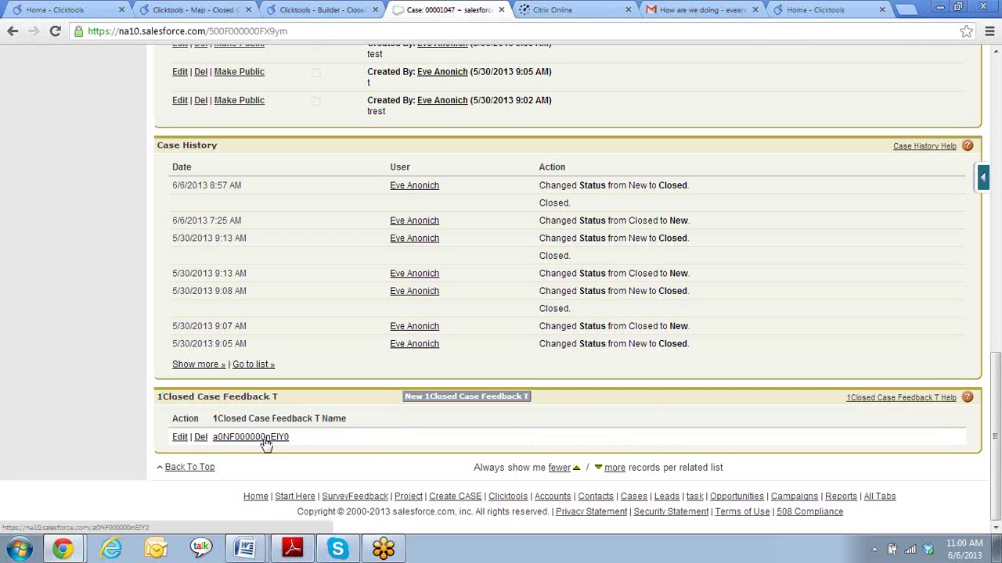
scroll(267, 443, "up", 10)
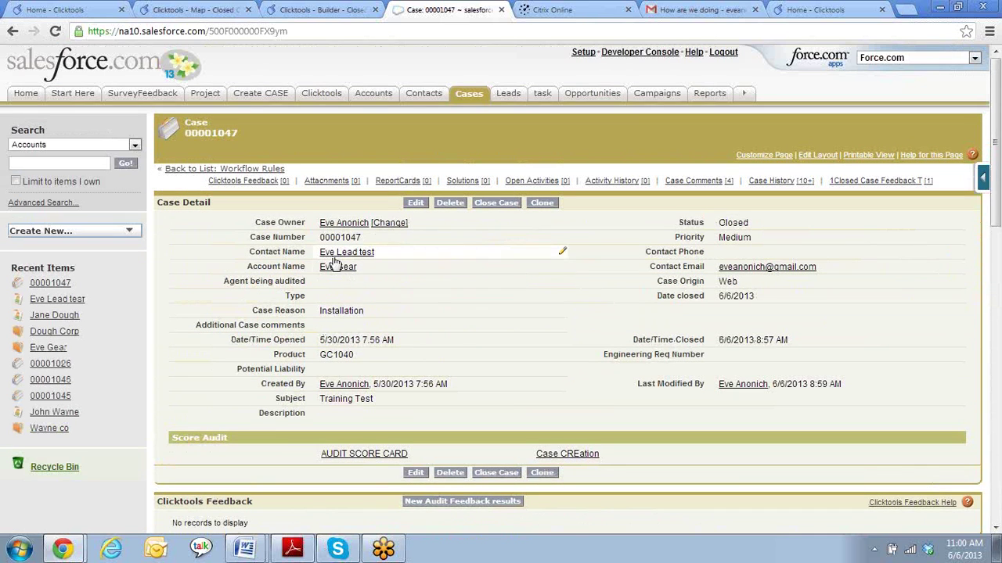
- Review the case's contact, then open the new record in the 1Closed Case Feedback T list
left_click(339, 252)
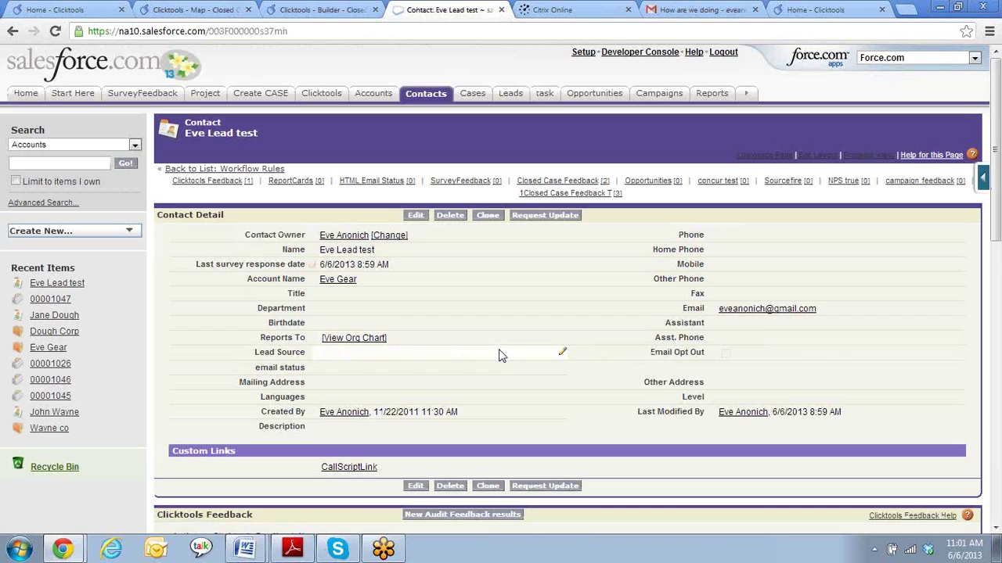
scroll(502, 356, "down", 15)
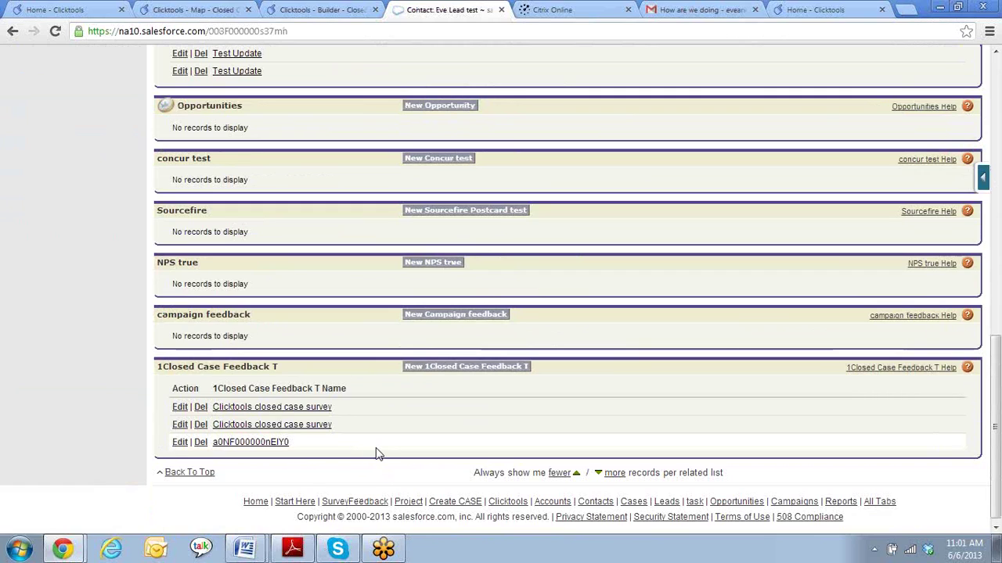
scroll(376, 453, "up", 15)
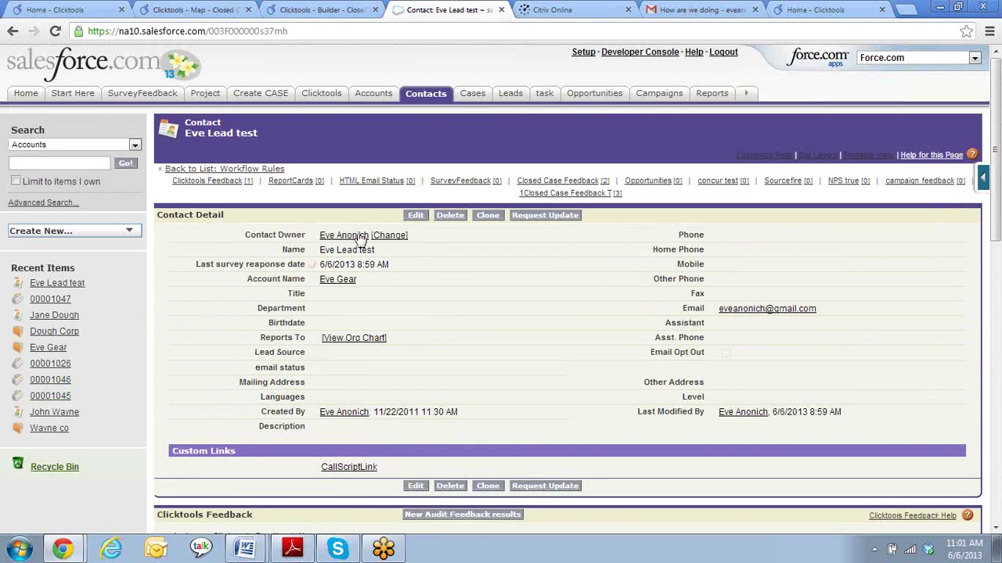
mouse_move(338, 283)
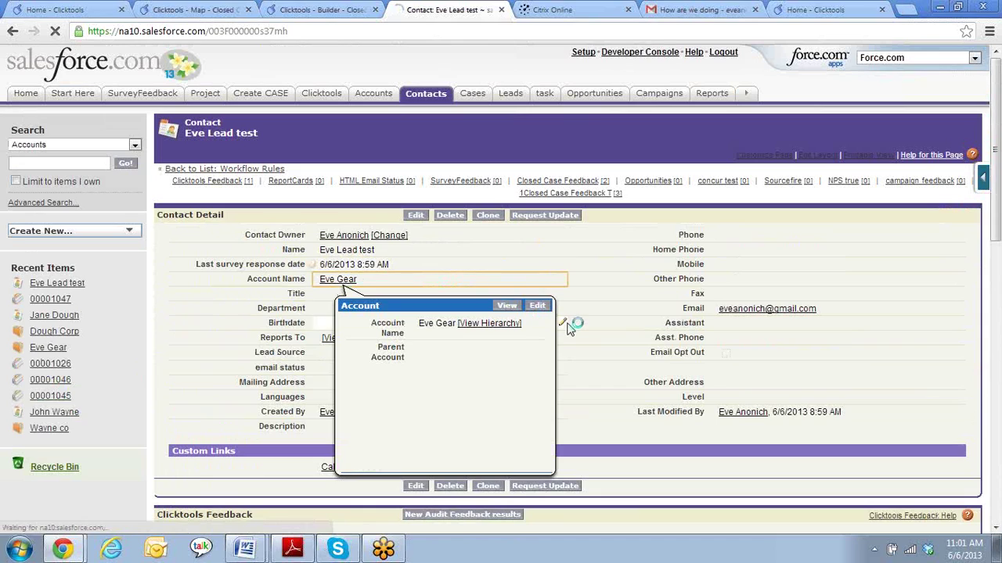
scroll(569, 328, "down", 5)
scroll(569, 330, "down", 20)
scroll(570, 330, "down", 8)
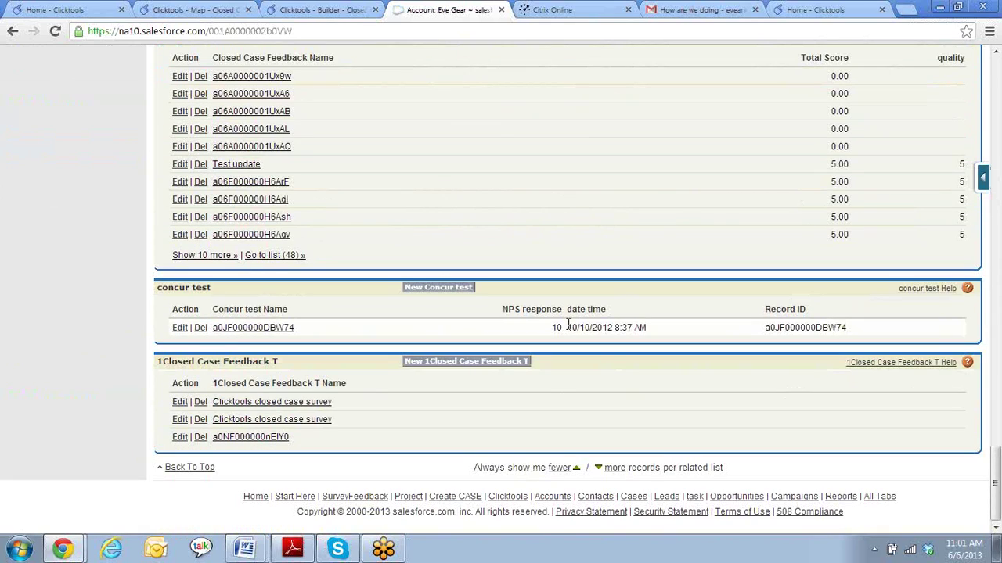
left_click(282, 437)
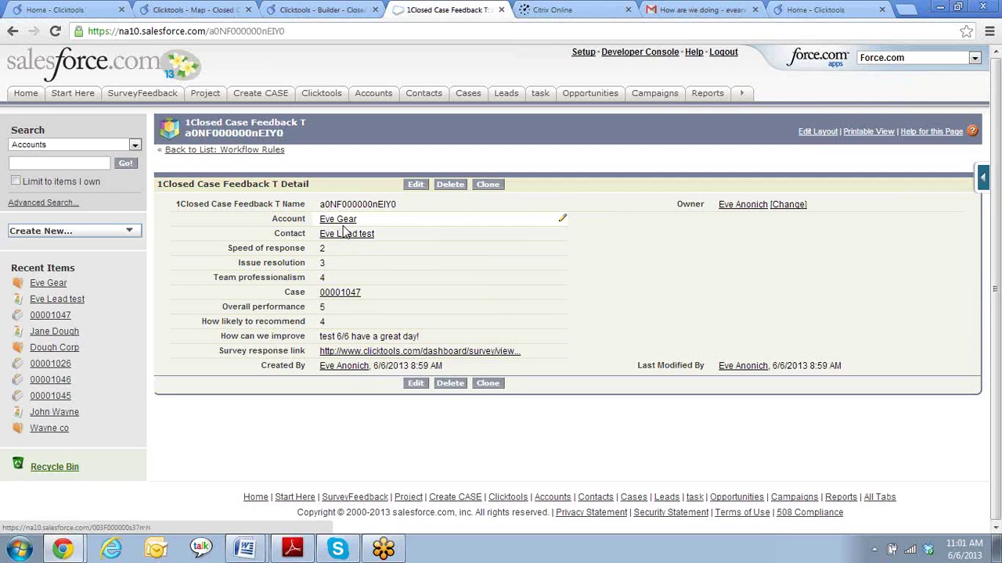
mouse_move(343, 224)
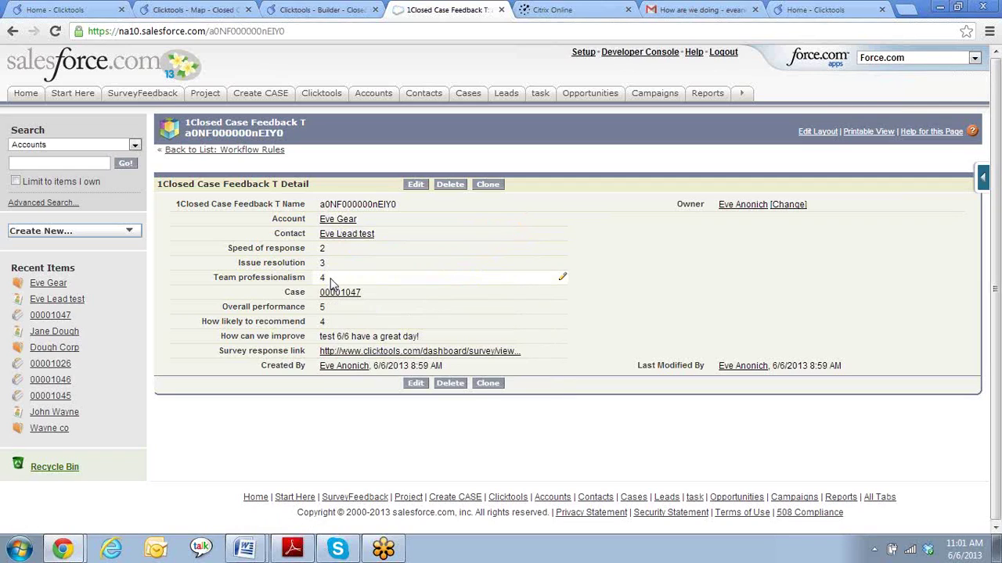
left_click(480, 354)
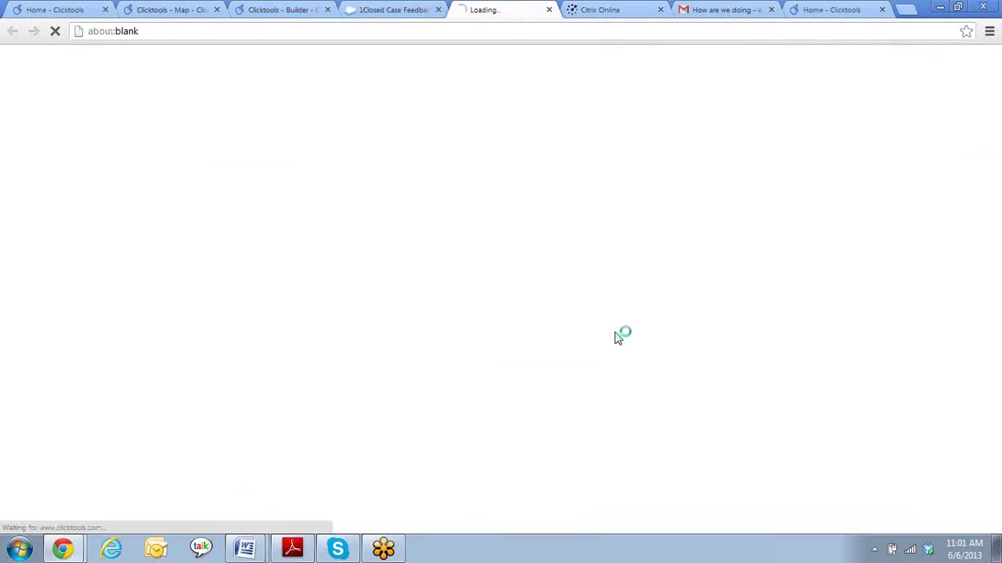
scroll(603, 286, "down", 3)
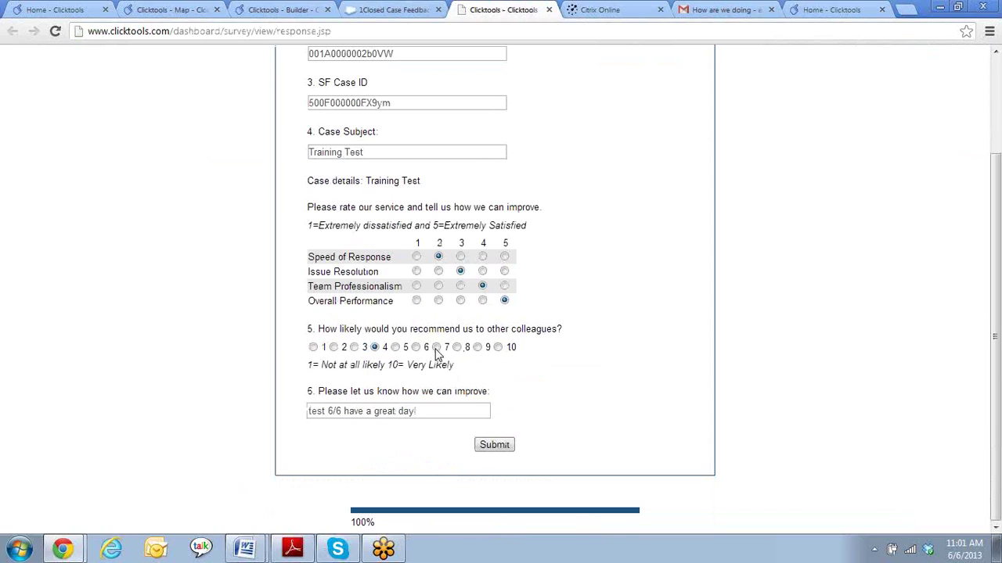
scroll(597, 367, "up", 3)
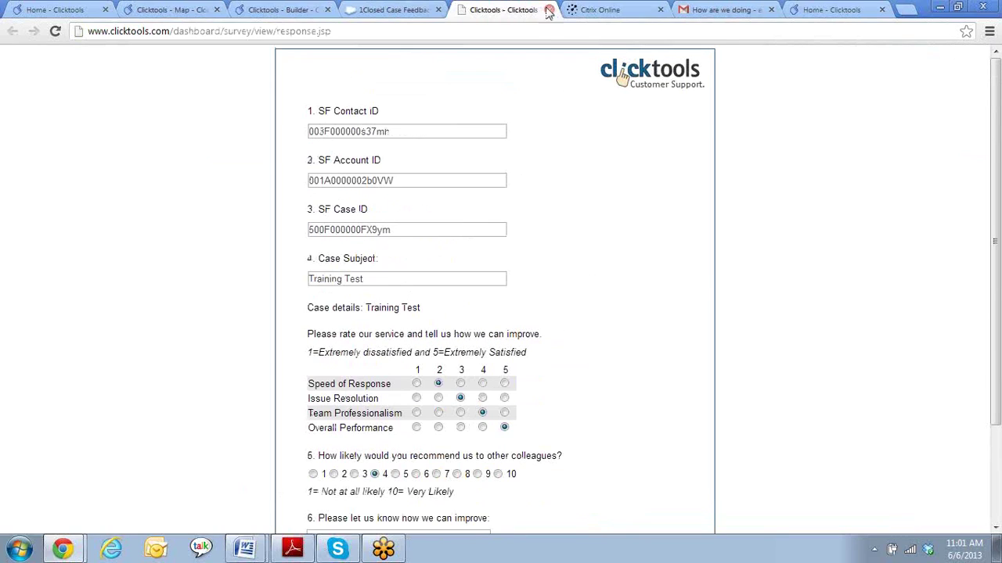
left_click(549, 9)
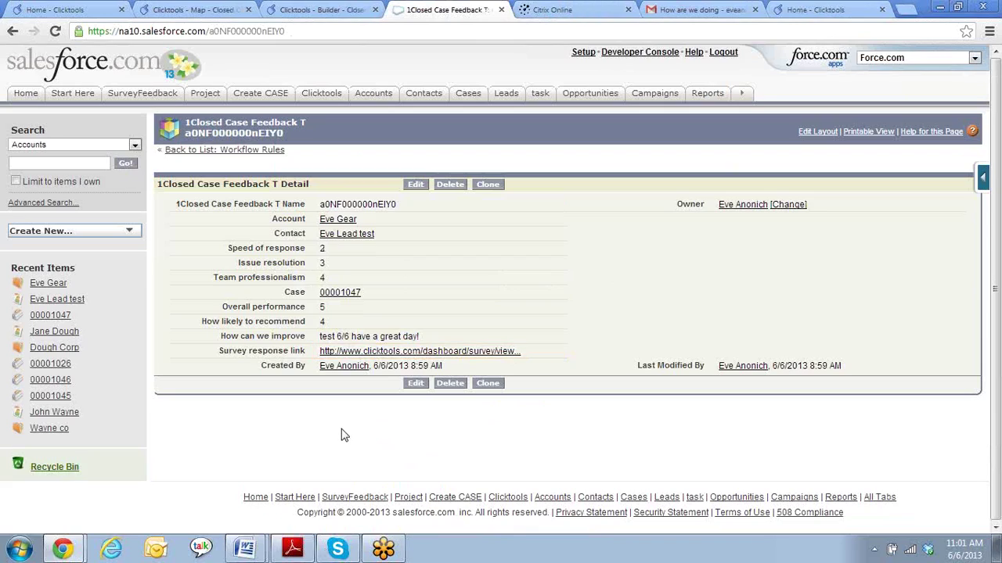